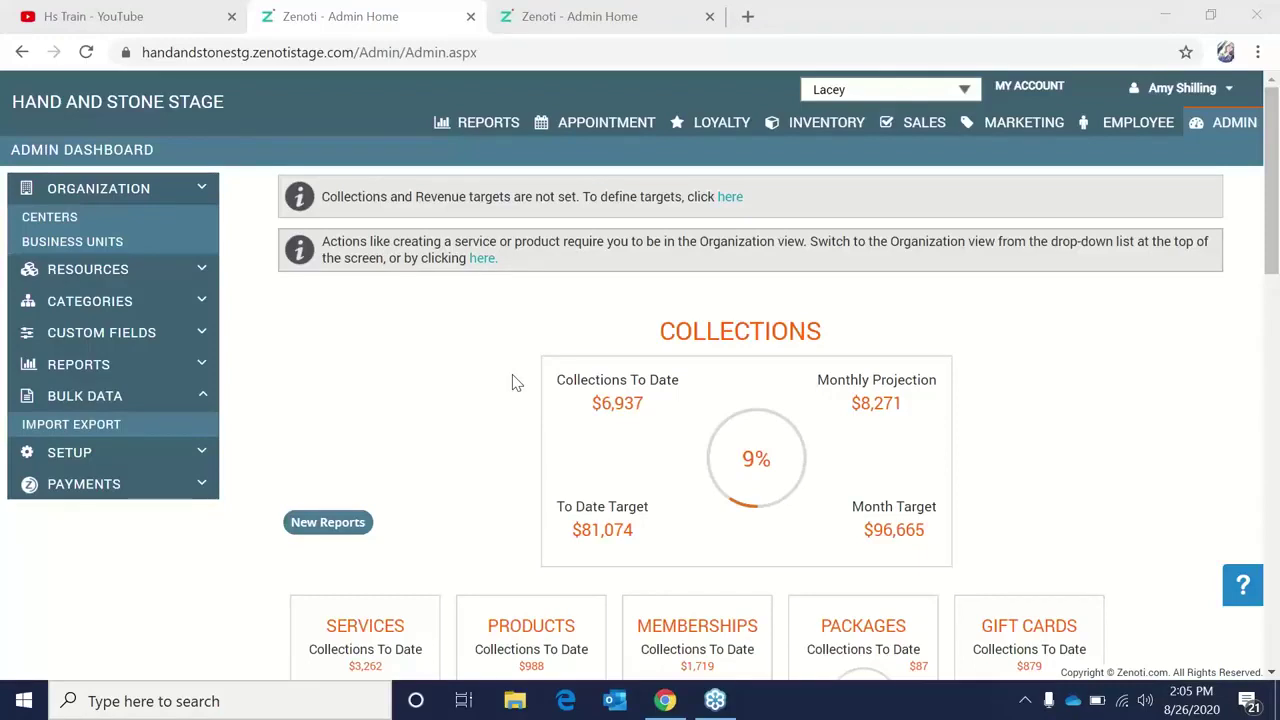
Open the Employee dashboard and expand SETTINGS in the left sidebar.
click(1165, 128)
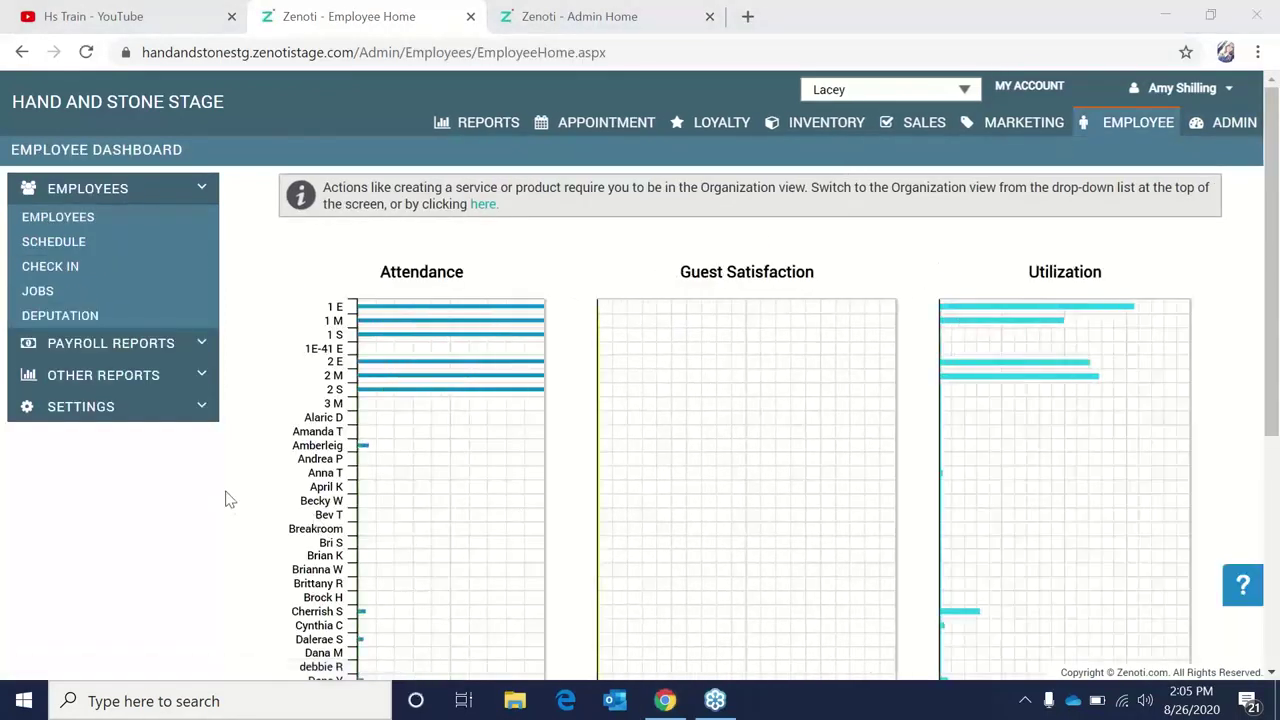
click(198, 406)
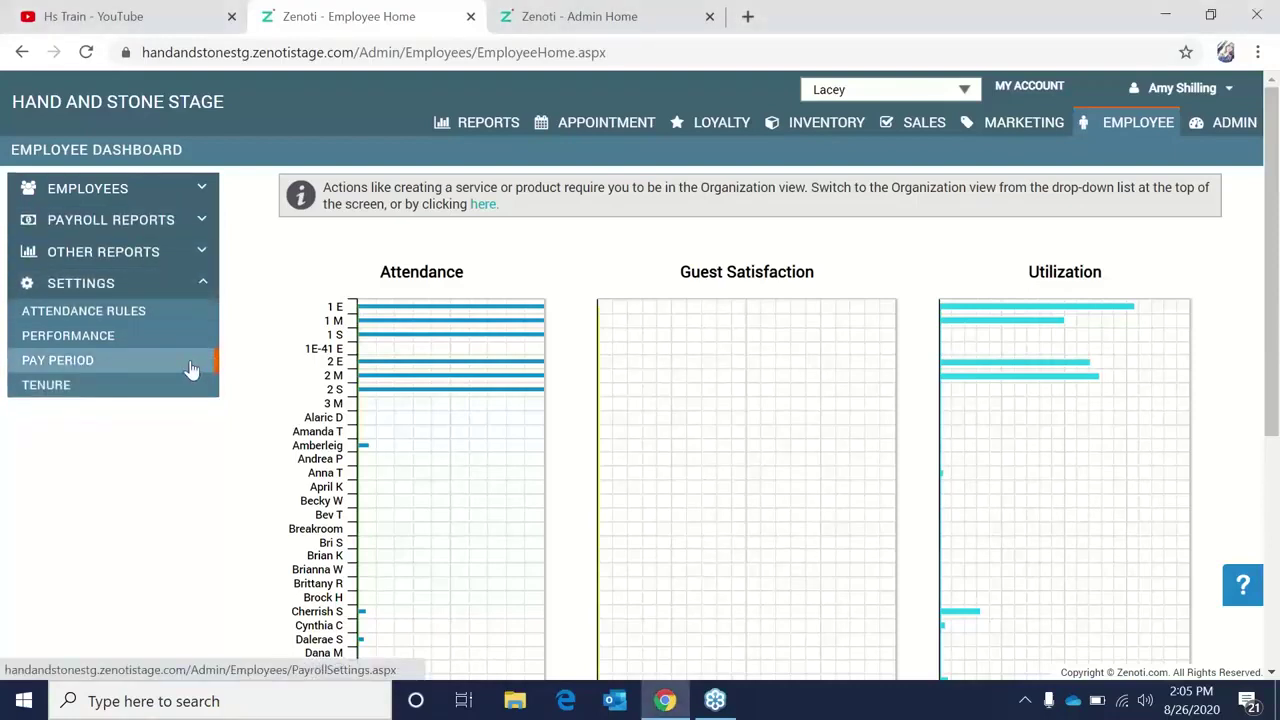
Open the Define Pay Period page and review the Pay Frequency choices and payroll period list.
click(192, 370)
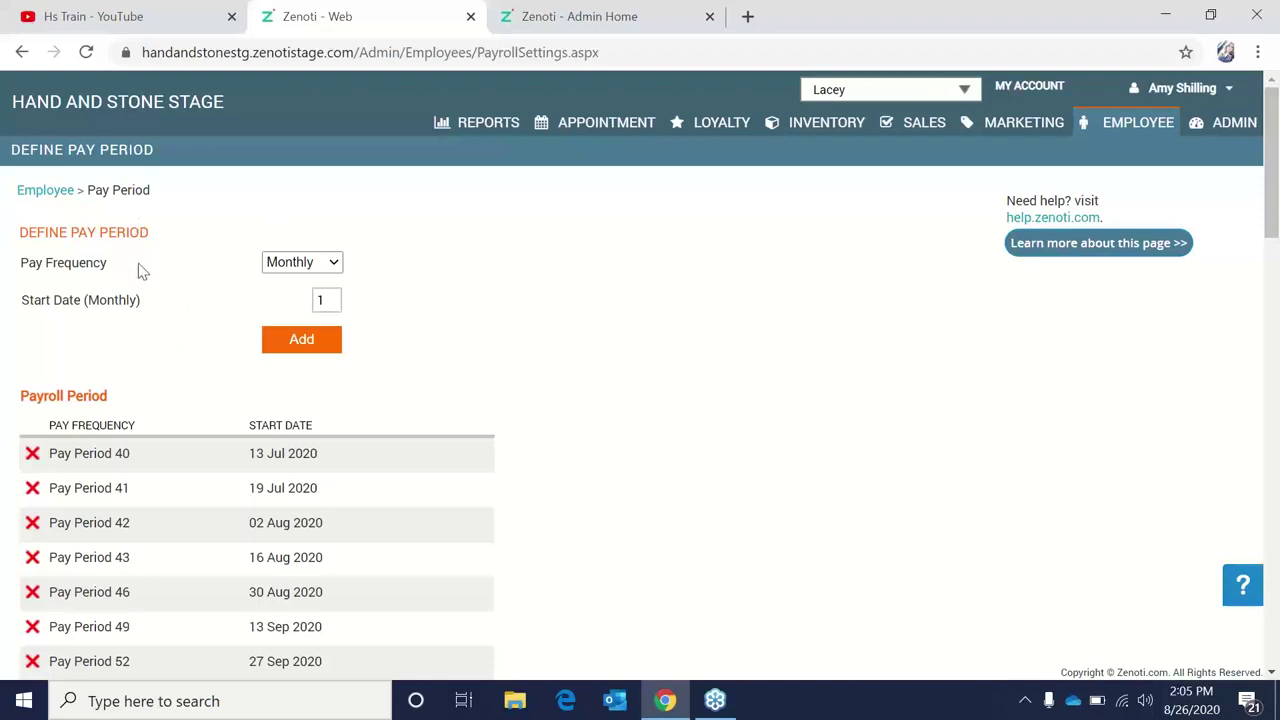
click(322, 264)
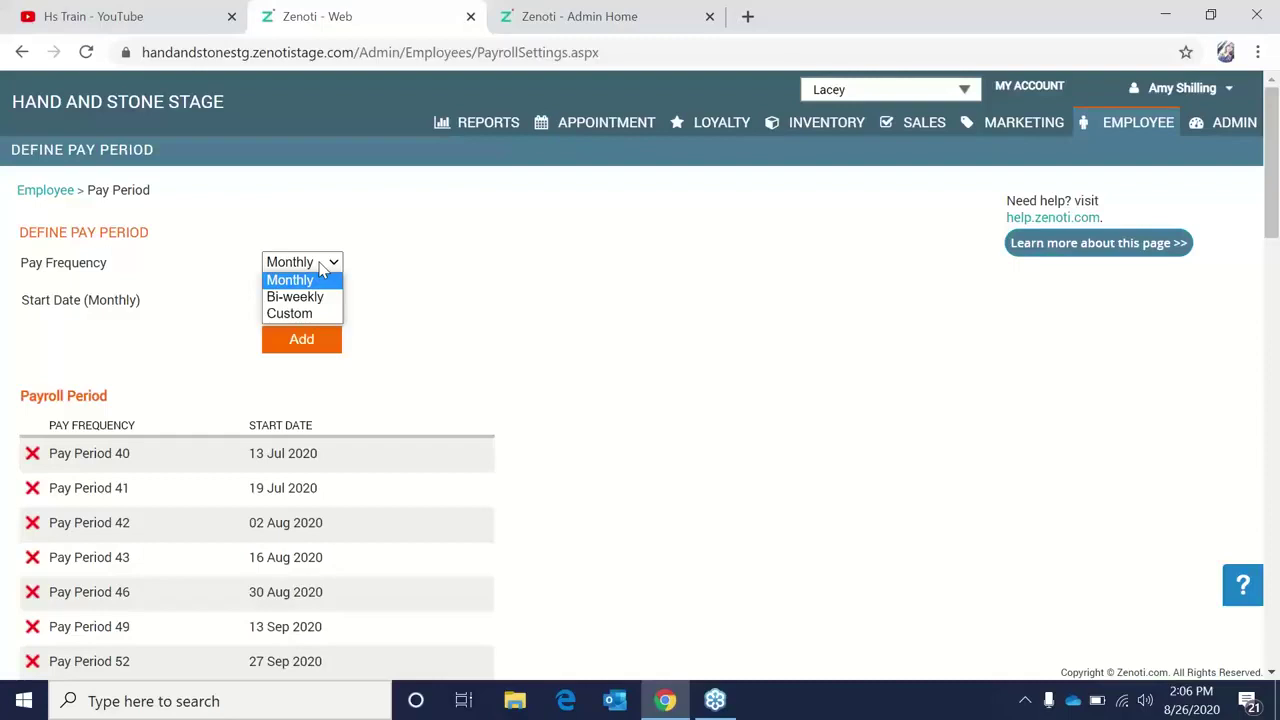
click(370, 283)
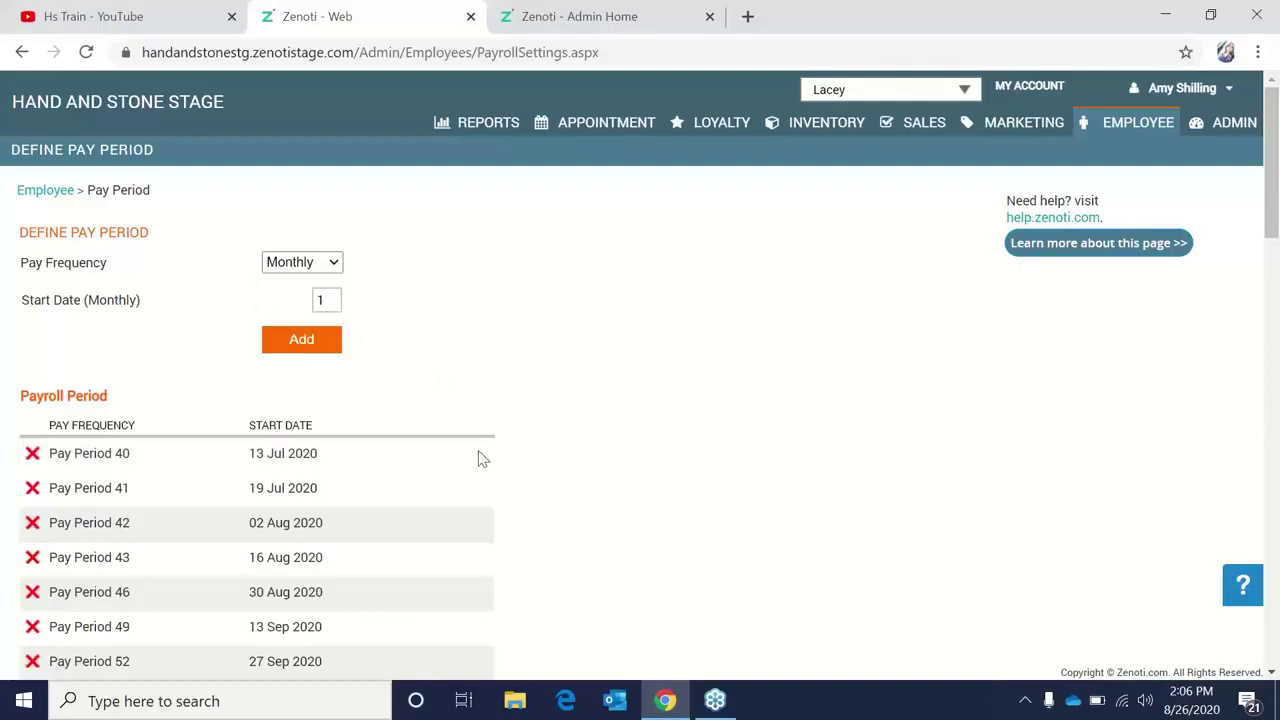
scroll(455, 412, down, 2)
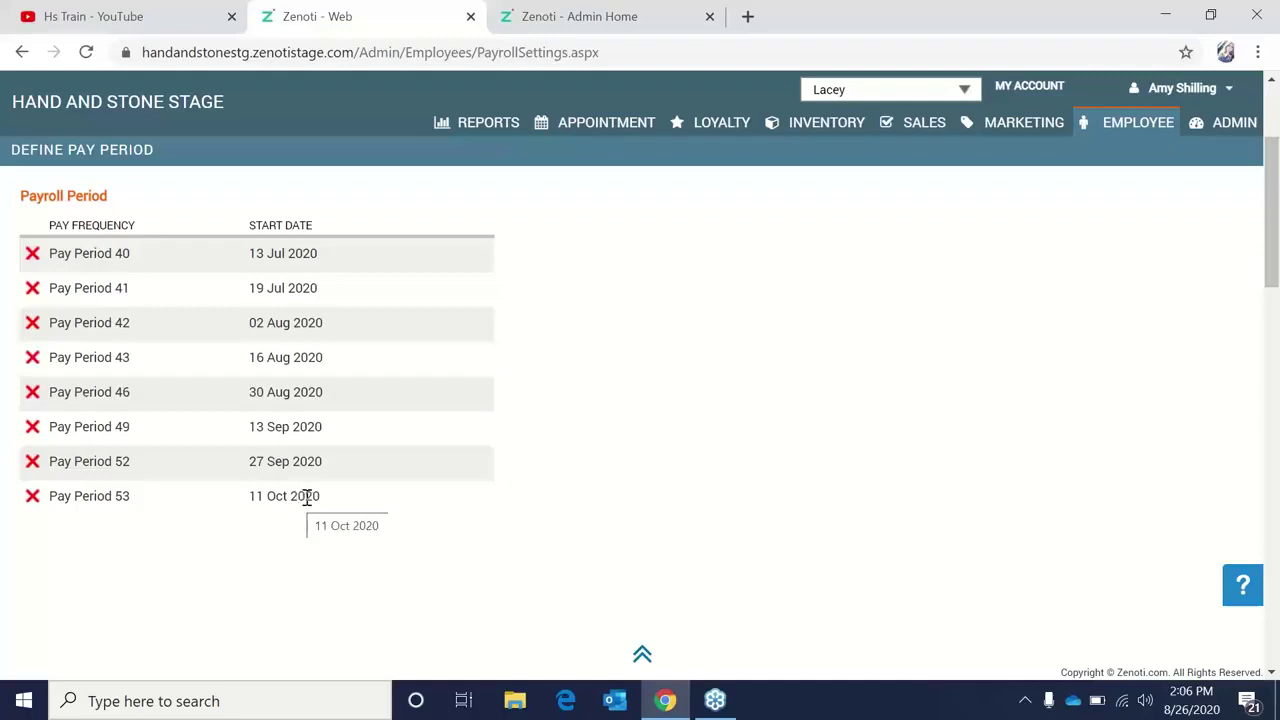
scroll(380, 527, up, 2)
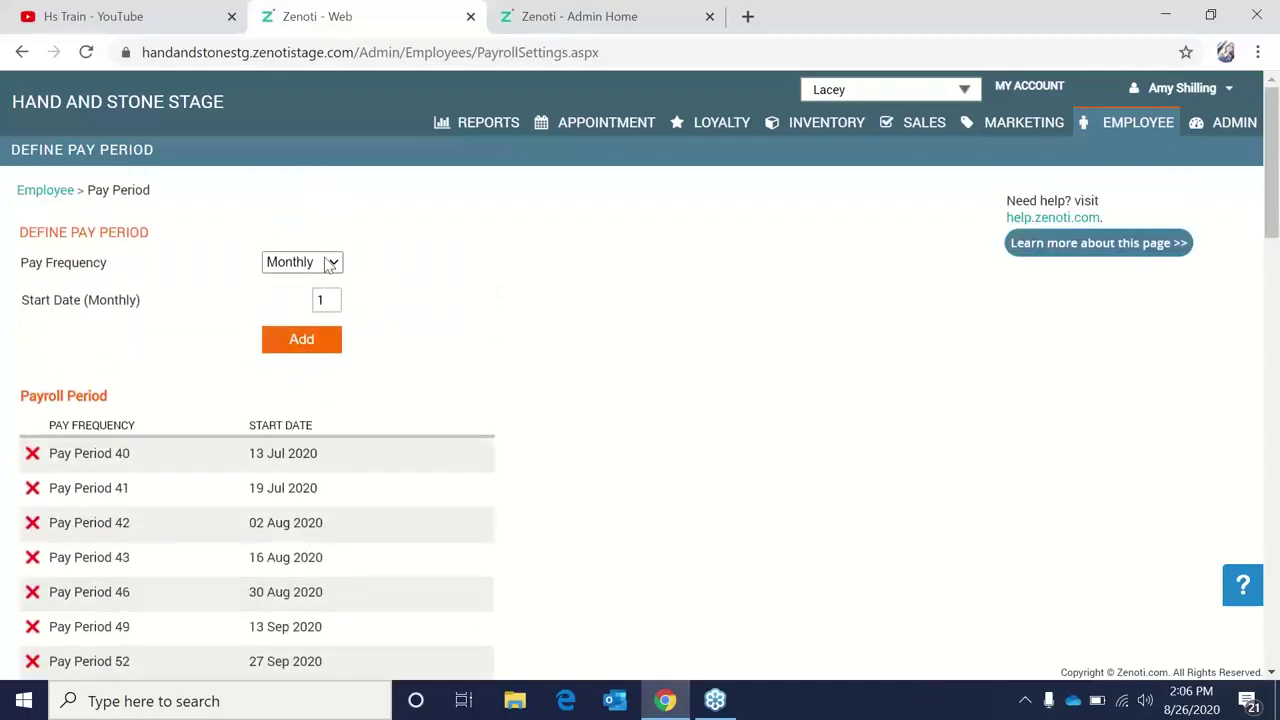
click(328, 264)
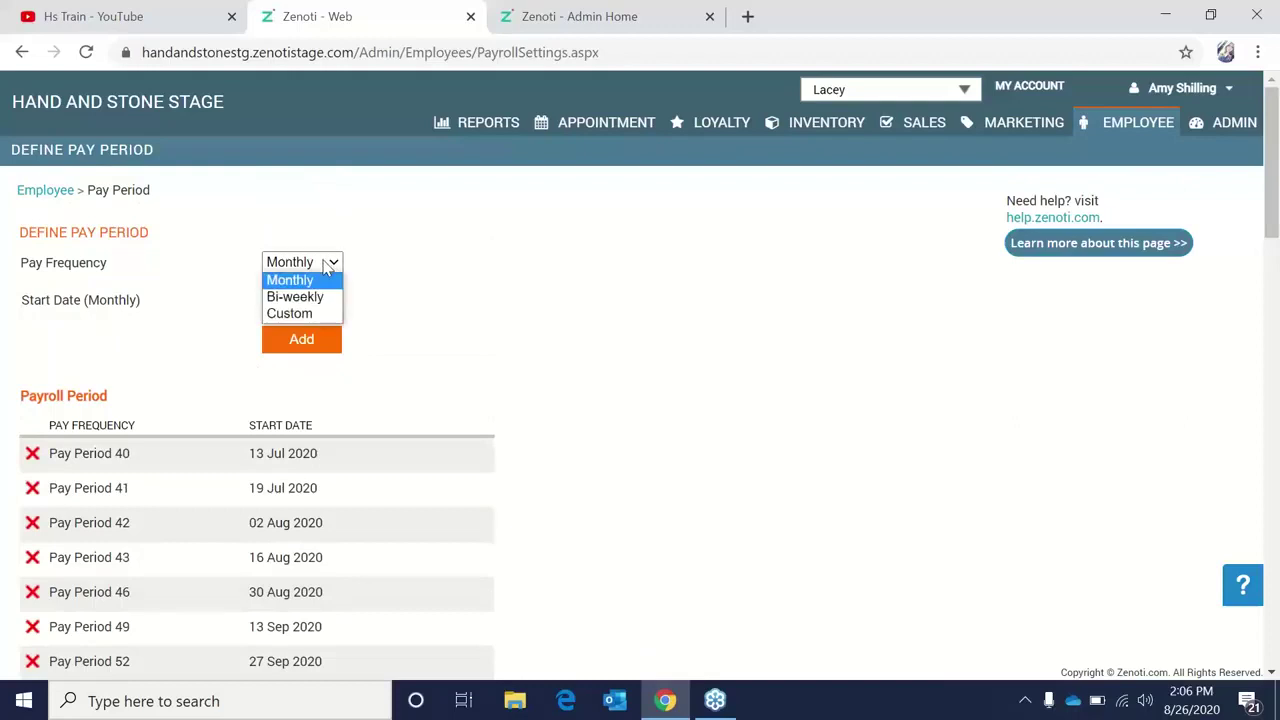
Choose a Custom pay frequency starting 10/25/2020 with a 14-day frequency.
click(326, 314)
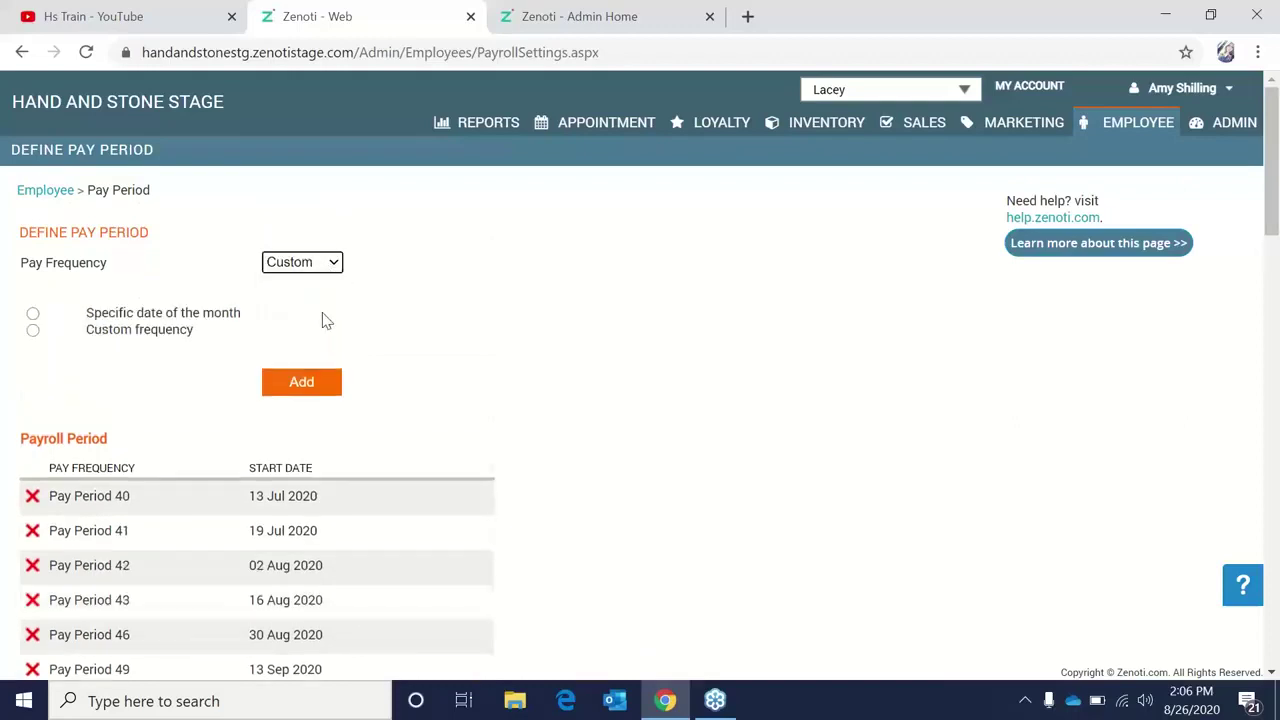
click(34, 331)
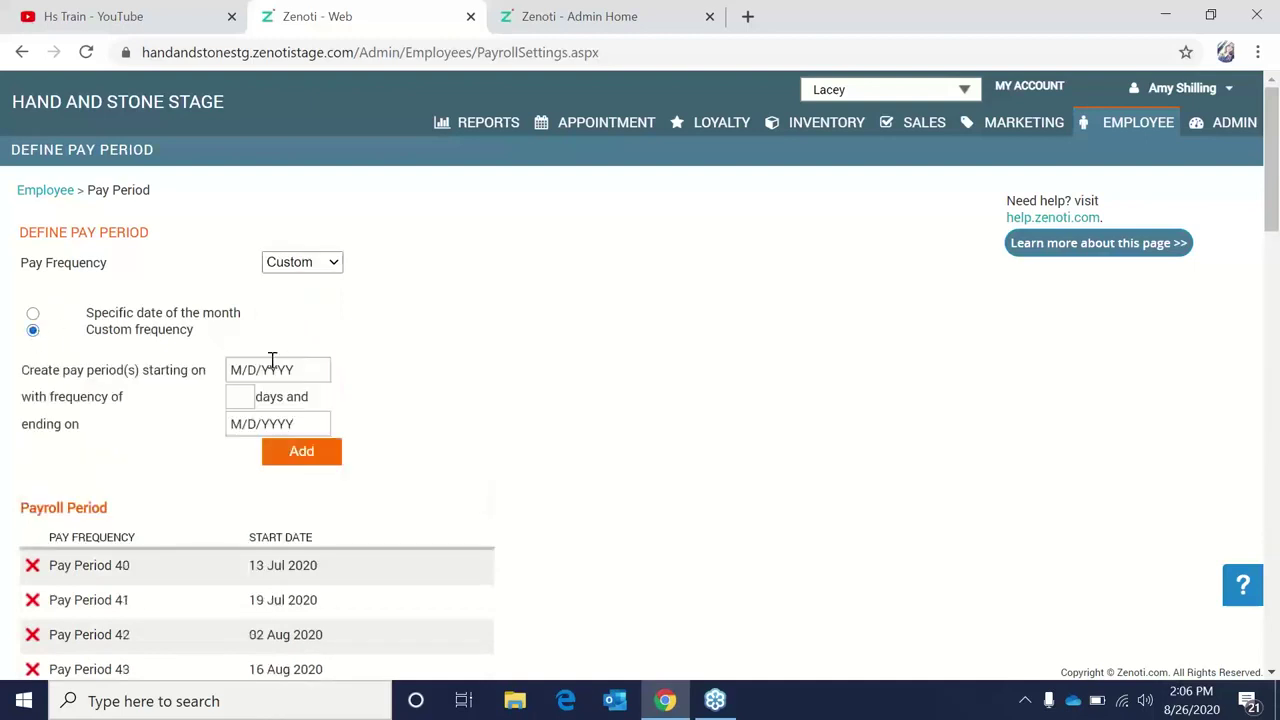
click(288, 369)
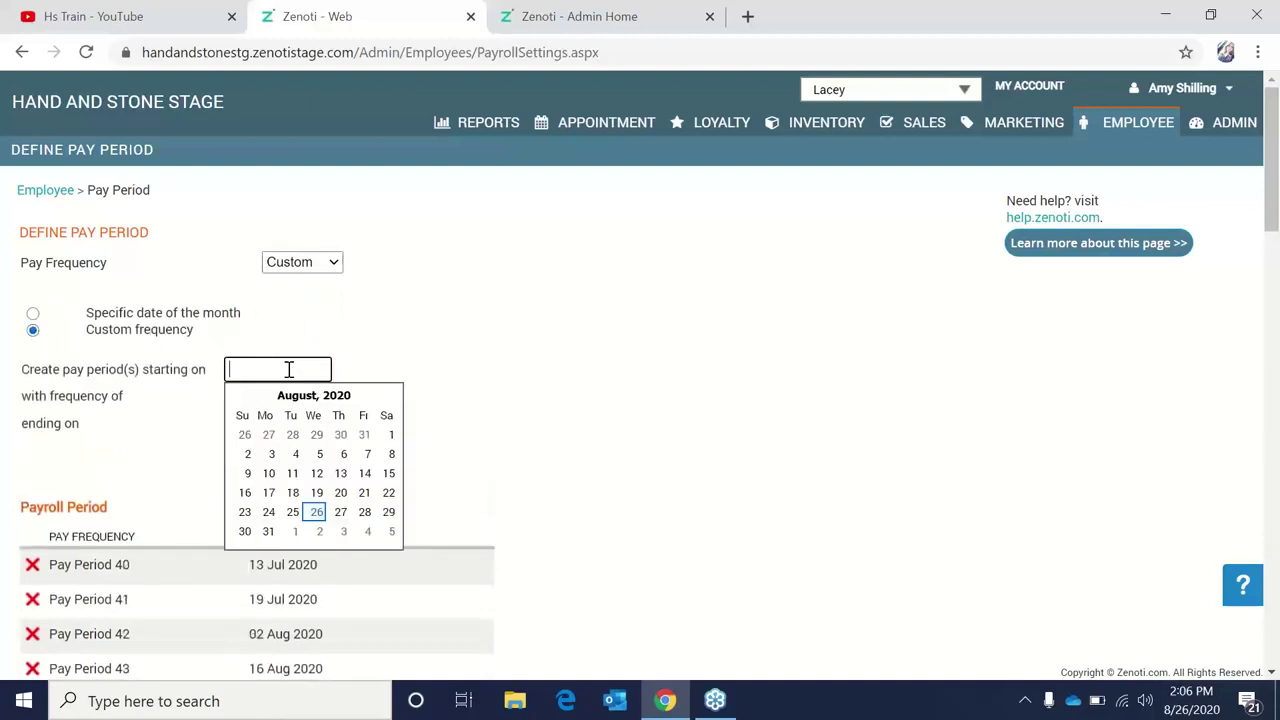
click(391, 397)
click(391, 397)
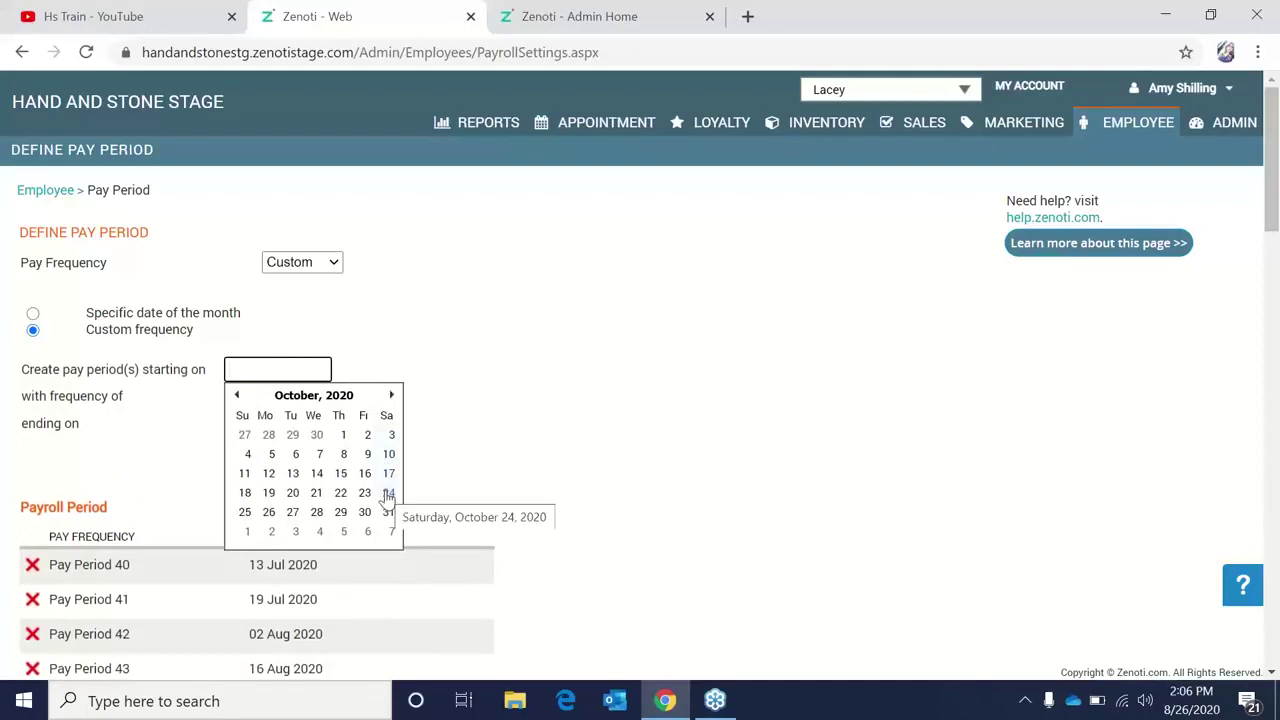
click(245, 513)
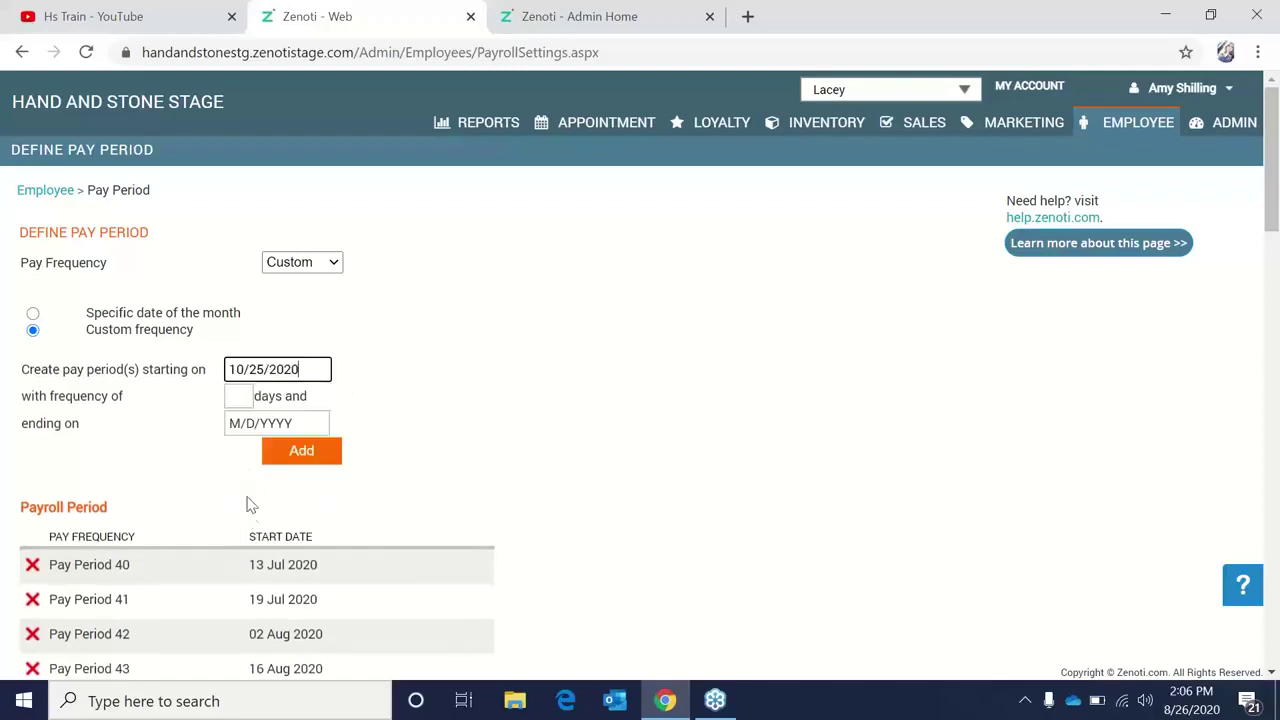
click(231, 395)
text(14)
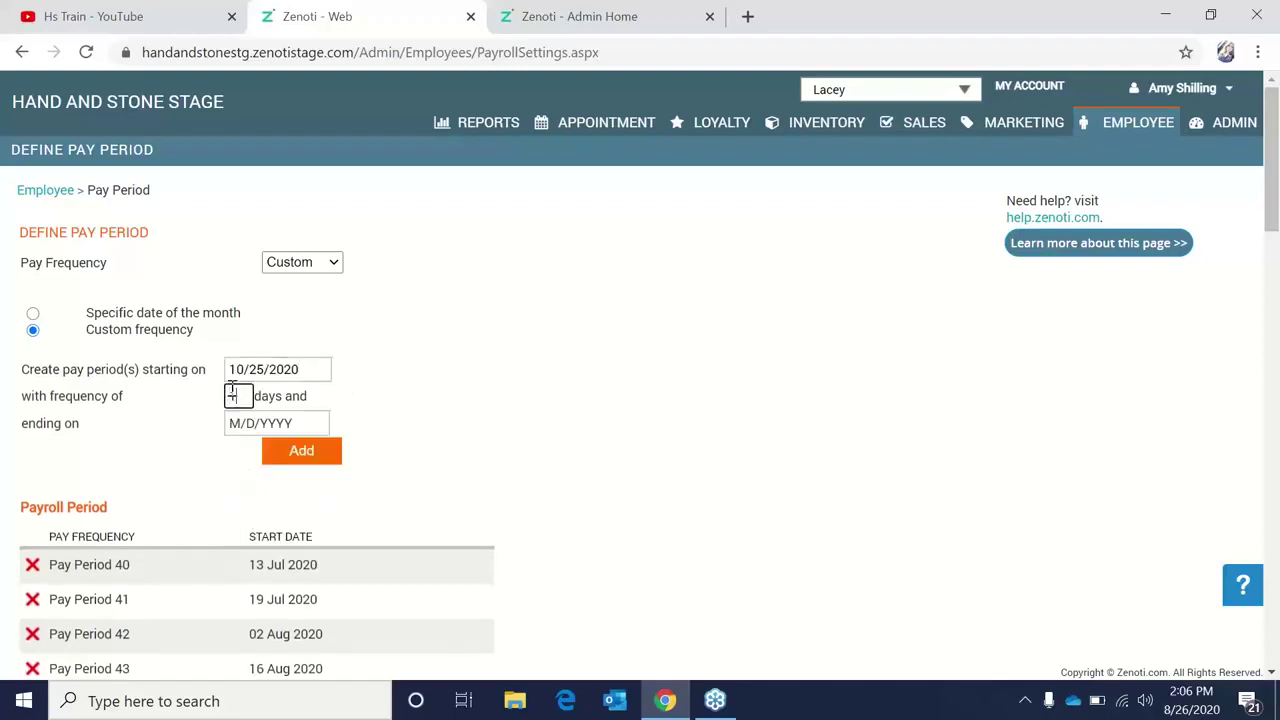
Set the end date to 11/7/2020 and add the pay period.
click(312, 423)
click(388, 448)
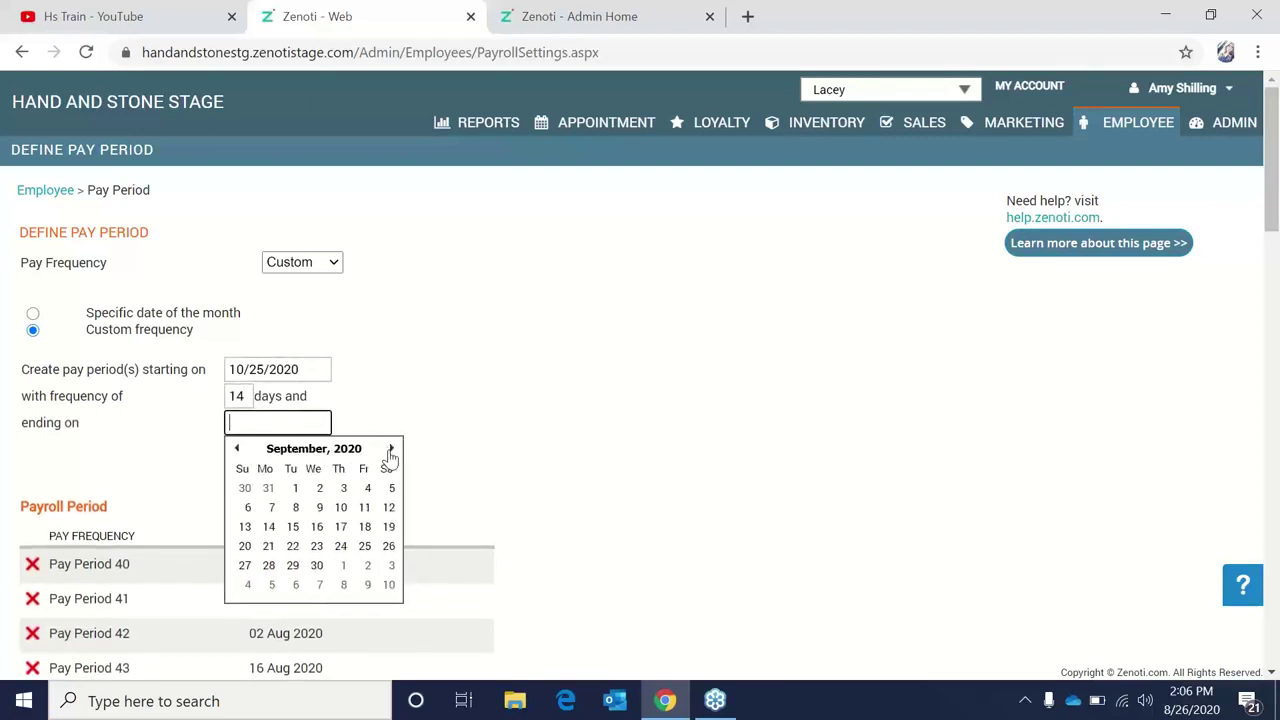
click(390, 450)
click(390, 452)
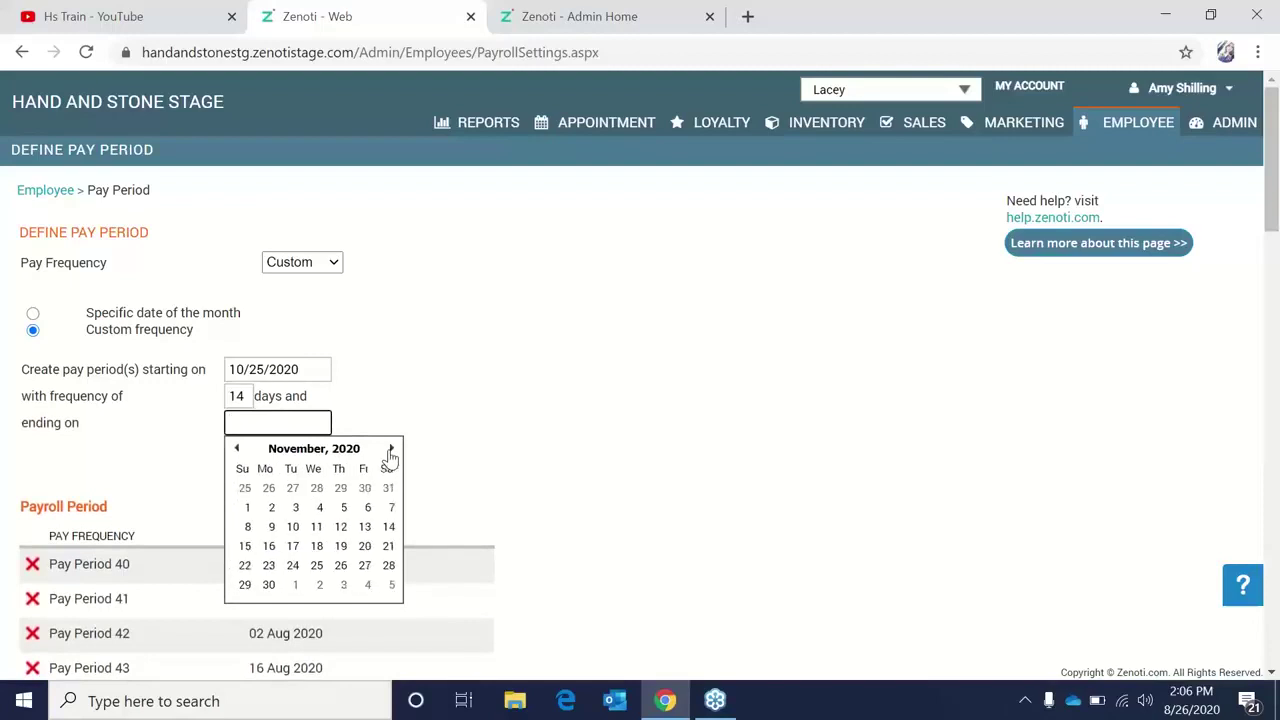
click(389, 512)
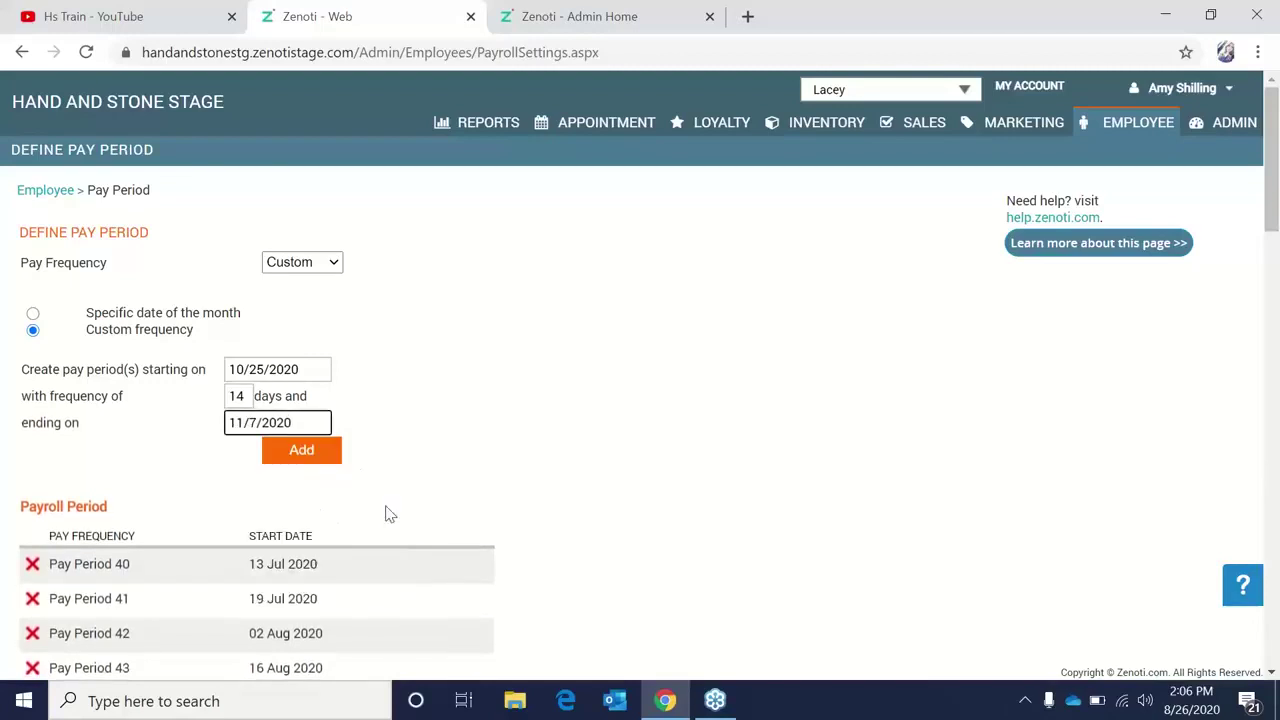
click(323, 449)
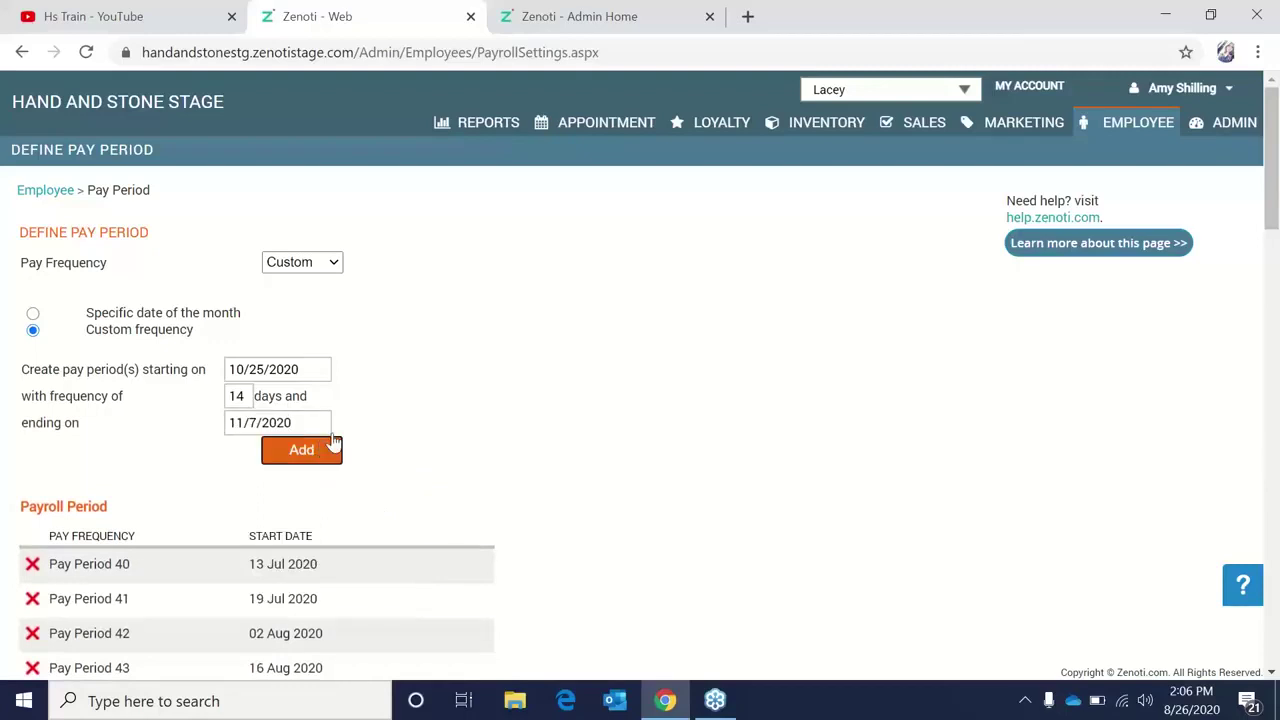
scroll(400, 410, down, 3)
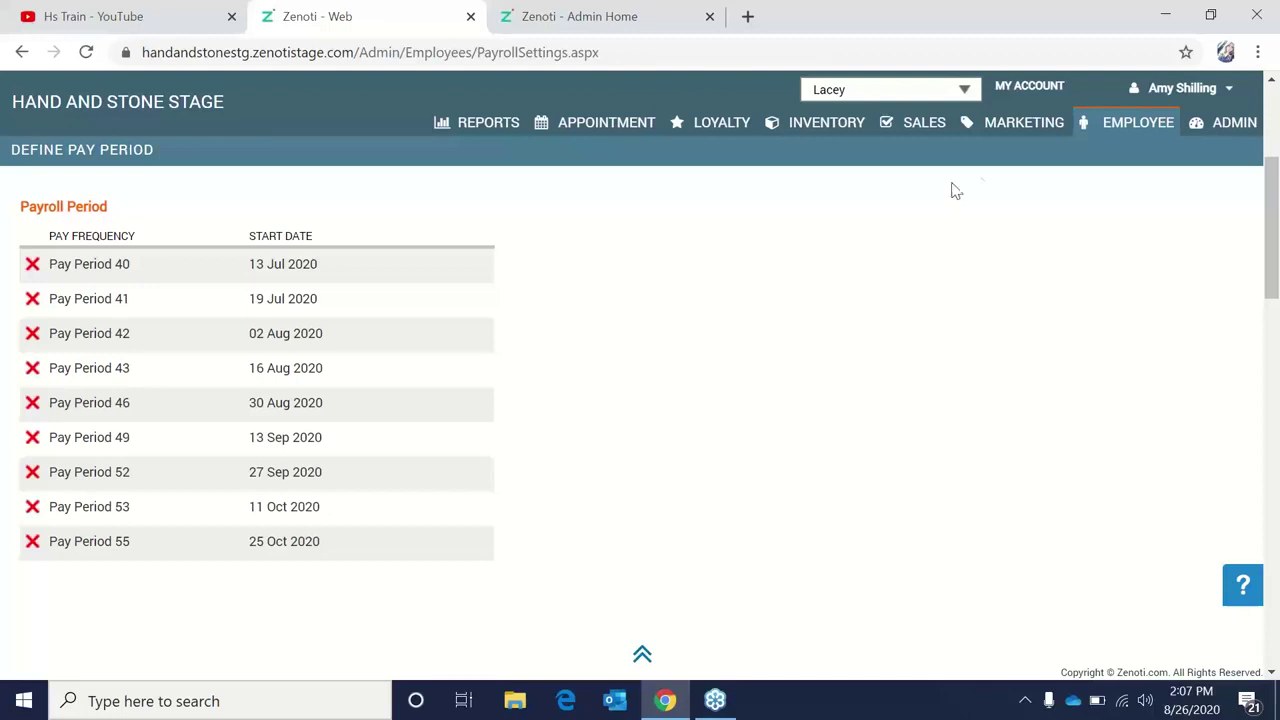
Open Employee Check In and load the check-ins for 8/25/2020.
click(1128, 134)
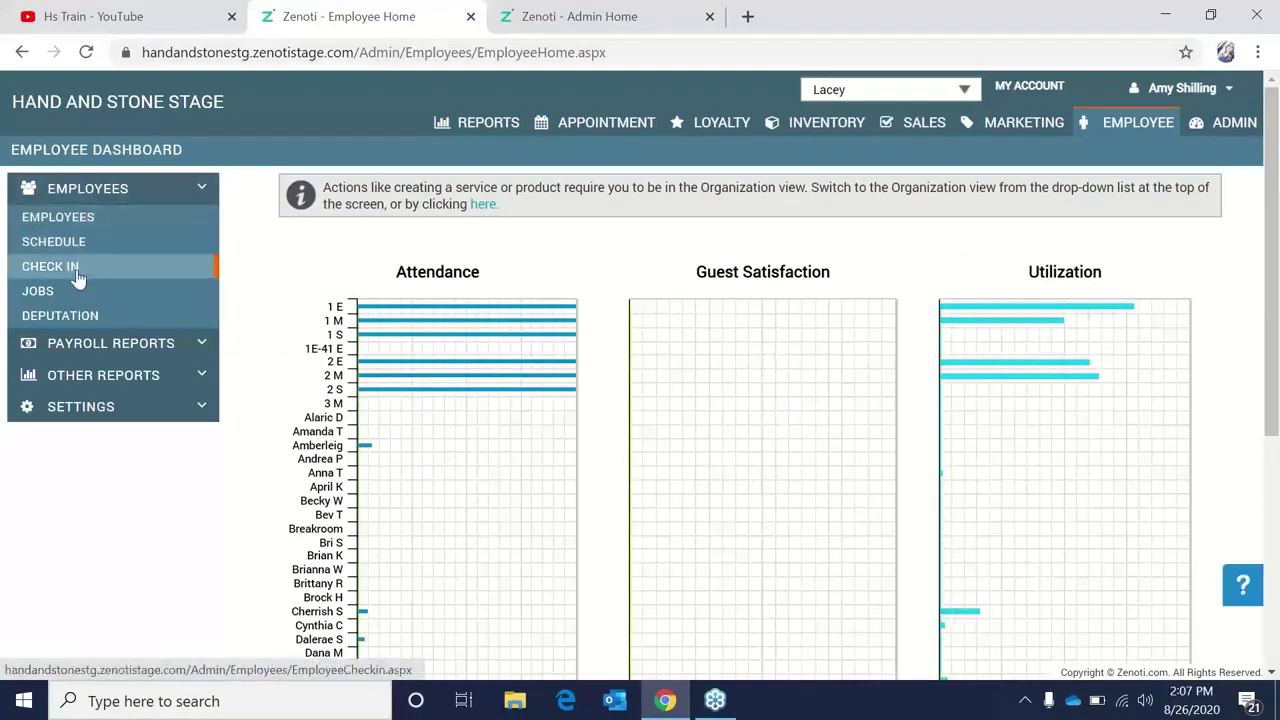
click(79, 272)
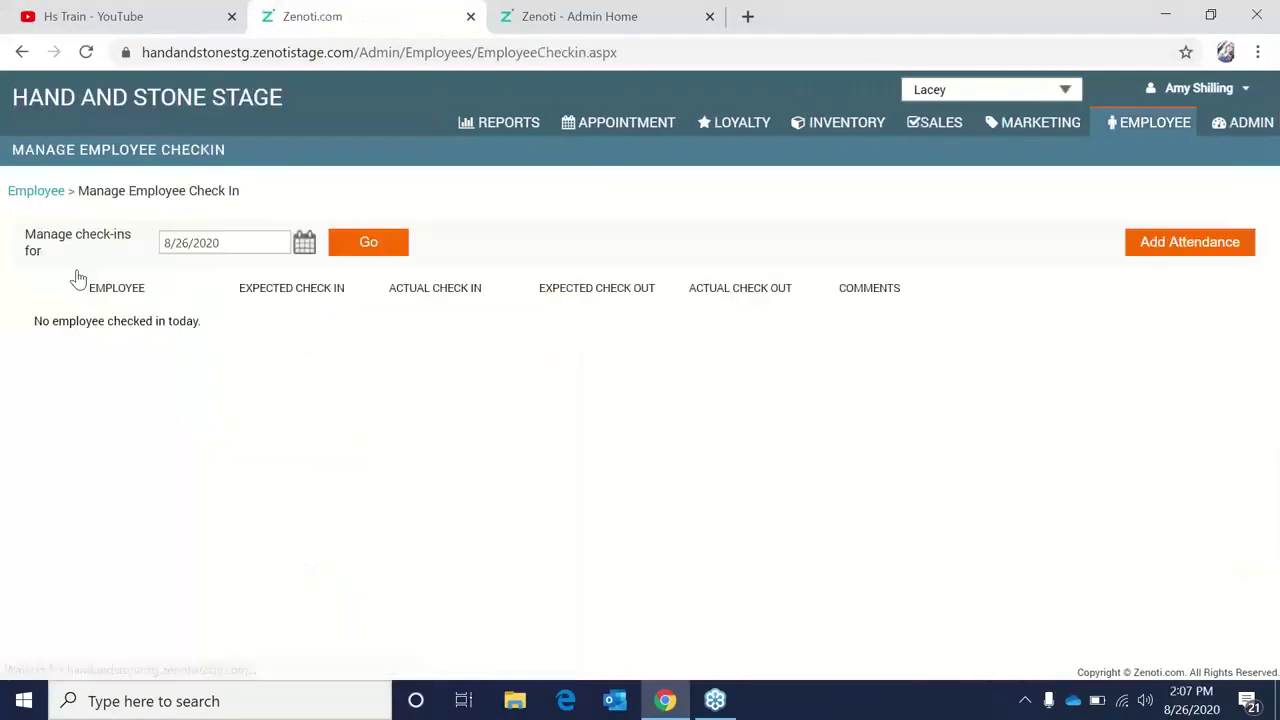
click(304, 244)
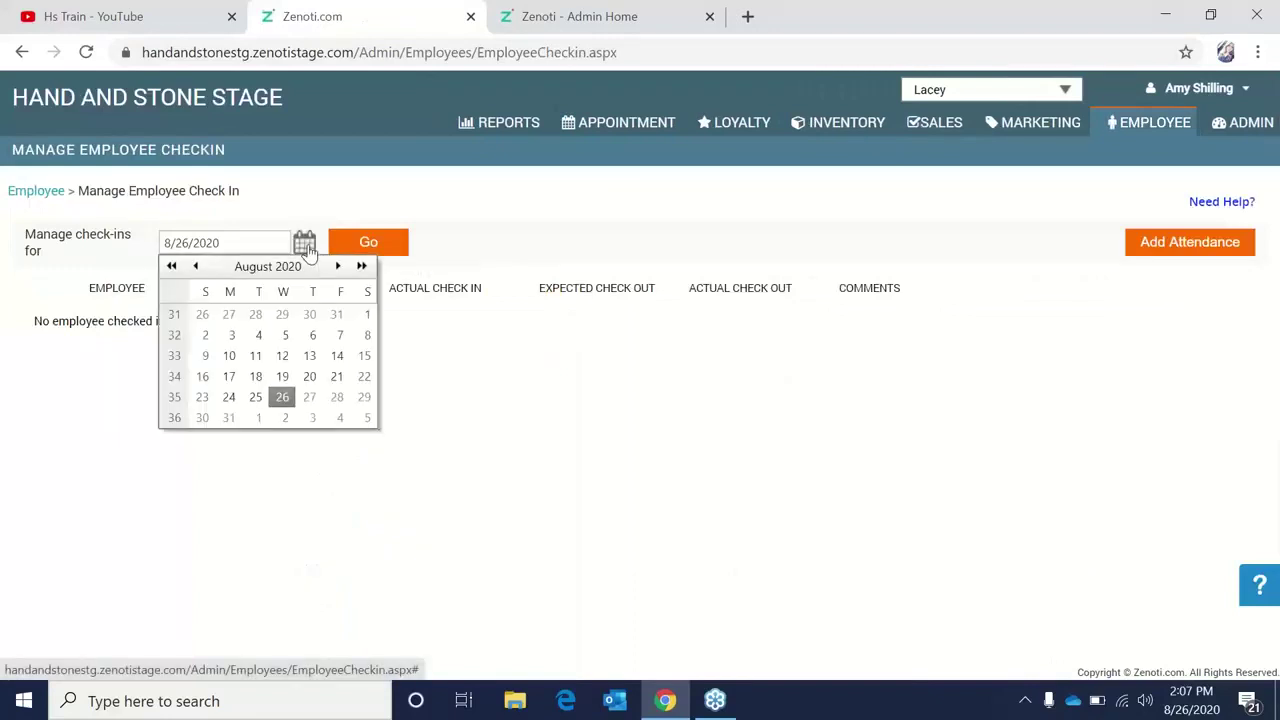
click(255, 397)
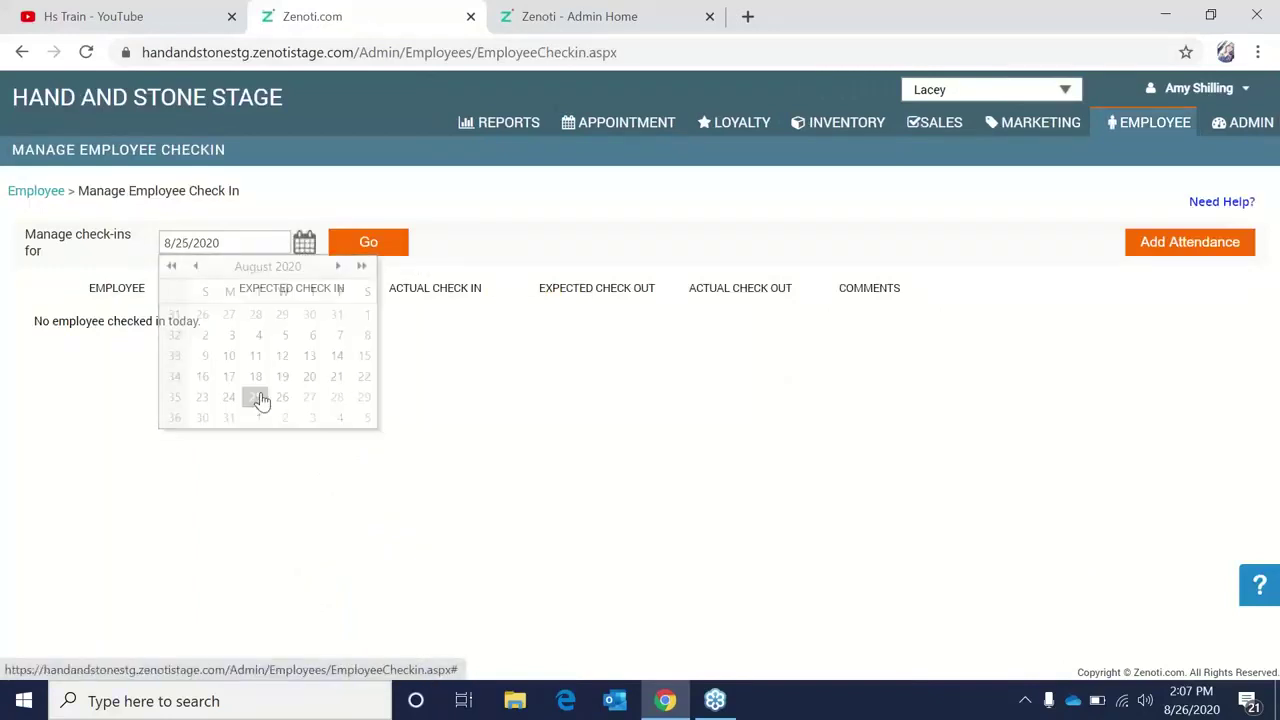
click(359, 250)
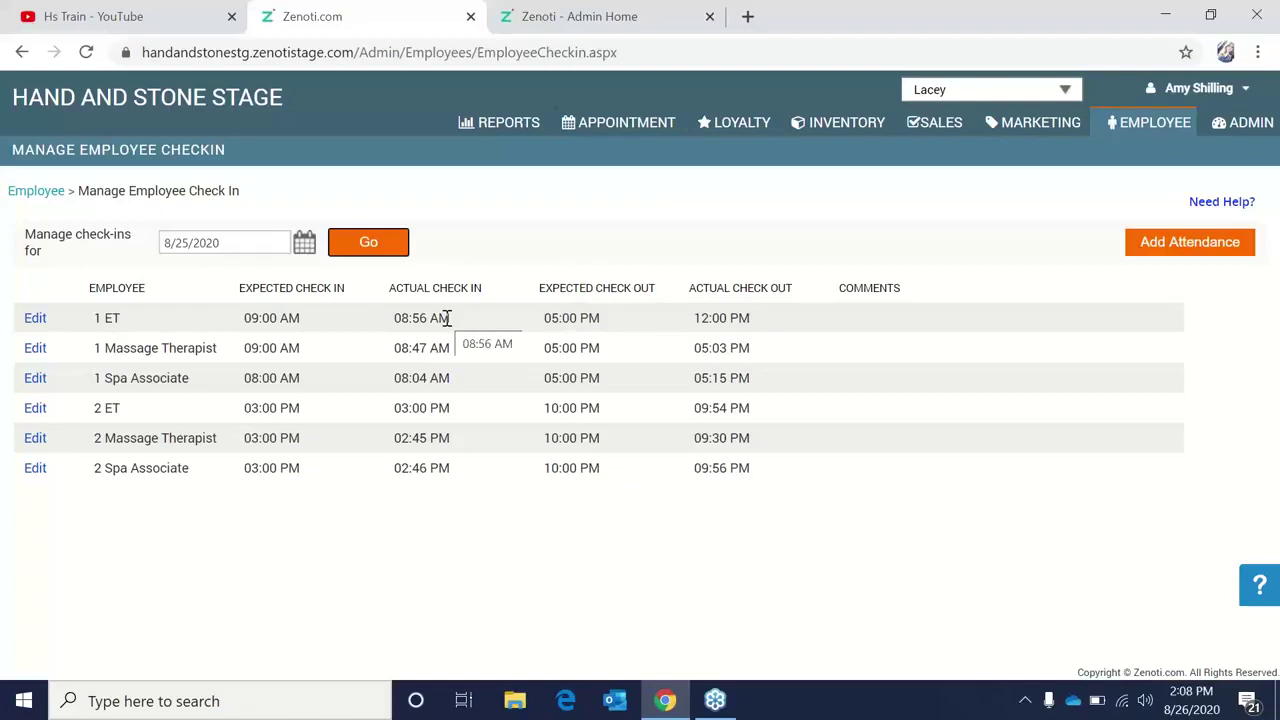
click(737, 316)
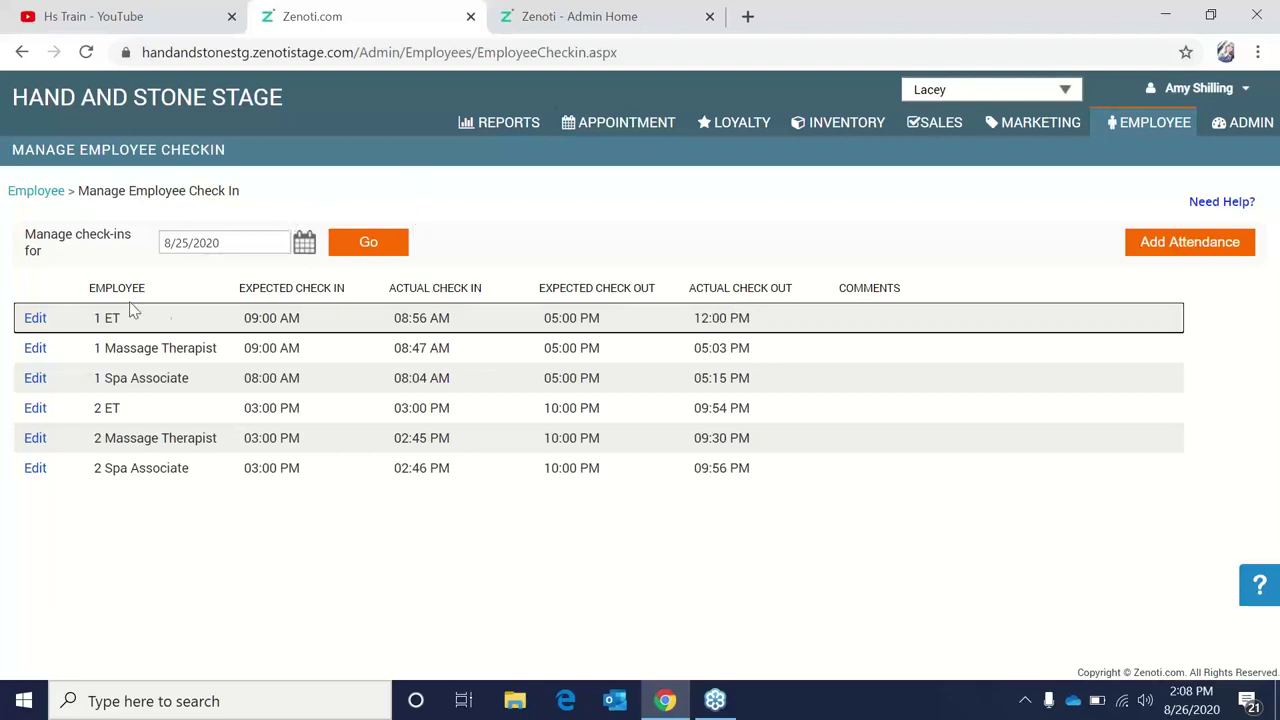
For 1 ET, enter a check-in time of 1:00 PM and a check-out time of 5:00 PM.
click(35, 320)
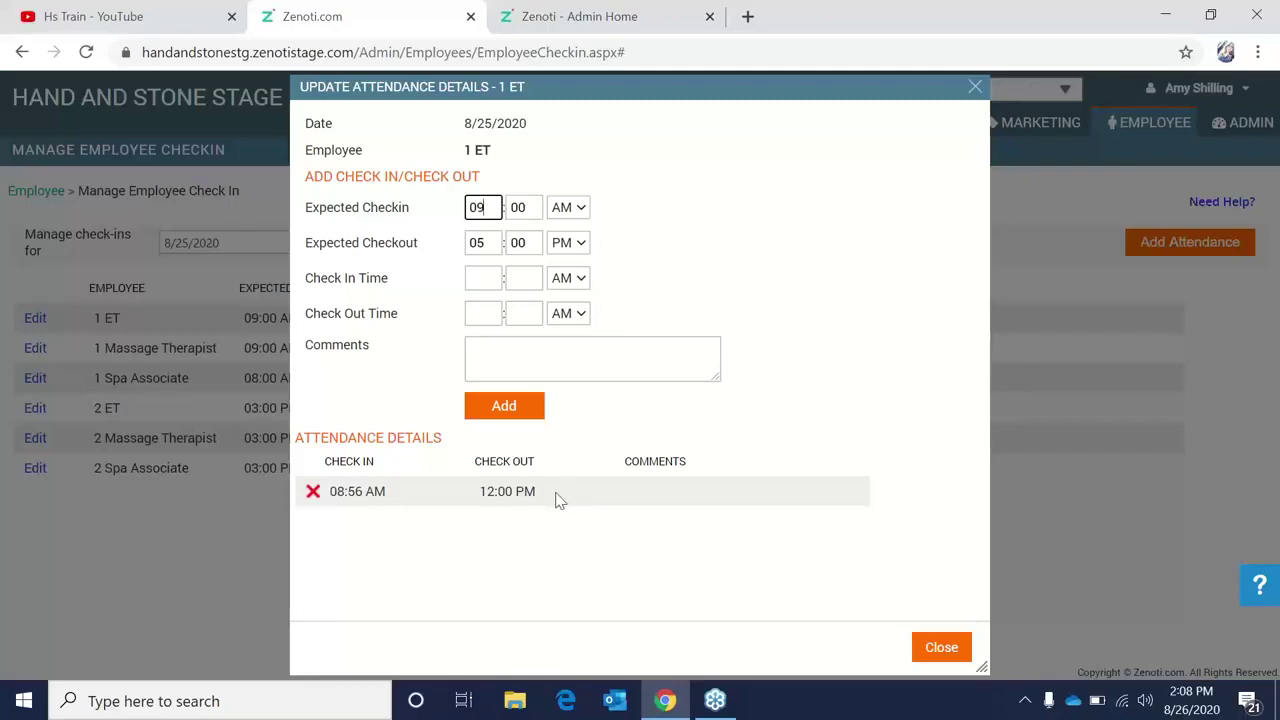
click(491, 277)
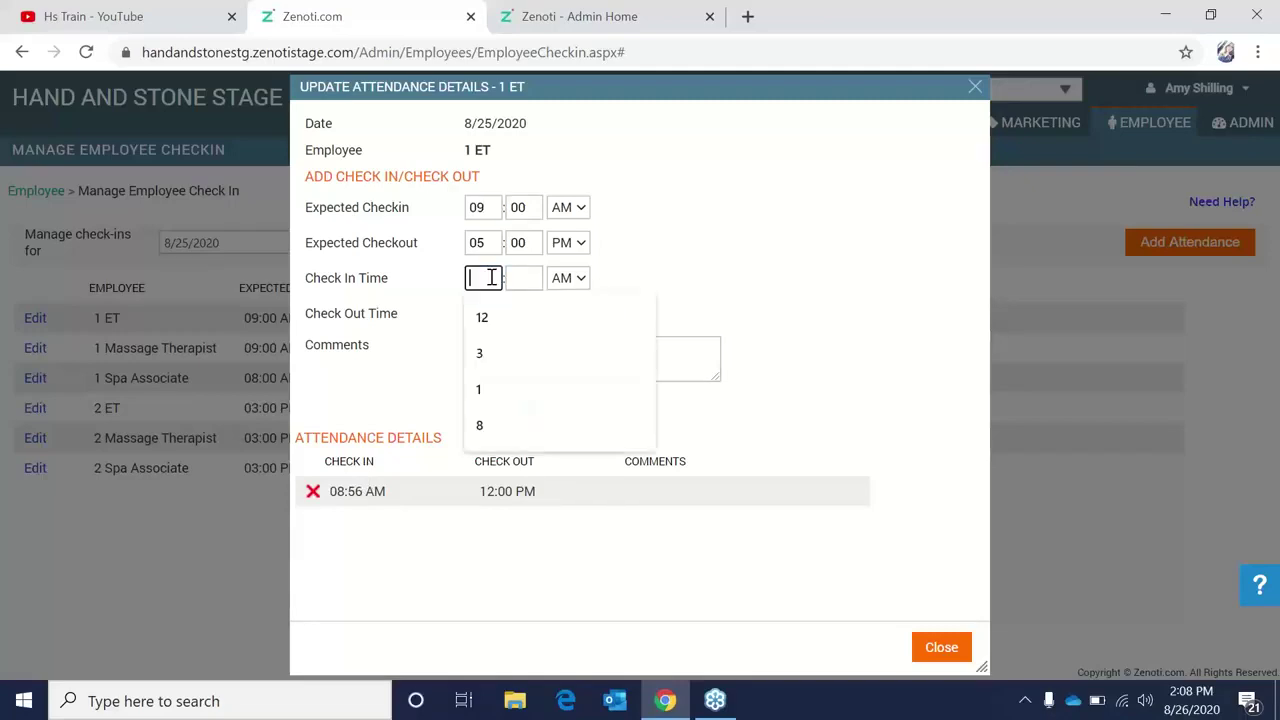
text(1)
click(520, 277)
text(00)
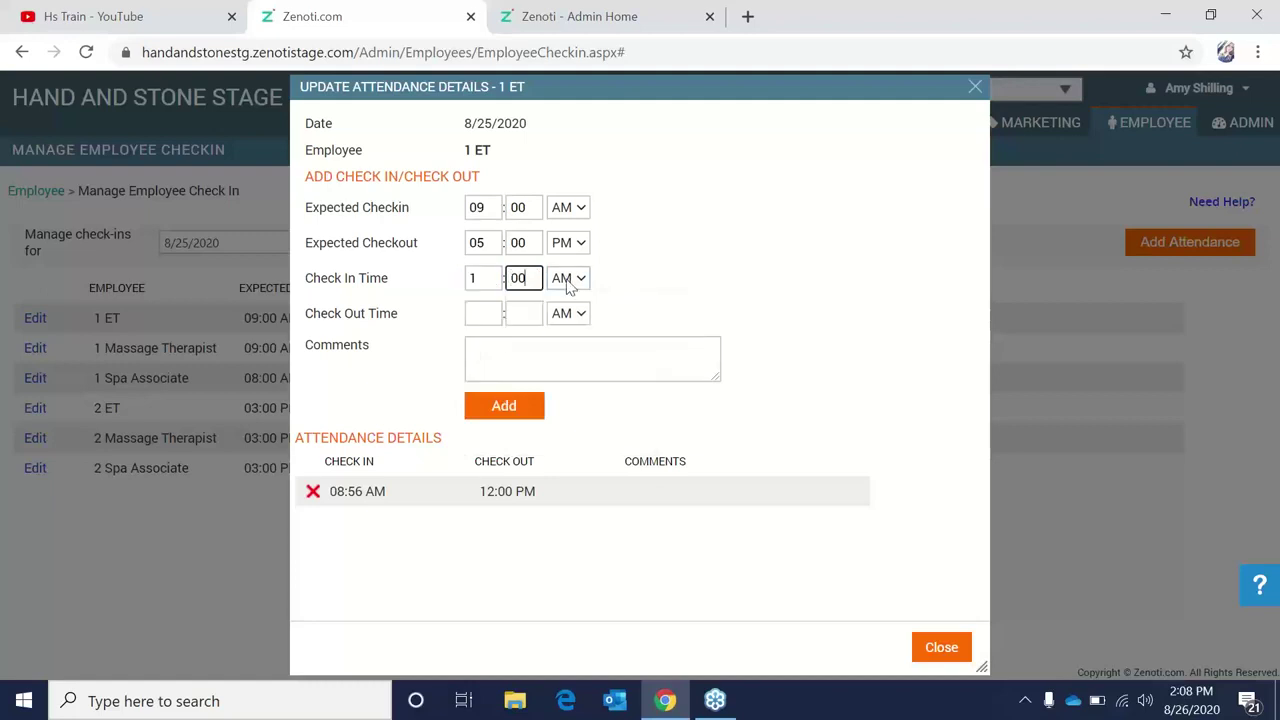
click(568, 280)
click(571, 316)
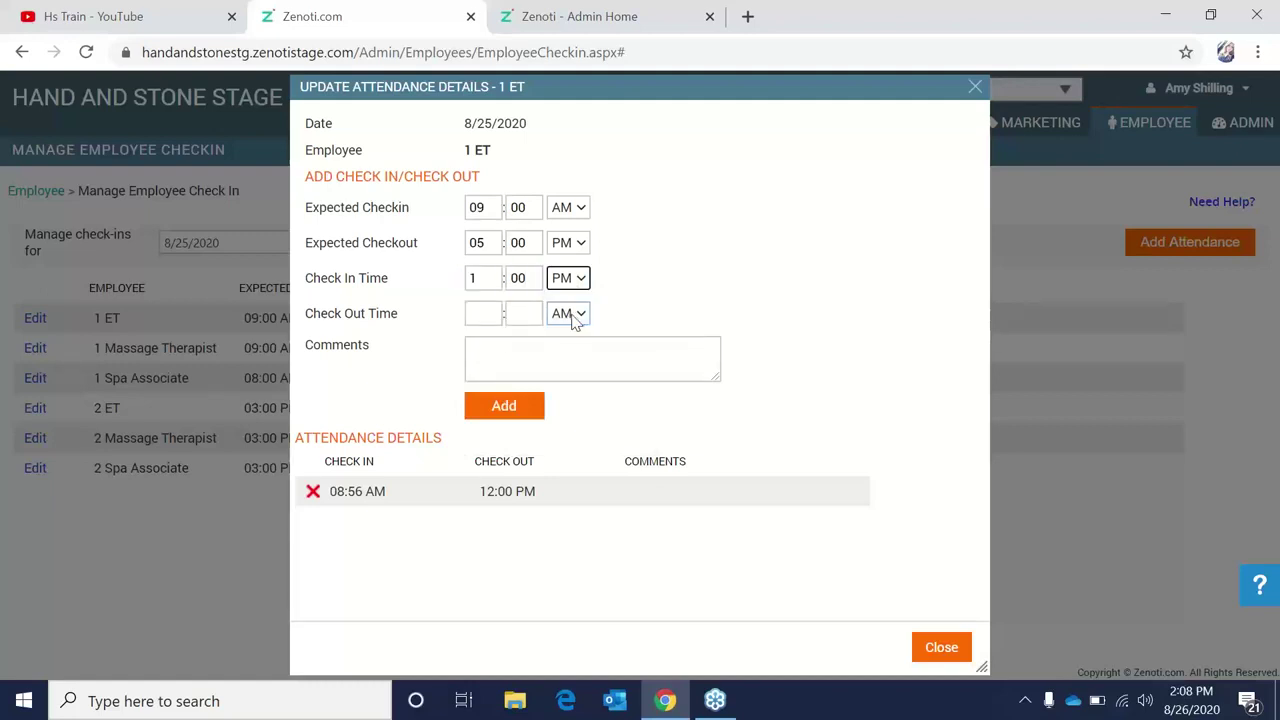
click(487, 316)
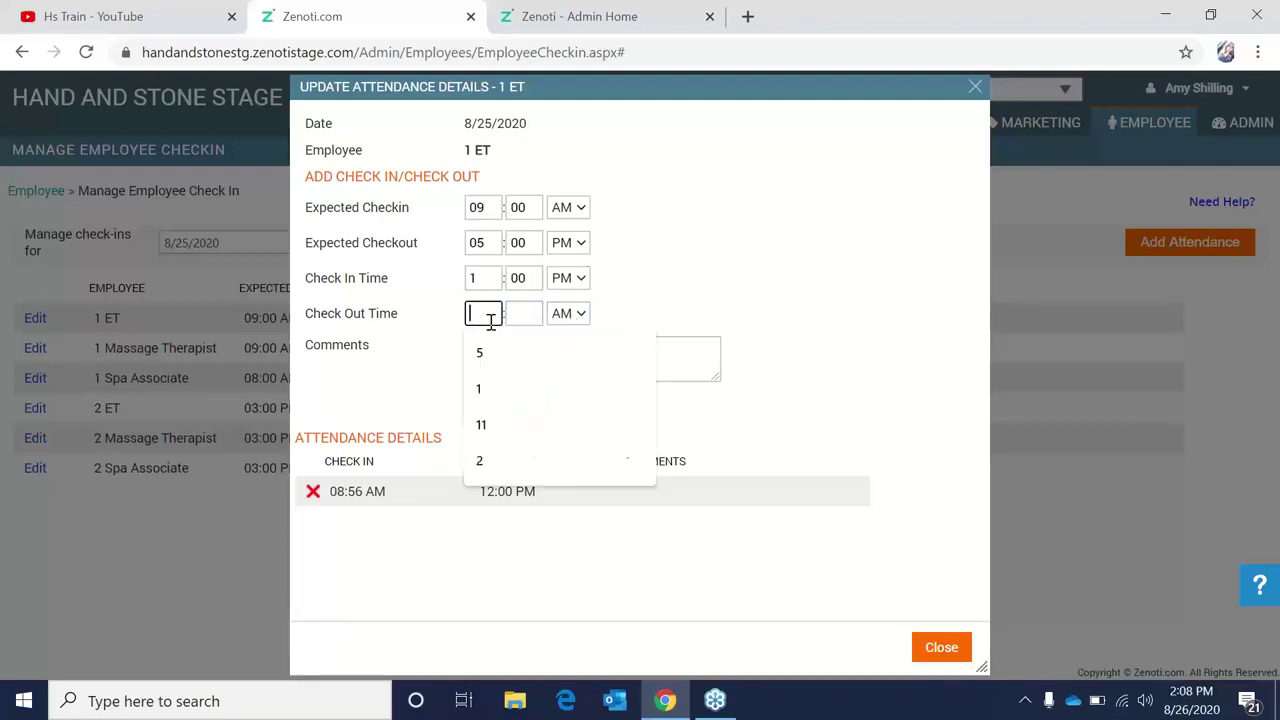
click(495, 353)
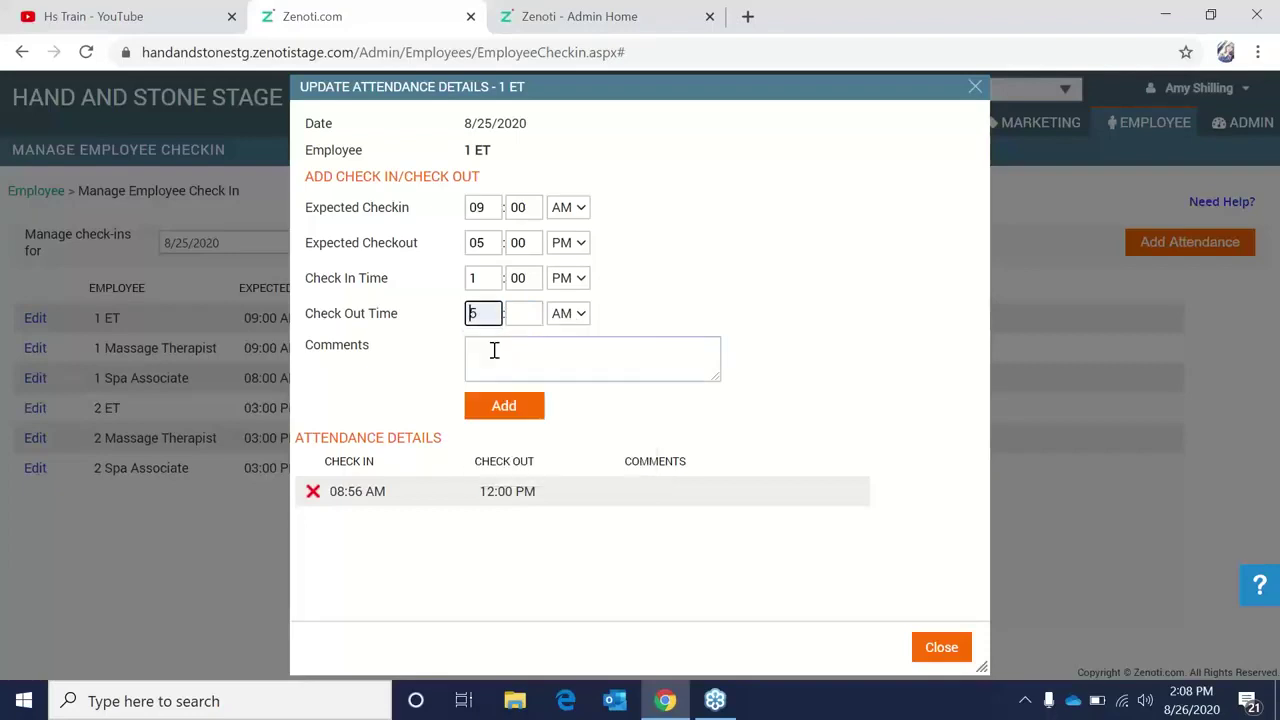
click(531, 316)
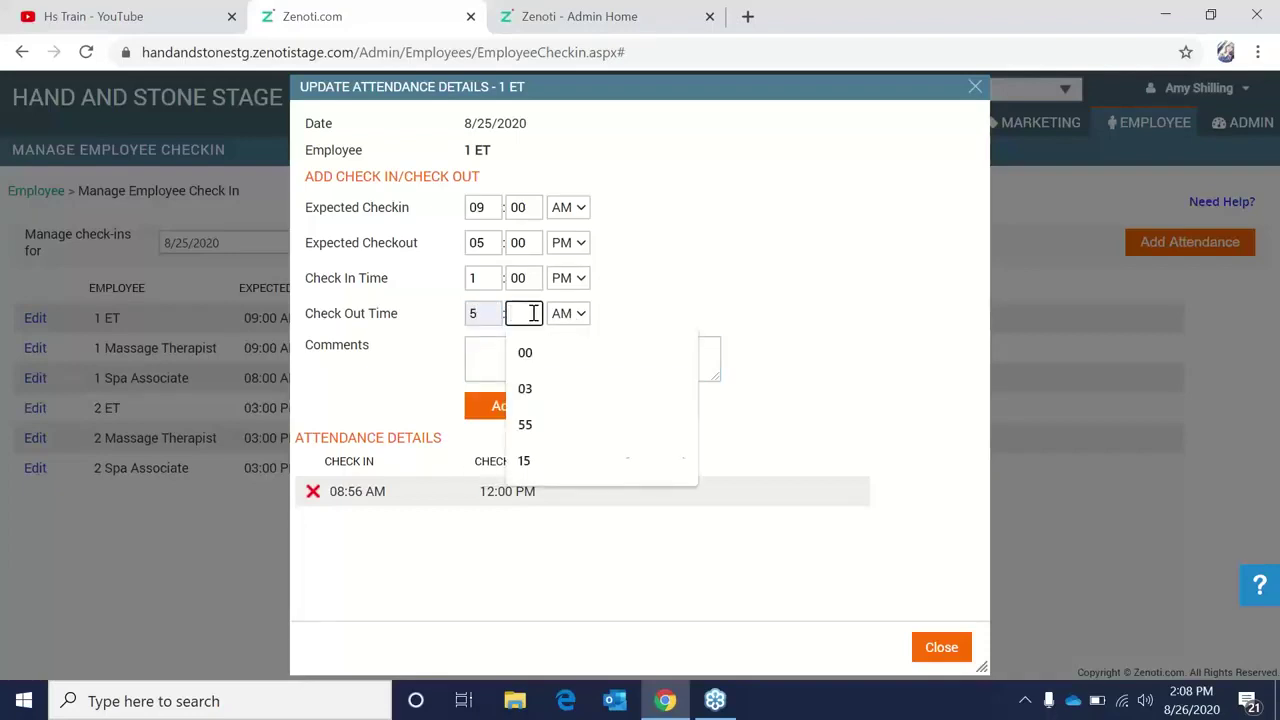
text(00)
click(572, 314)
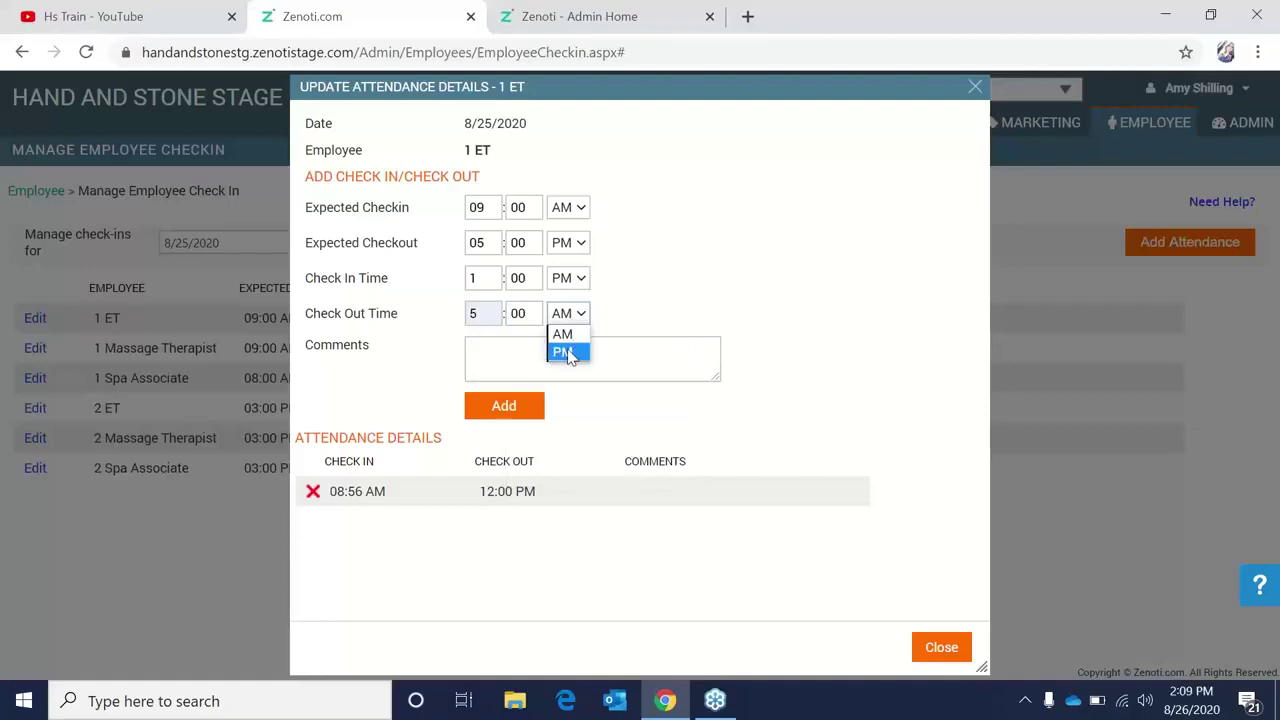
click(566, 353)
Comment that the employee forgot to clock in from break, add the entry, and close.
click(568, 350)
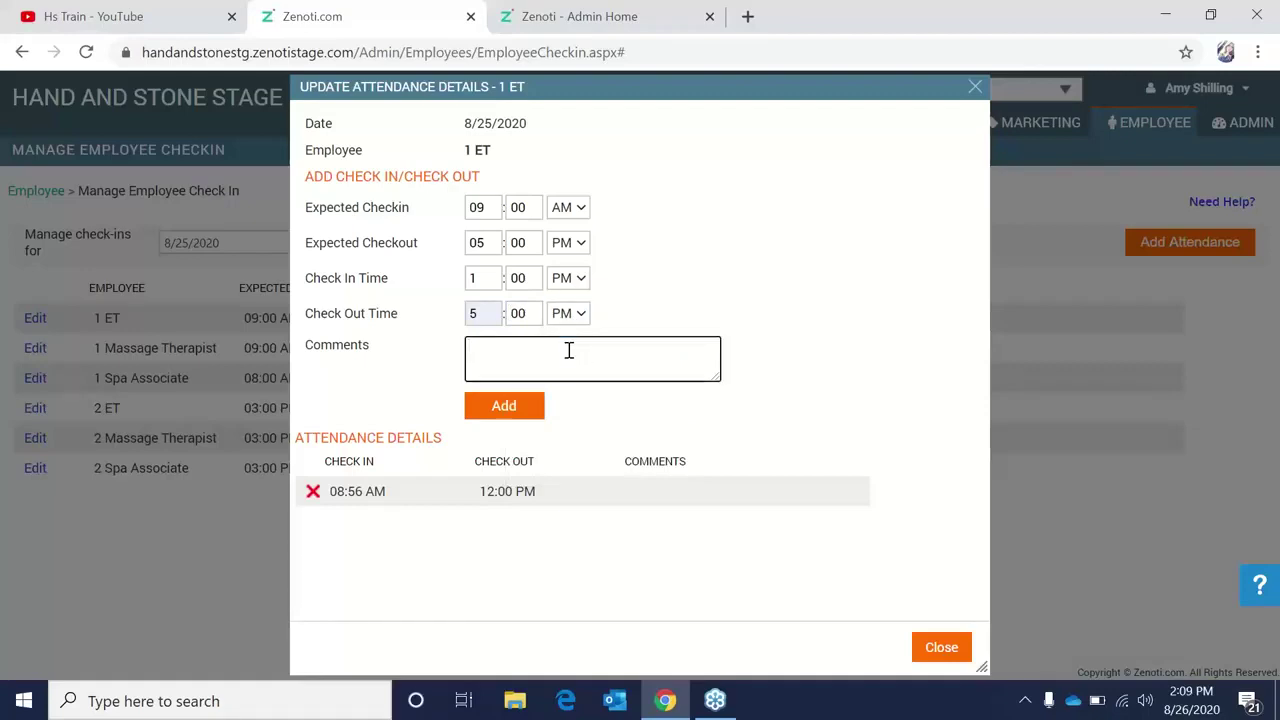
text(For to)
key(BackSpace)
key(BackSpace)
key(BackSpace)
text(got)
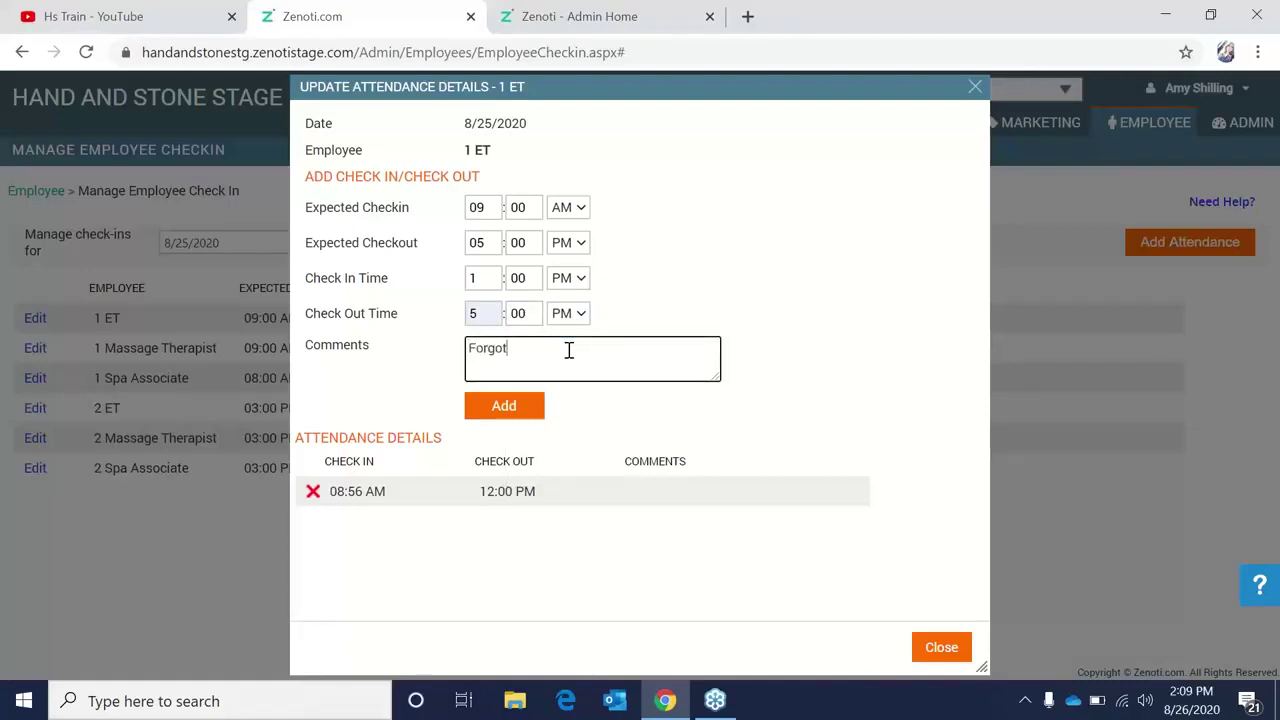
text( to co)
text(ock in from break. AS)
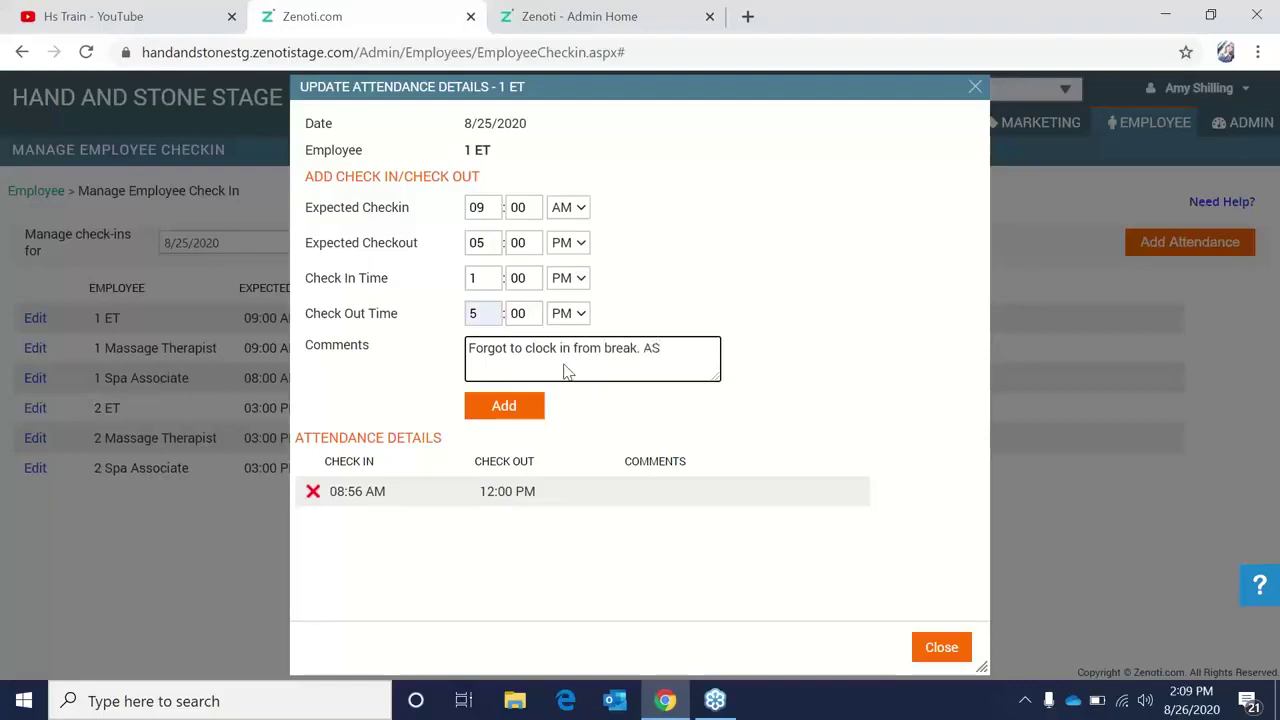
click(537, 410)
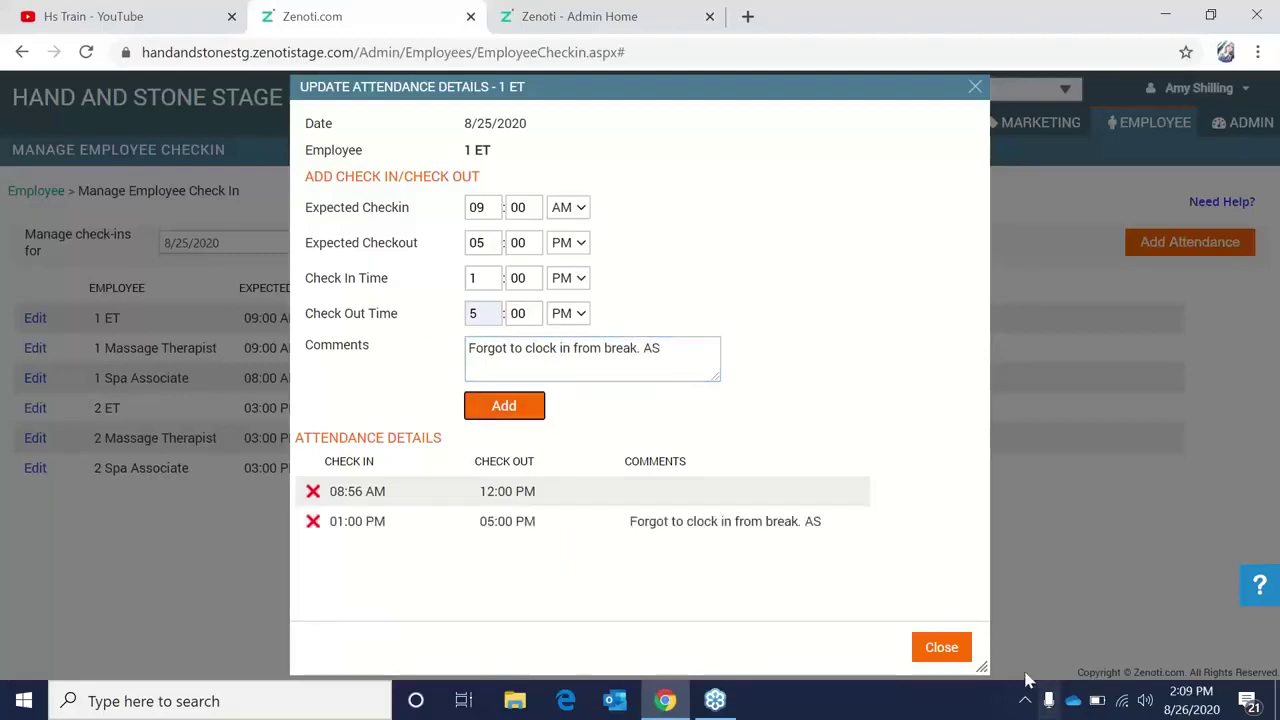
click(956, 650)
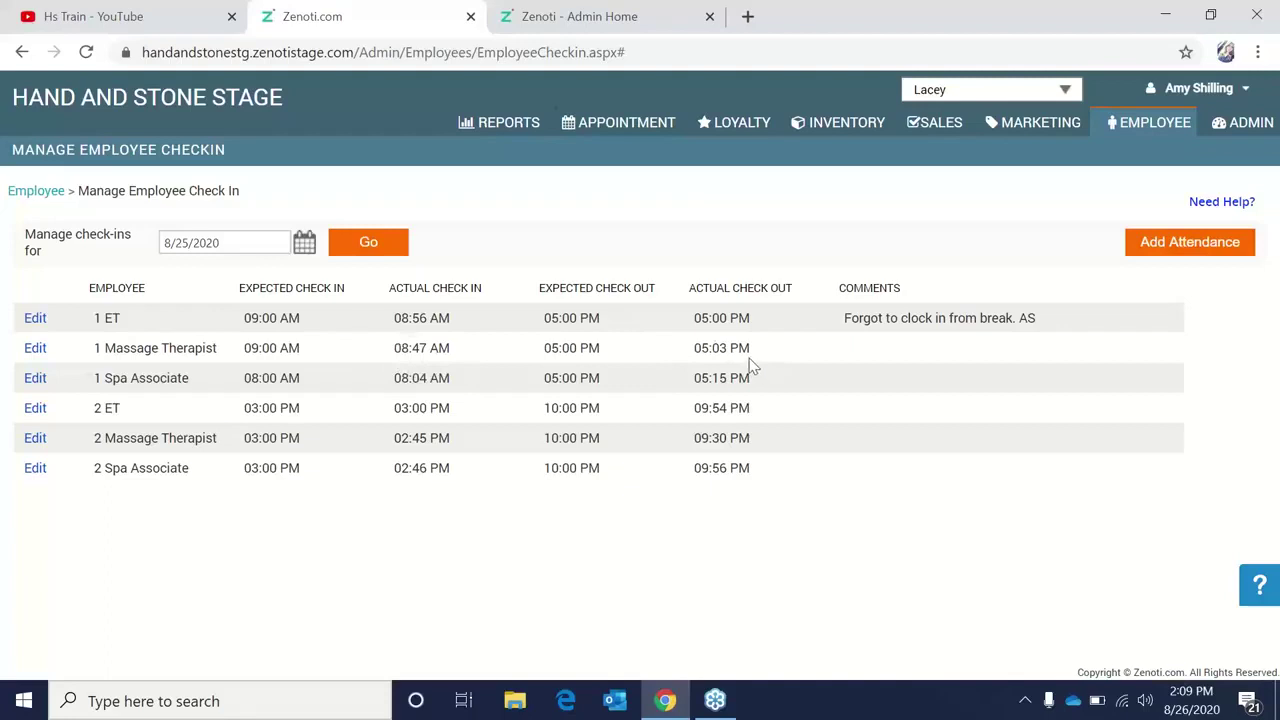
click(34, 349)
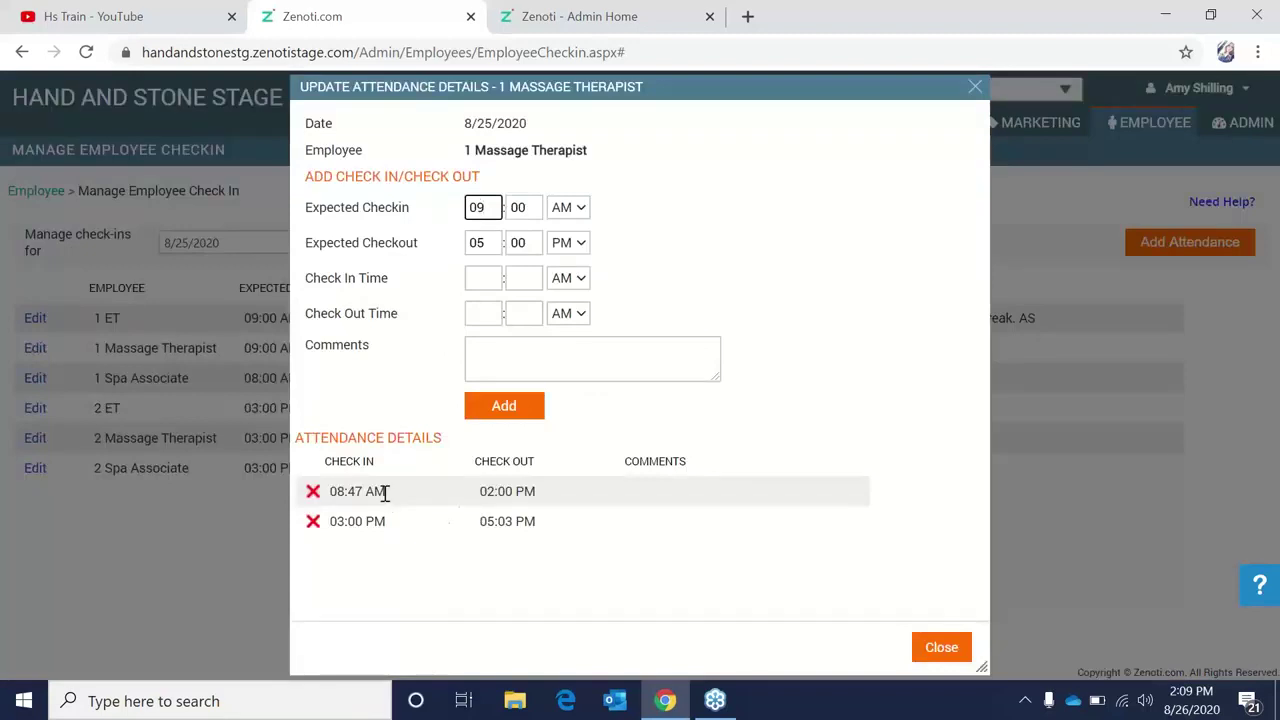
click(532, 491)
click(532, 491)
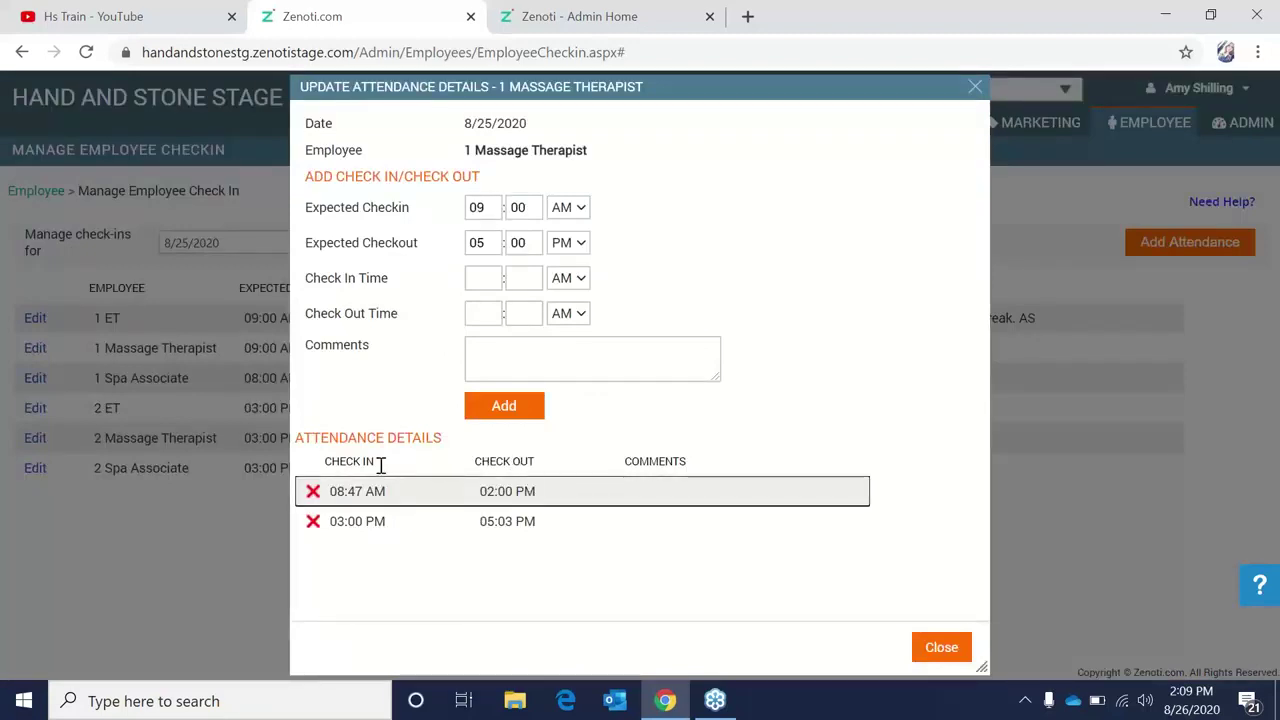
click(355, 521)
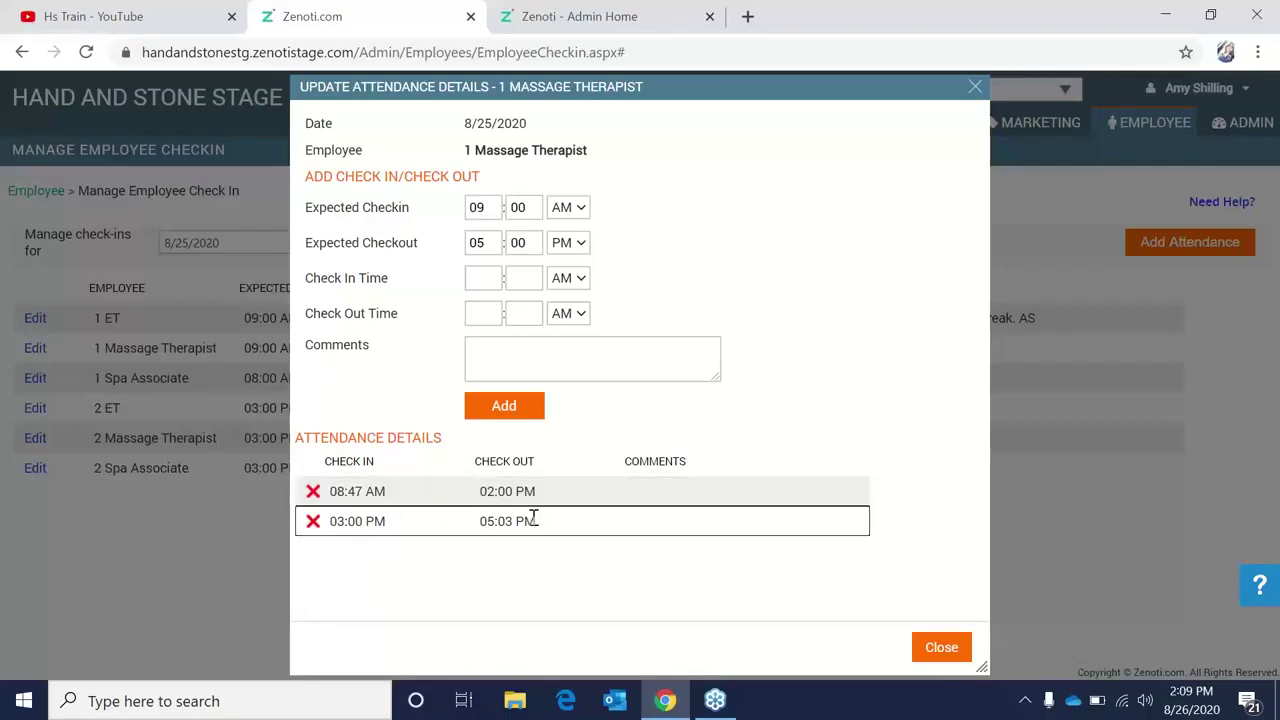
click(930, 654)
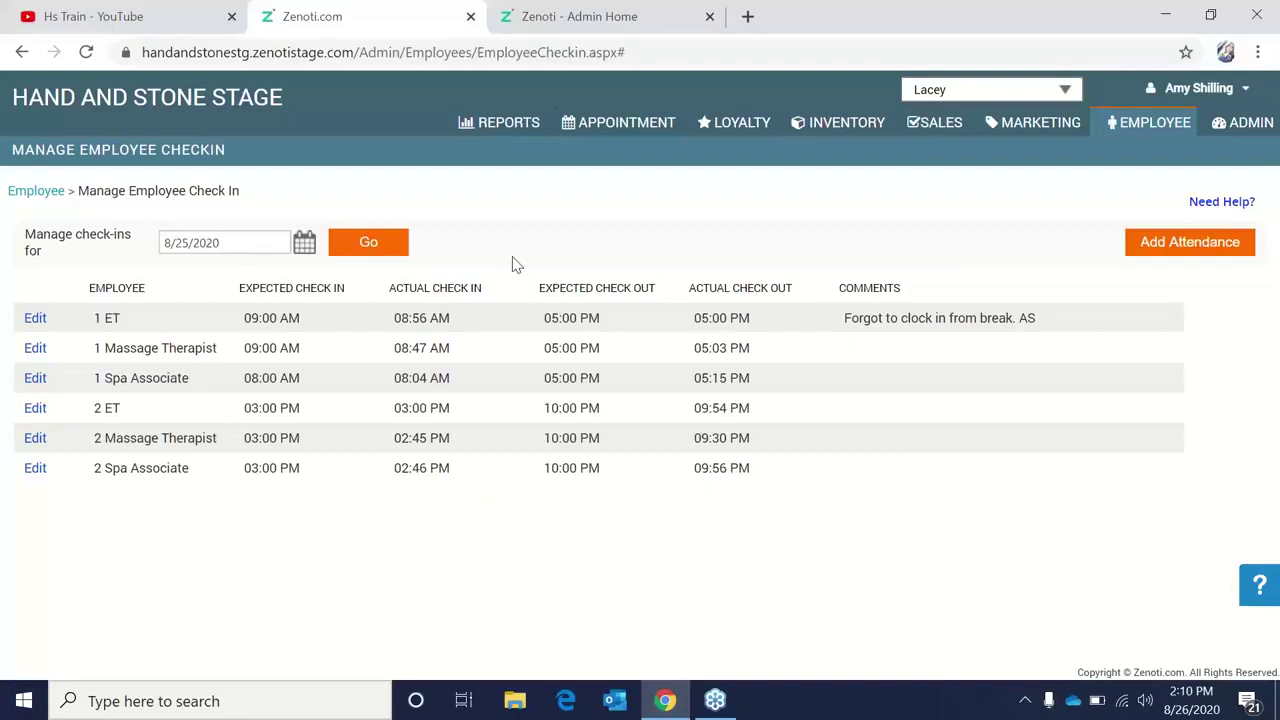
Search the Daily Reports for 'ap' and open the Appointment Details report.
click(500, 124)
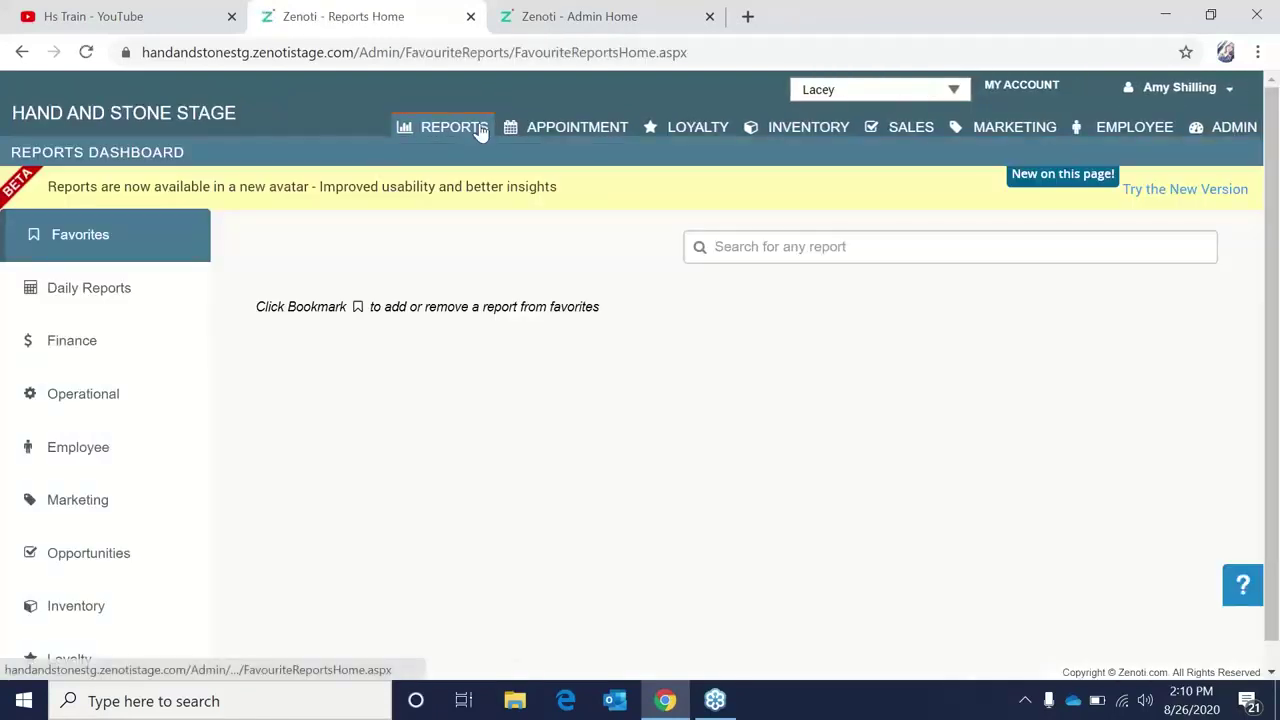
click(128, 307)
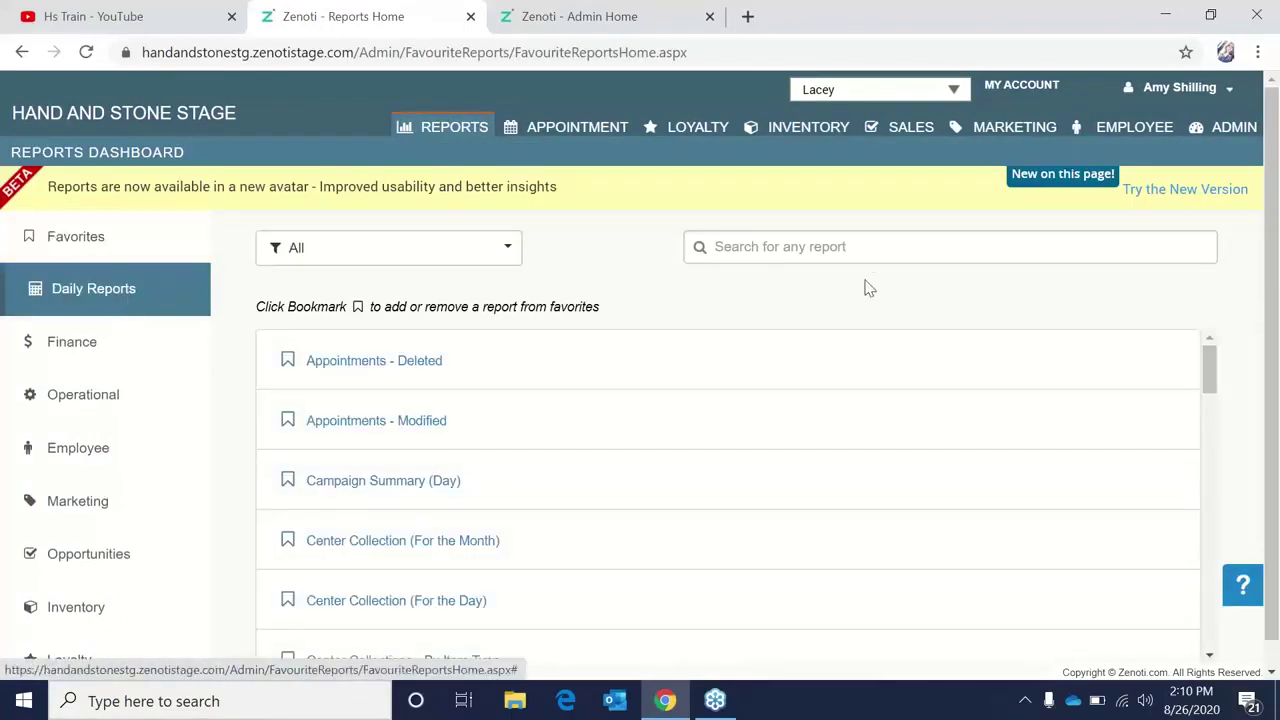
click(860, 247)
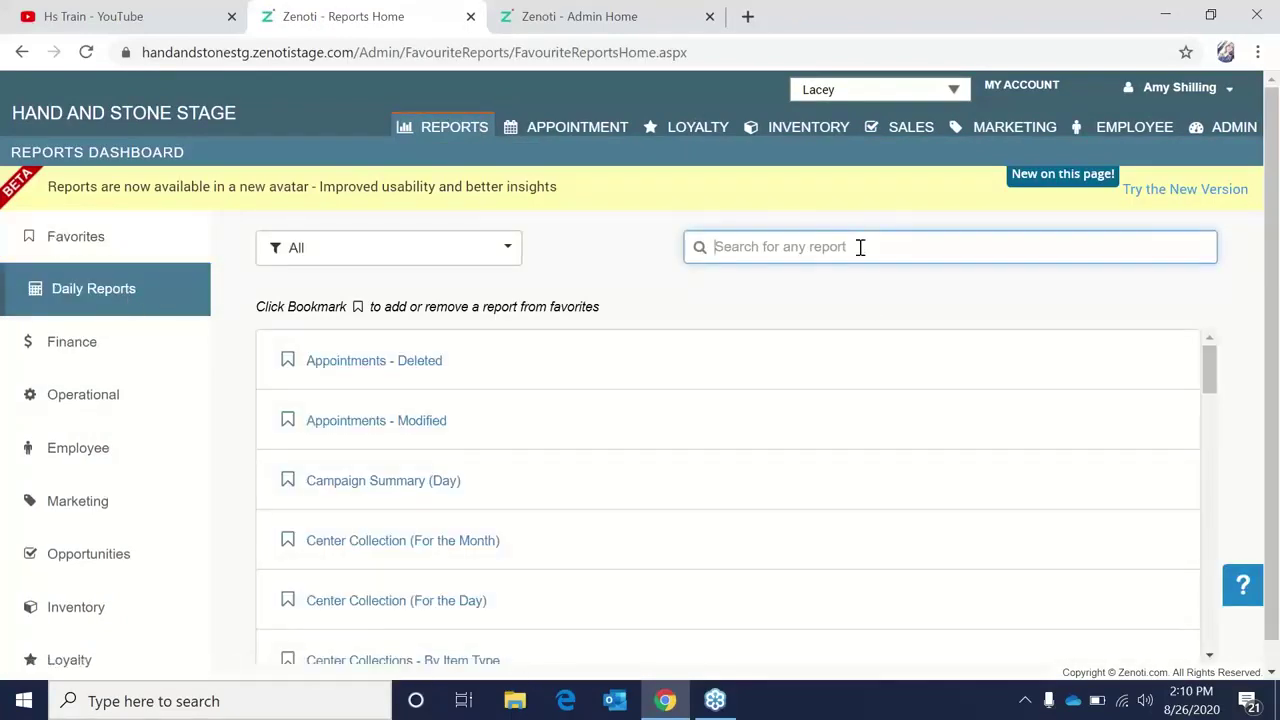
text(appointment Details)
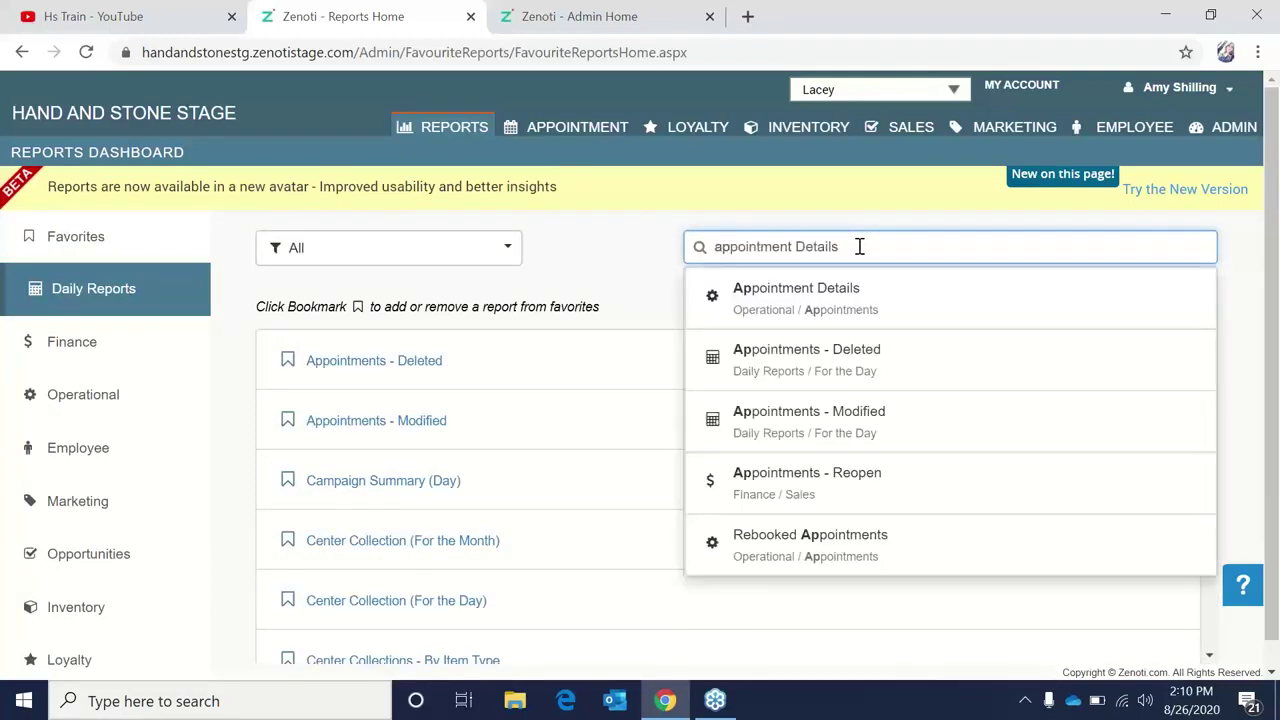
click(836, 301)
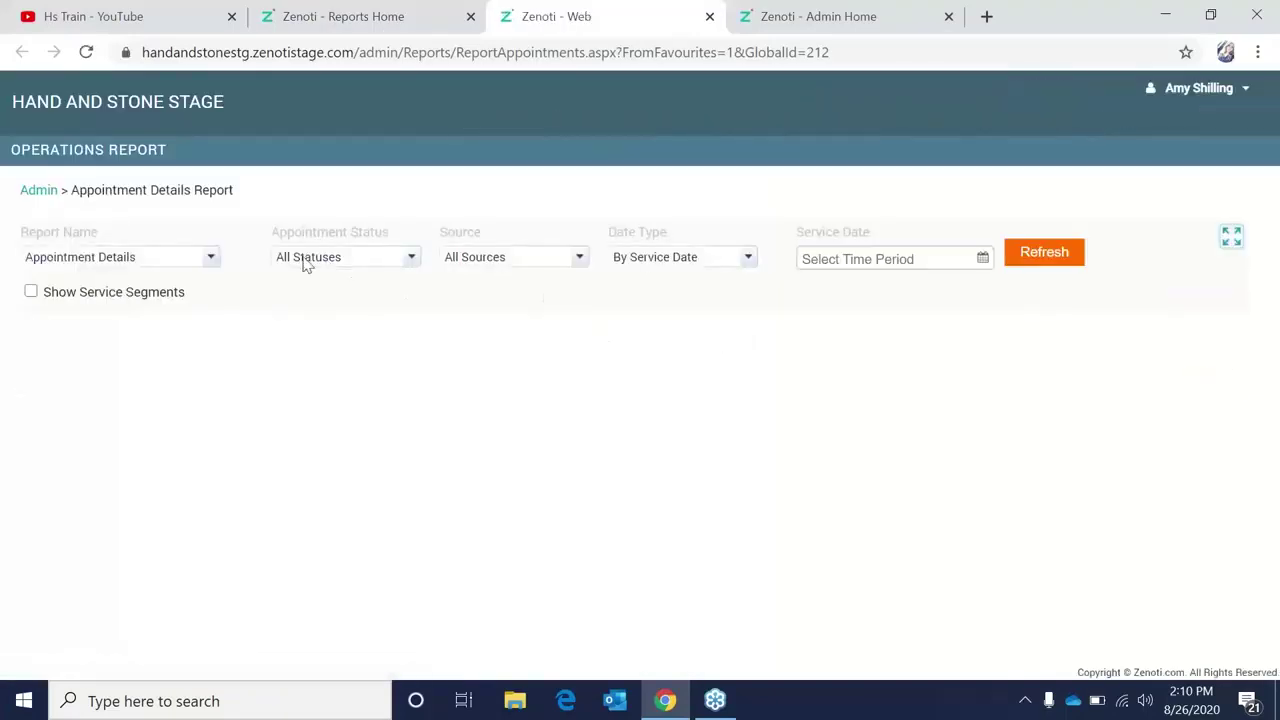
Filter the report to Open appointments on a custom Aug 25, 2020 service date and refresh.
click(358, 264)
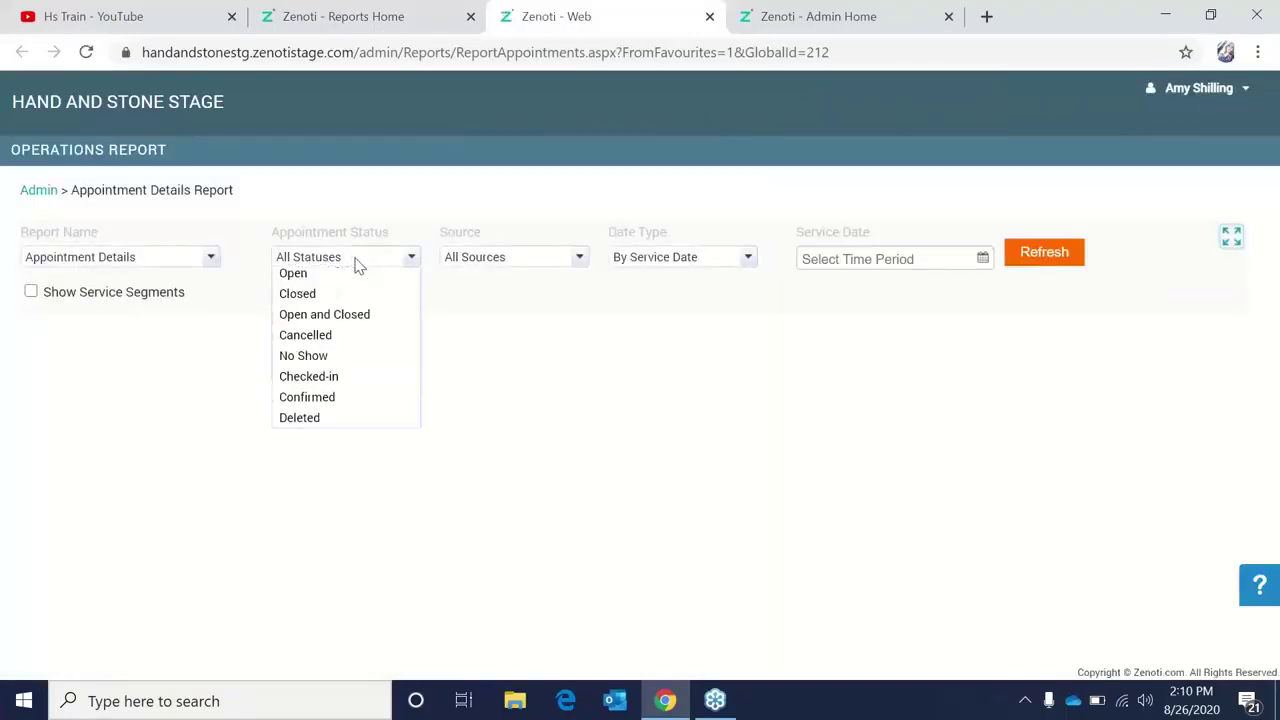
click(350, 309)
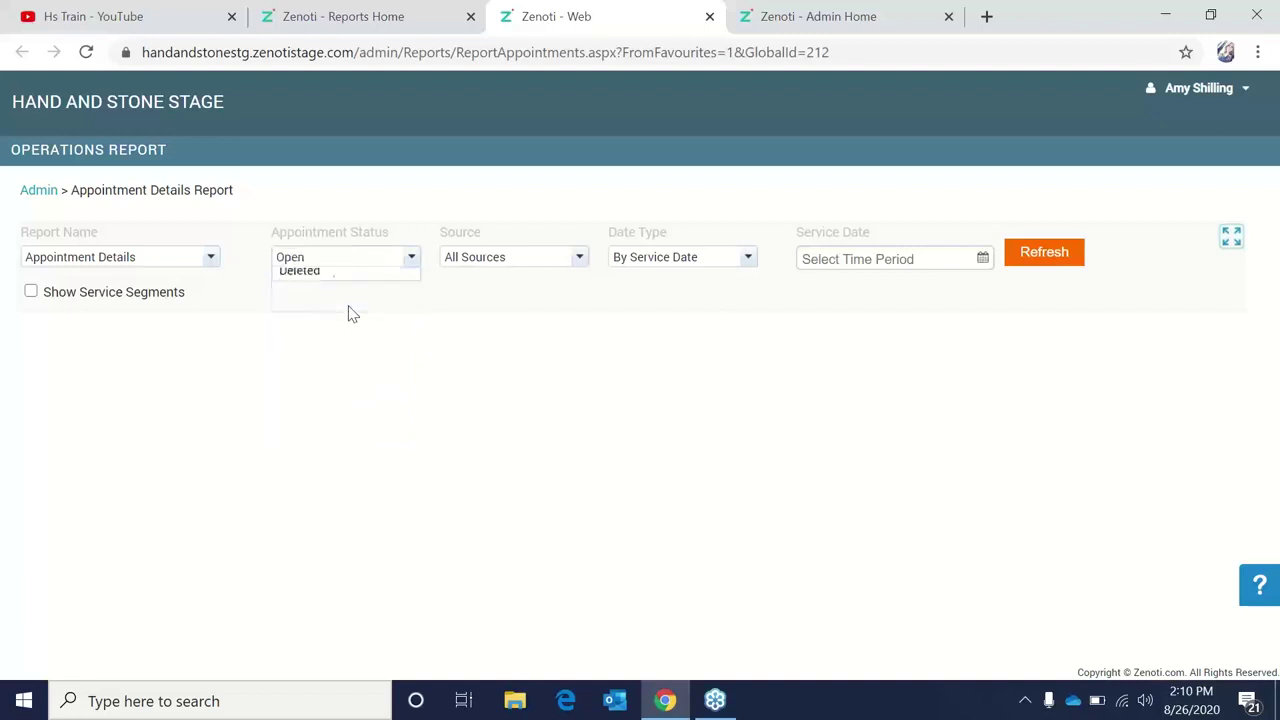
click(983, 258)
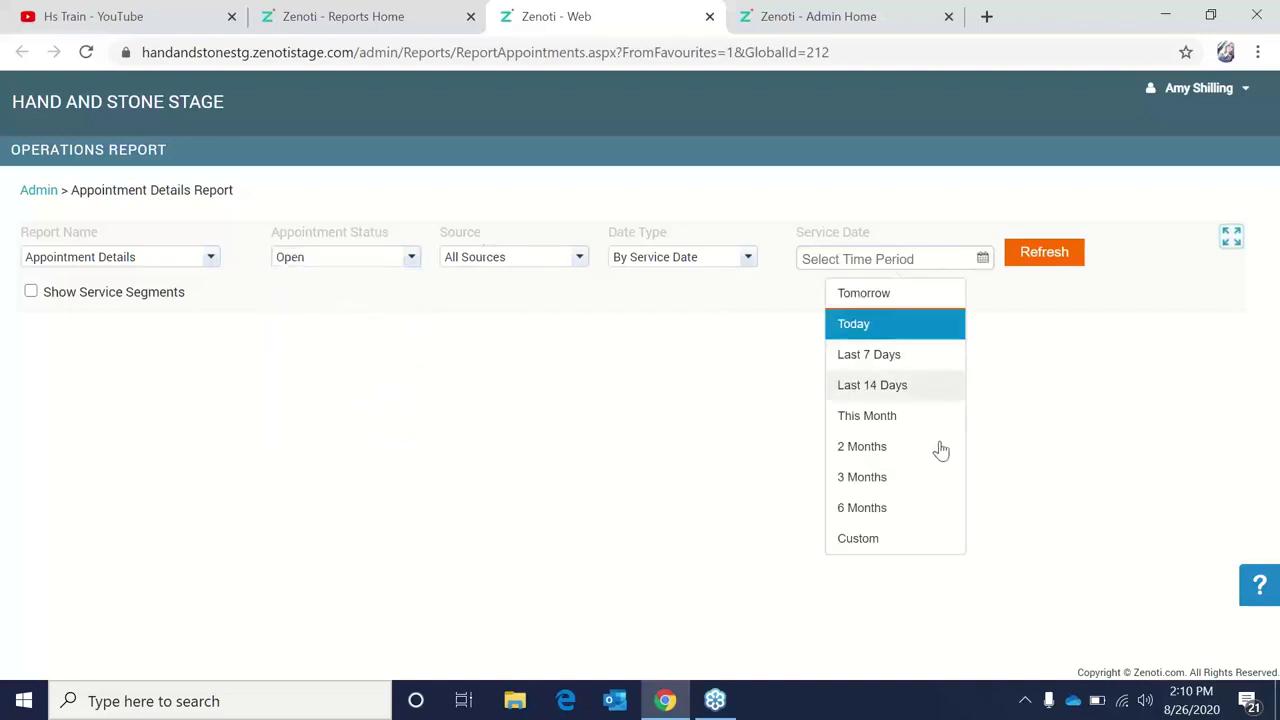
click(900, 547)
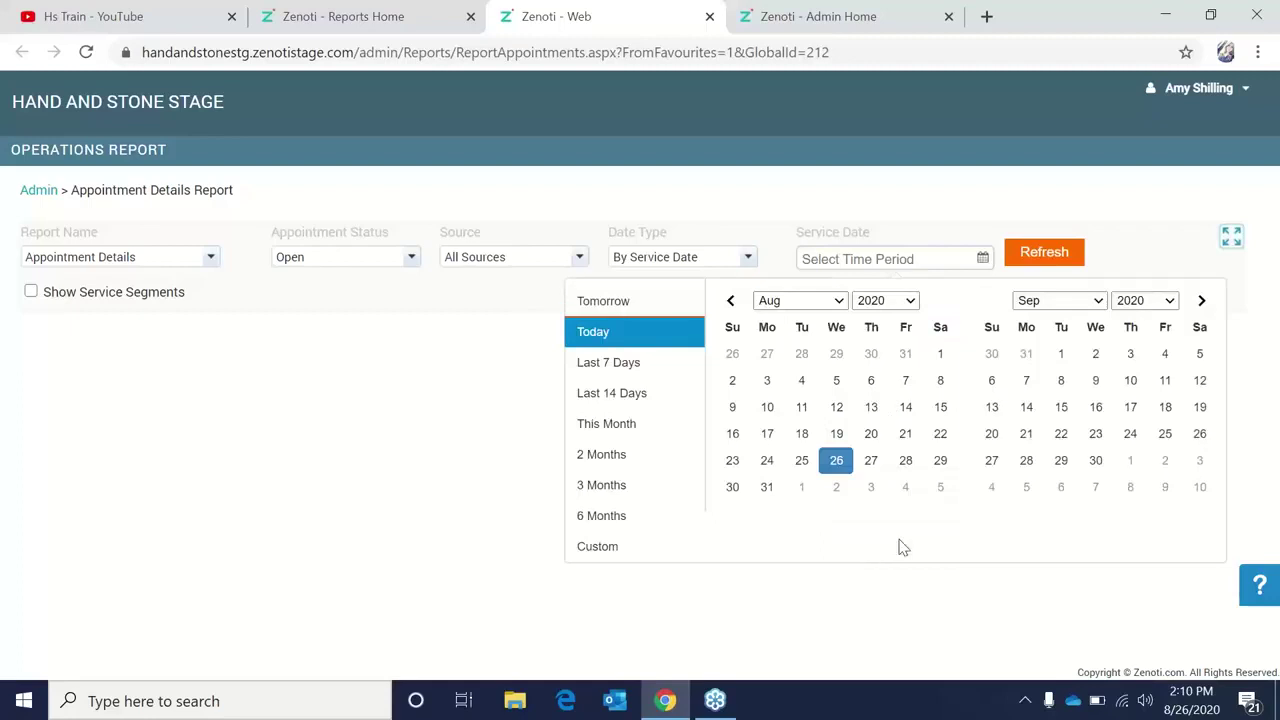
click(801, 463)
click(801, 463)
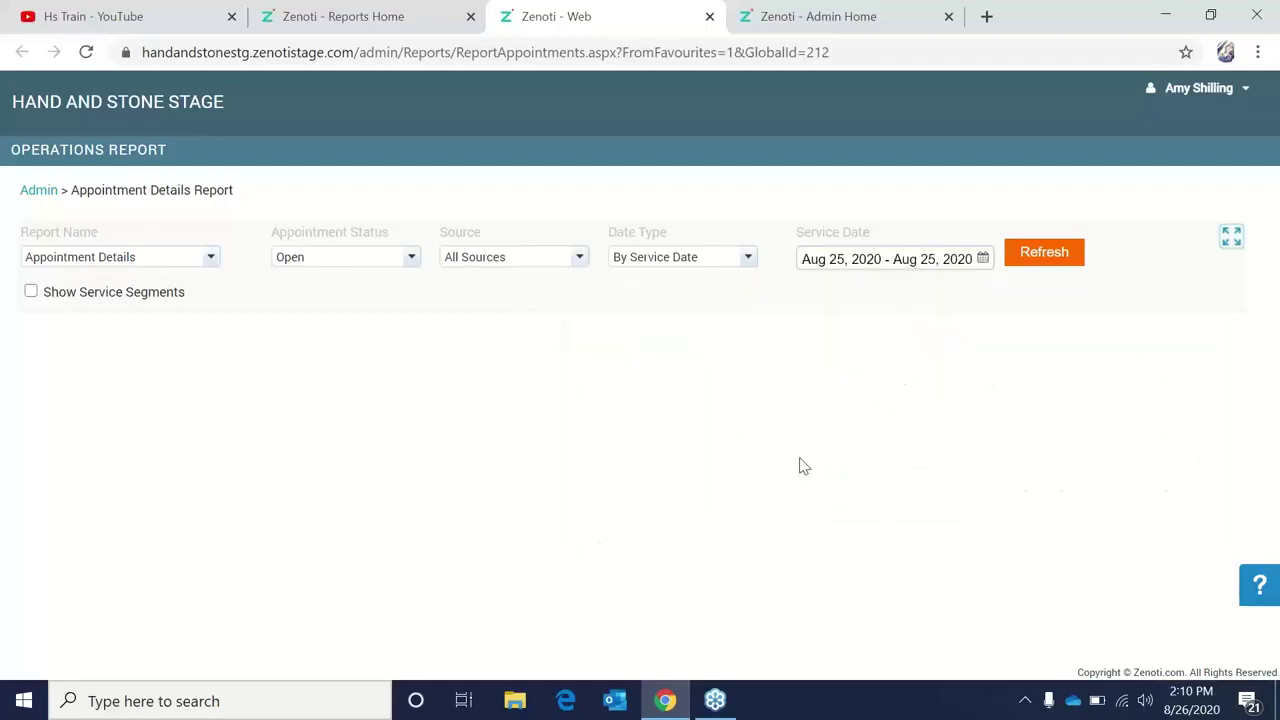
click(1030, 256)
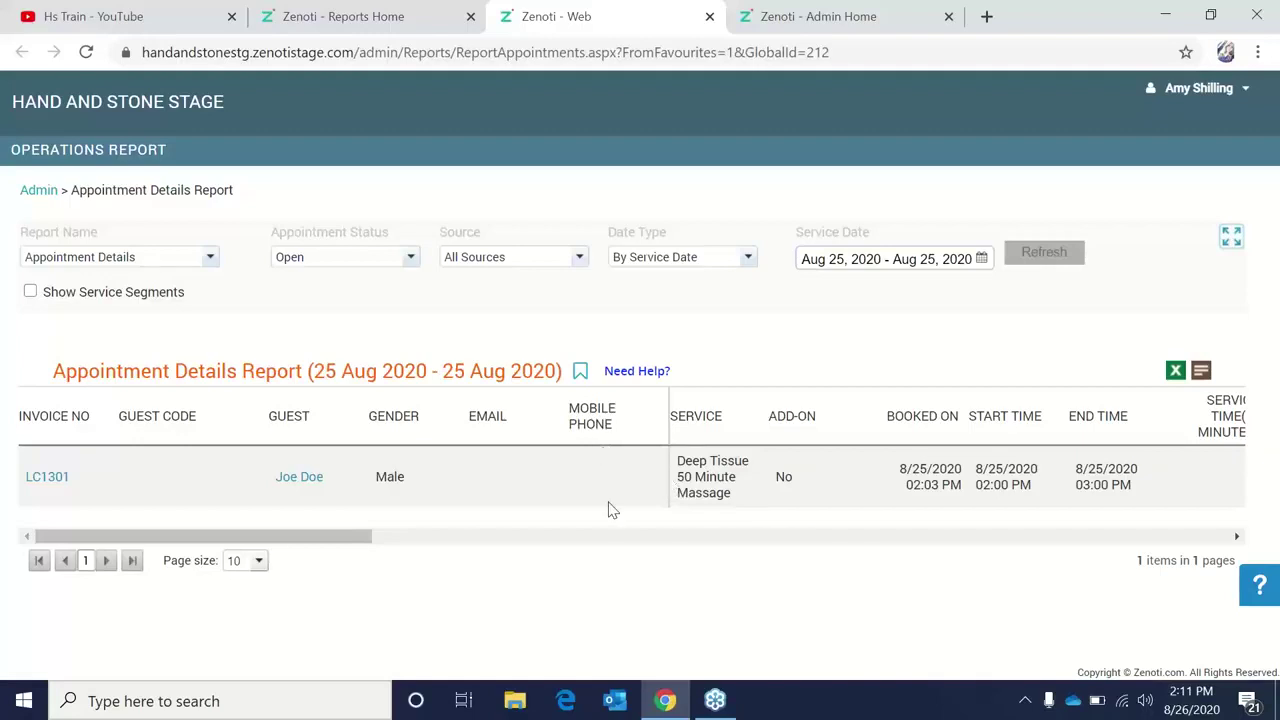
Pay the massage appointment's invoice with 129.95 in cash and close the invoice.
click(50, 481)
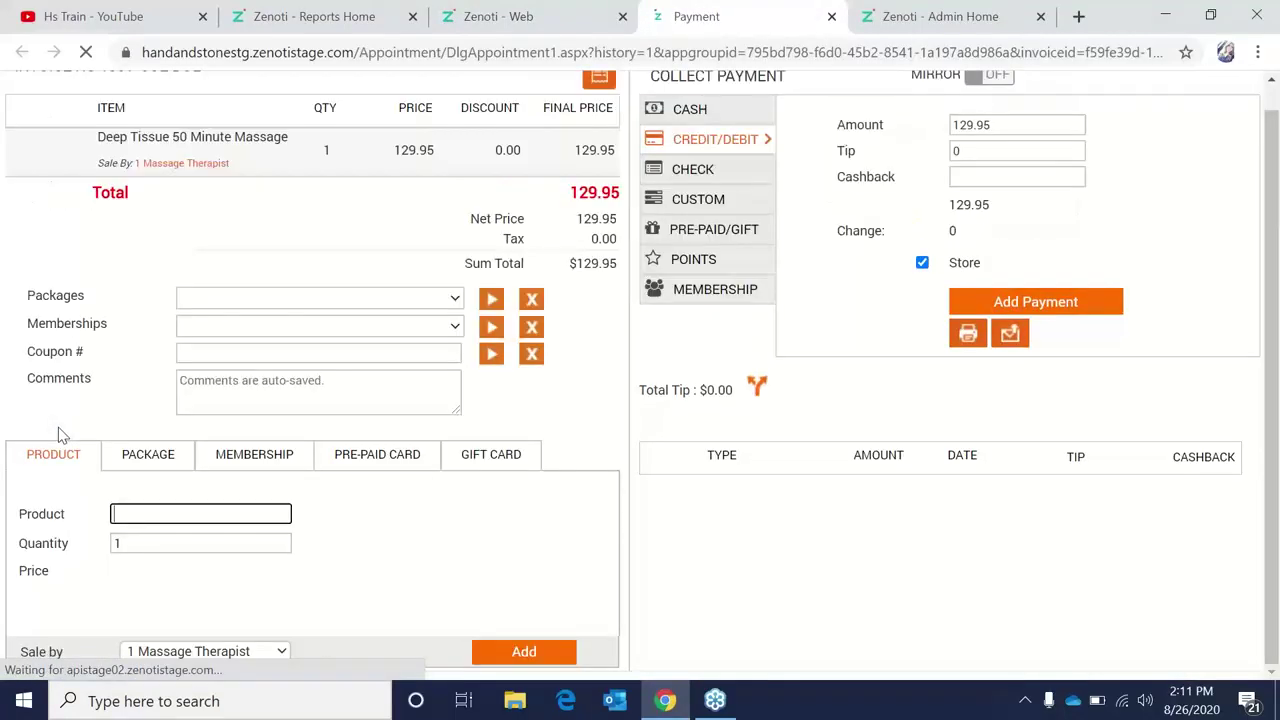
scroll(559, 428, up, 1)
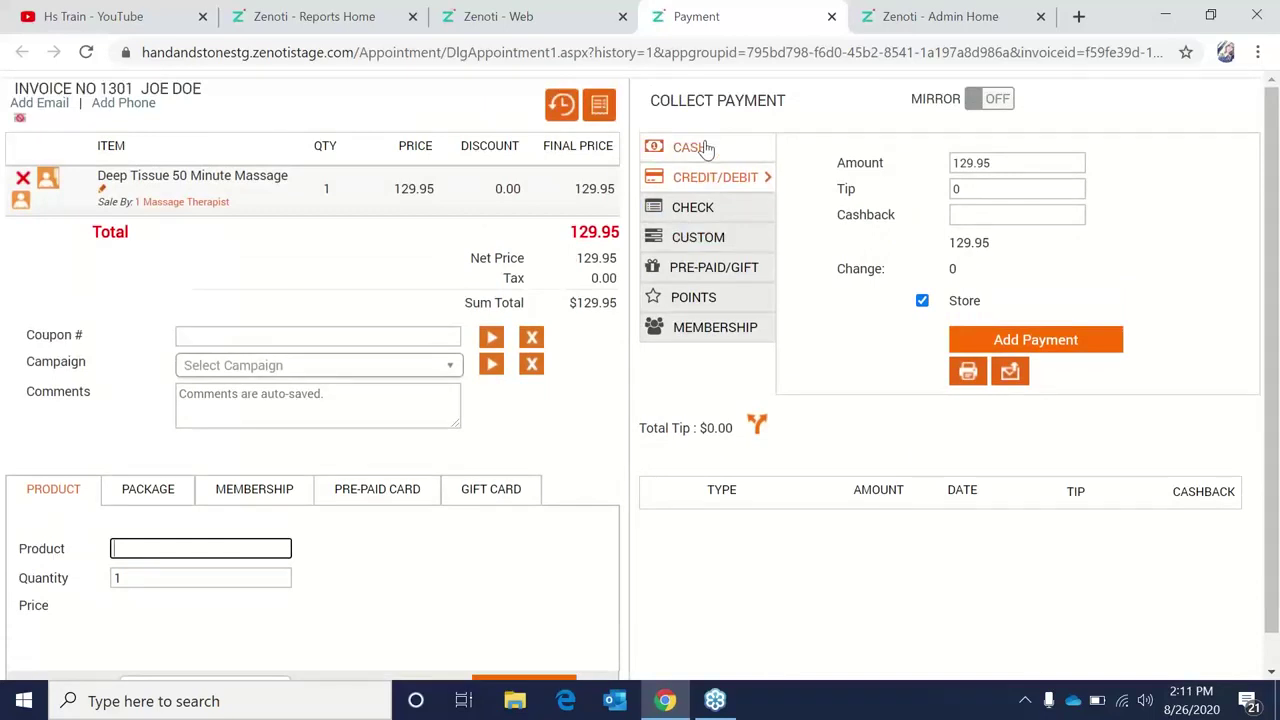
click(705, 148)
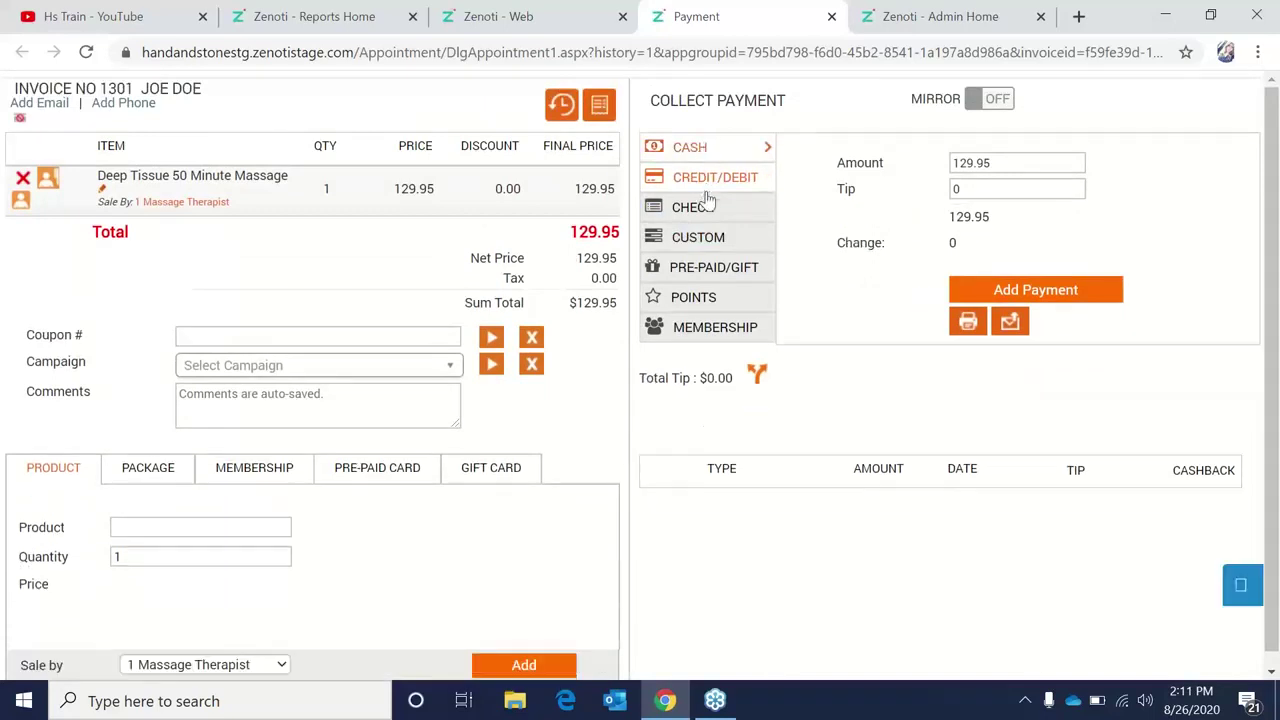
click(986, 295)
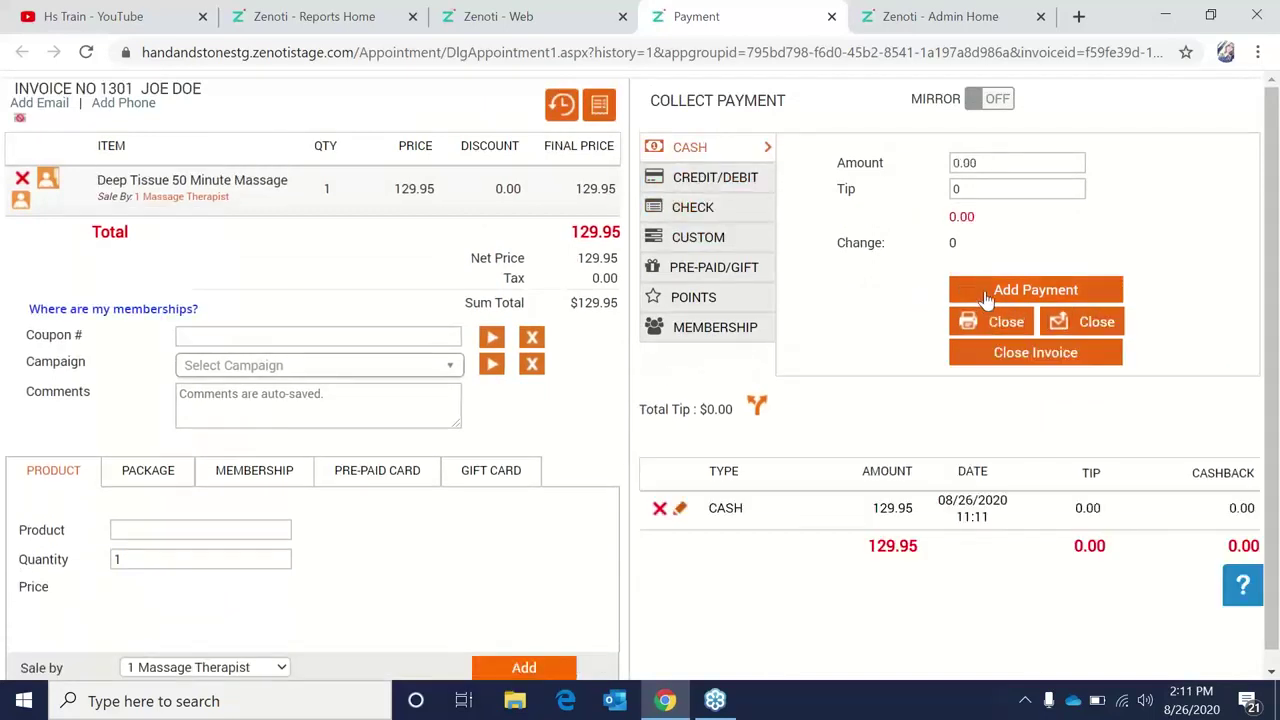
click(1022, 356)
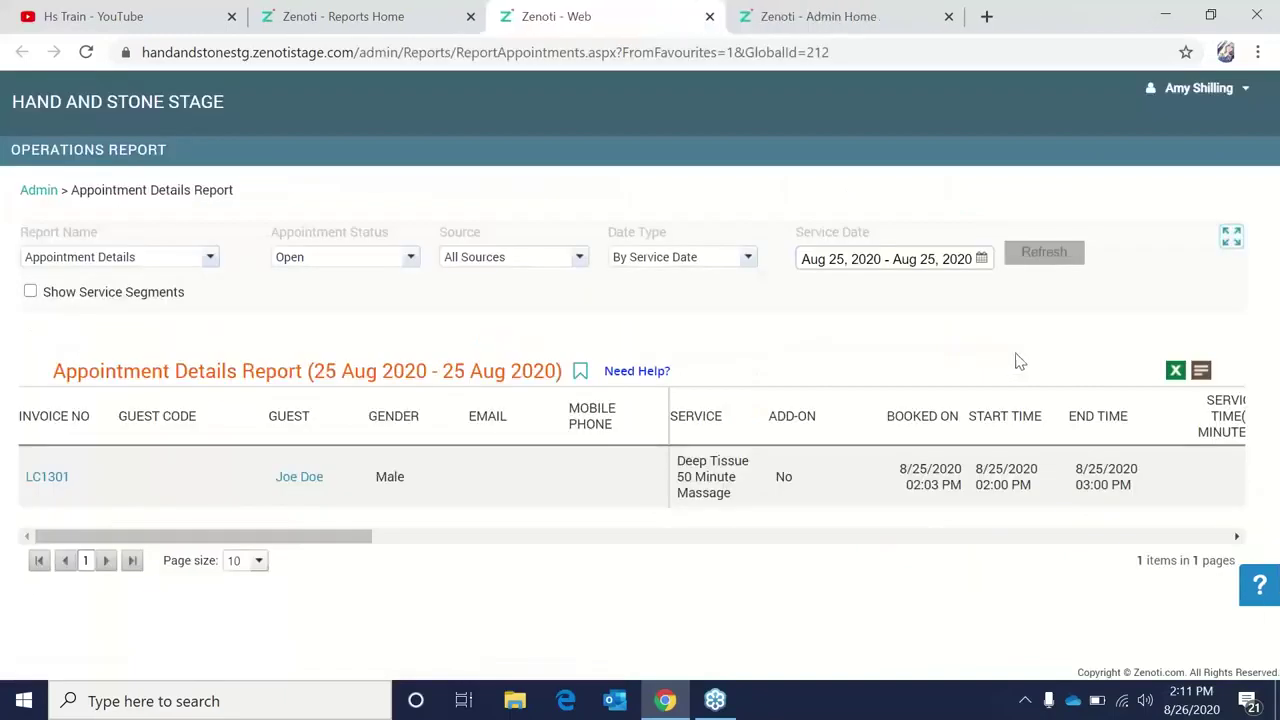
Rerun the Open, Aug 25, 2020 appointment report, now empty, then close its tab.
click(385, 265)
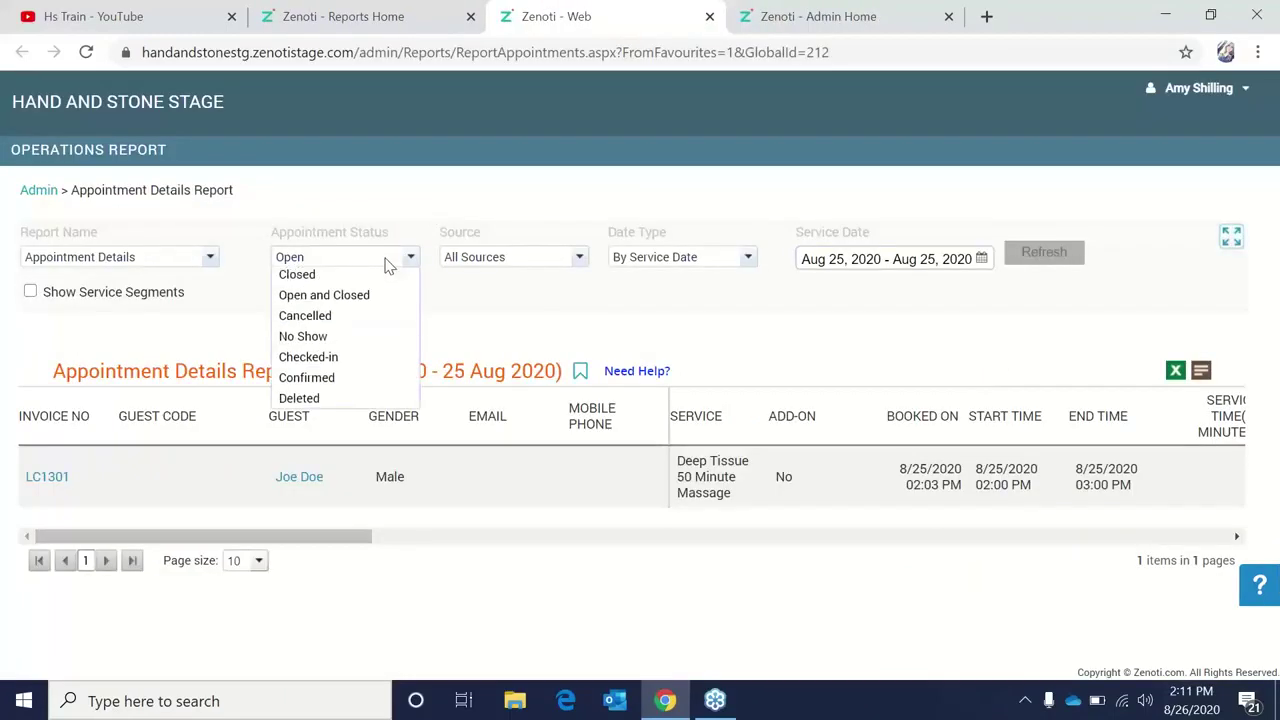
click(386, 298)
click(925, 266)
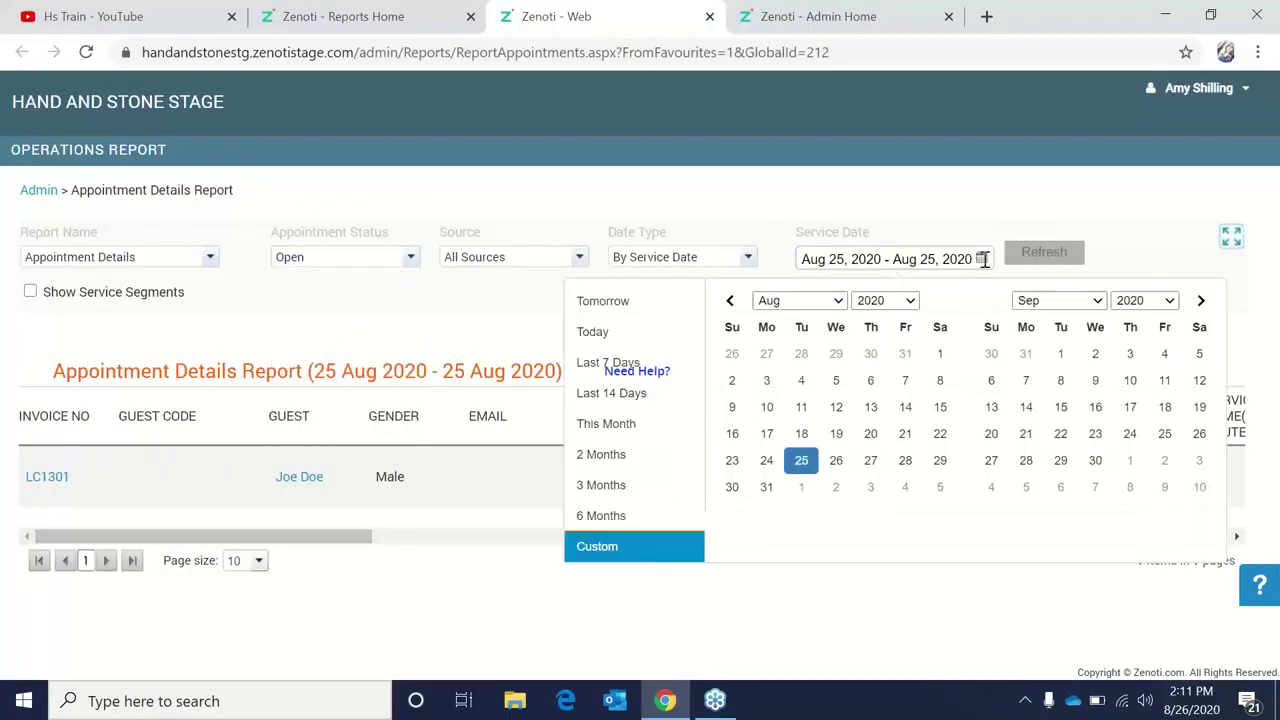
click(796, 462)
click(796, 462)
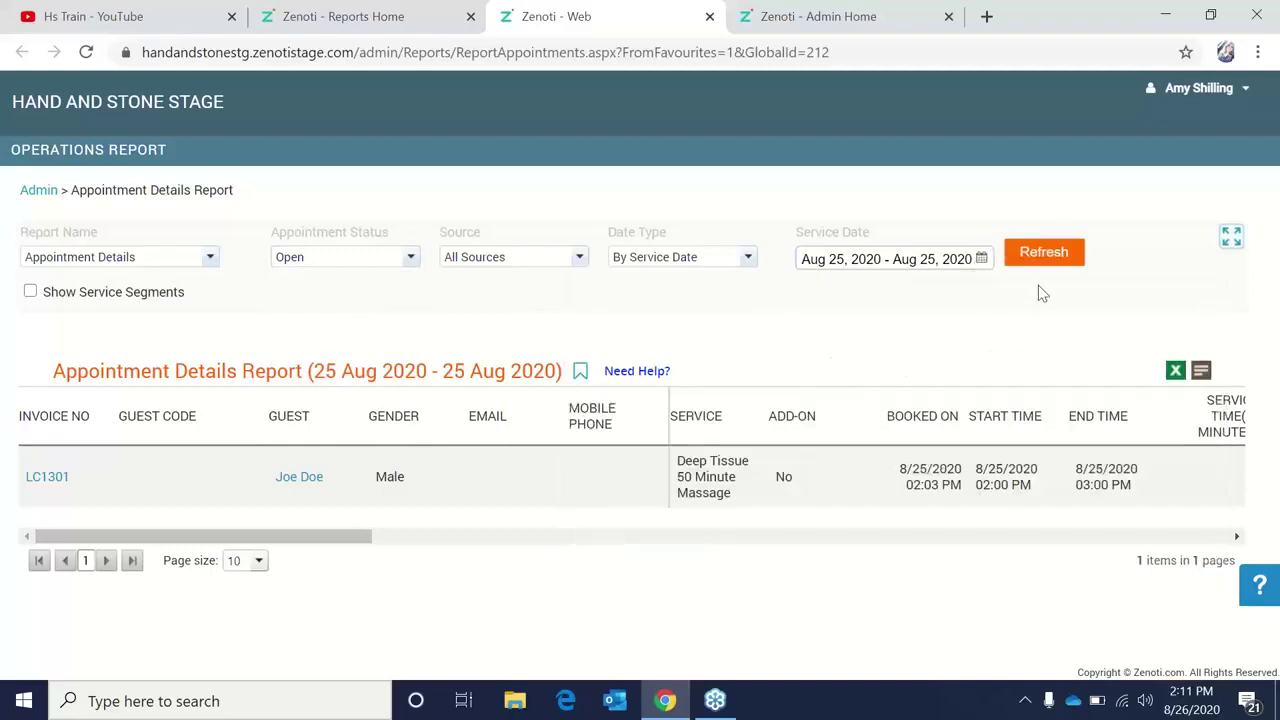
click(1040, 253)
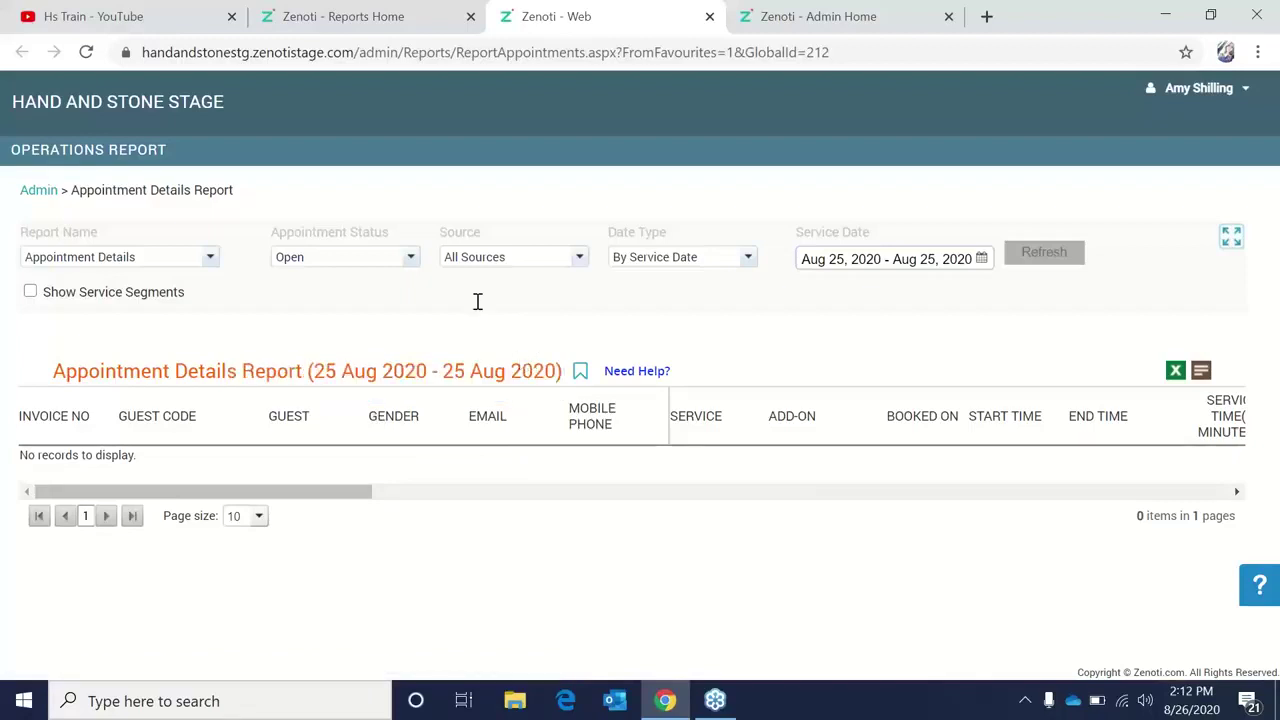
click(708, 17)
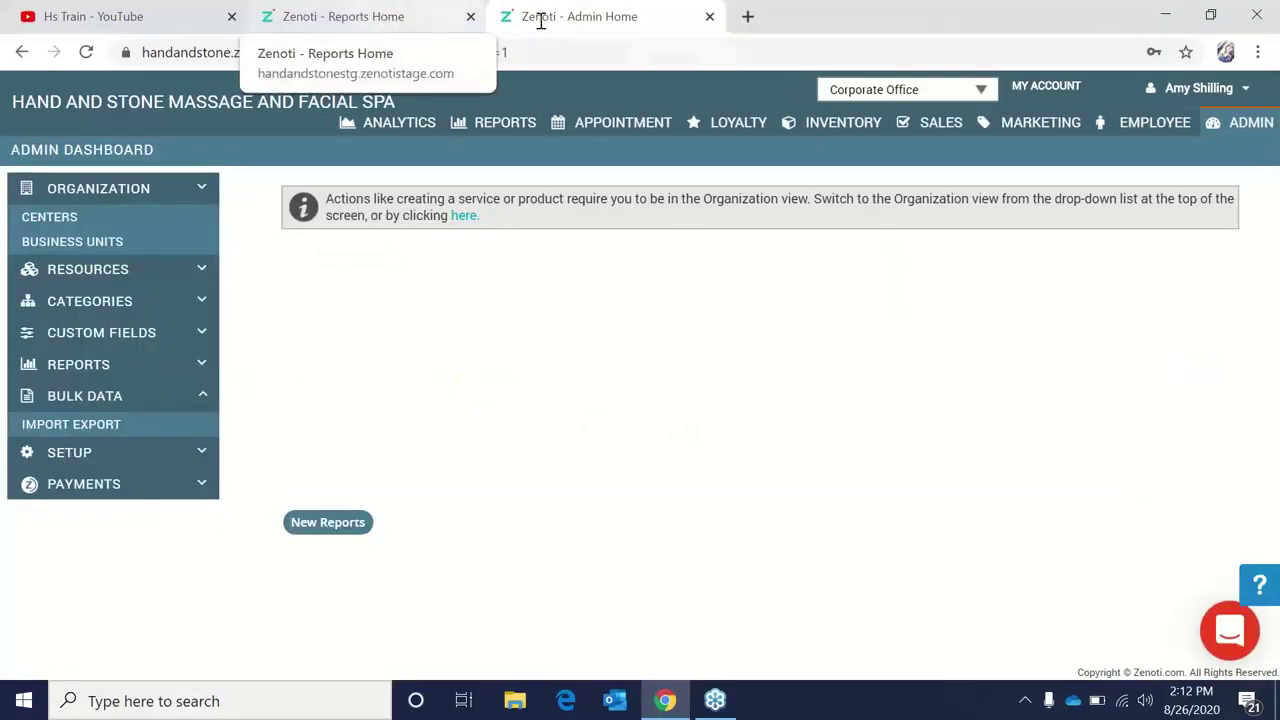
Go to Employee > Other Reports > Sales and select Employee Collections By Item Type.
click(1140, 127)
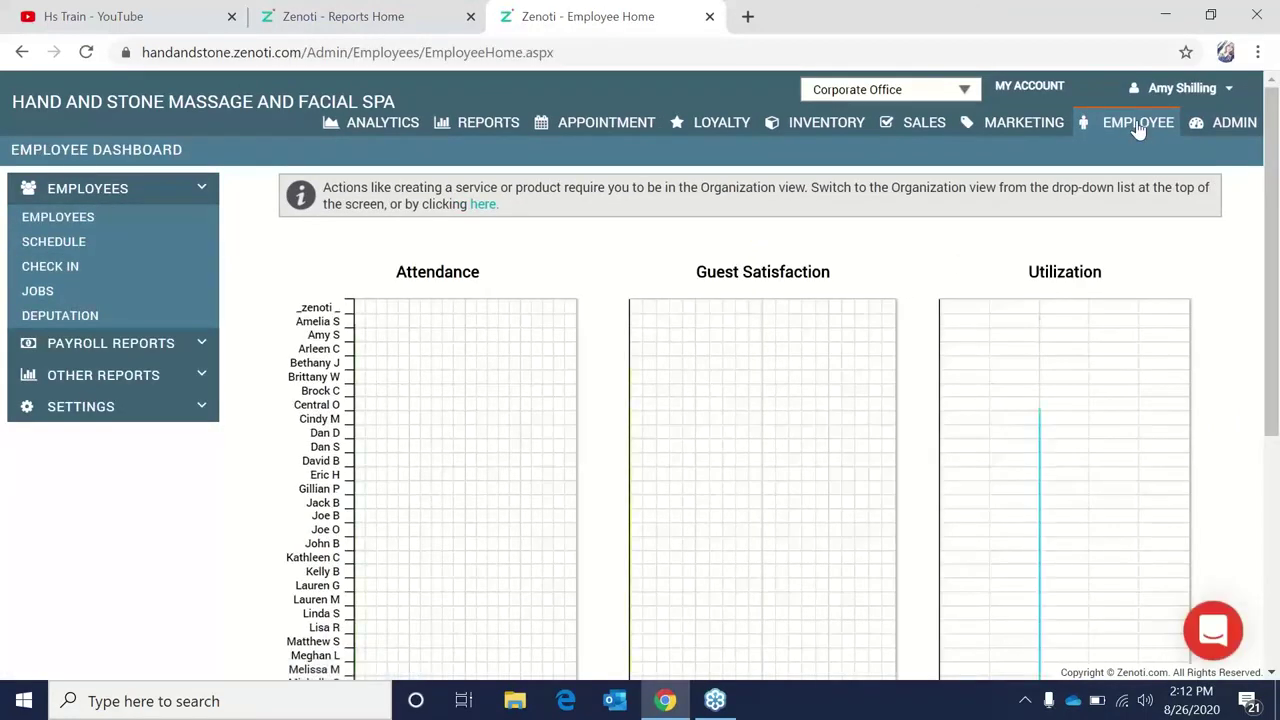
click(163, 378)
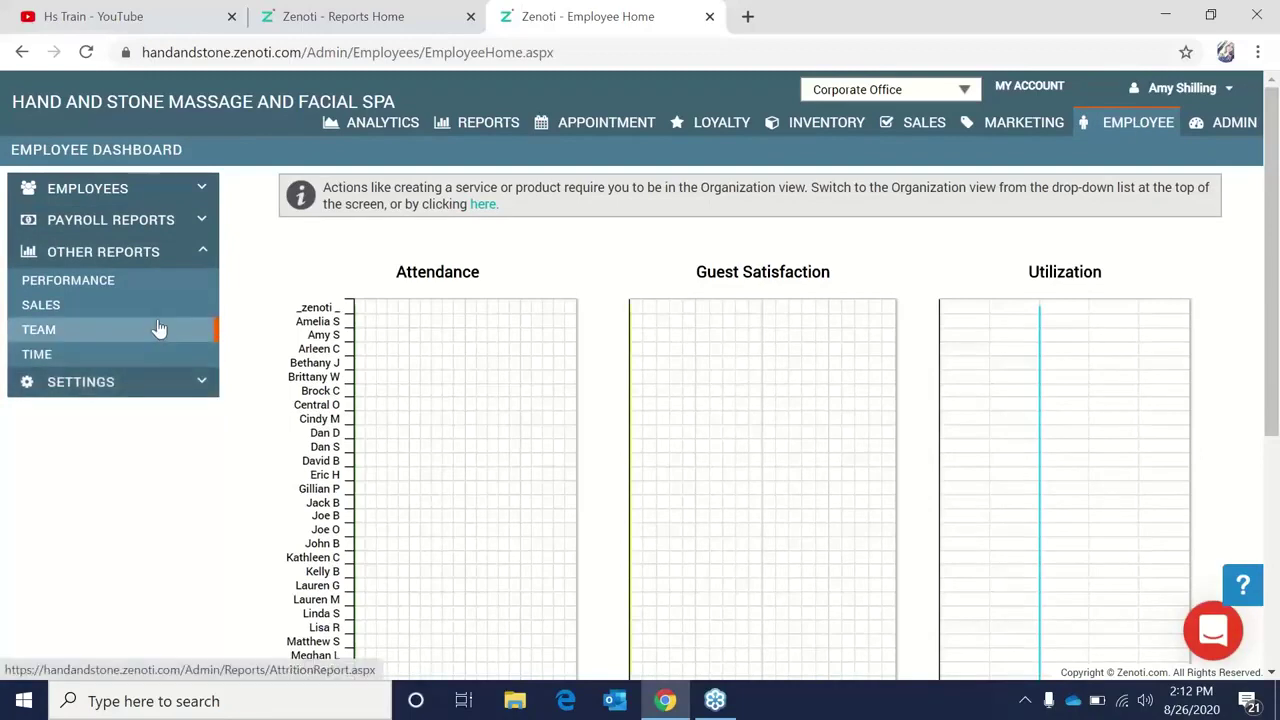
click(157, 305)
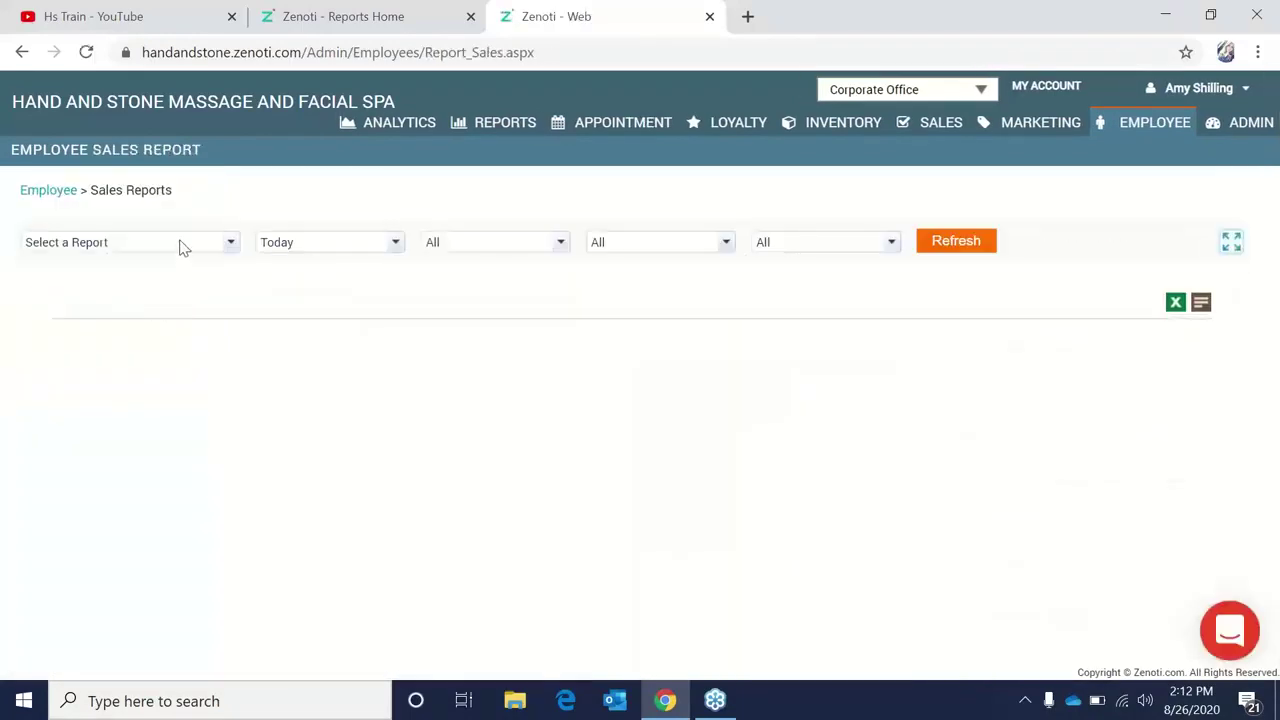
click(183, 248)
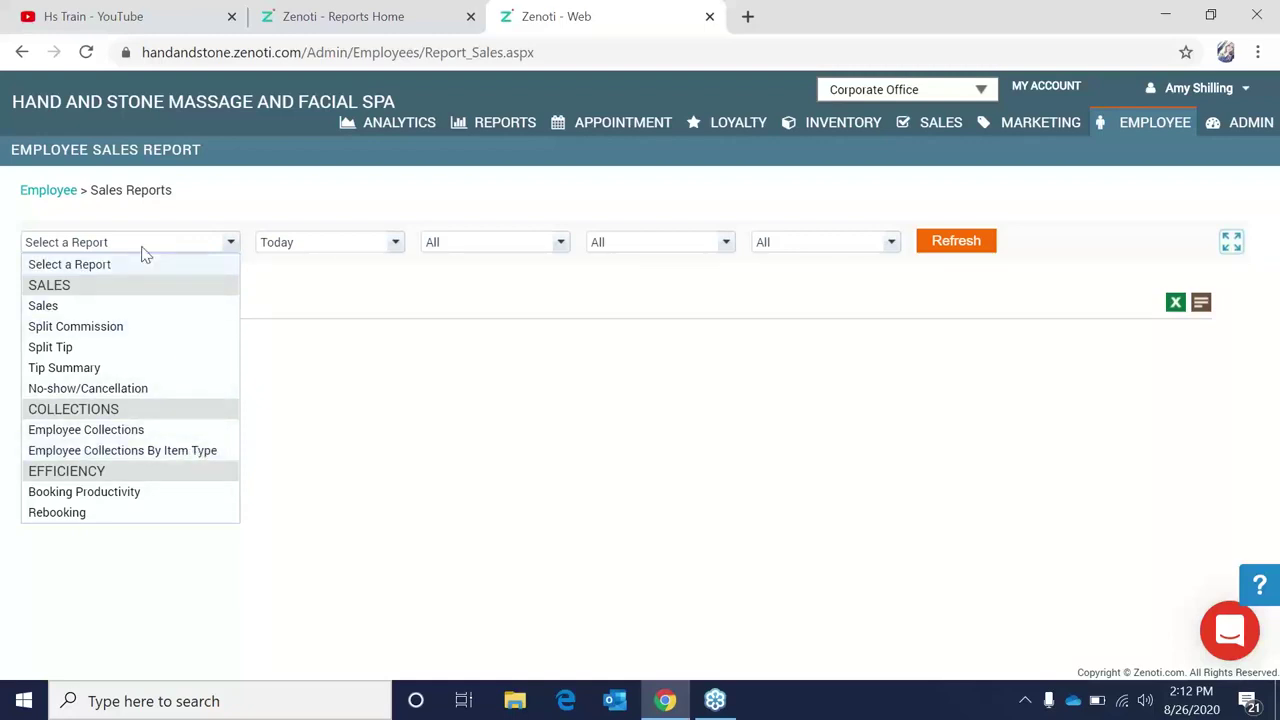
click(197, 456)
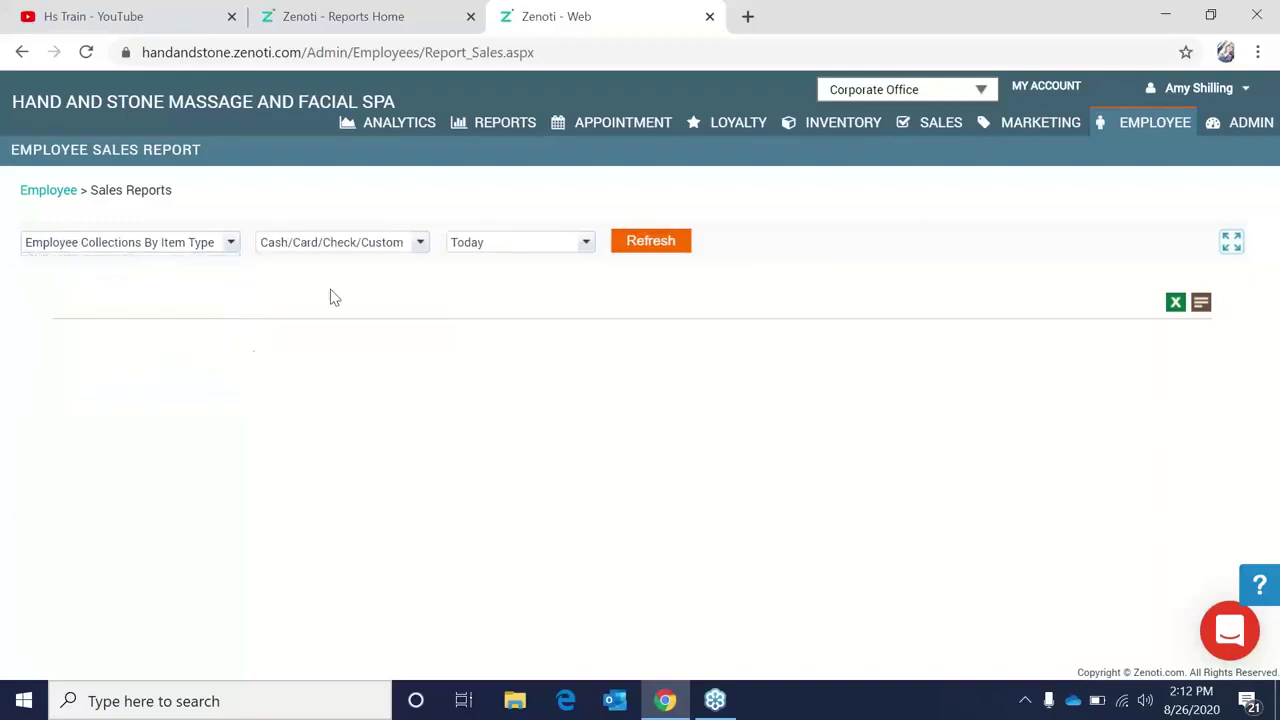
Set a custom date range from 8/25/2020 to 8/25/2020 and refresh the report.
click(377, 249)
click(550, 252)
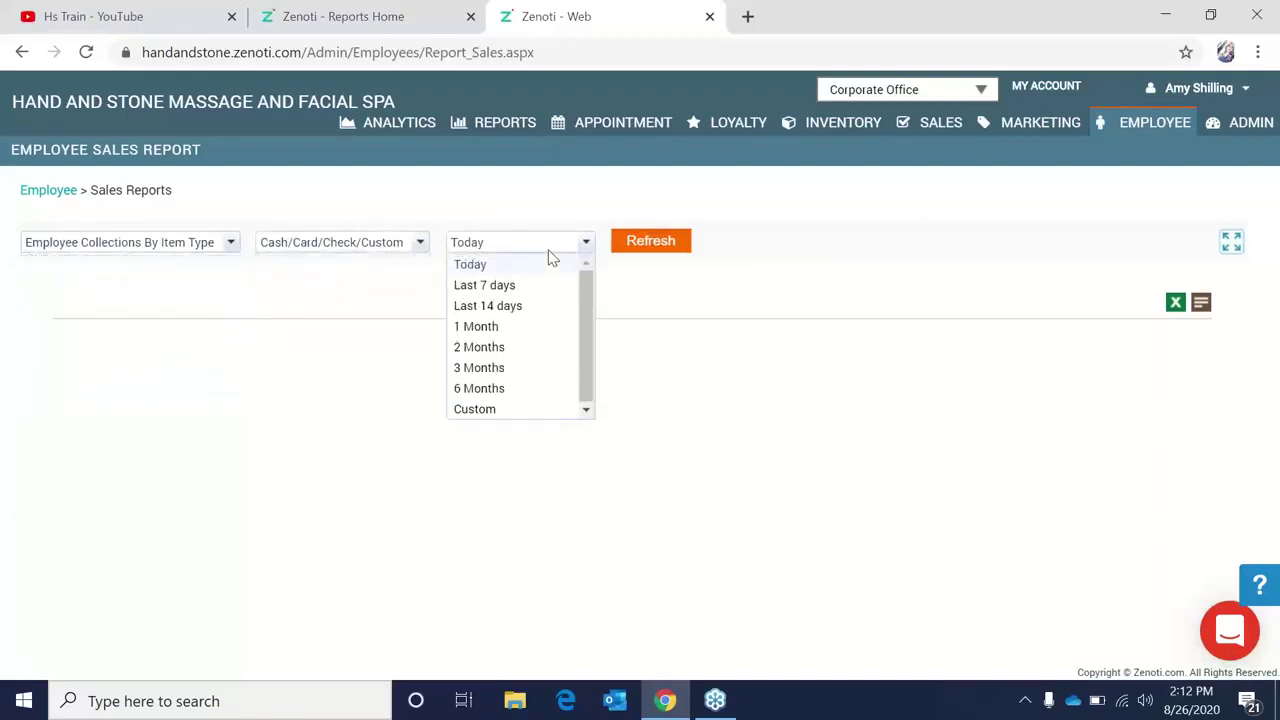
click(540, 407)
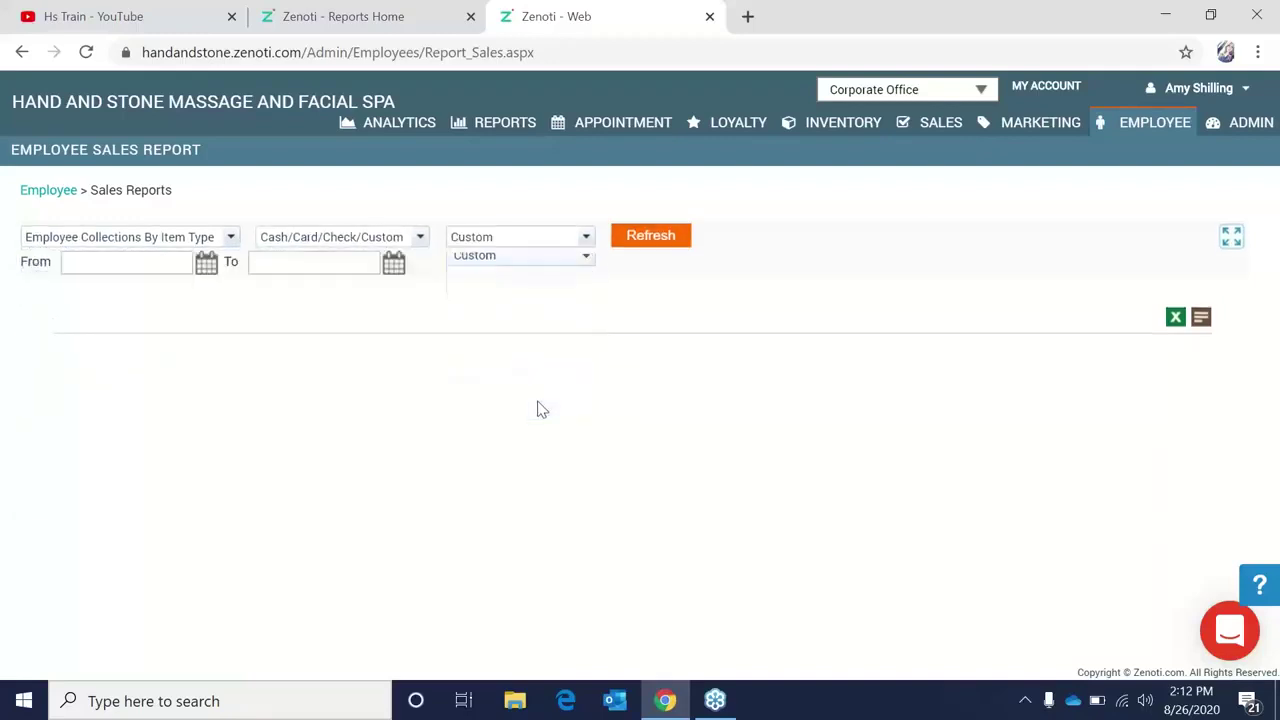
click(206, 262)
click(158, 418)
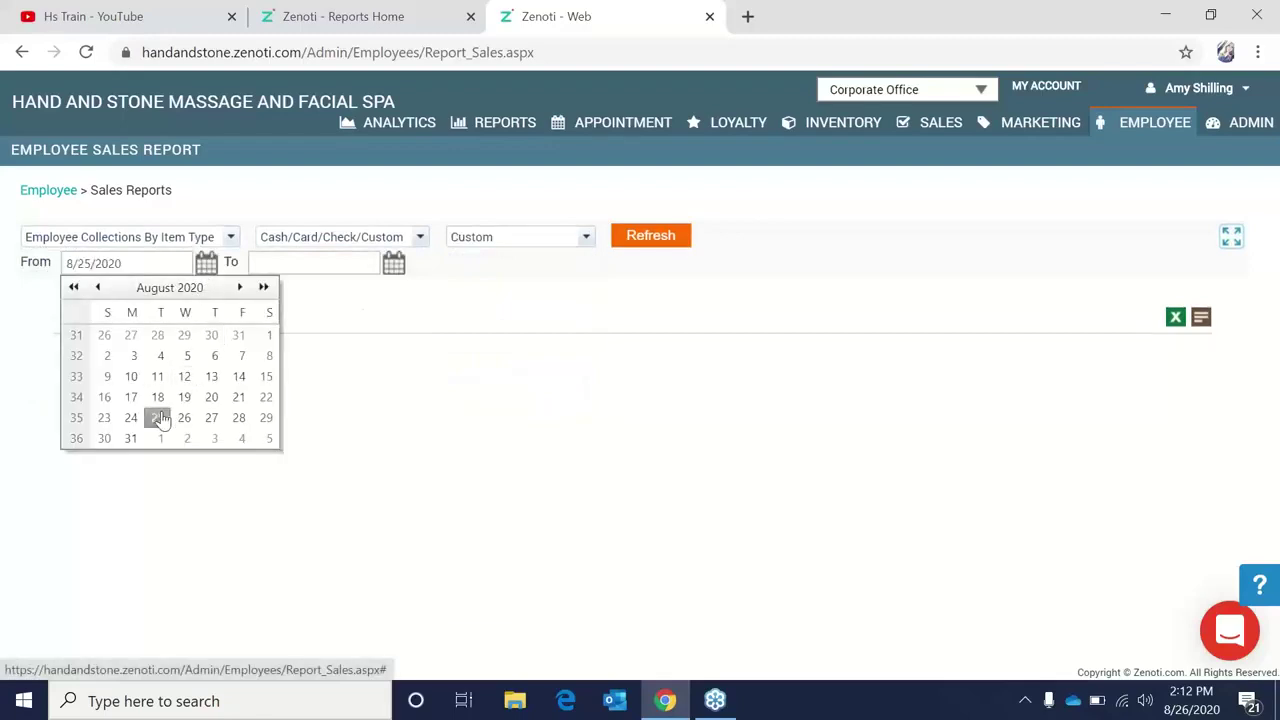
click(394, 263)
click(344, 418)
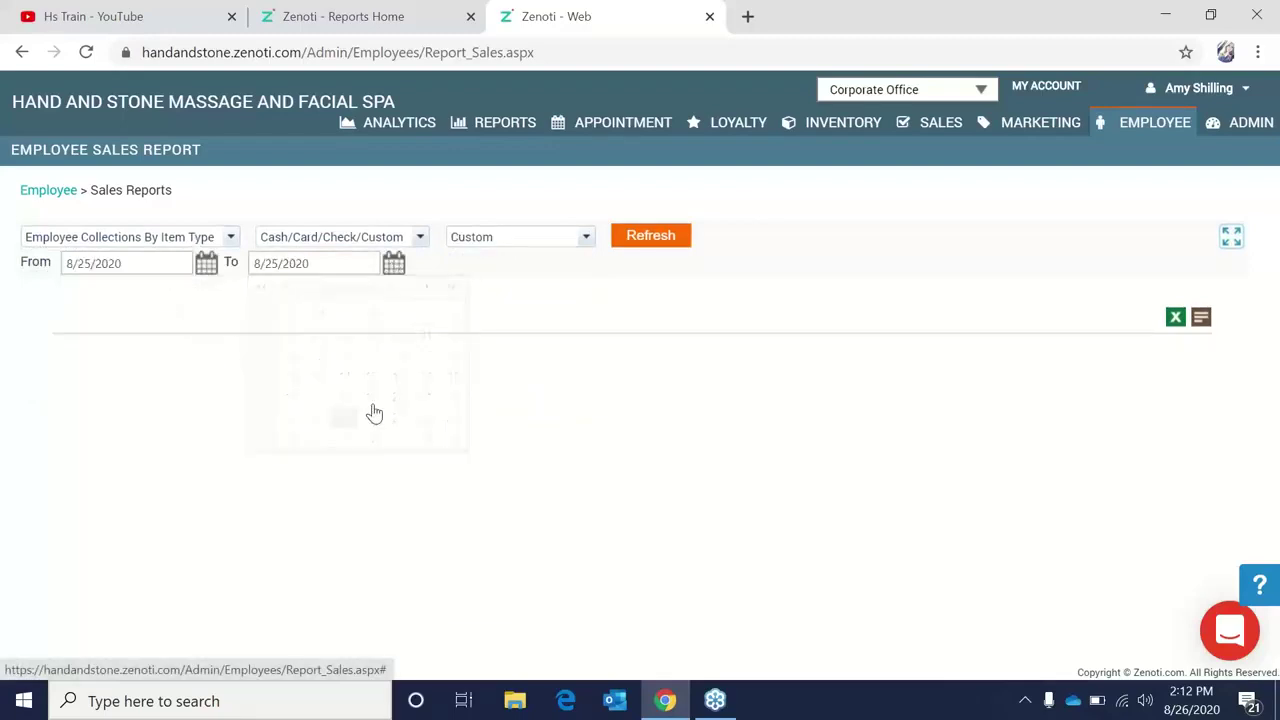
click(680, 240)
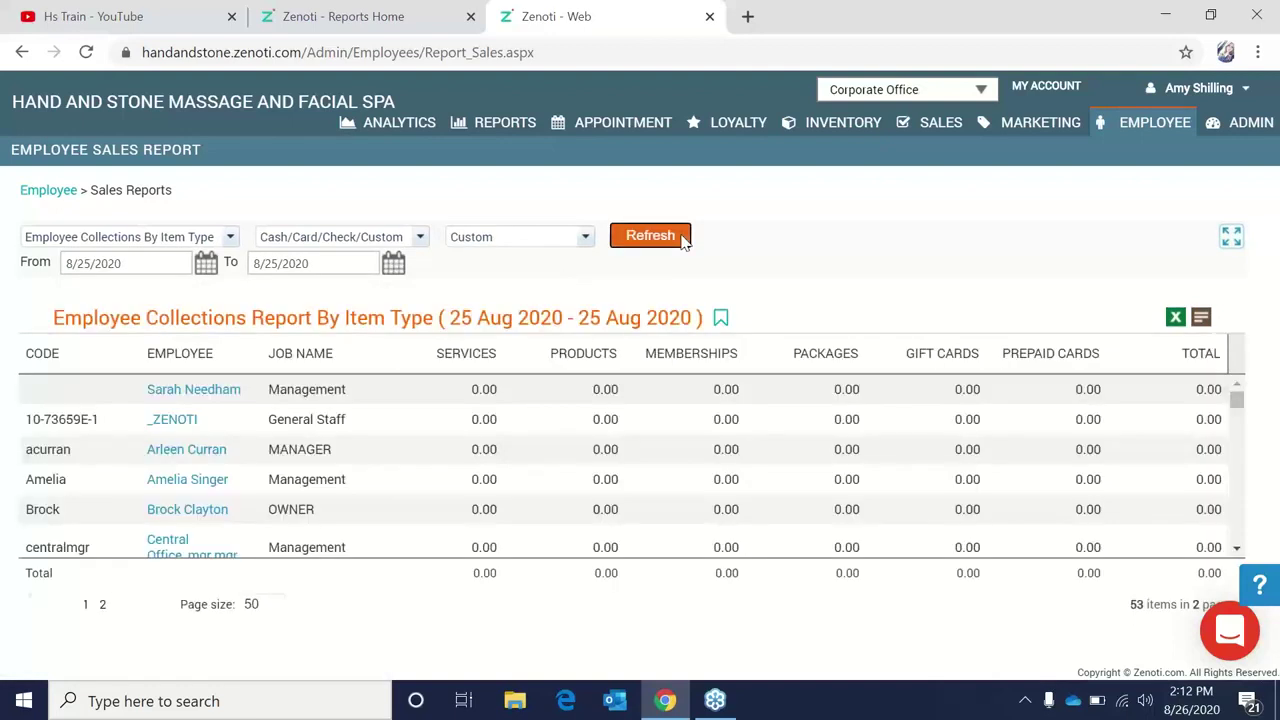
scroll(572, 397, down, 5)
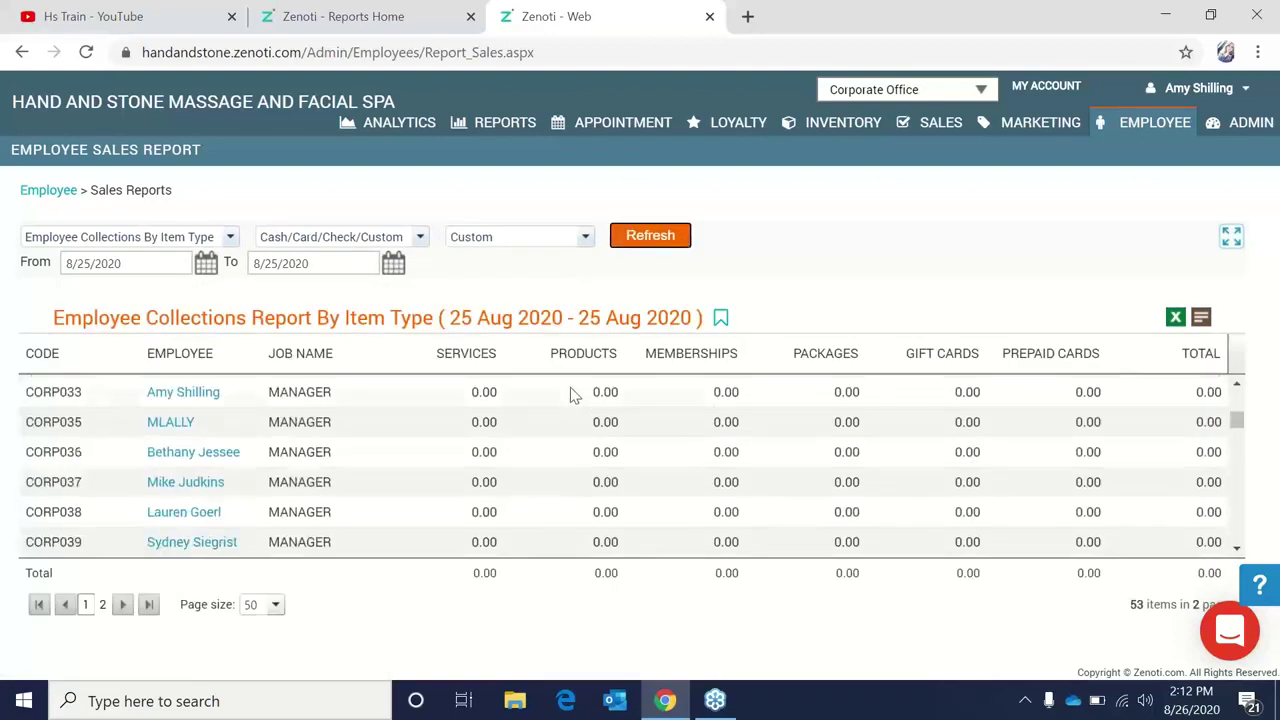
On the stage site's reports, go to Employee > Other Reports > Sales.
click(388, 10)
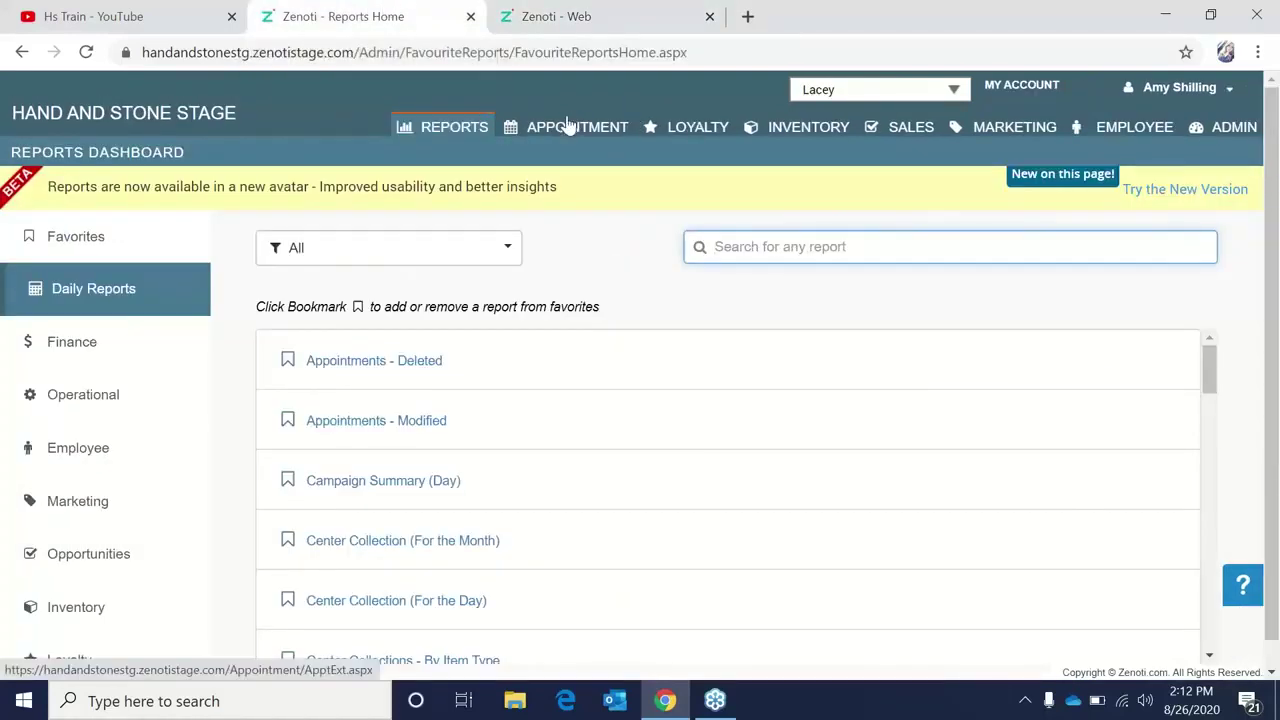
click(1107, 150)
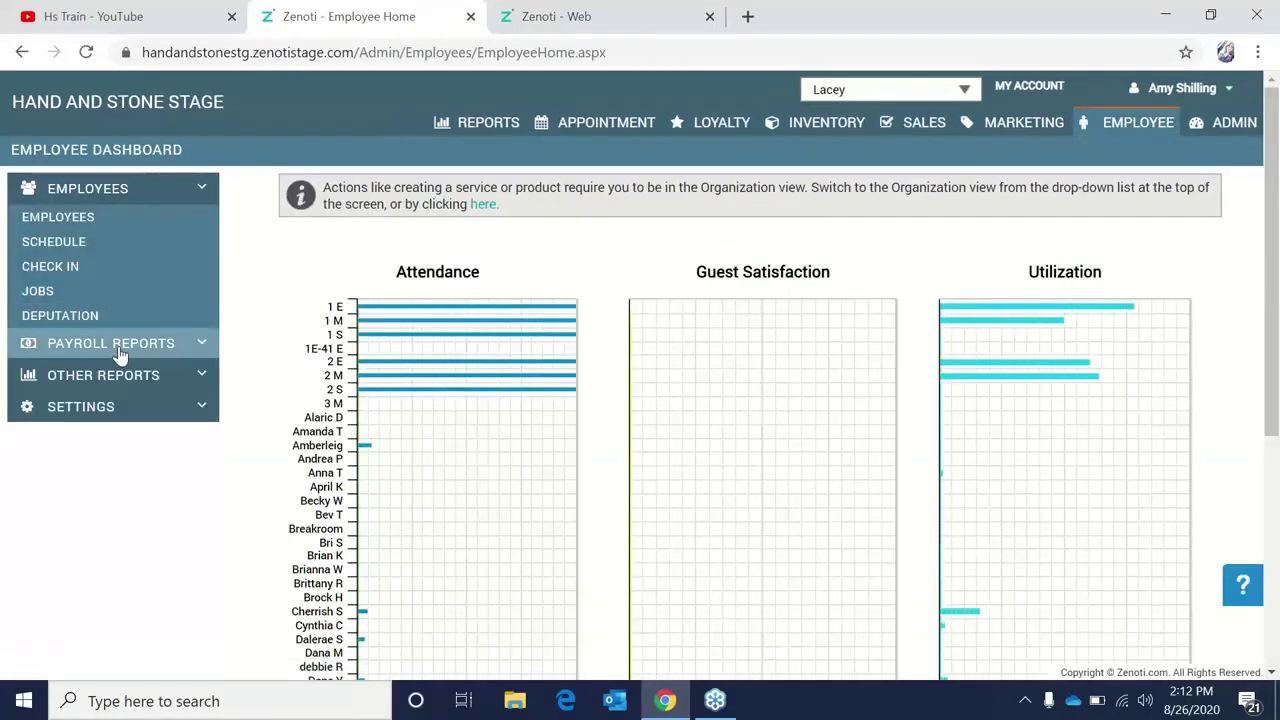
click(120, 355)
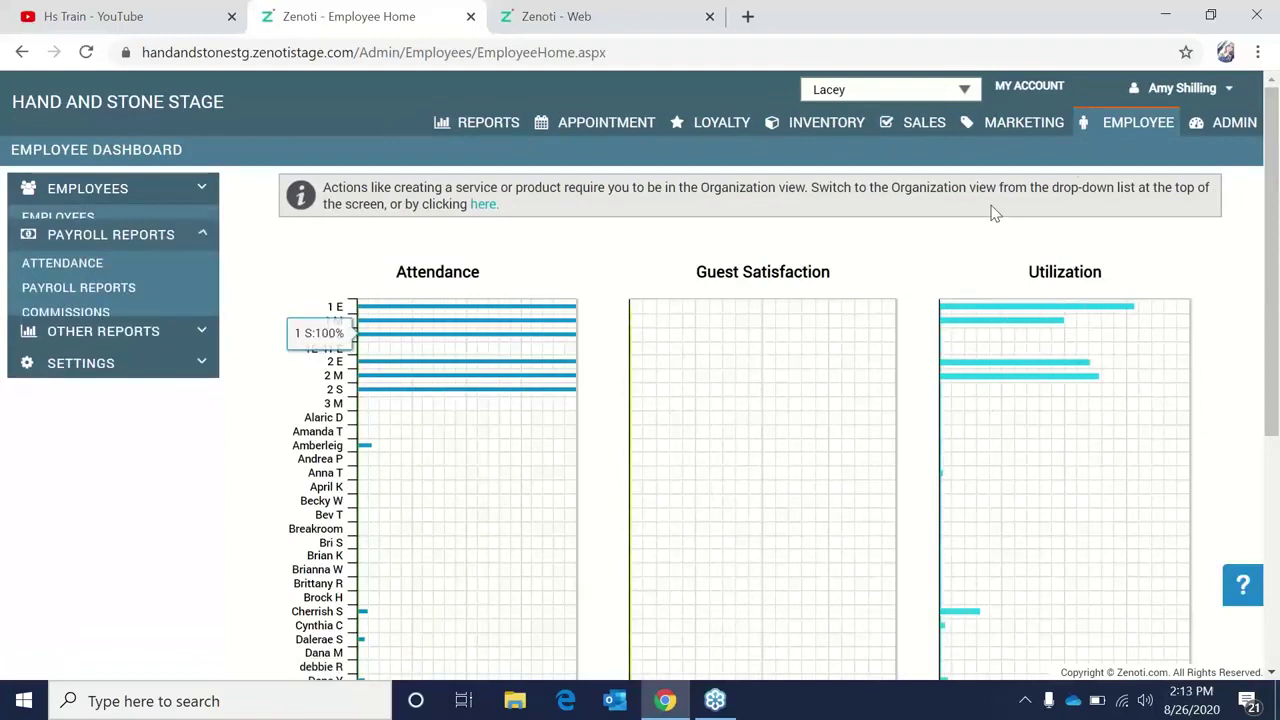
click(1113, 133)
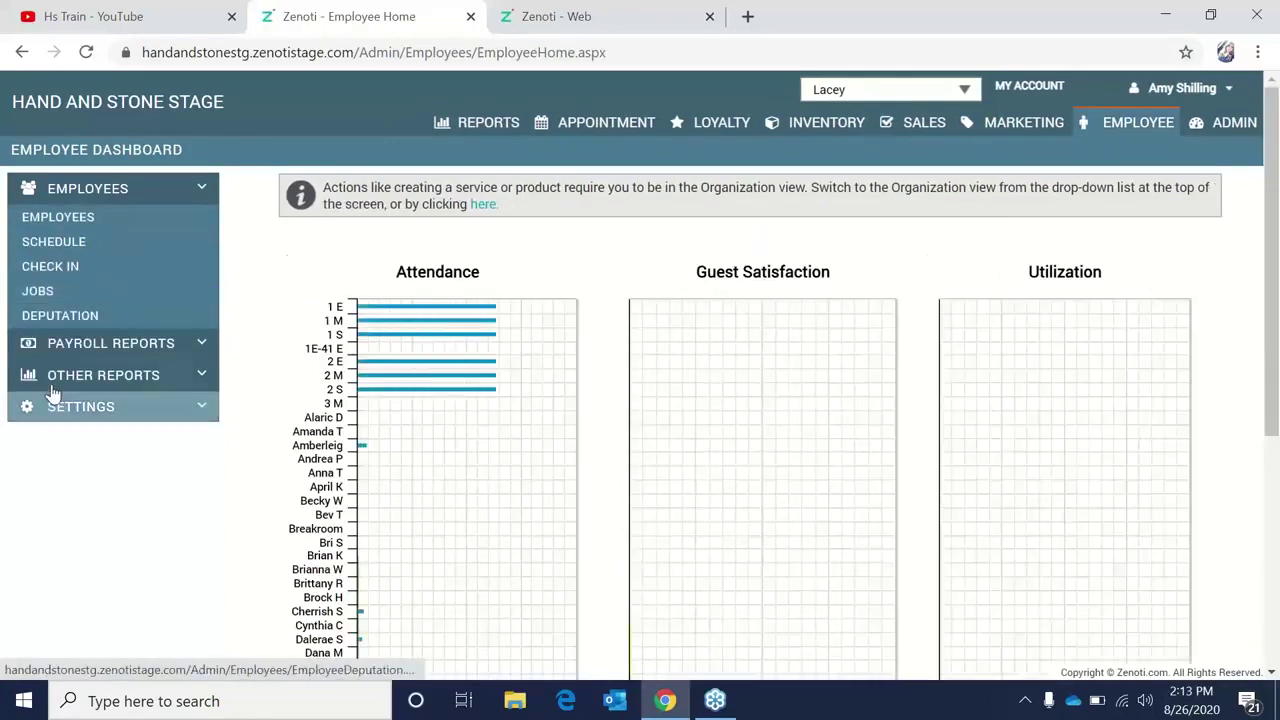
click(53, 382)
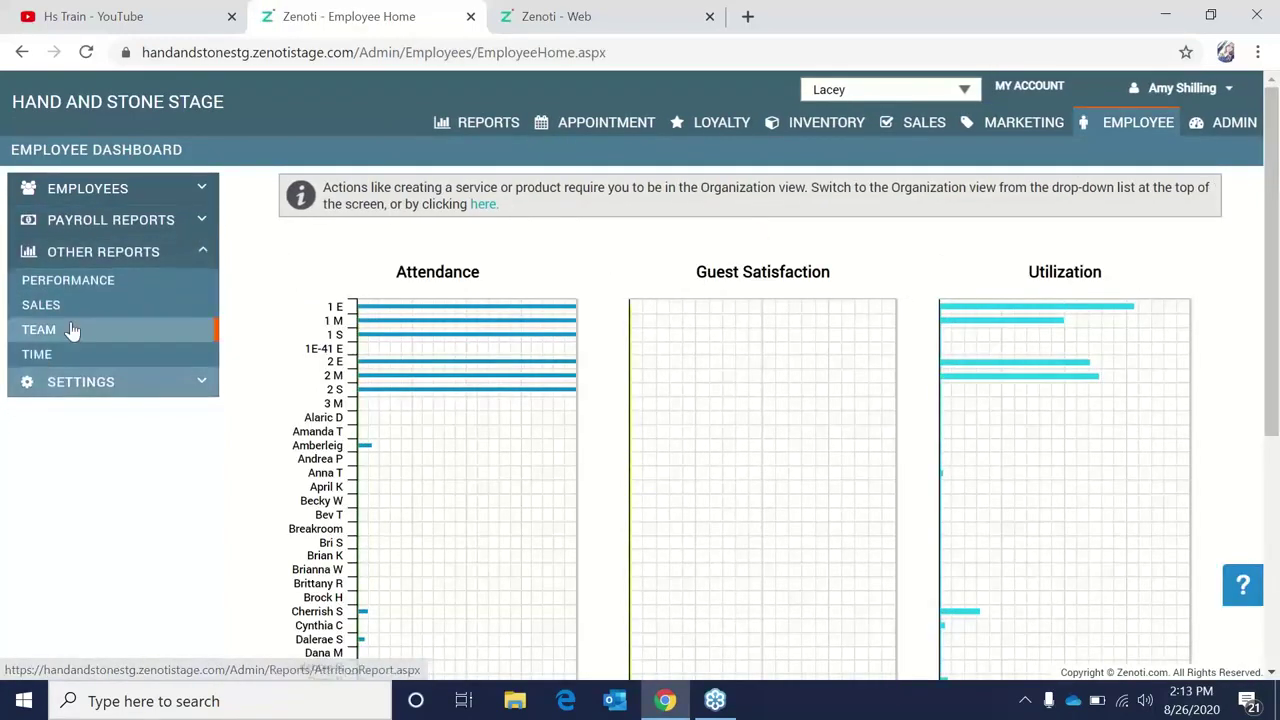
click(72, 308)
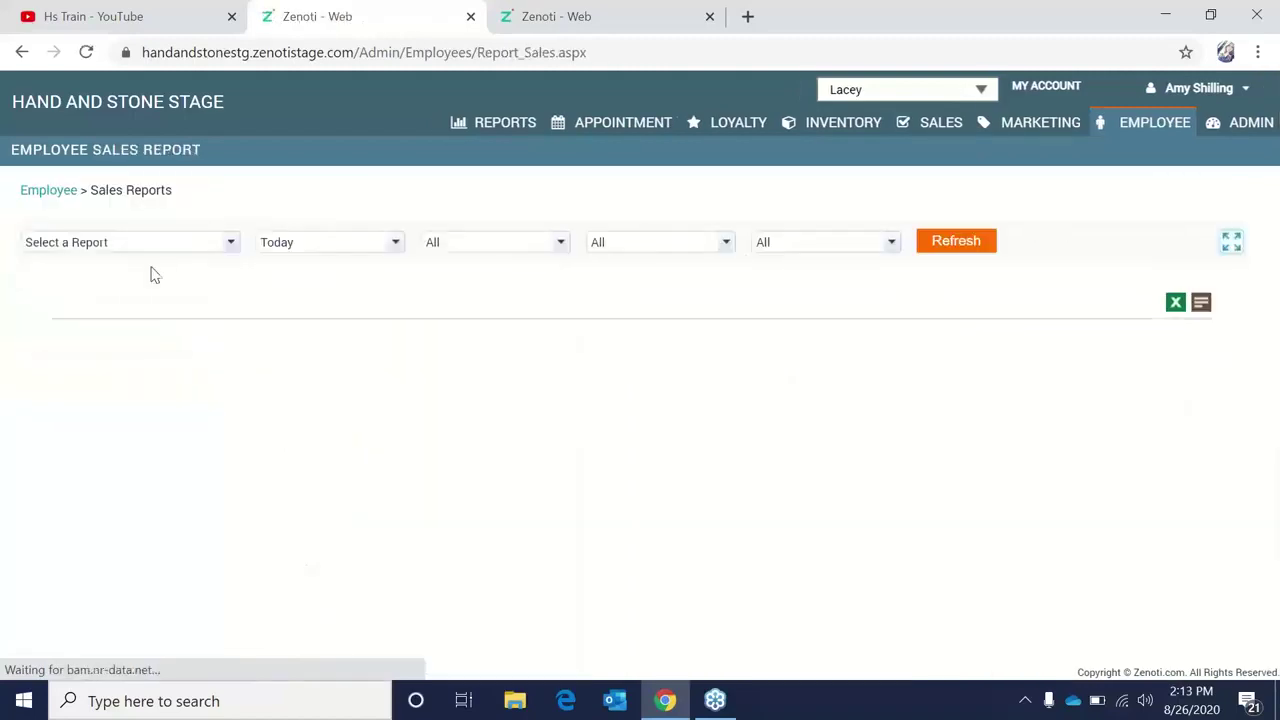
Run Employee Sales By Item Type with a custom range 8/25/2020 to 8/25/2020.
click(168, 247)
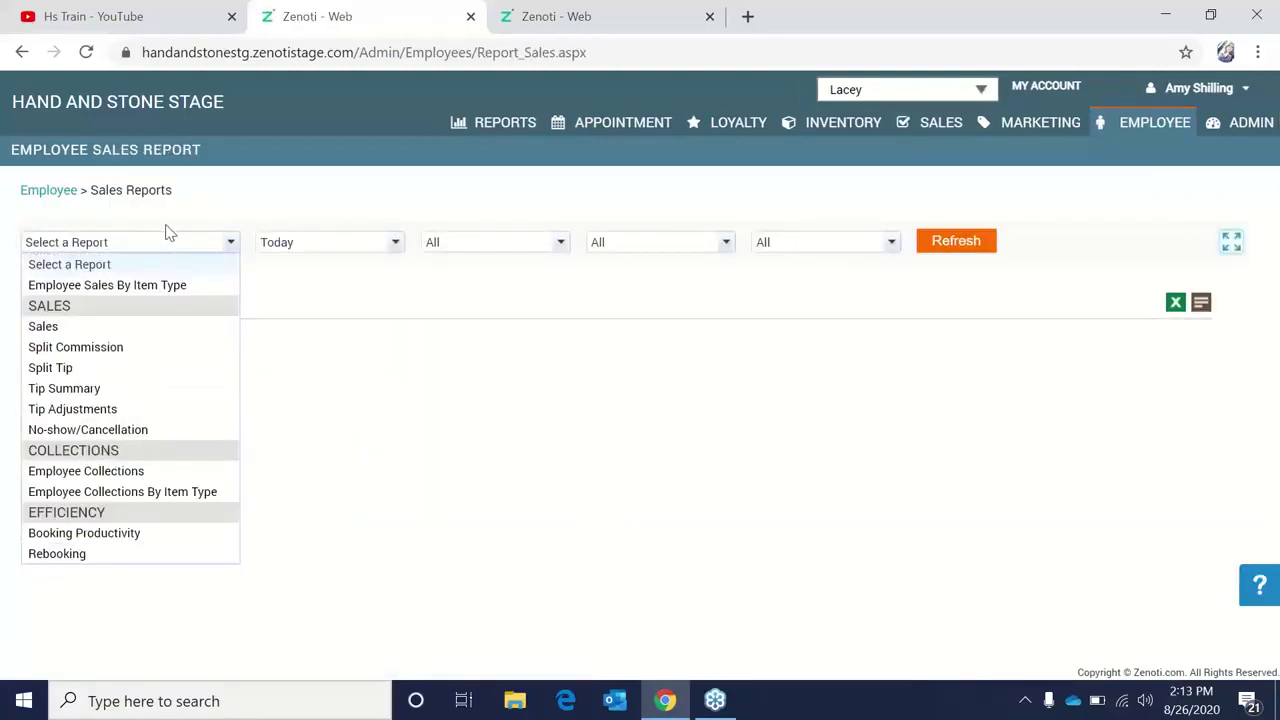
click(160, 287)
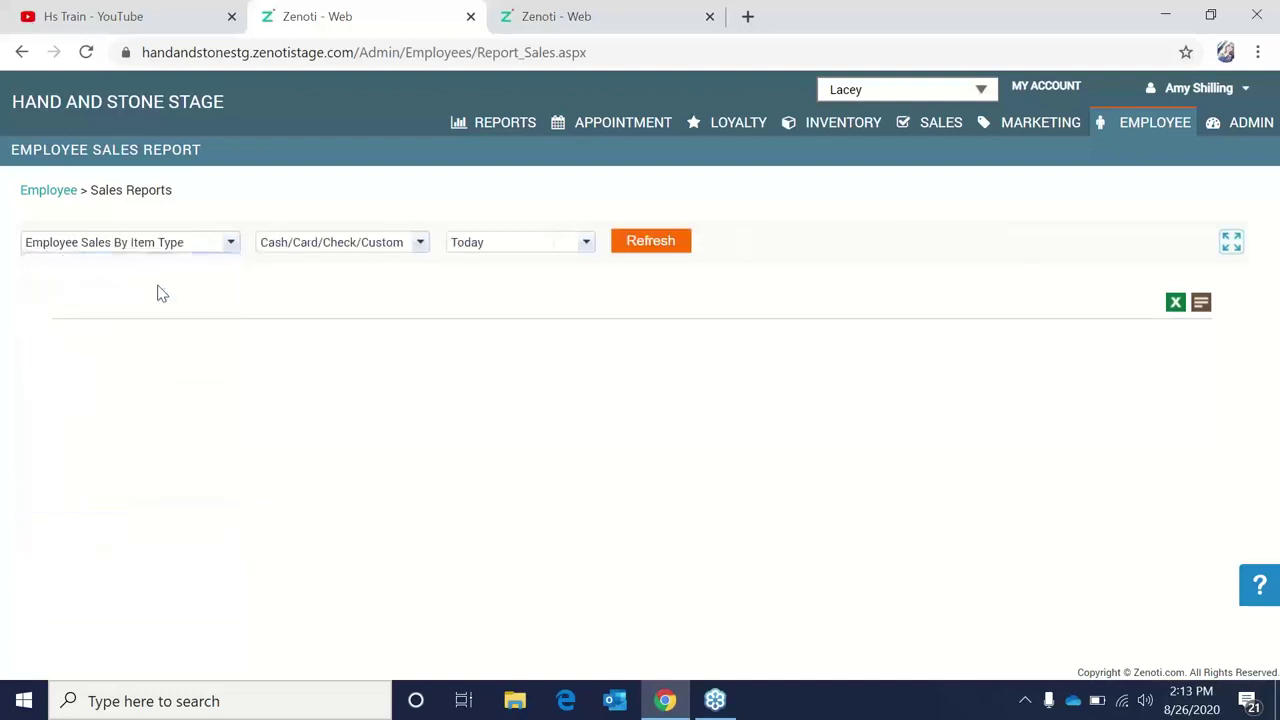
click(562, 246)
click(517, 409)
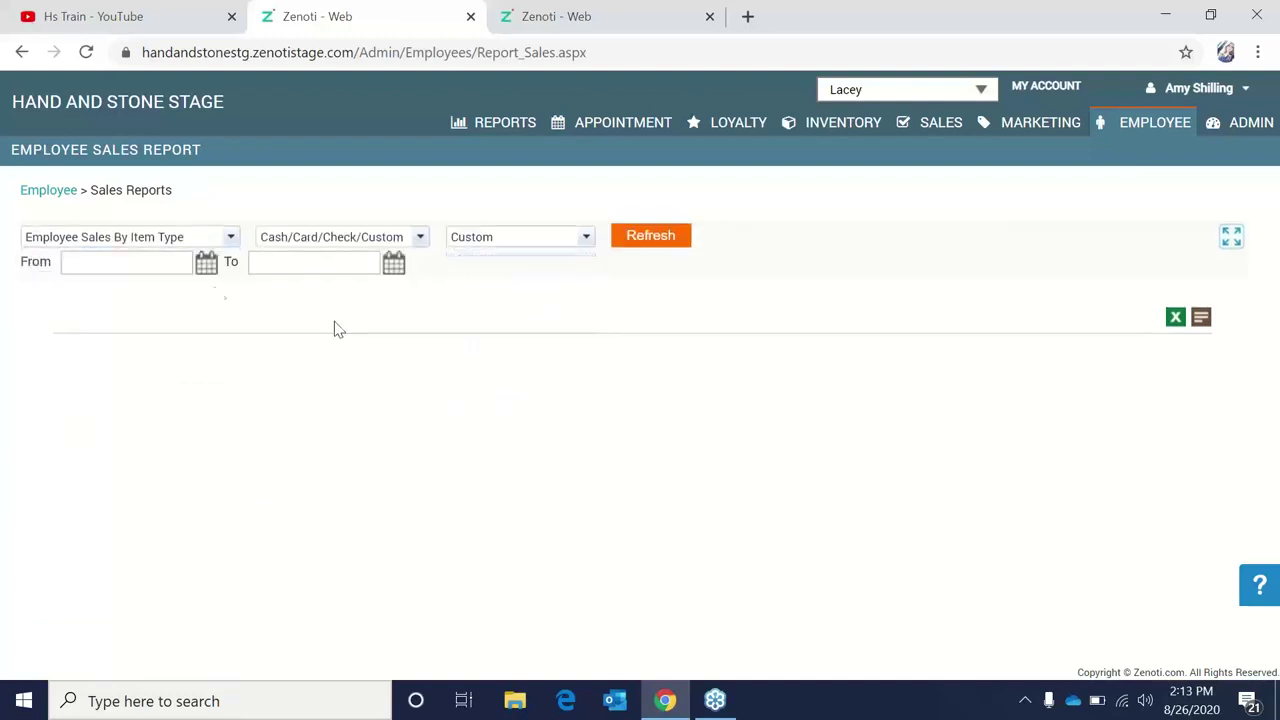
click(205, 265)
click(157, 418)
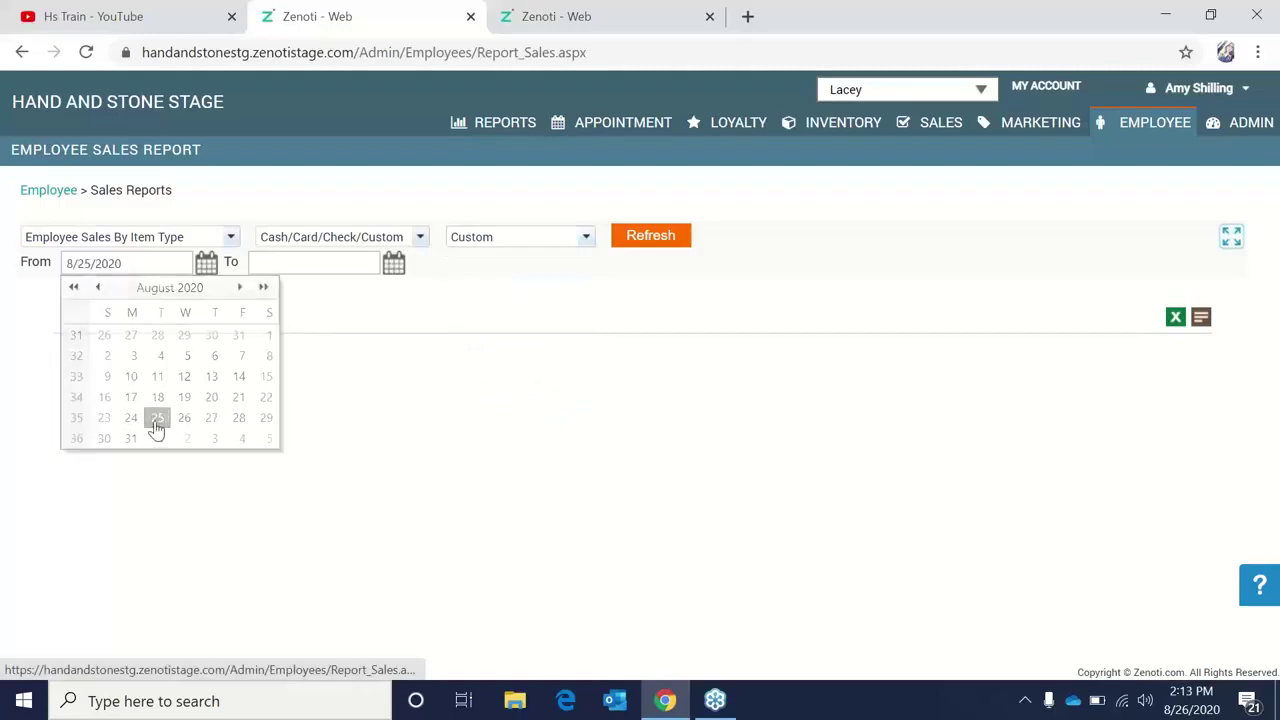
click(394, 263)
click(342, 419)
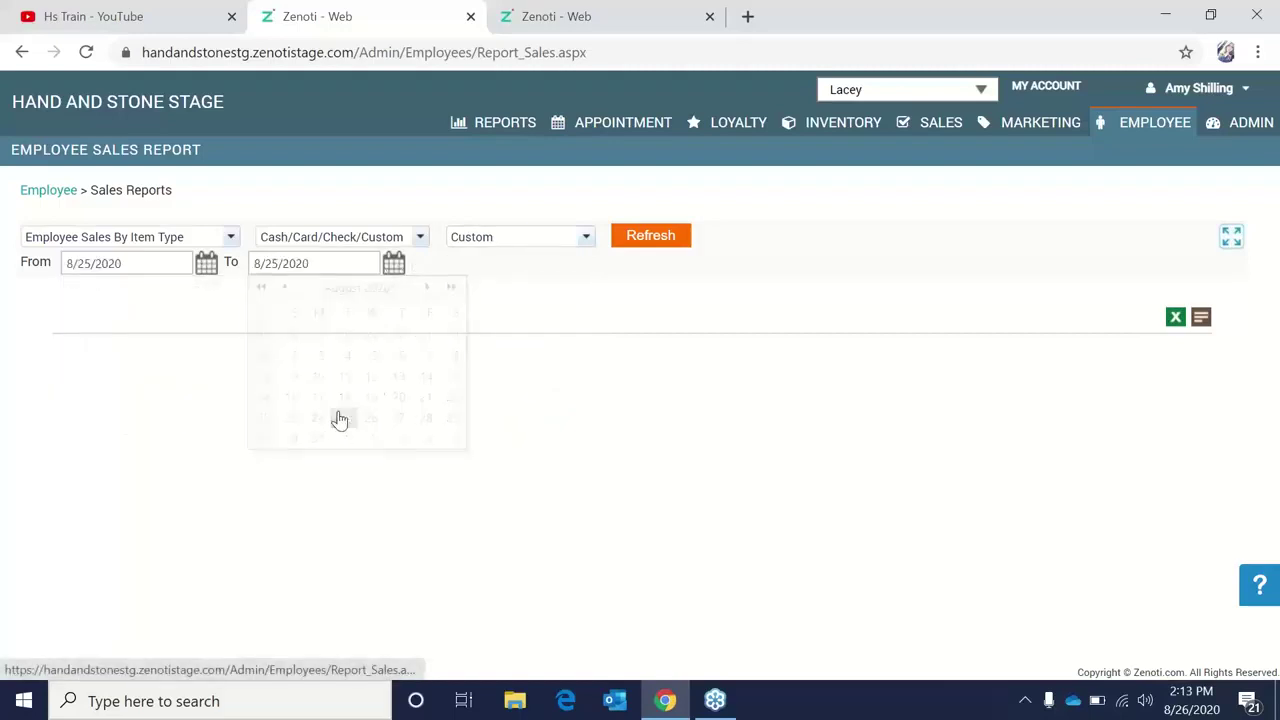
click(634, 250)
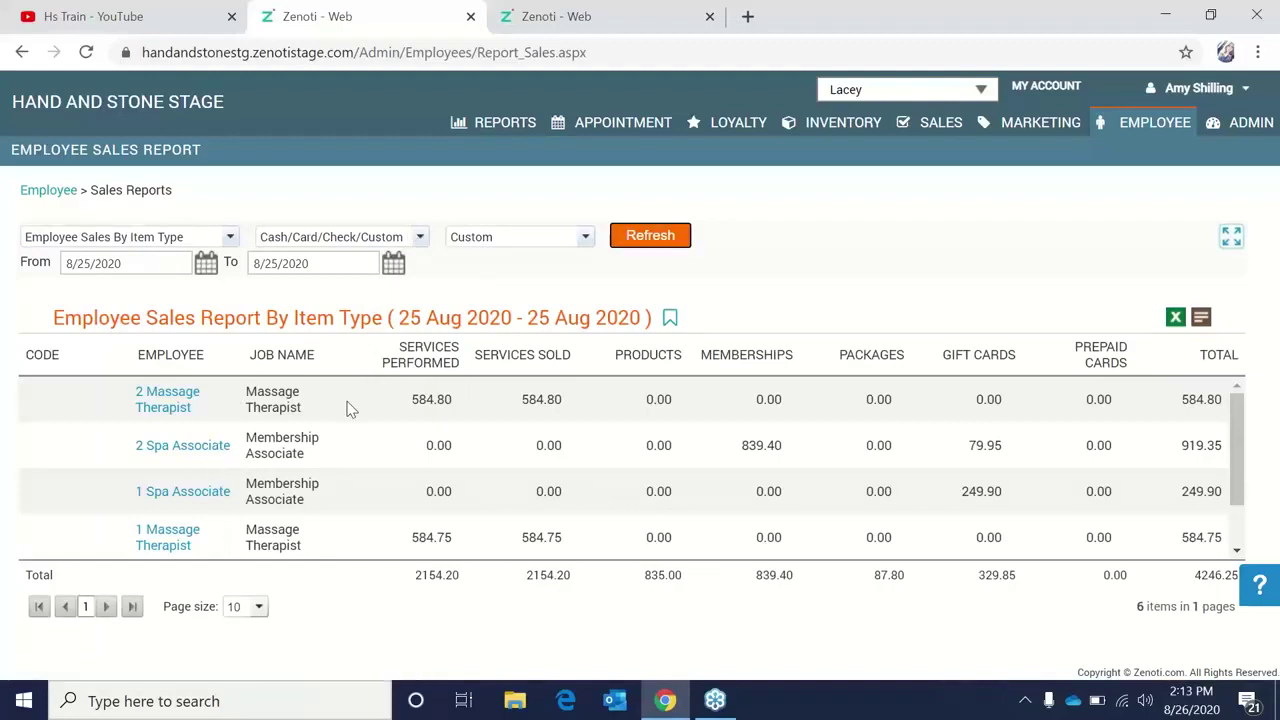
scroll(350, 541, down, 2)
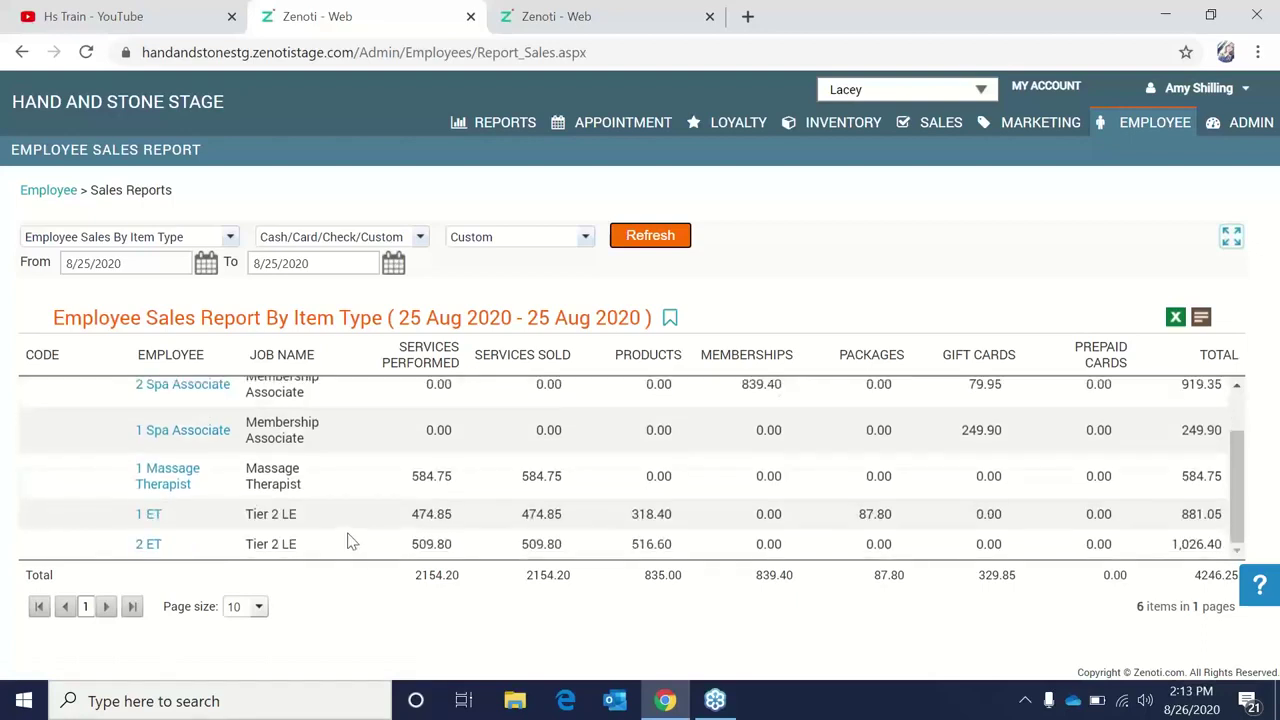
scroll(350, 541, up, 2)
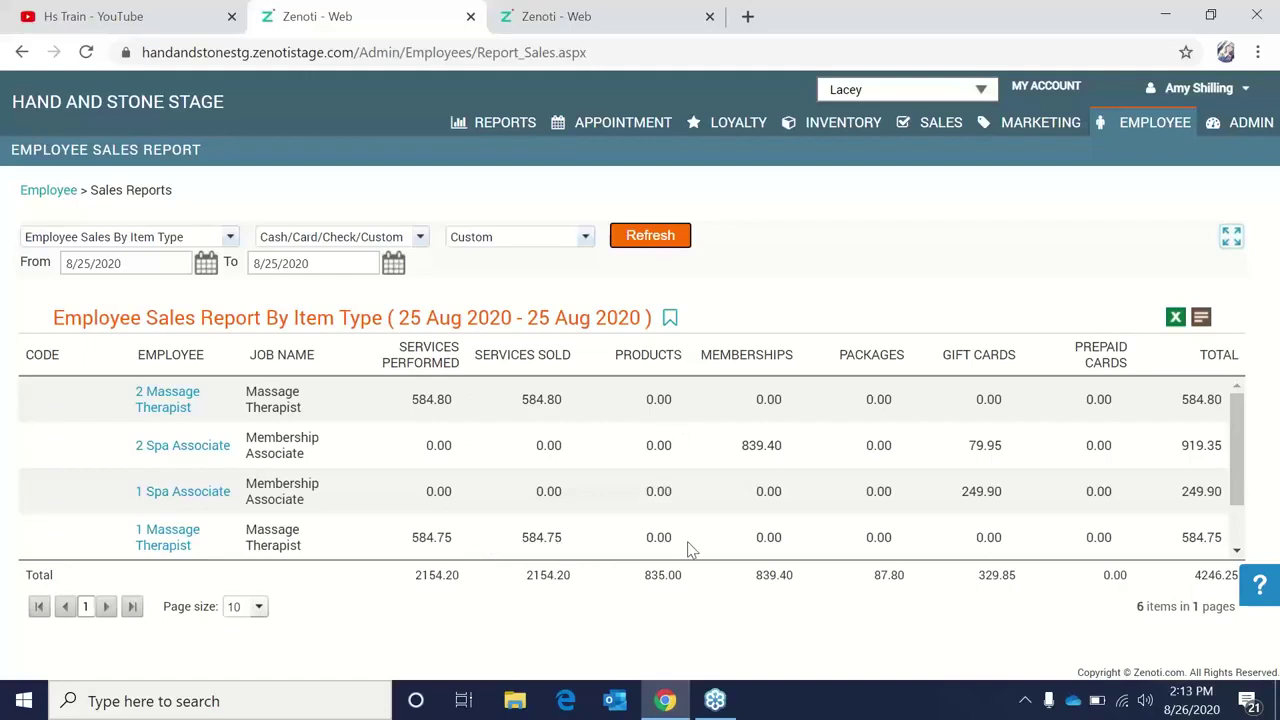
scroll(690, 548, down, 2)
scroll(687, 549, up, 2)
drag(786, 448, 758, 452)
drag(748, 453, 741, 455)
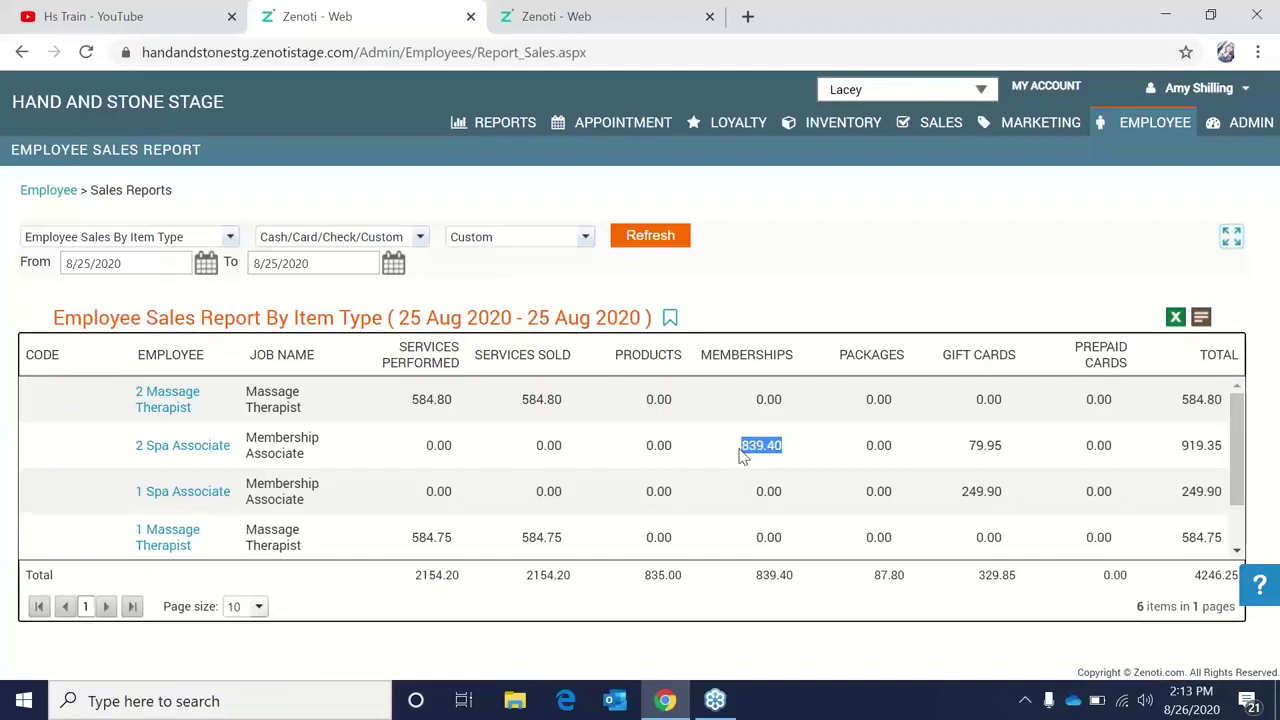
click(1002, 450)
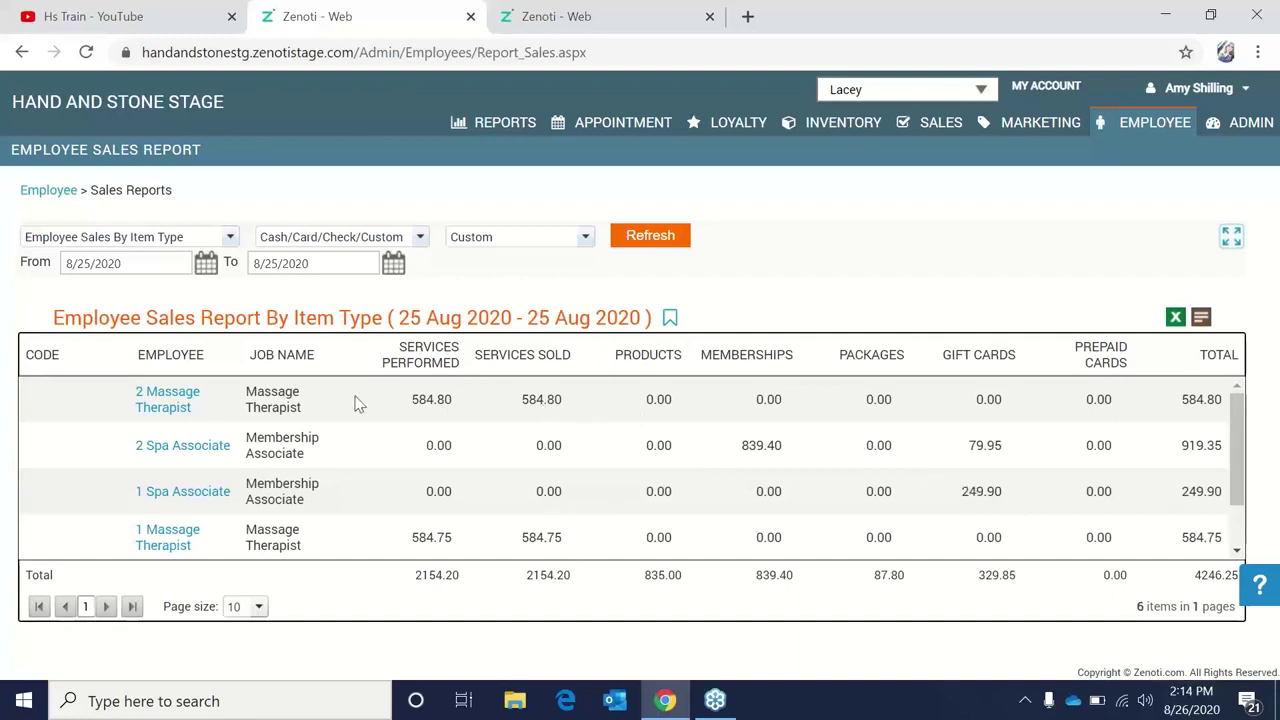
scroll(557, 540, down, 2)
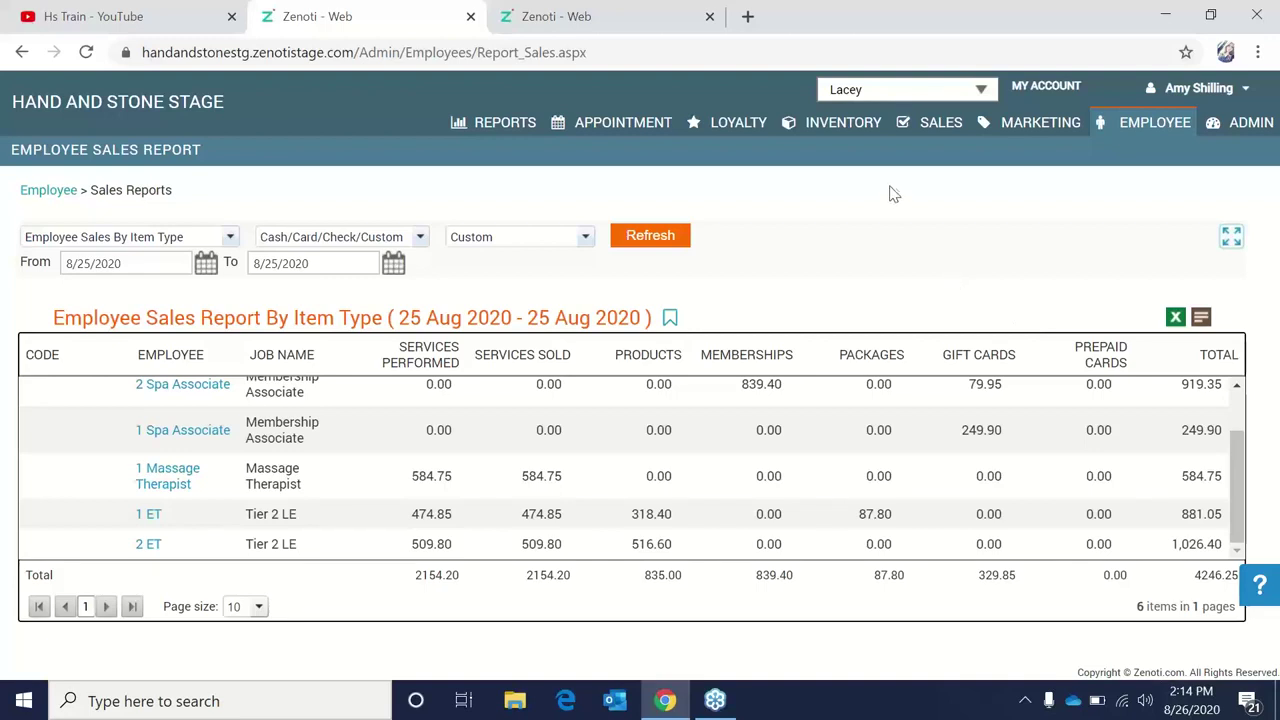
Open the Employee Sales Metrics report under Employee > Other Reports > Performance.
click(1155, 122)
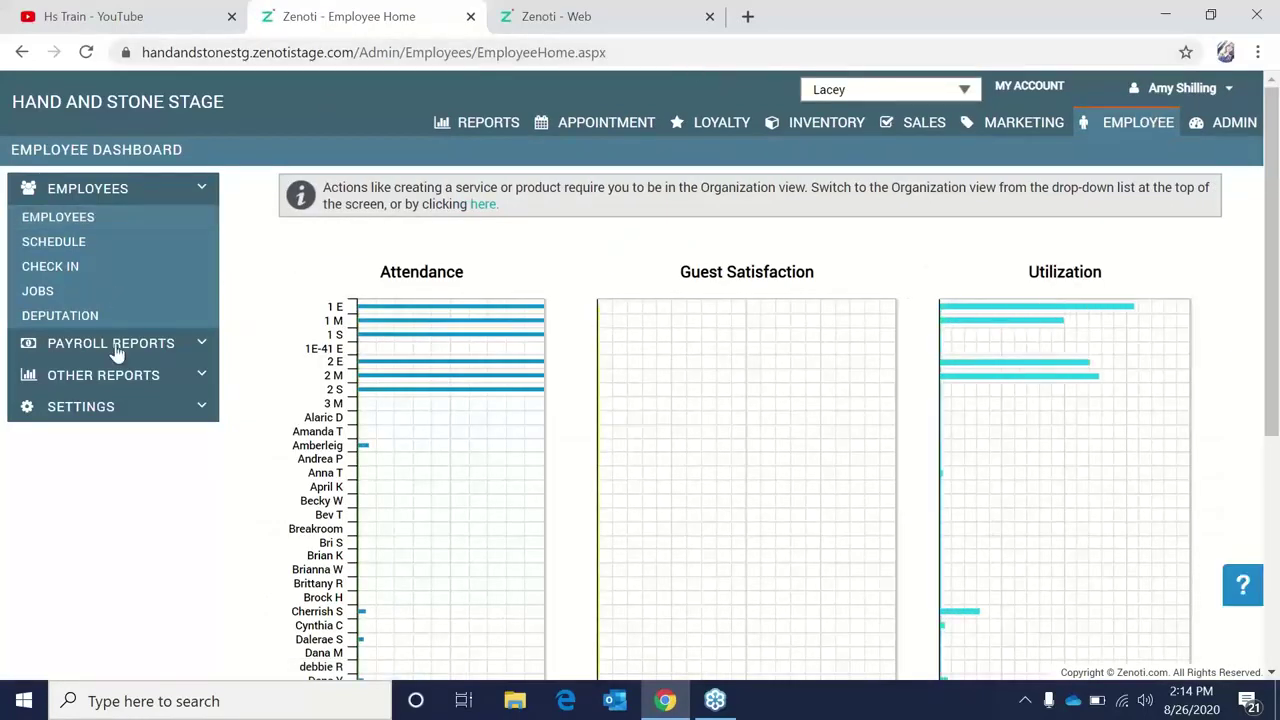
click(127, 386)
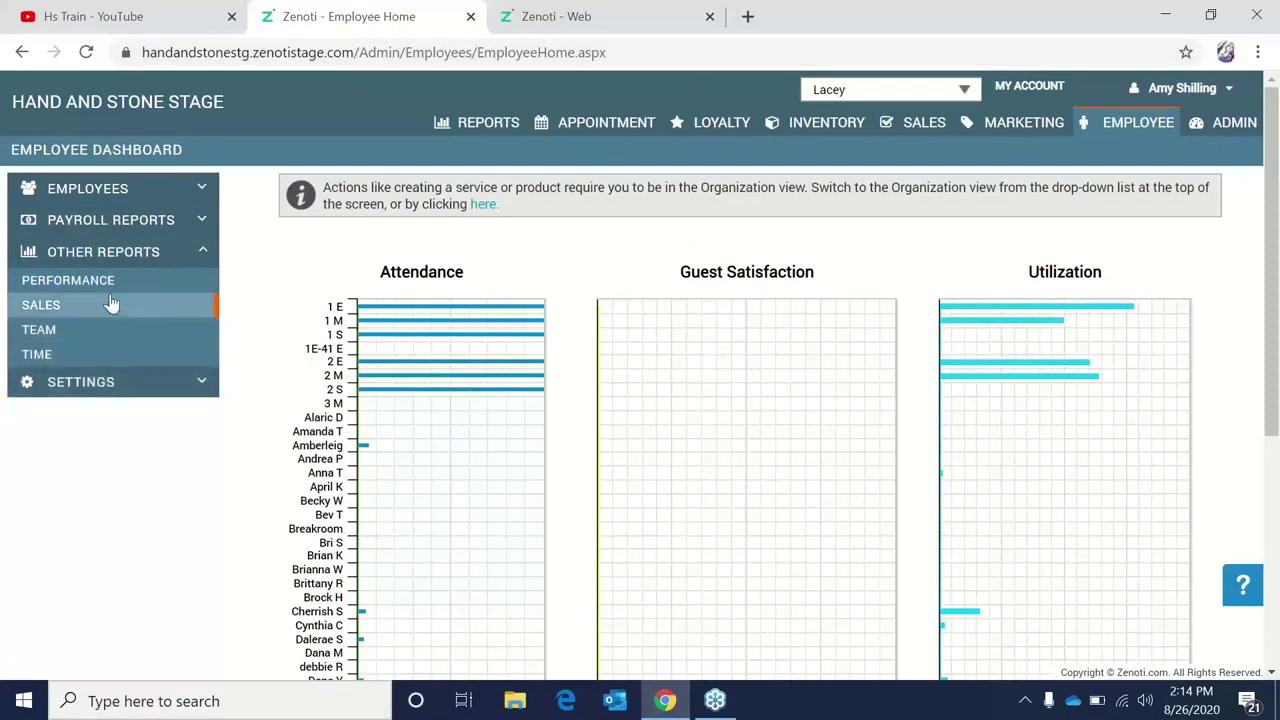
click(110, 290)
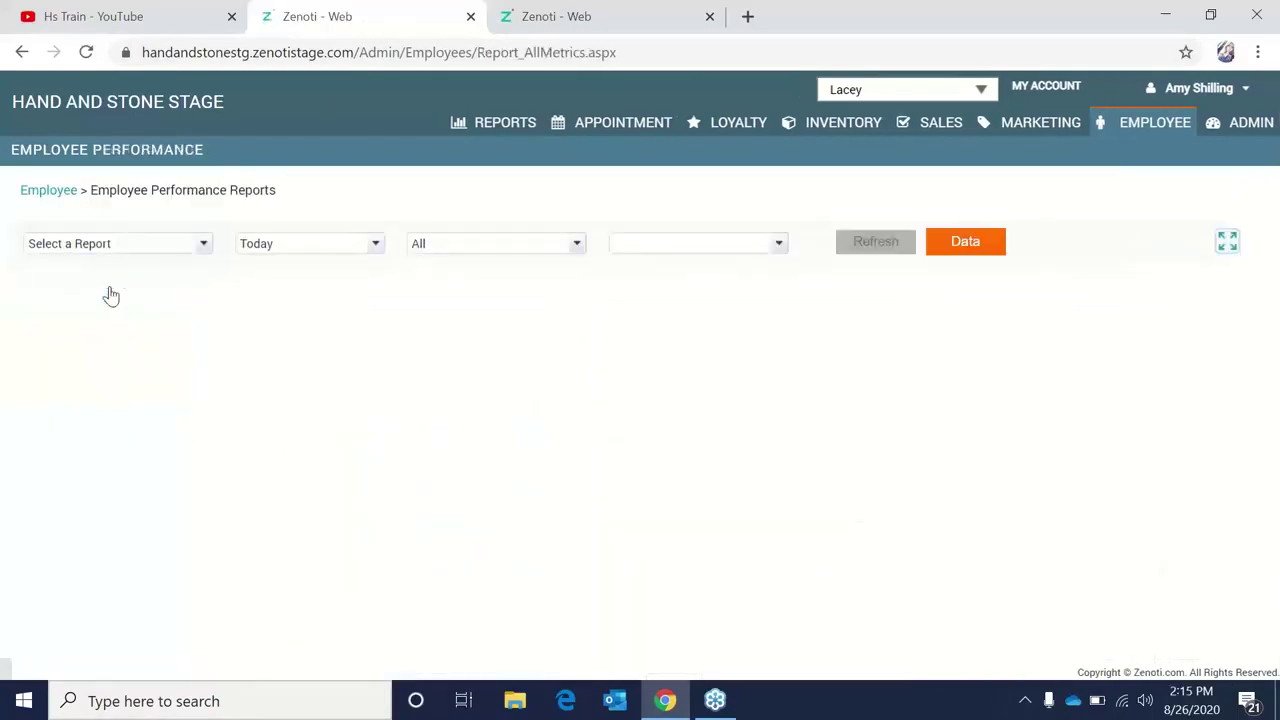
click(138, 250)
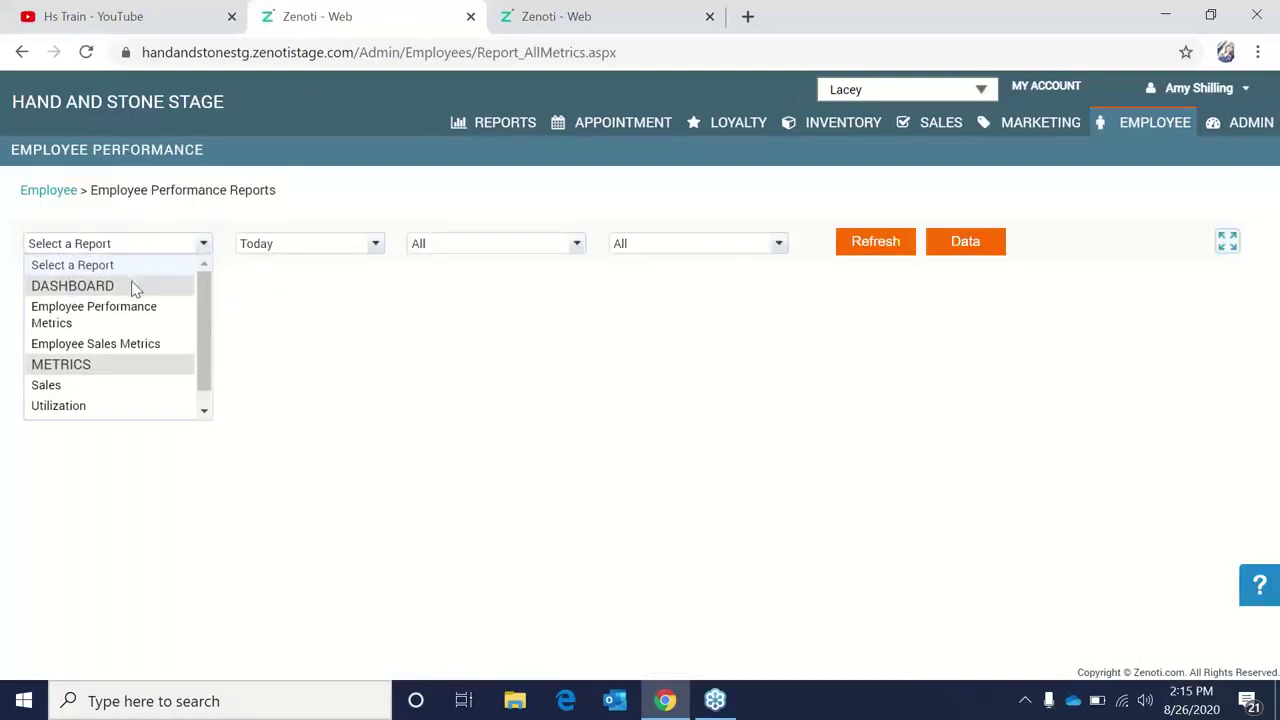
click(142, 345)
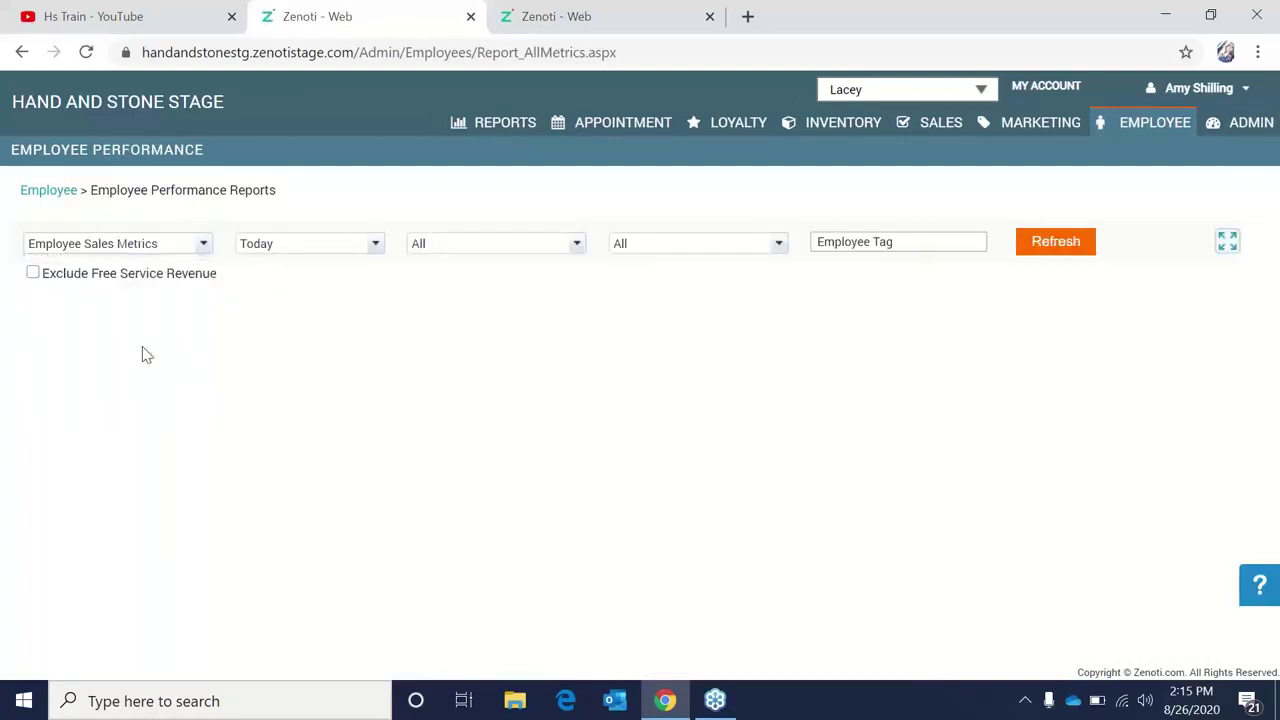
Set a Custom period of 8/25/2020 to 8/25/2020 and refresh the report.
click(344, 245)
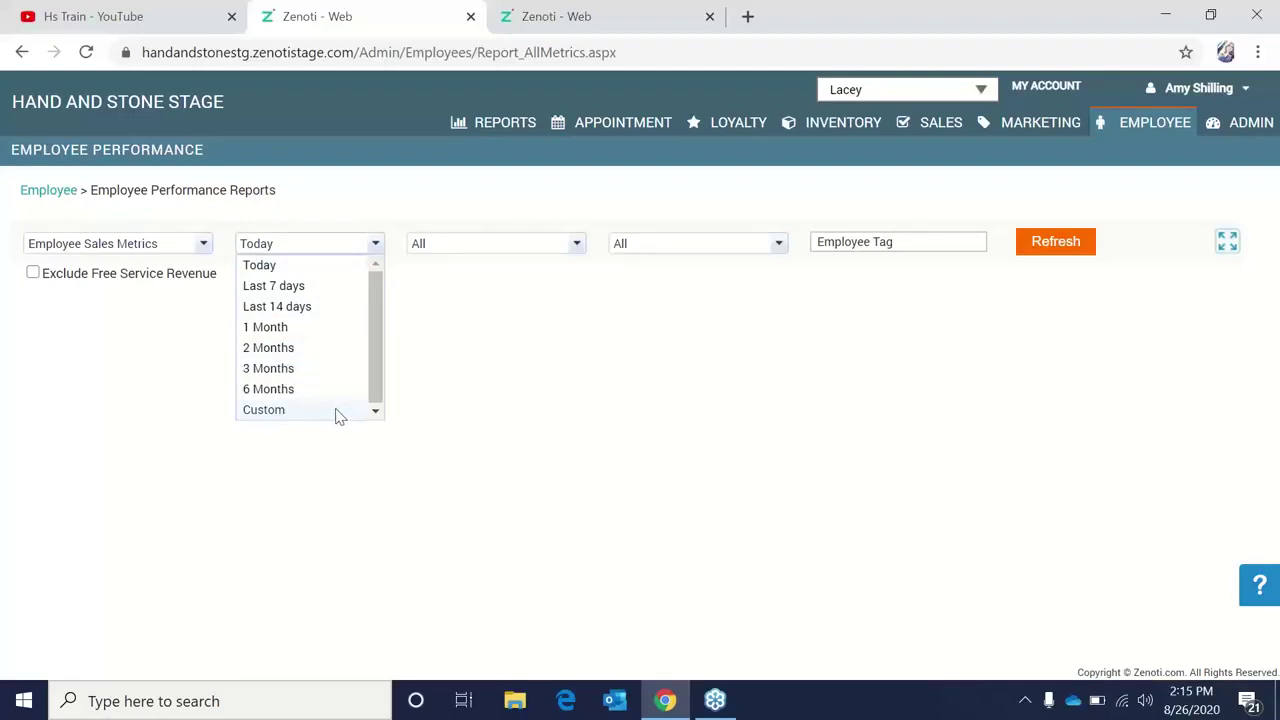
click(337, 410)
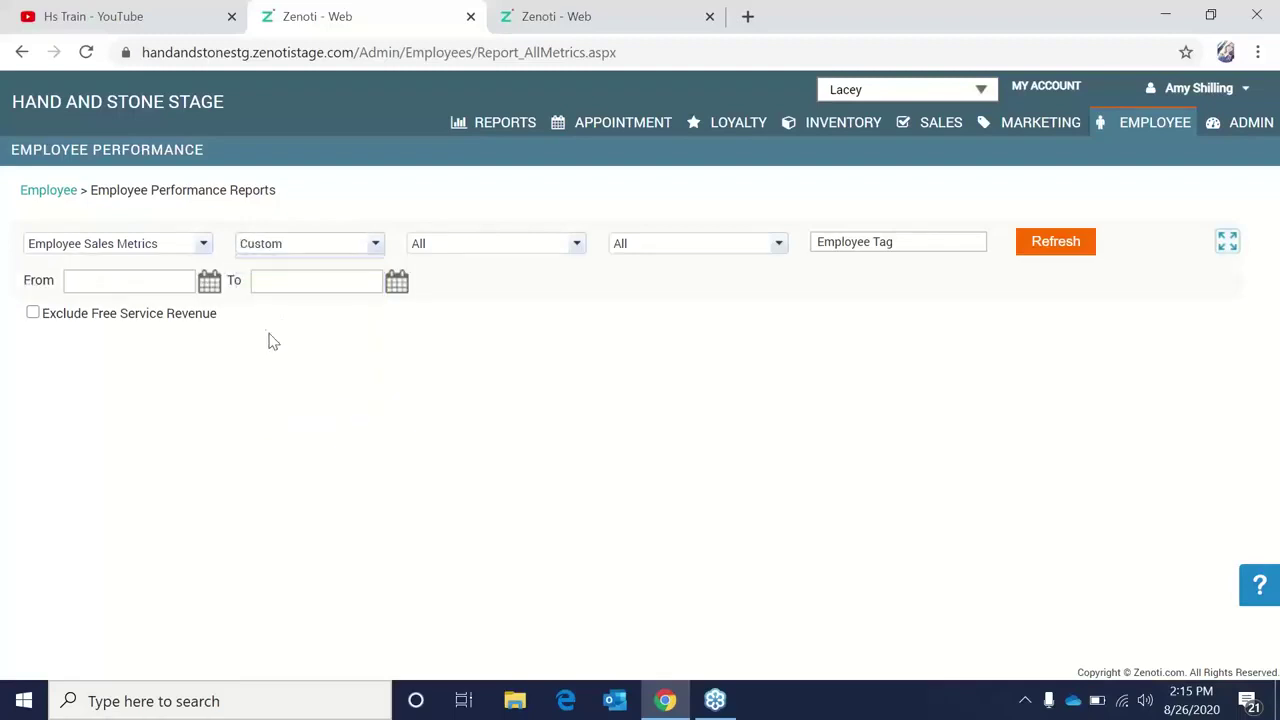
click(208, 281)
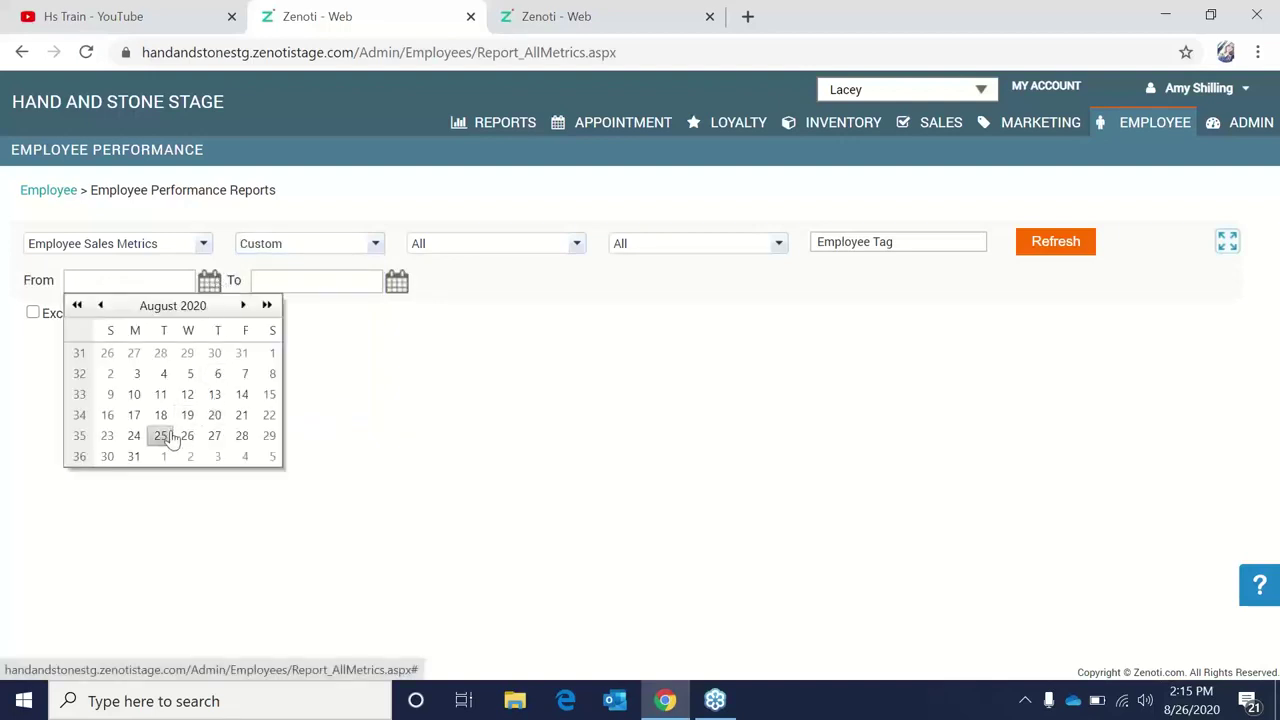
click(160, 435)
click(398, 285)
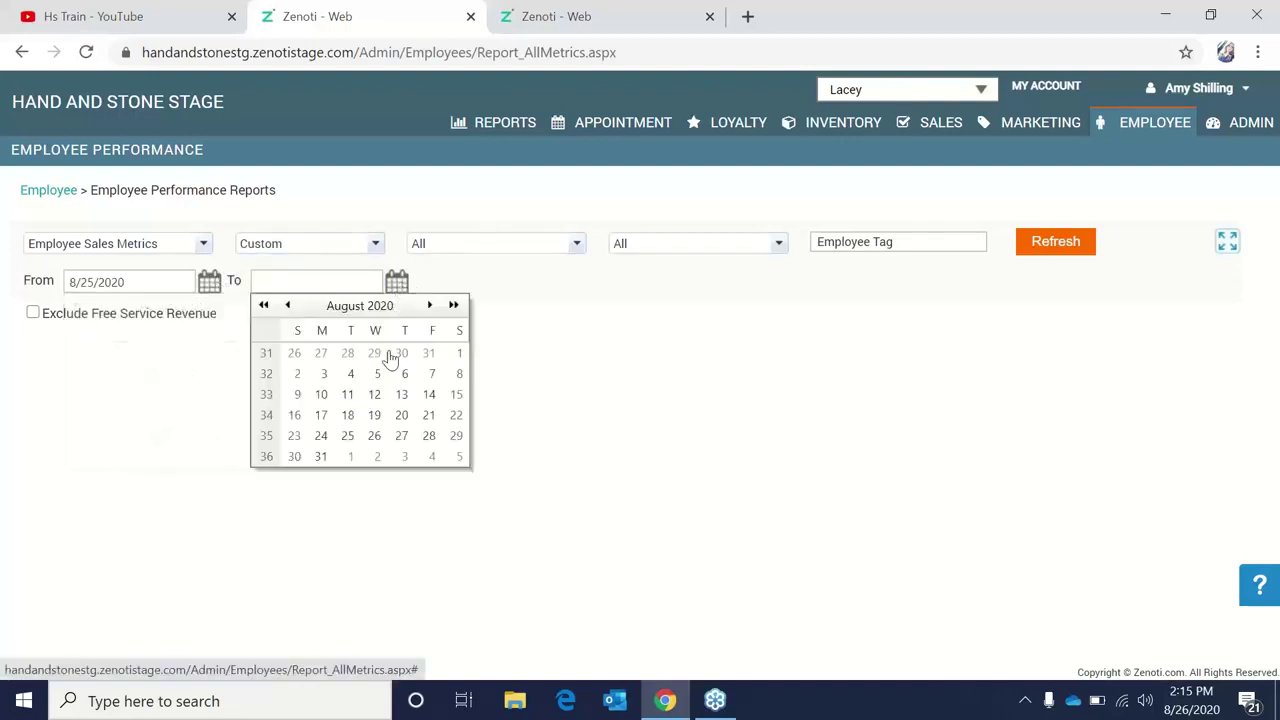
click(347, 435)
click(1068, 245)
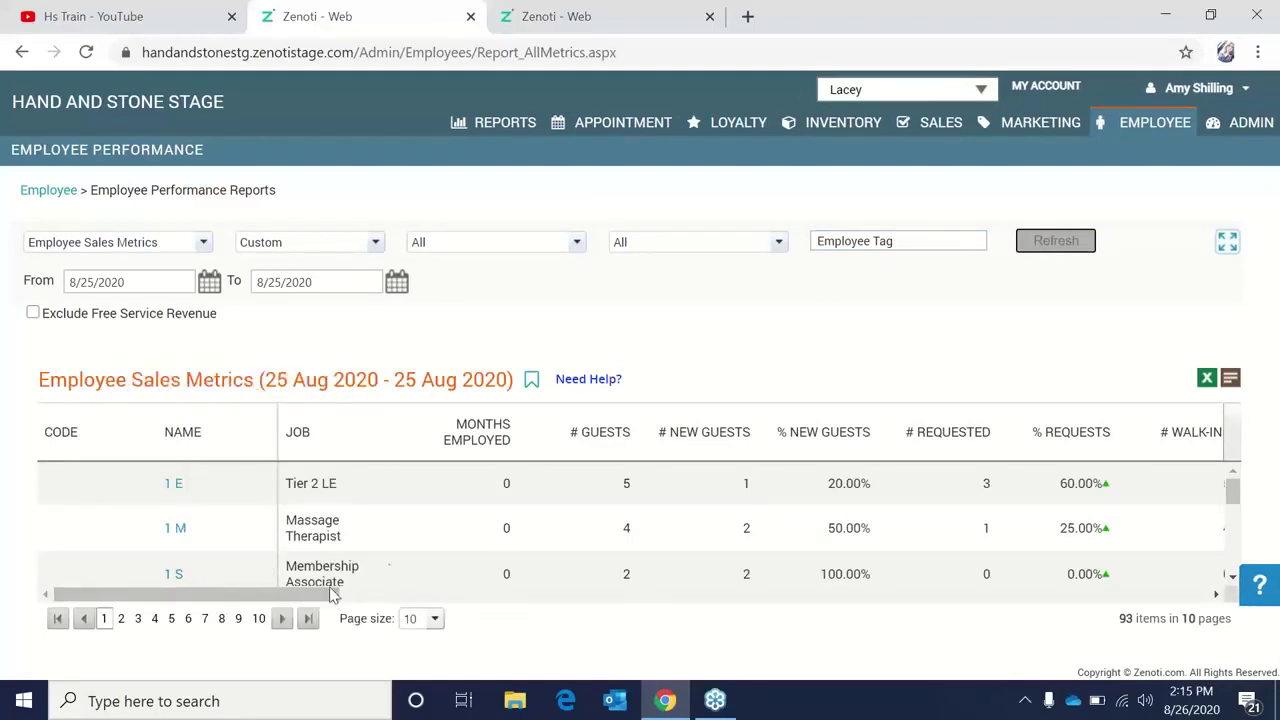
drag(330, 597, 370, 601)
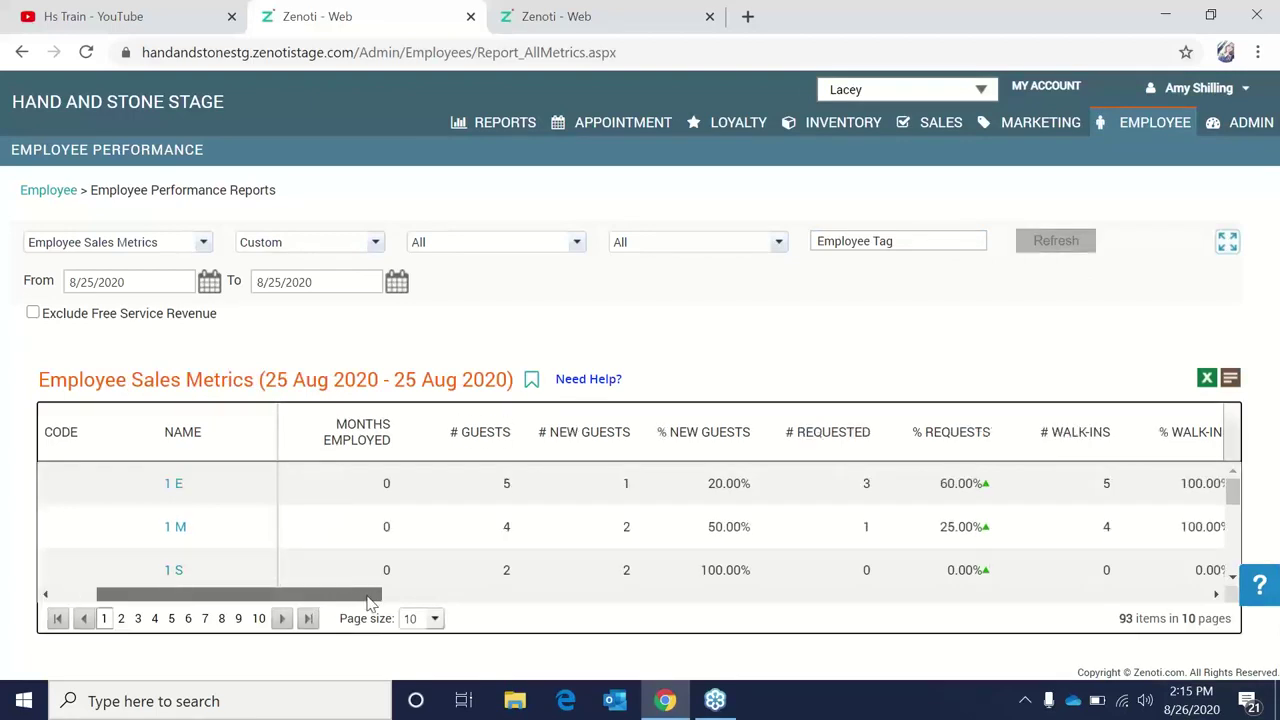
drag(386, 598, 907, 606)
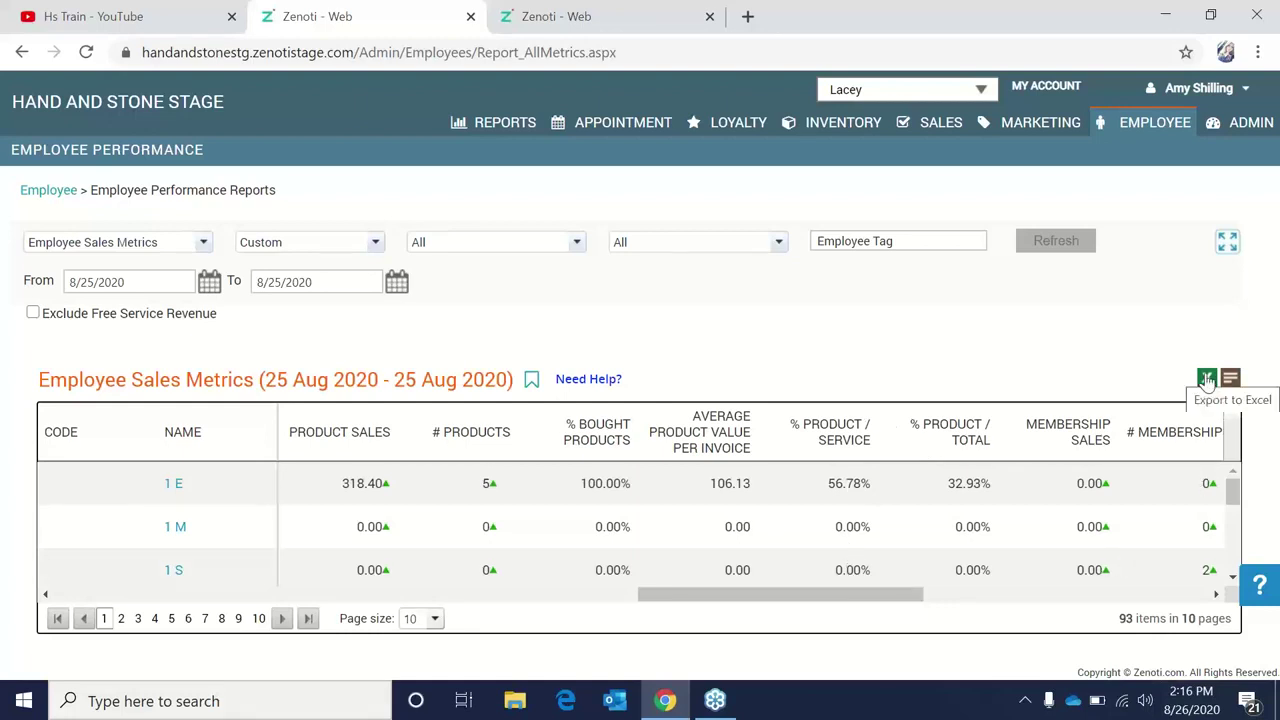
drag(851, 600, 186, 623)
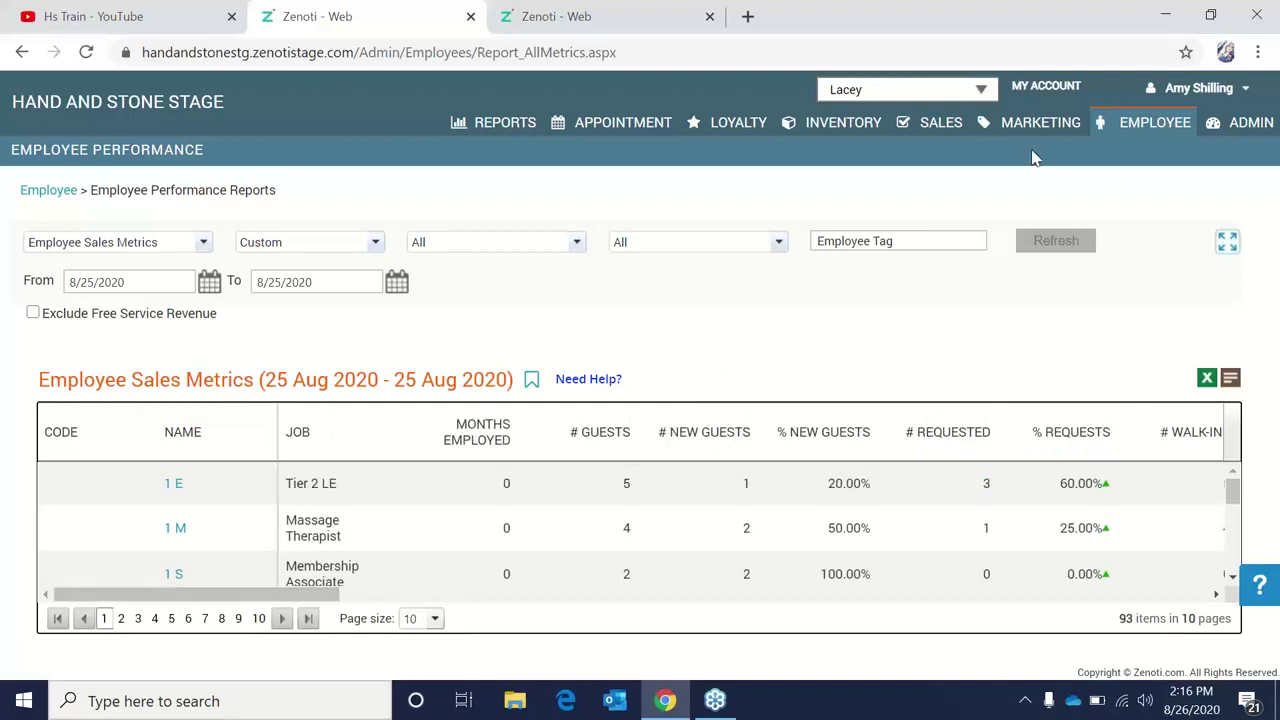
Open the first employee's profile in a new tab and scroll the Edit Employee form.
click(180, 488)
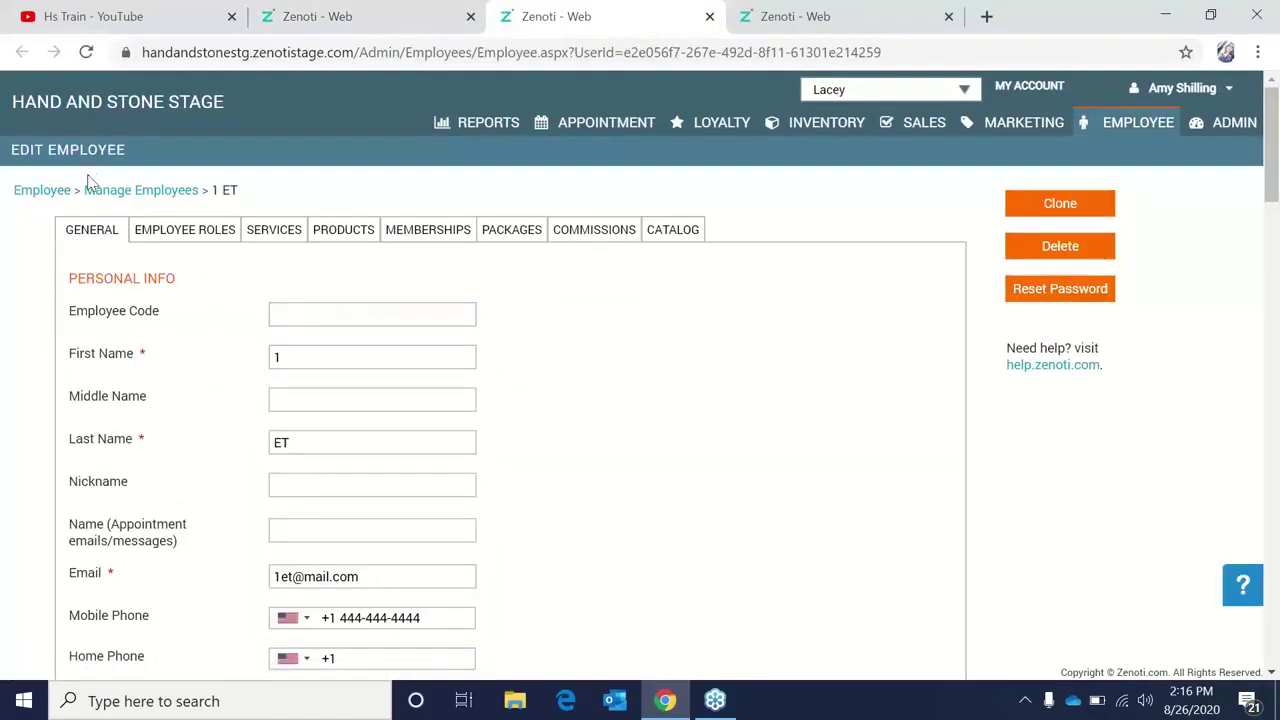
scroll(160, 346, down, 2)
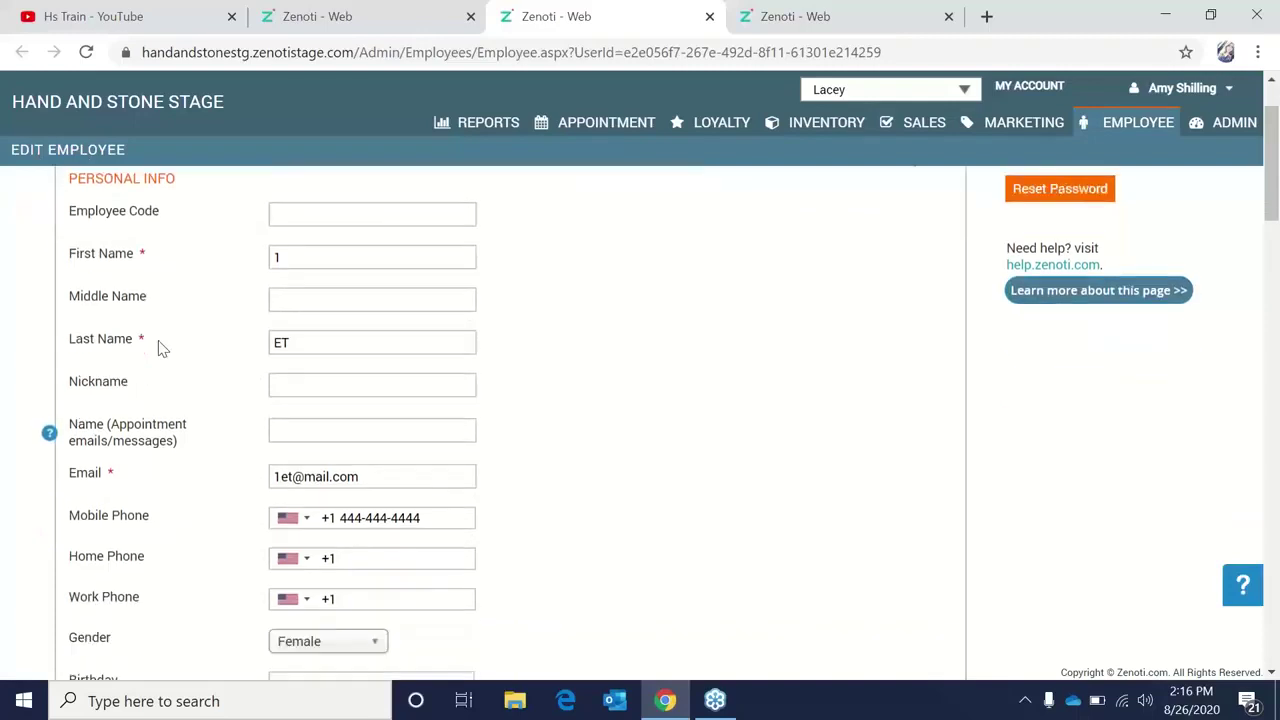
scroll(160, 340, down, 5)
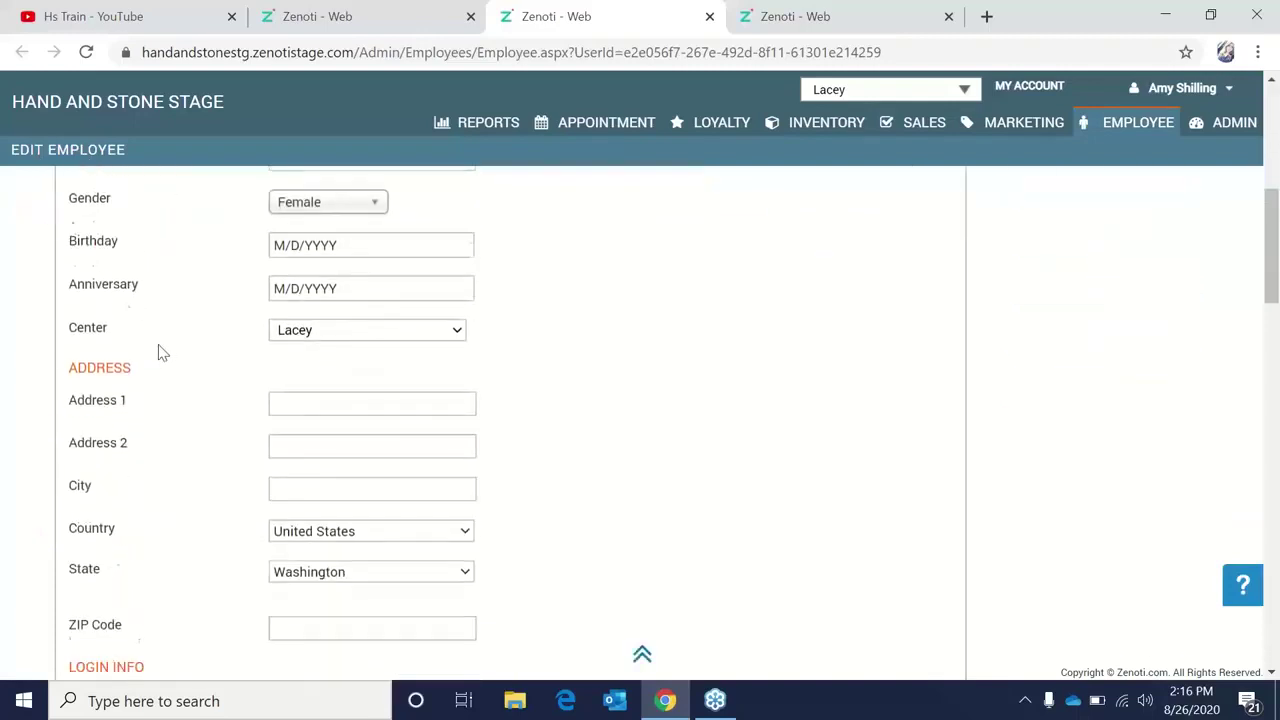
scroll(160, 352, down, 2)
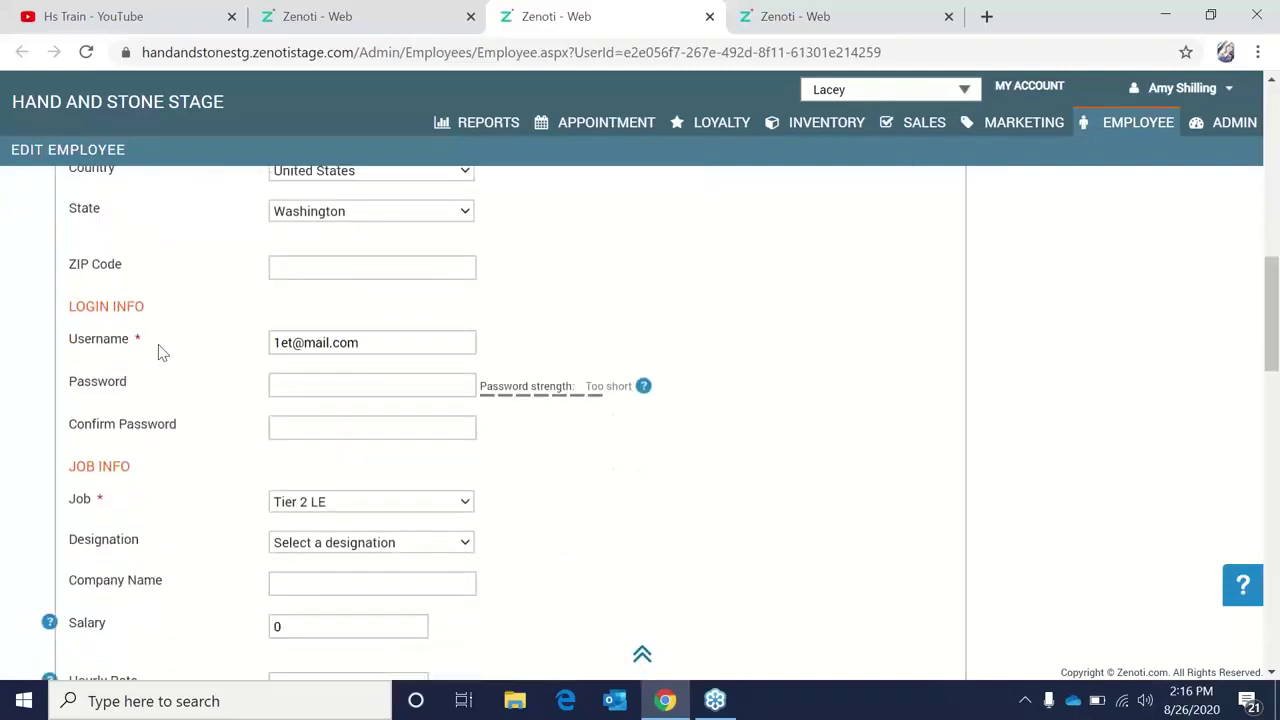
Confirm the job stays Tier 2 LE, then return to the sales metrics report tab.
click(401, 505)
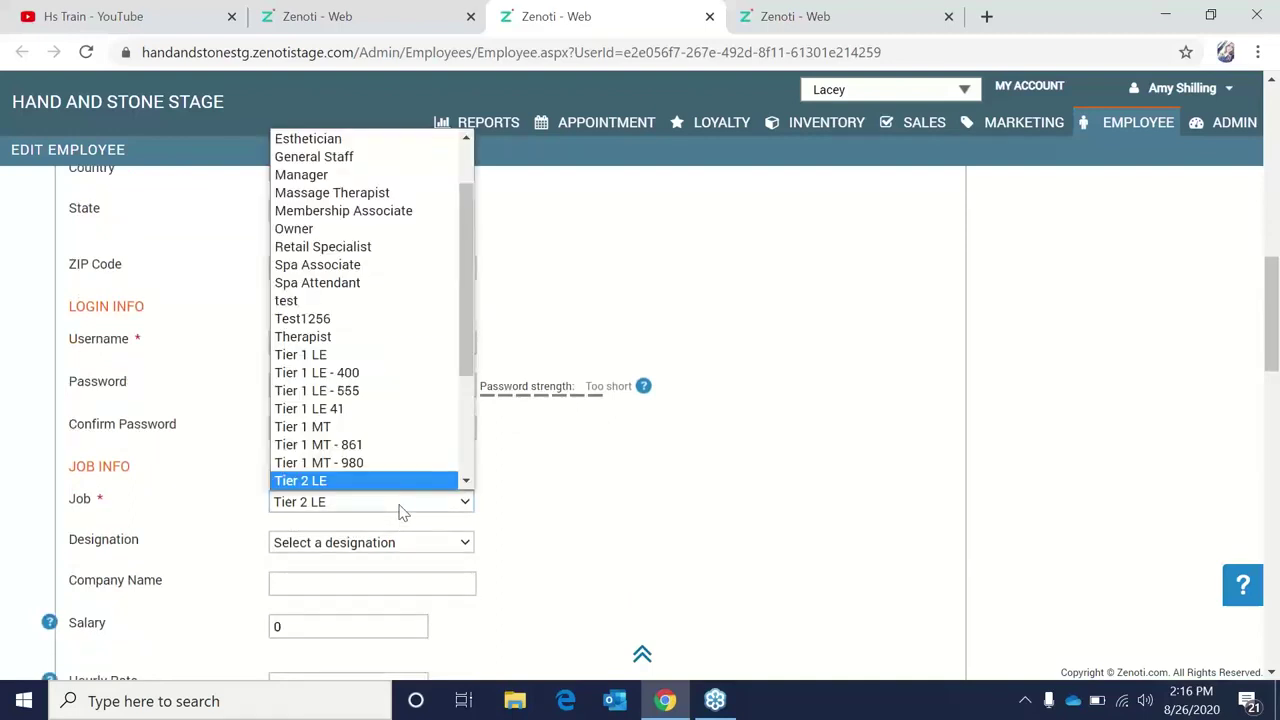
click(401, 512)
scroll(617, 509, down, 12)
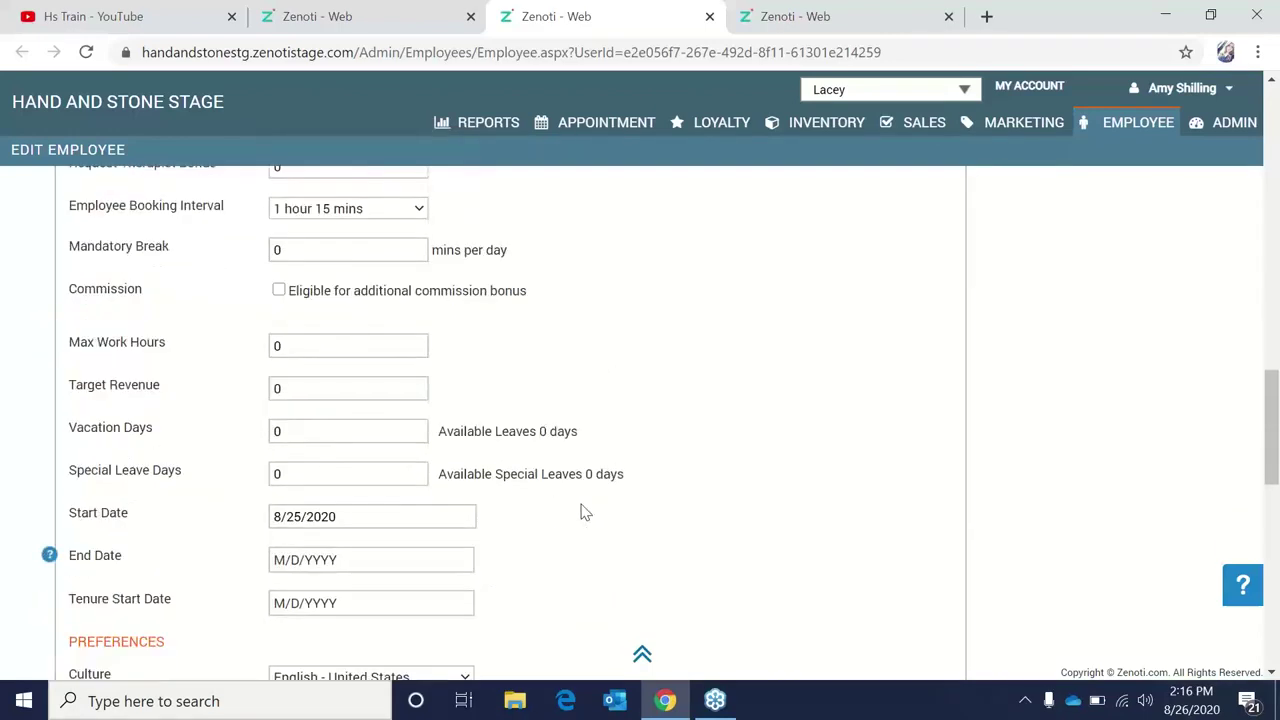
scroll(410, 535, down, 3)
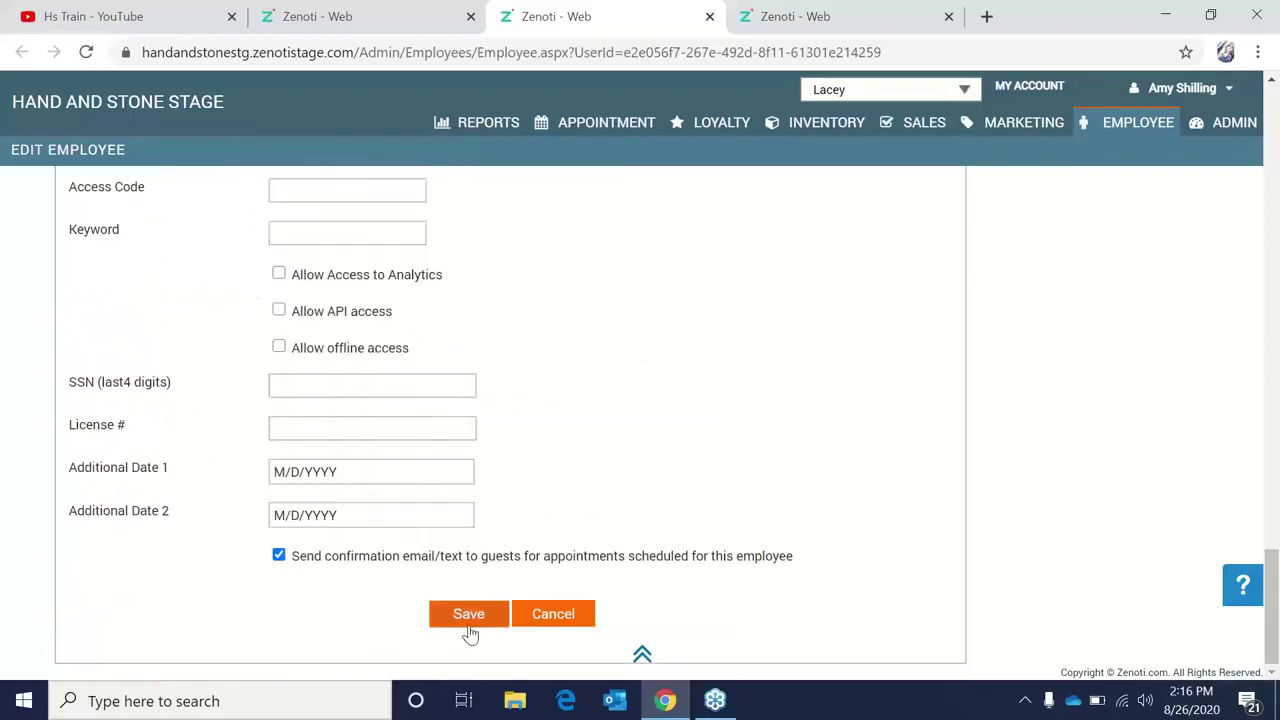
click(400, 14)
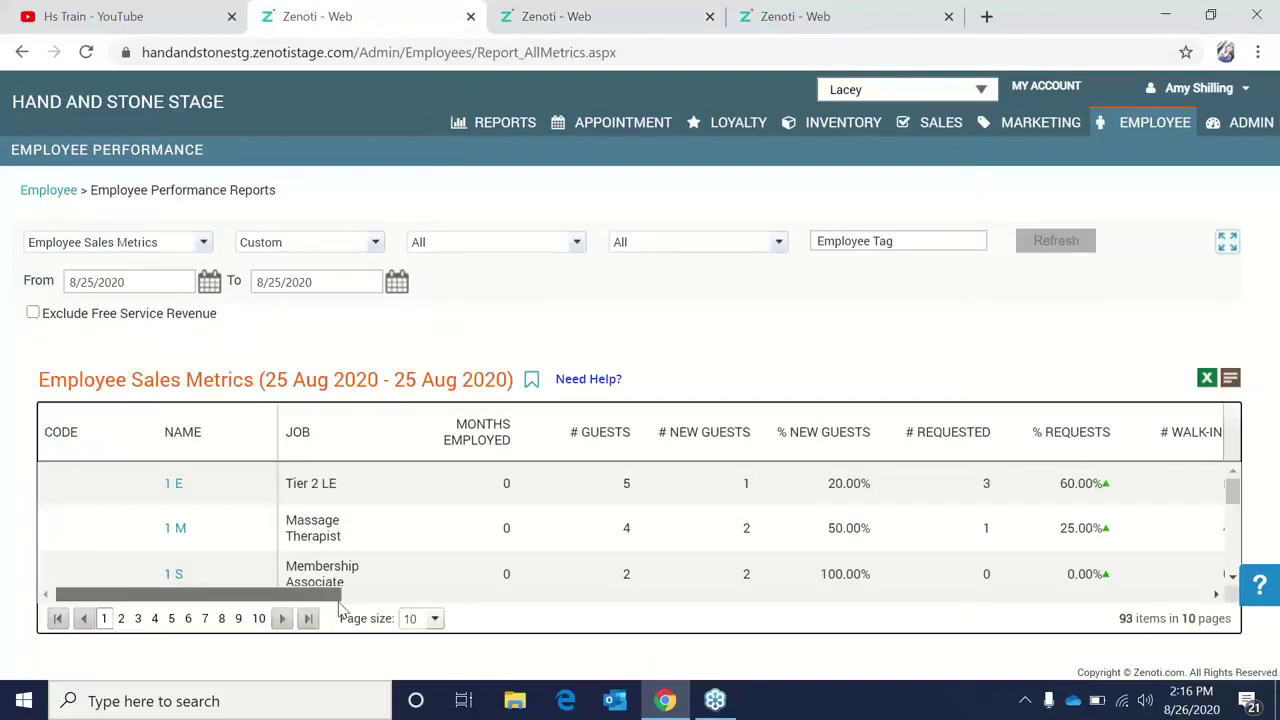
Drag across the first employee's row in the Sales Metrics report.
drag(290, 595, 456, 600)
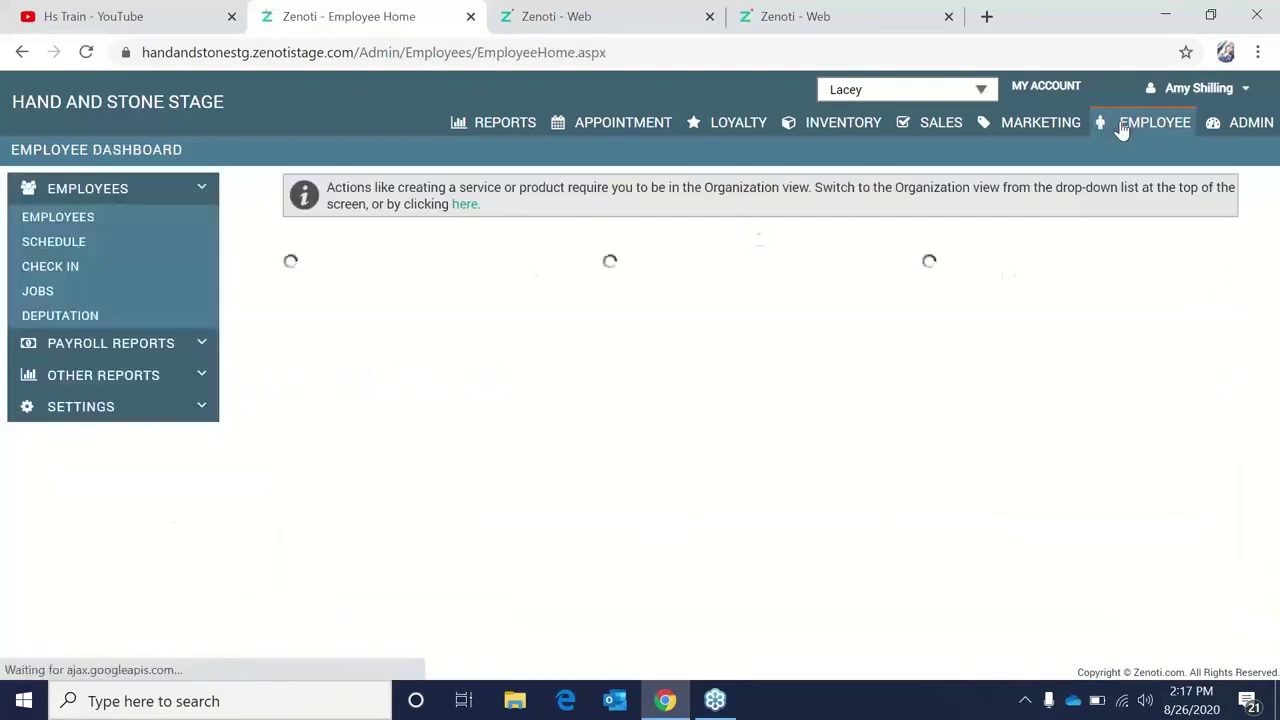
Choose the Tip Summary report under Other Reports > Sales.
click(123, 377)
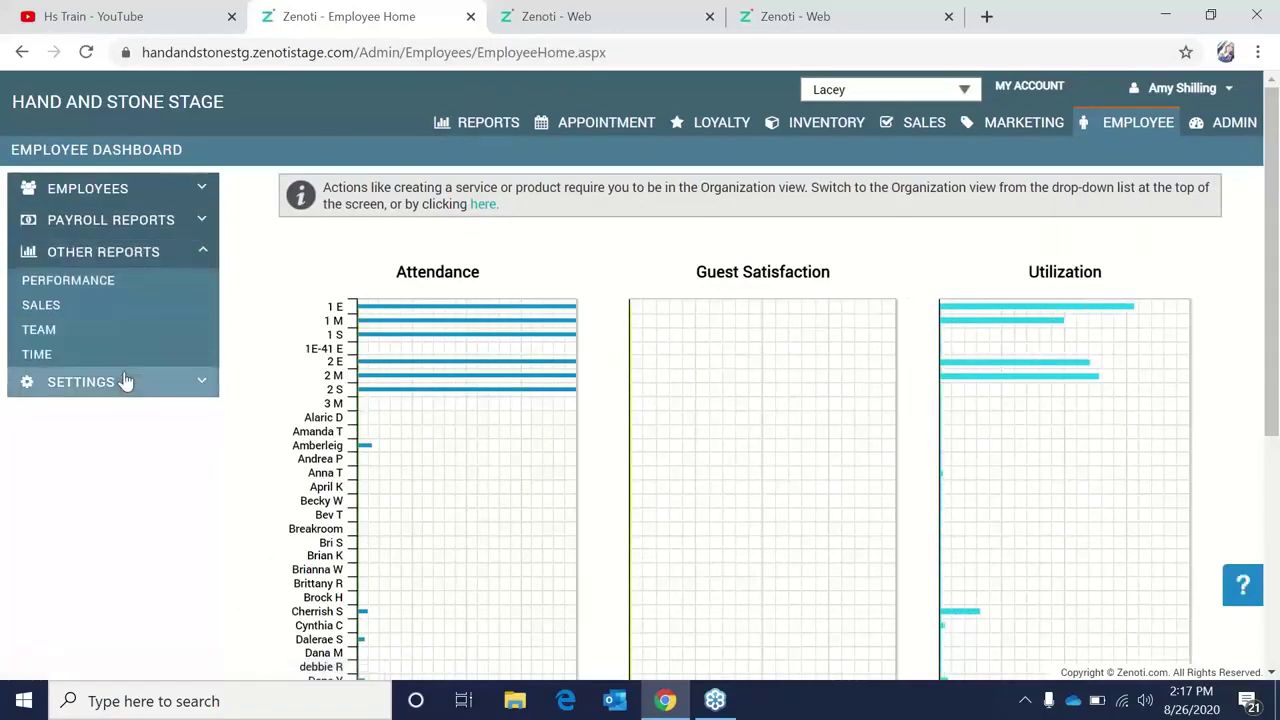
click(122, 306)
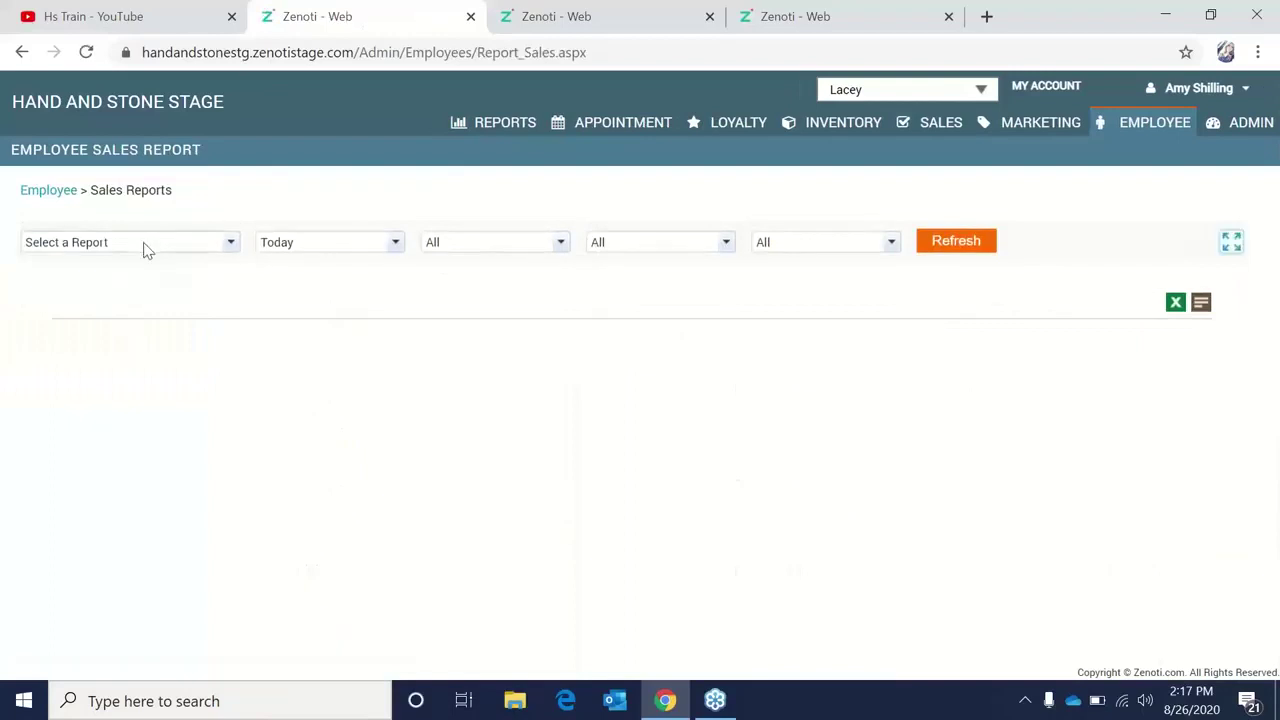
click(143, 244)
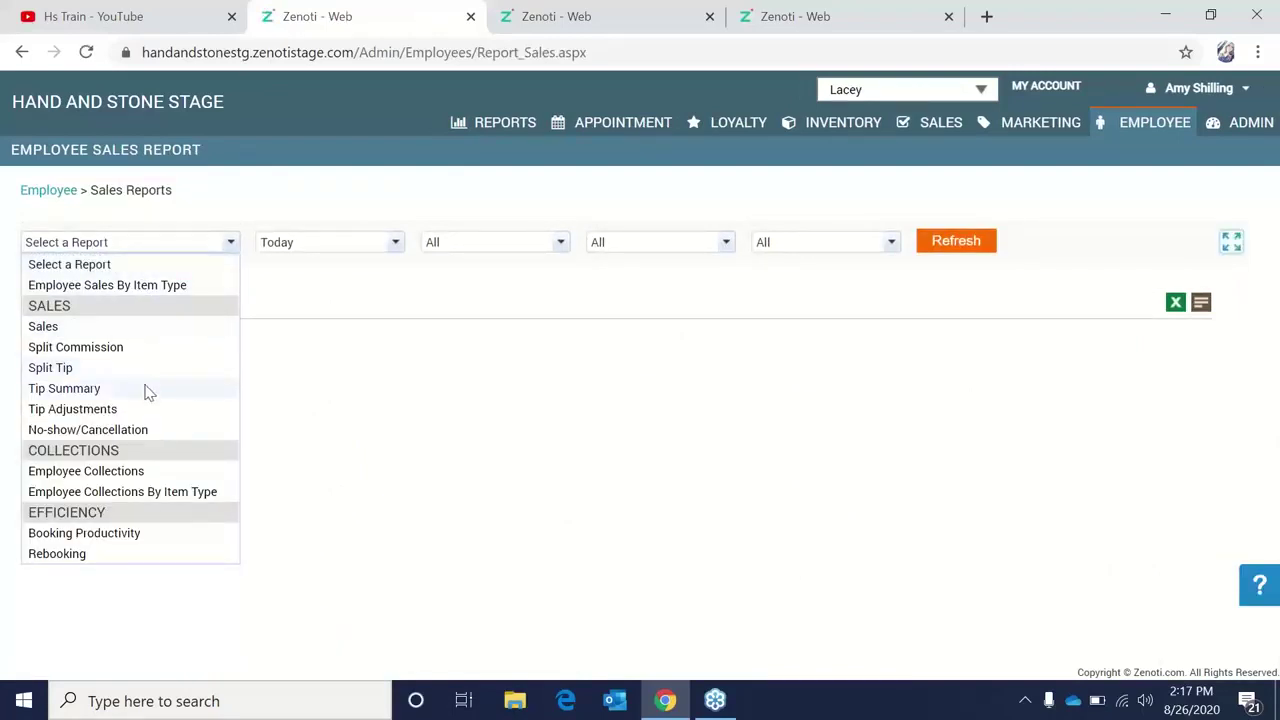
click(145, 390)
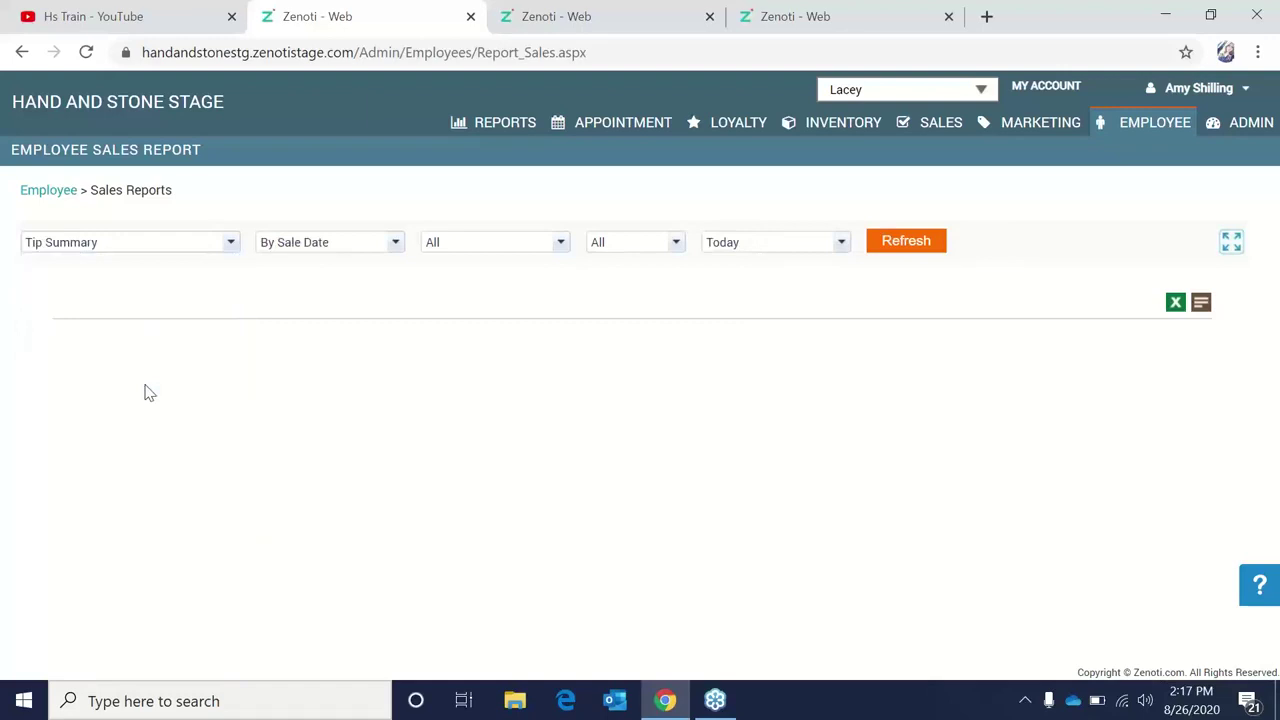
Set a Custom date range 8/25/2020 to 8/25/2020 and refresh the Tip Summary.
click(838, 250)
click(791, 412)
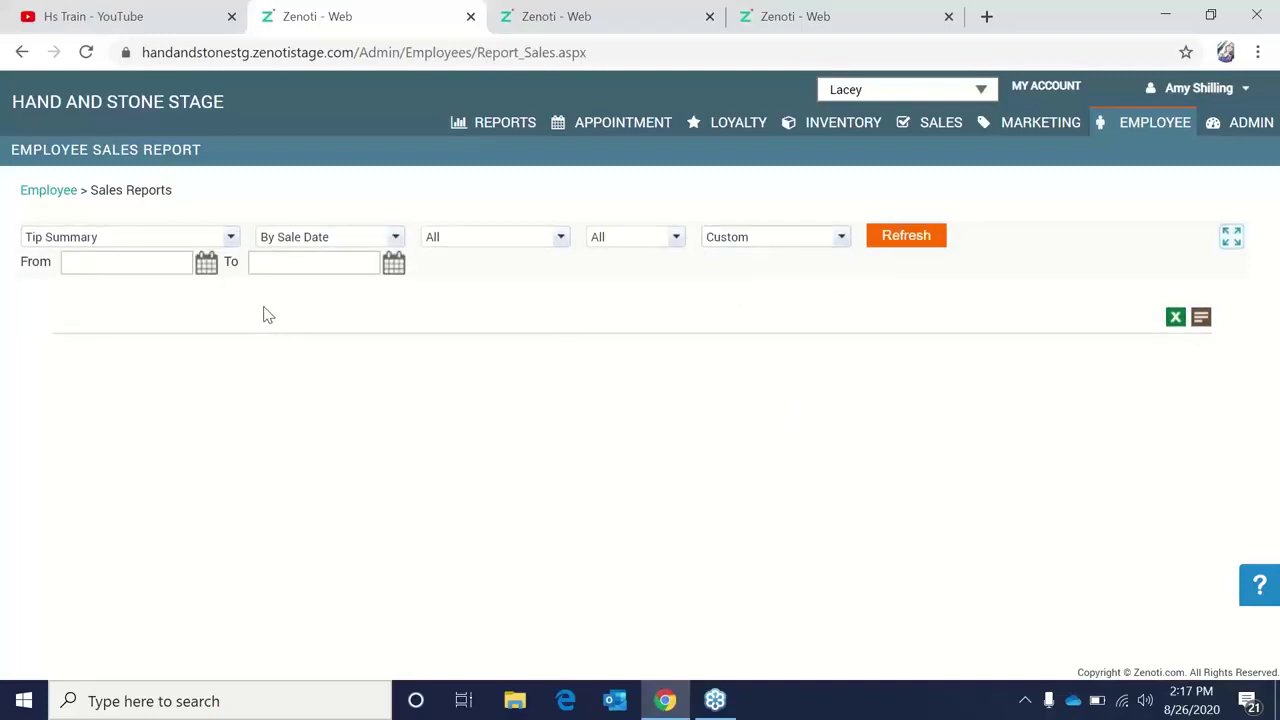
click(209, 268)
click(163, 428)
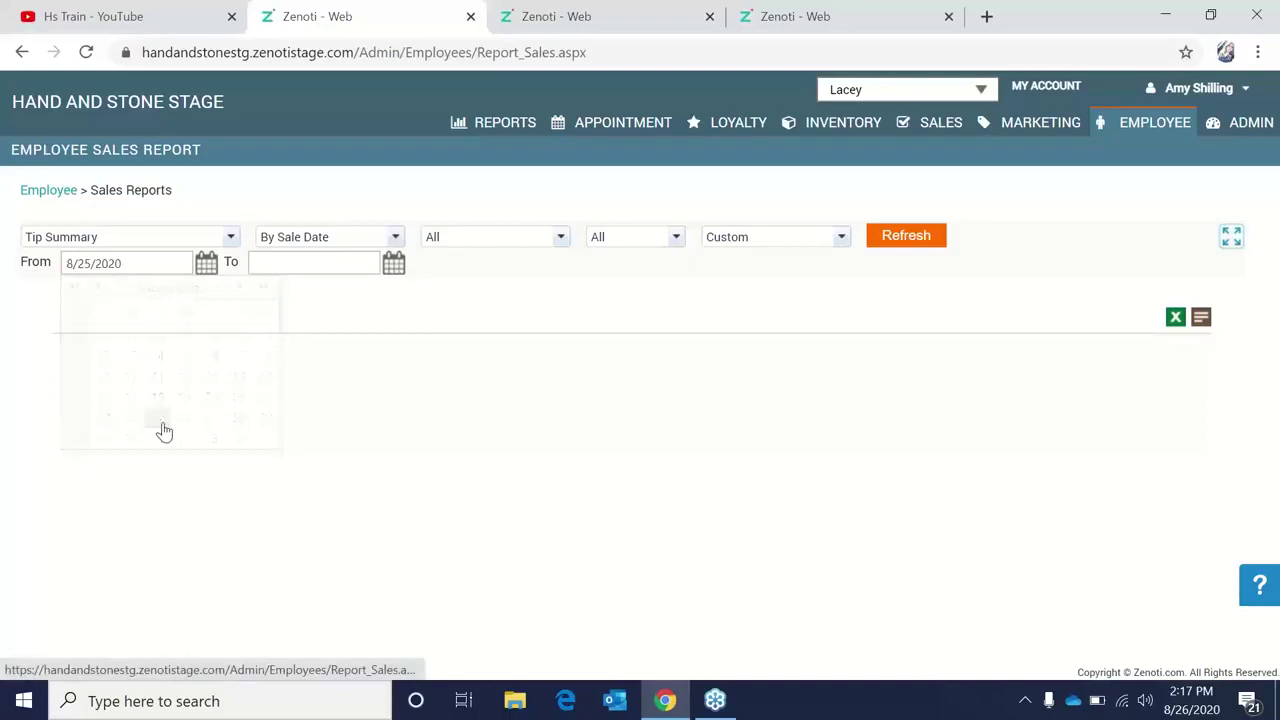
click(400, 270)
click(346, 420)
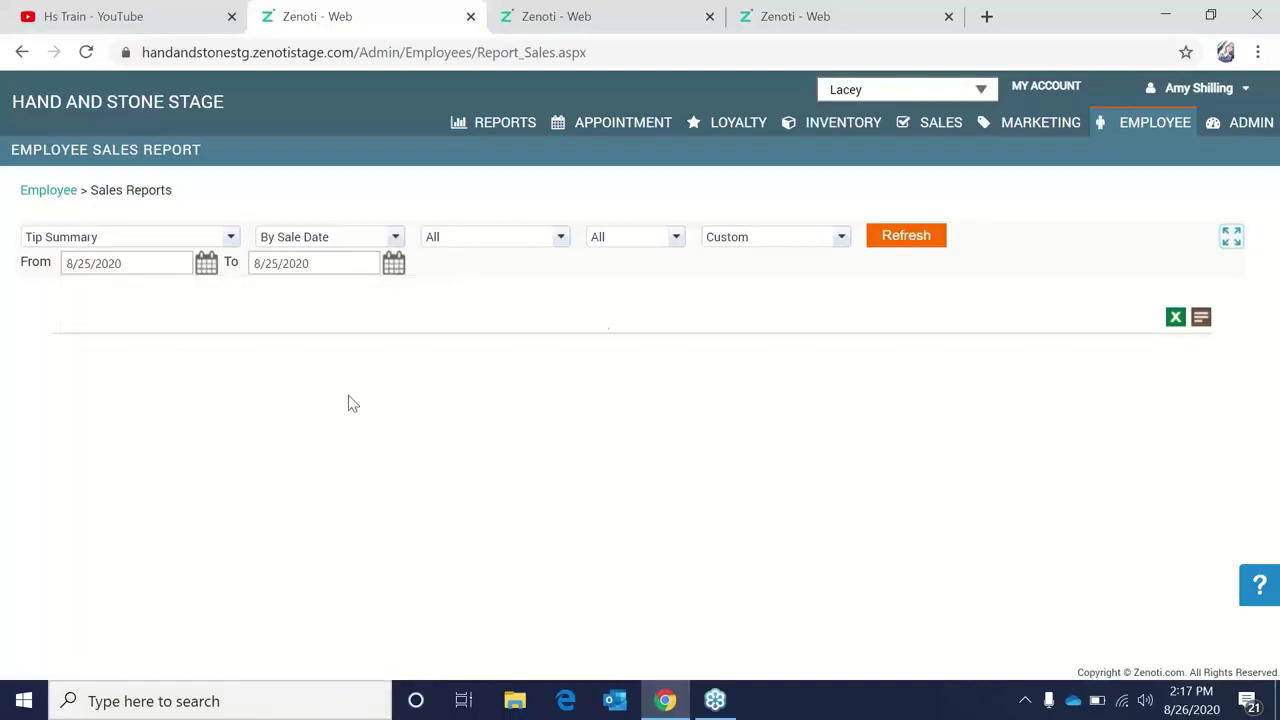
click(906, 236)
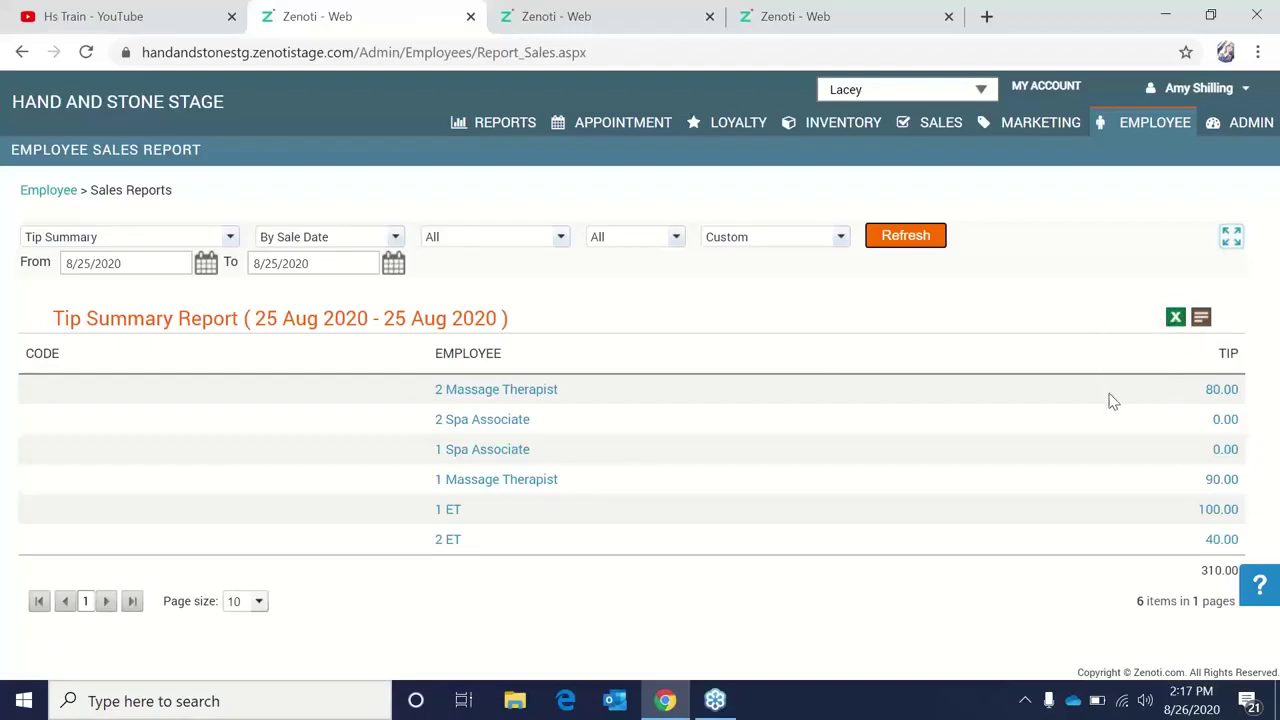
Open the Split Tip breakdown of 2 Massage Therapist's 80.00 tips.
click(1209, 392)
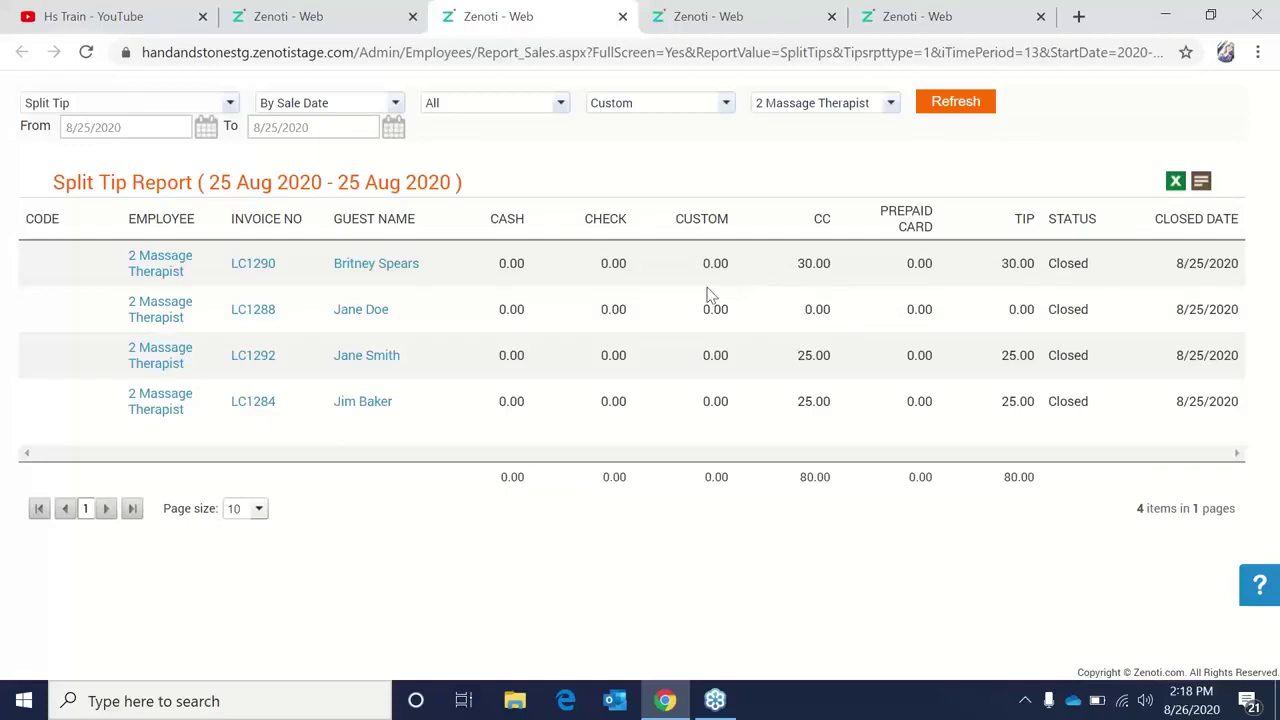
Switch back to the Tip Summary report tab for 25 Aug 2020.
click(288, 10)
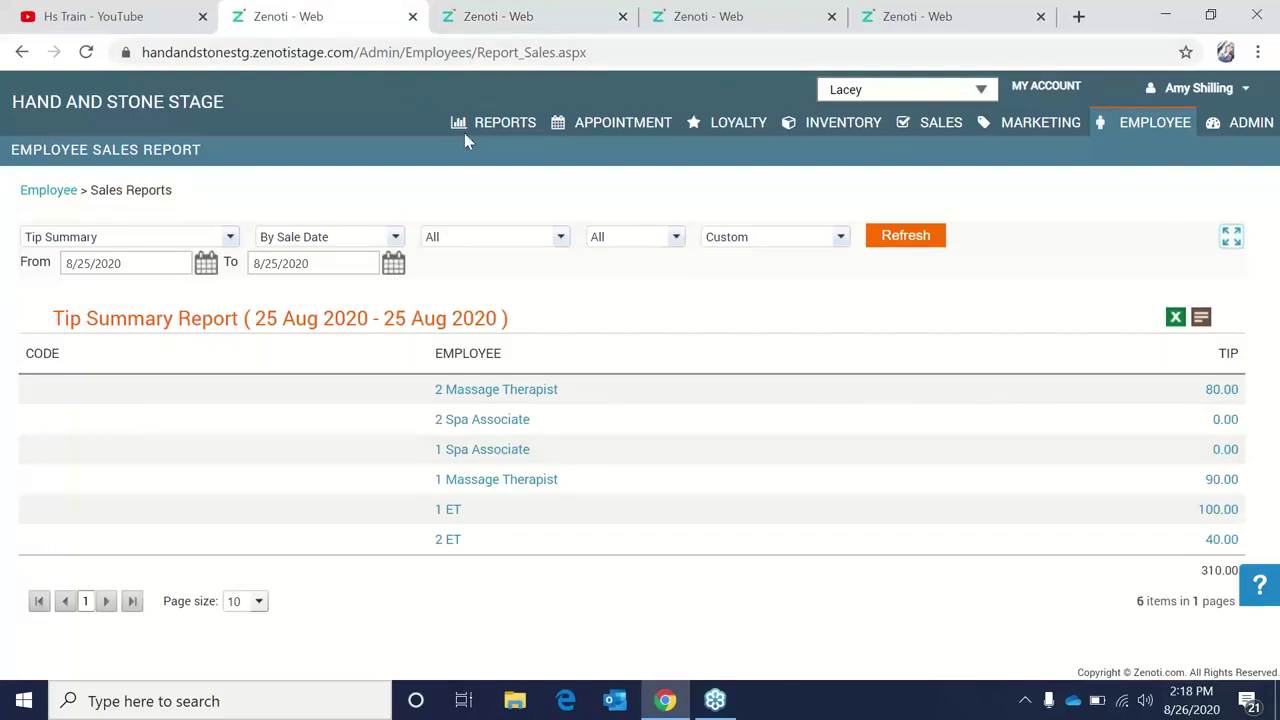
Open Employee > Payroll Reports > Payroll Reports from the dashboard.
click(1125, 133)
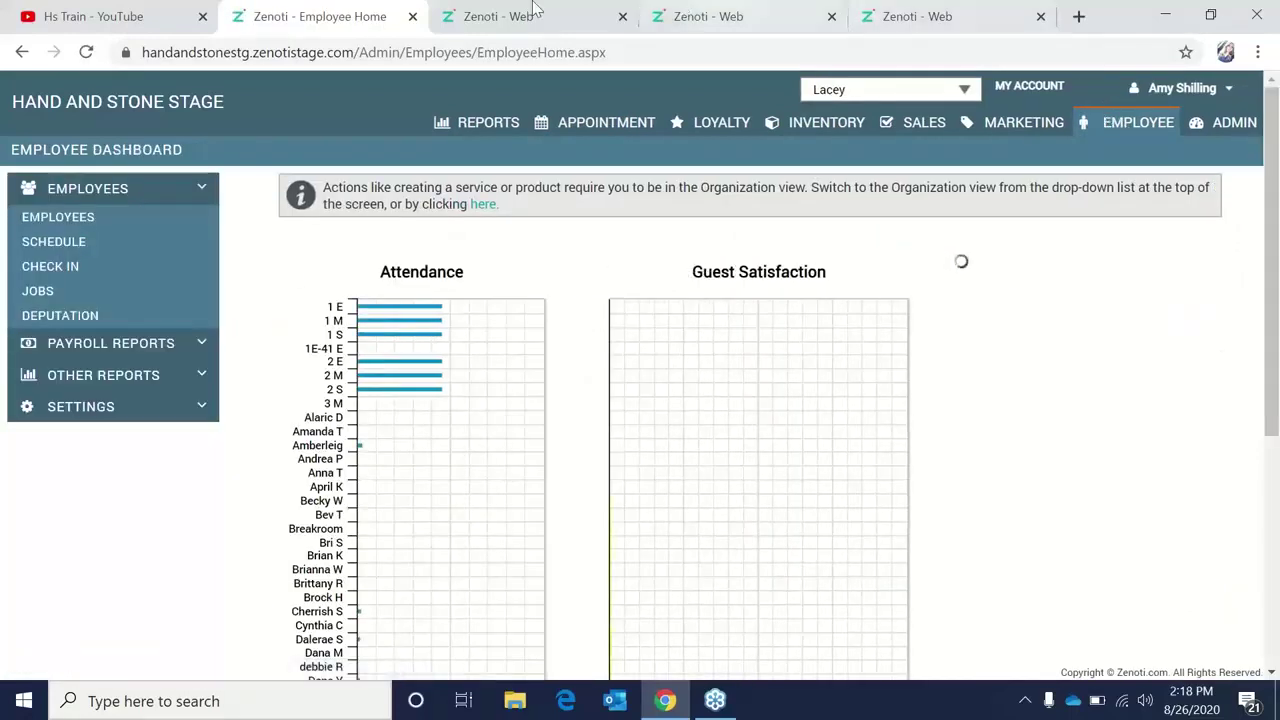
click(170, 345)
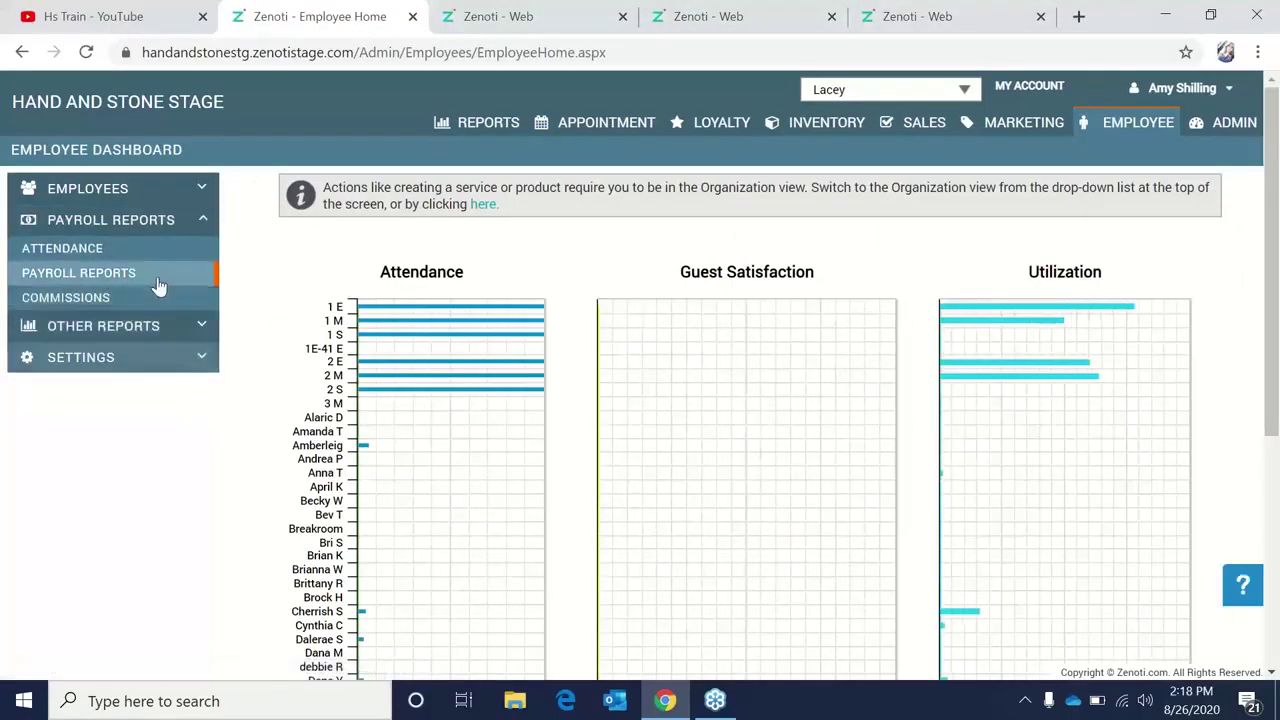
click(158, 283)
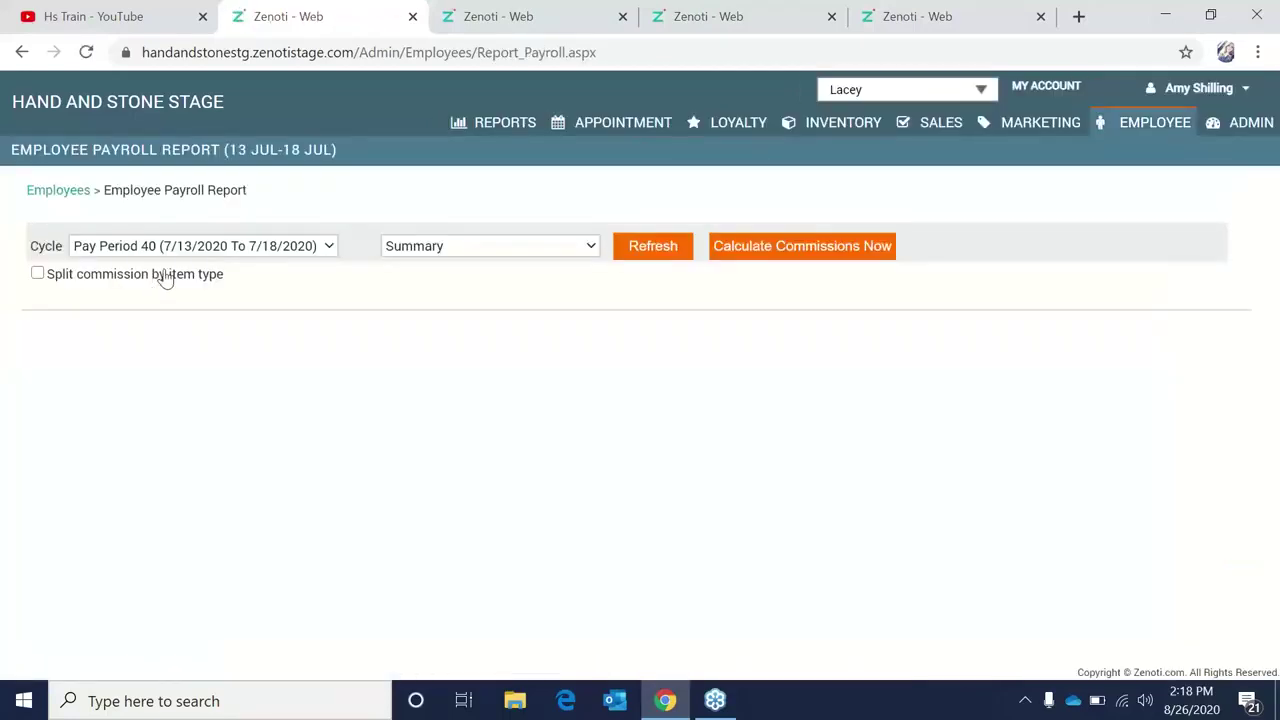
Pick Pay Period 43 (8/16/2020–8/29/2020) with Split commission by item type enabled, then refresh.
click(197, 252)
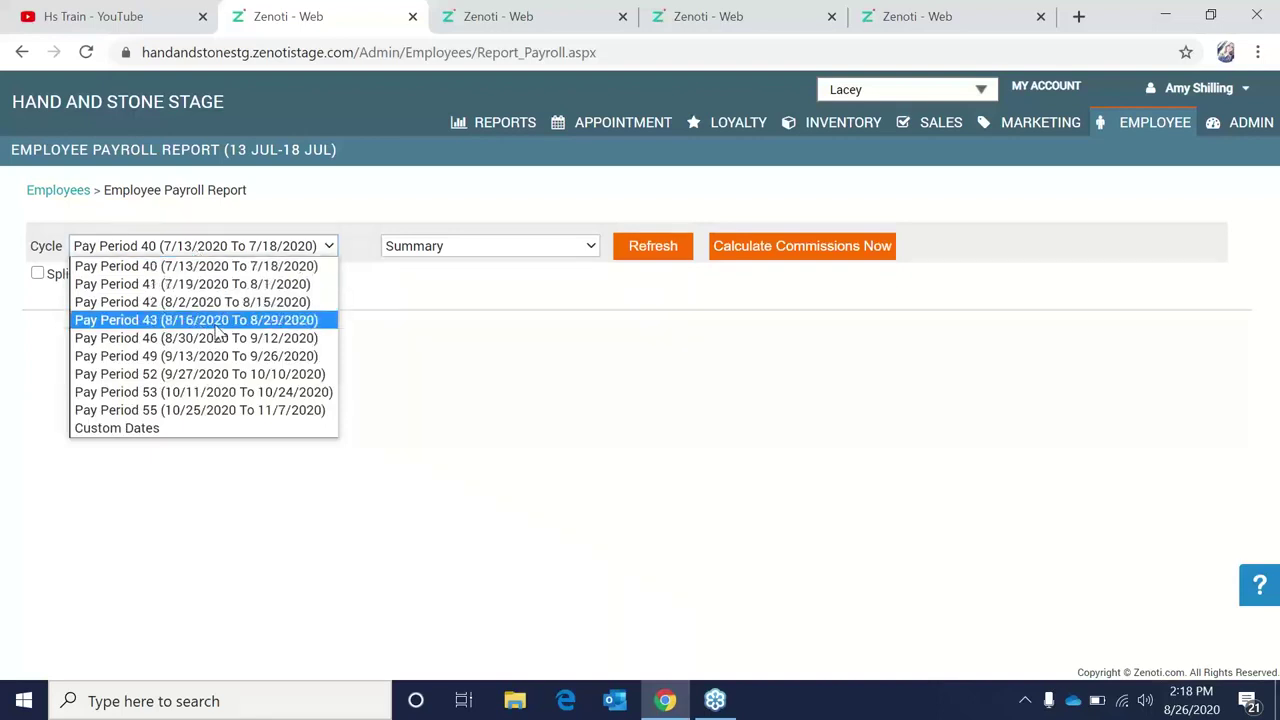
click(215, 324)
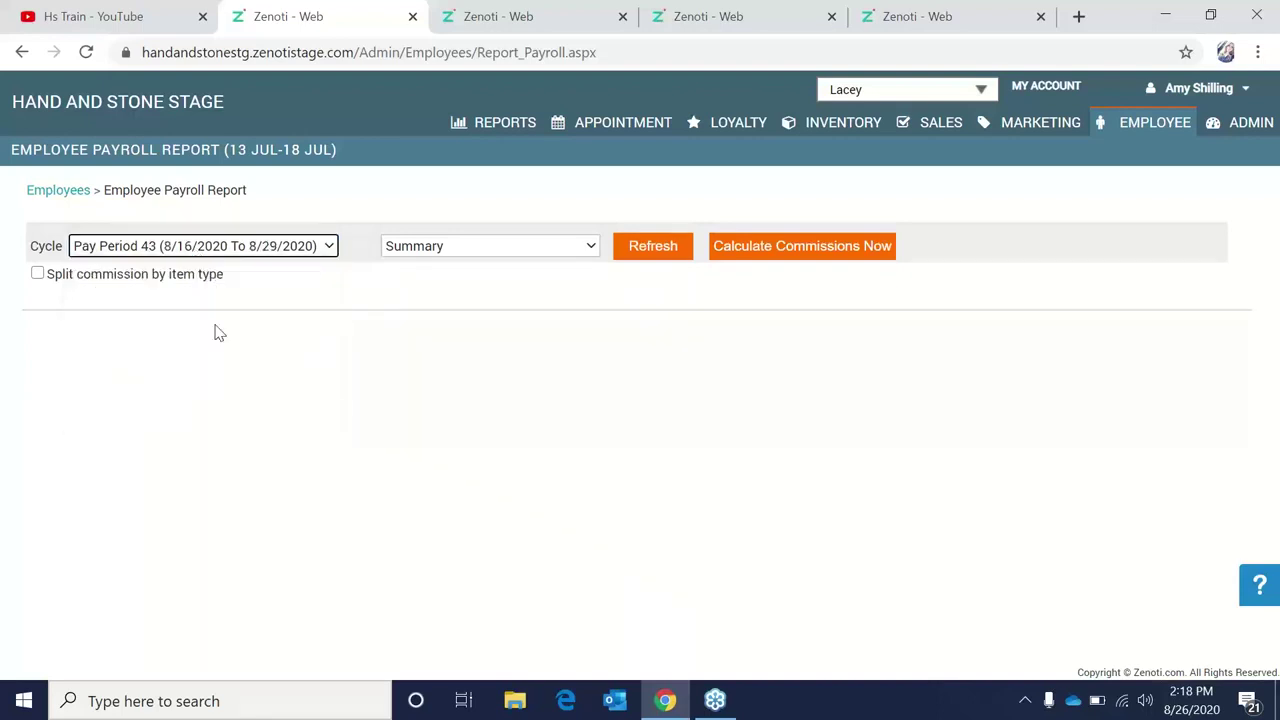
click(39, 274)
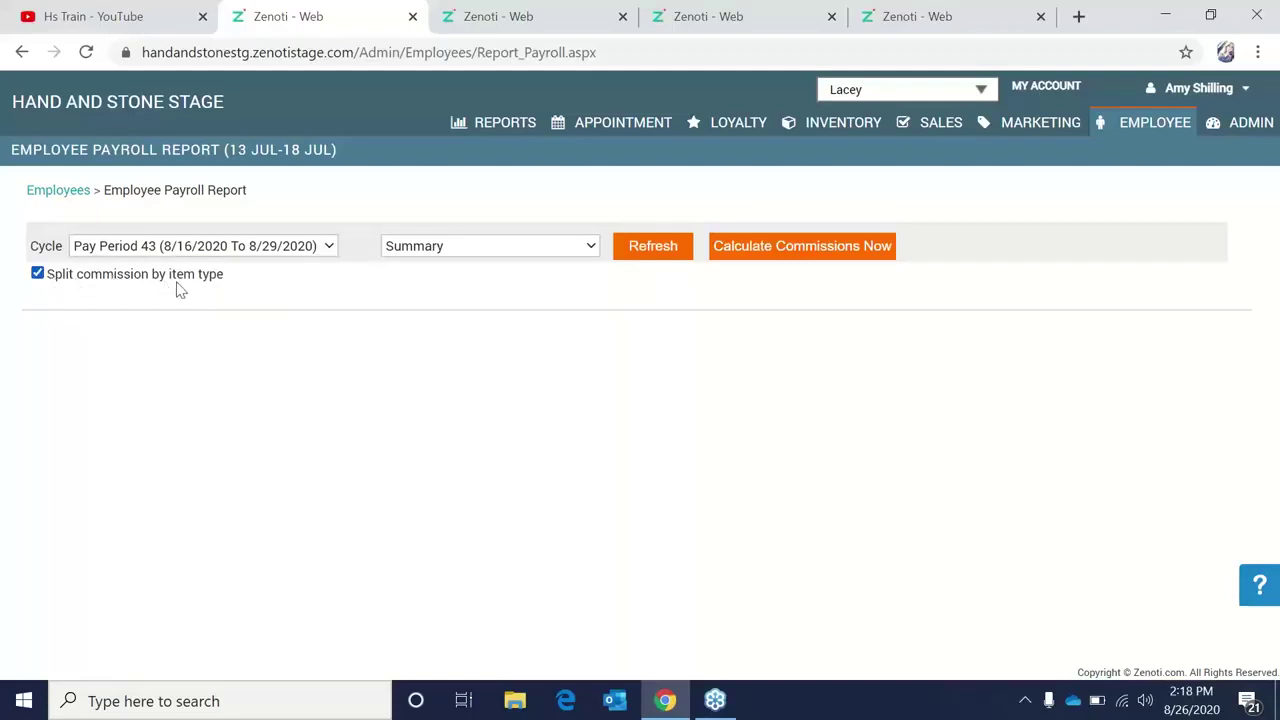
click(669, 249)
Calculate Pay Period 43 commissions and review the grid: 809.84 commissions, 392.00 tips, 94 rows.
click(749, 247)
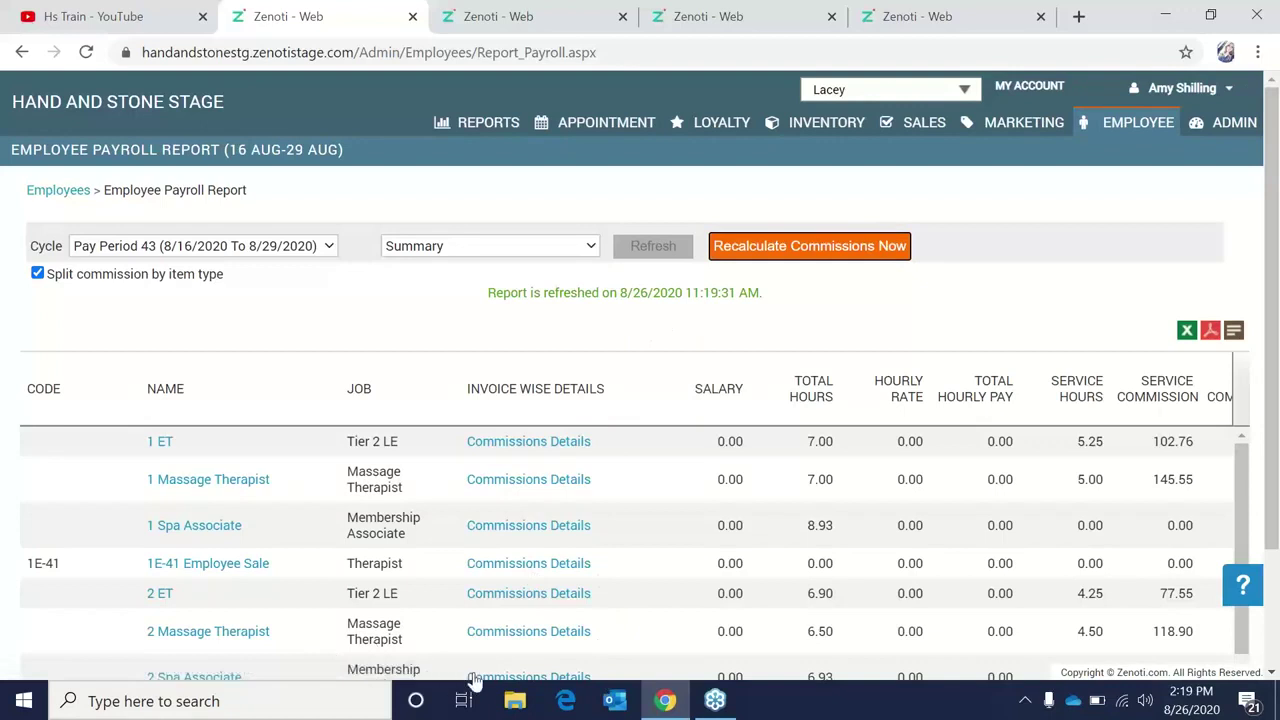
scroll(1000, 591, down, 3)
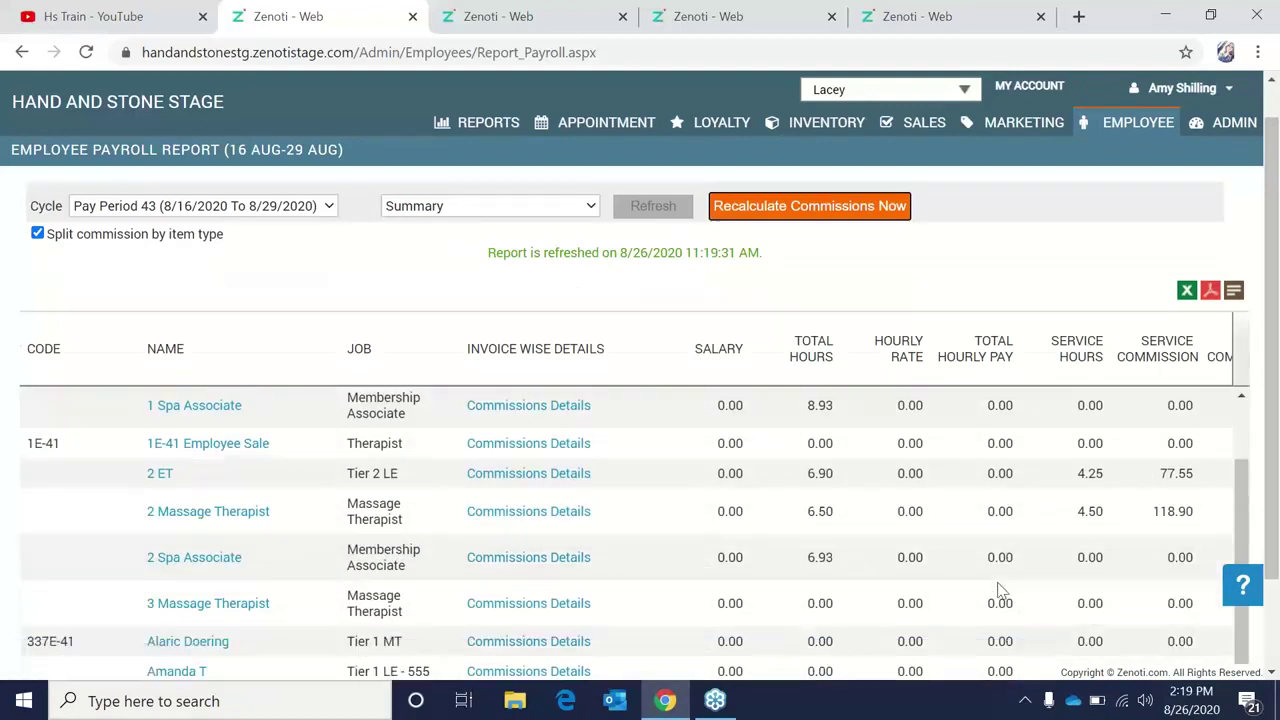
drag(503, 593, 575, 591)
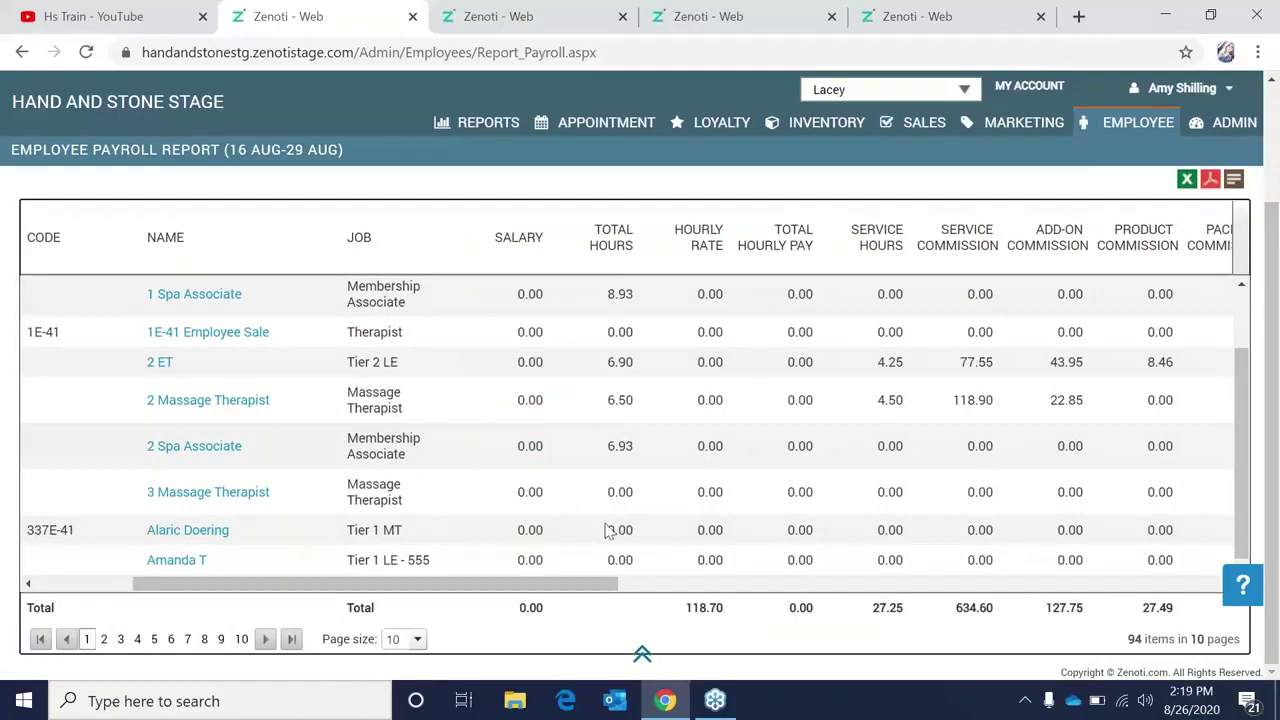
drag(594, 592, 1126, 603)
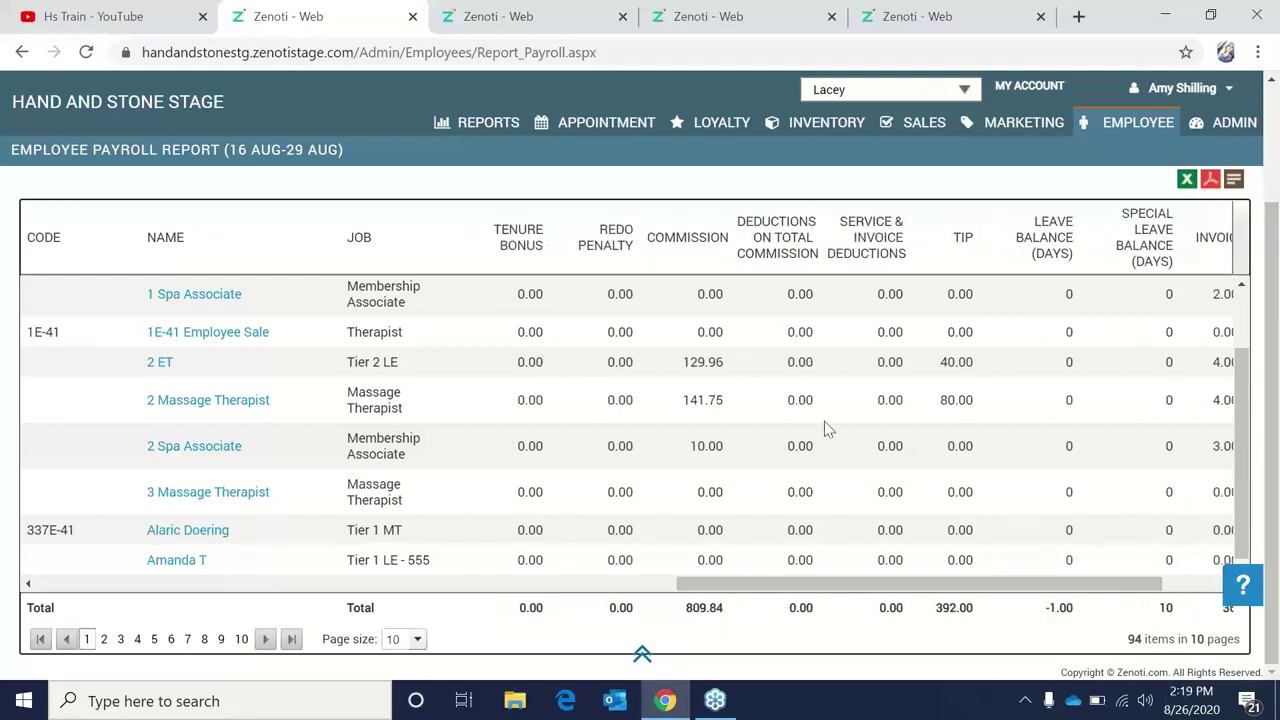
scroll(824, 421, up, 5)
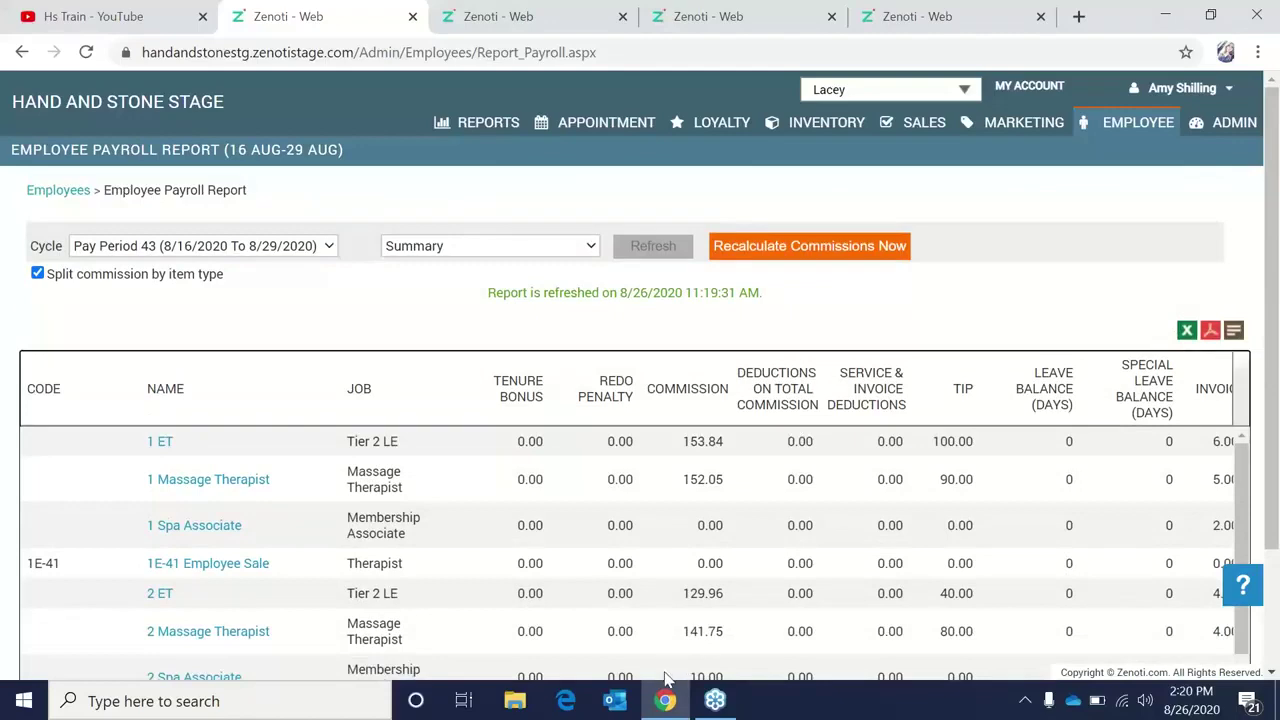
scroll(571, 563, down, 2)
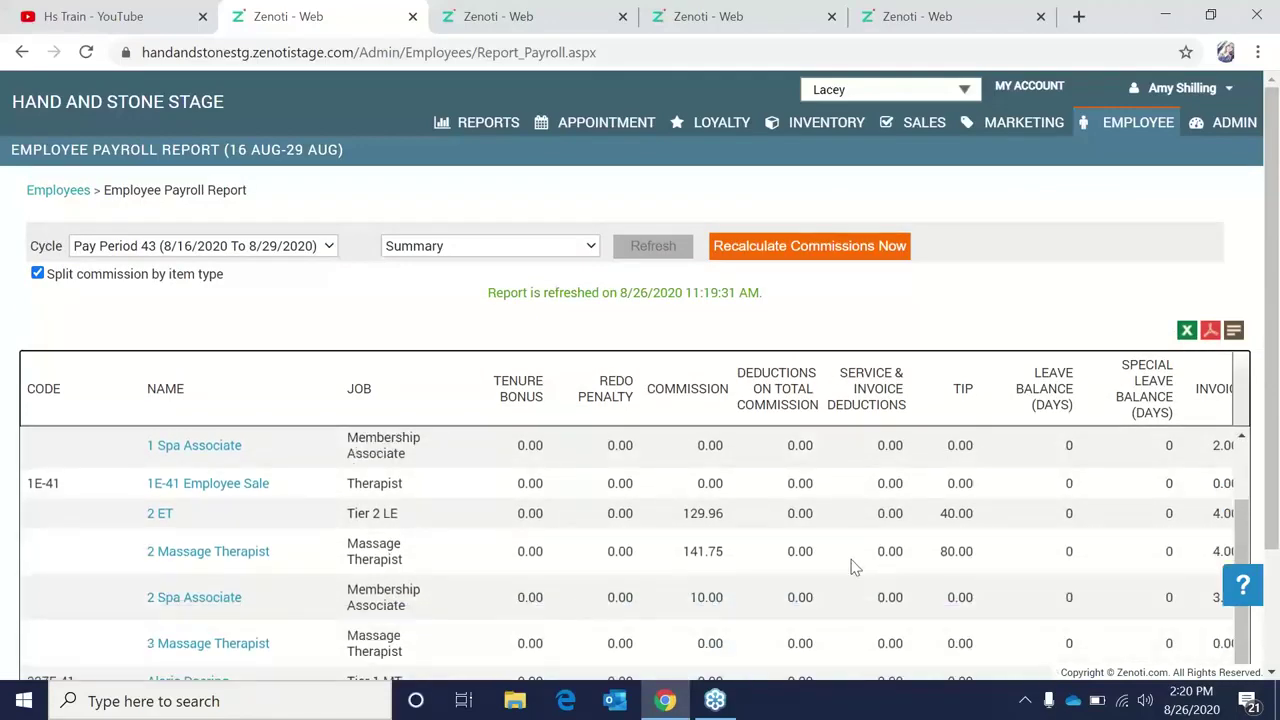
scroll(851, 566, down, 2)
drag(771, 591, 100, 590)
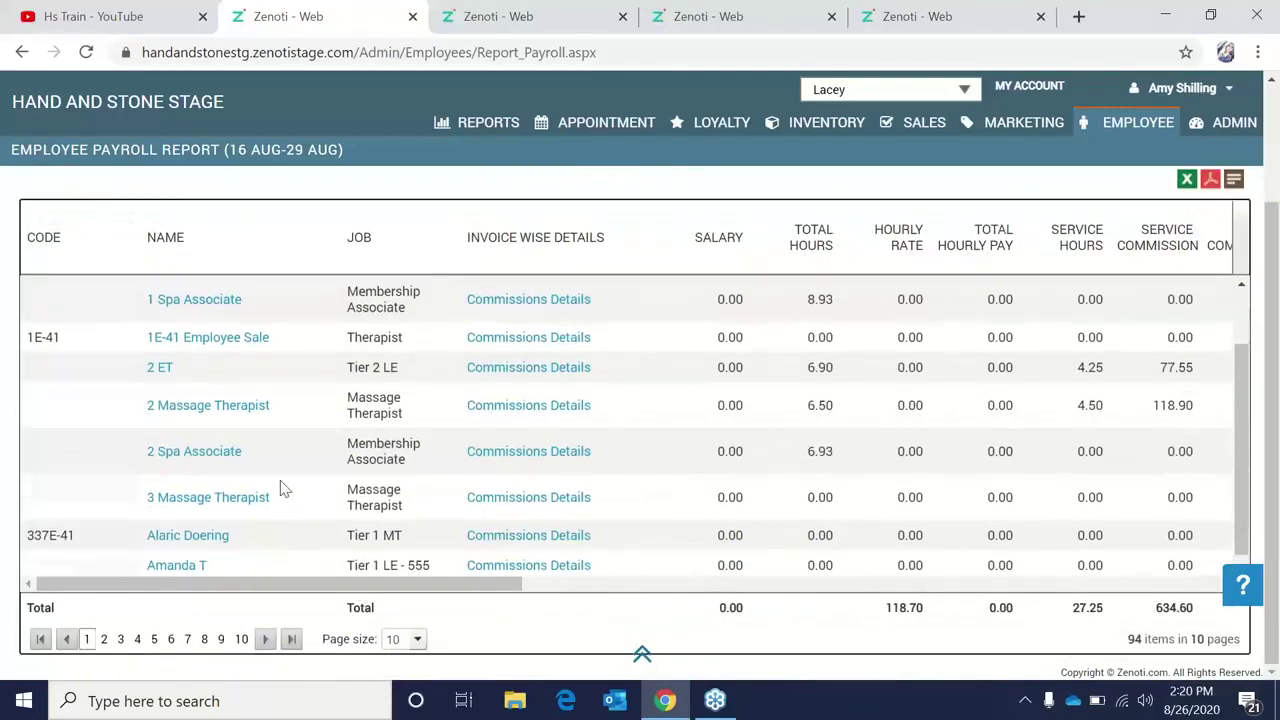
scroll(560, 460, up, 4)
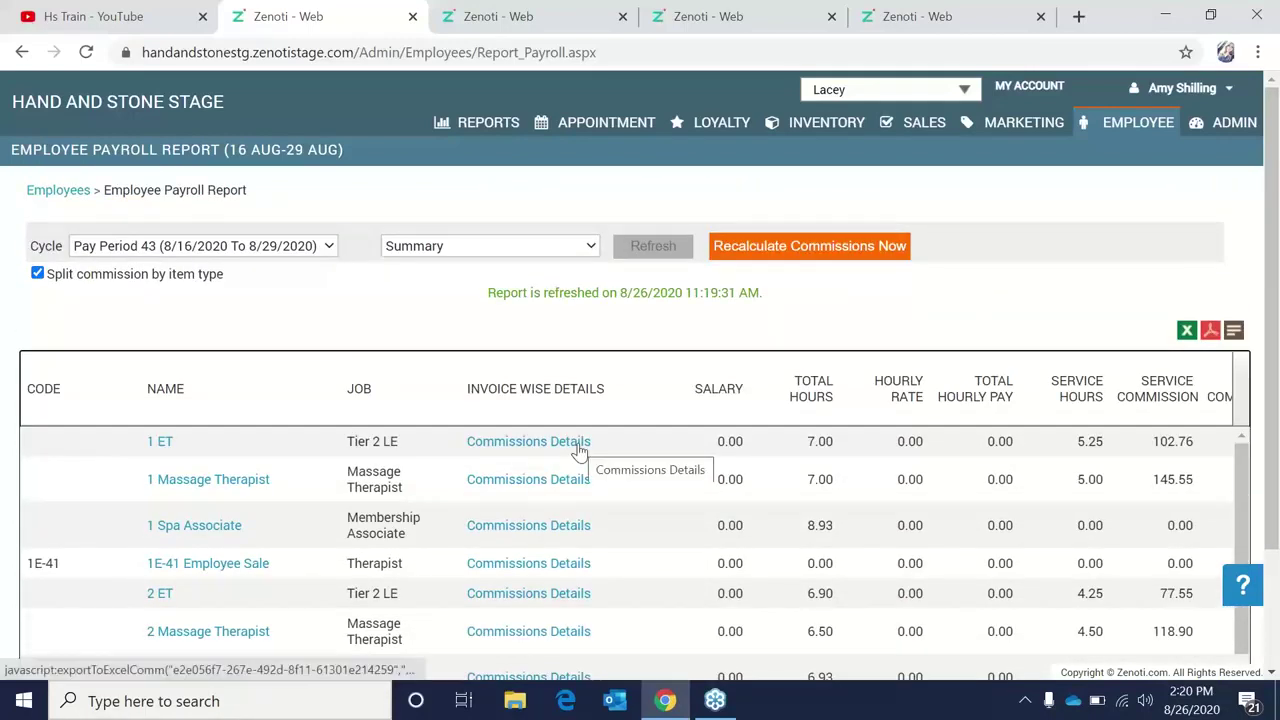
Export 1 ET's commission details as a CommissionDetails .xls file and open it.
click(577, 446)
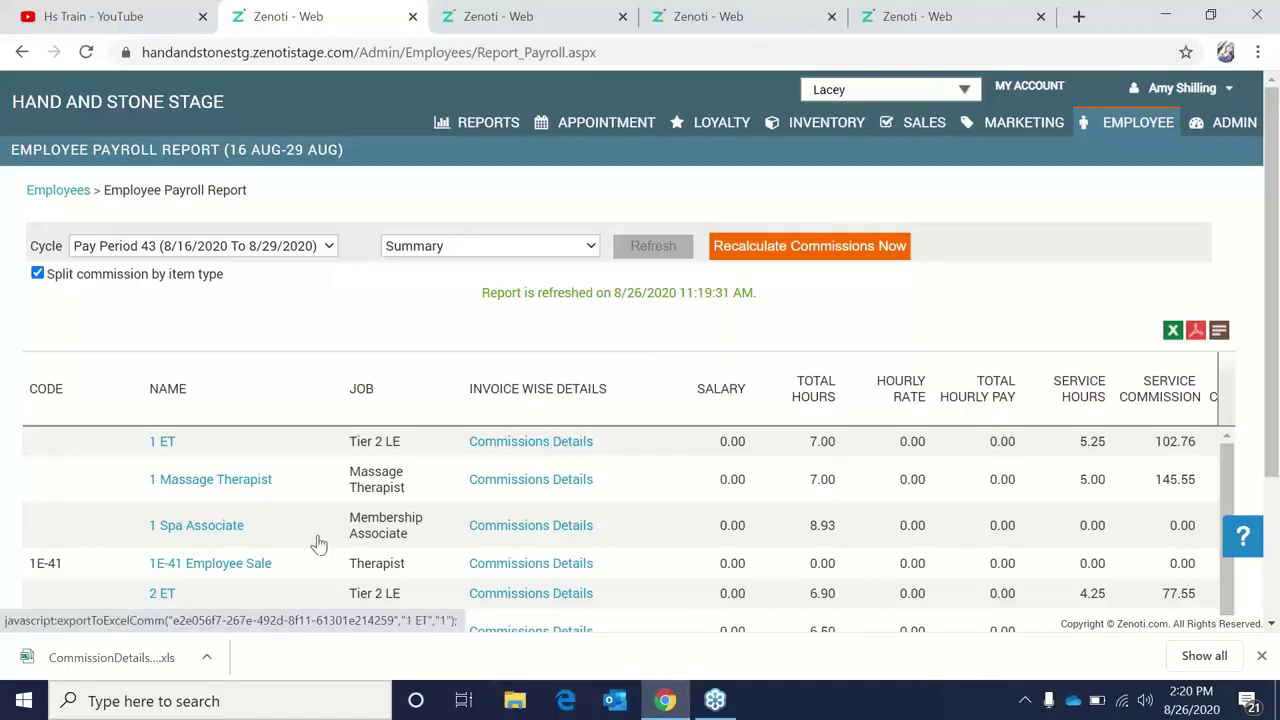
click(206, 657)
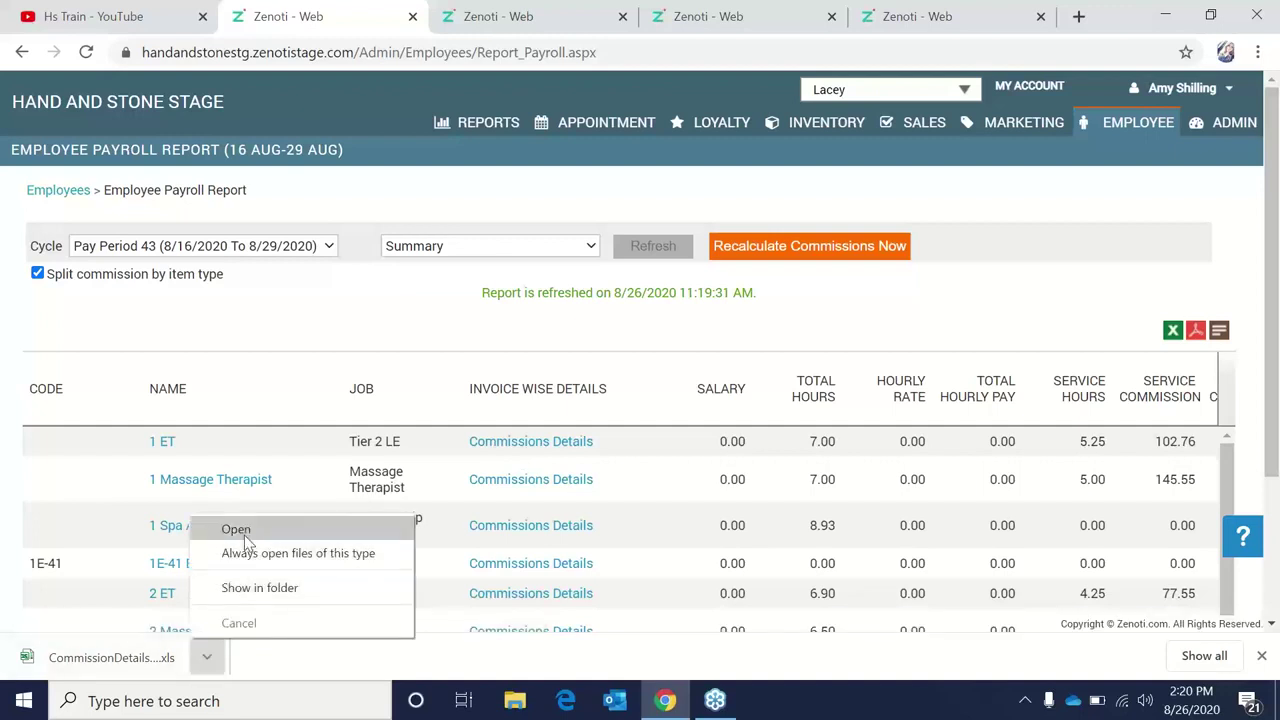
click(240, 532)
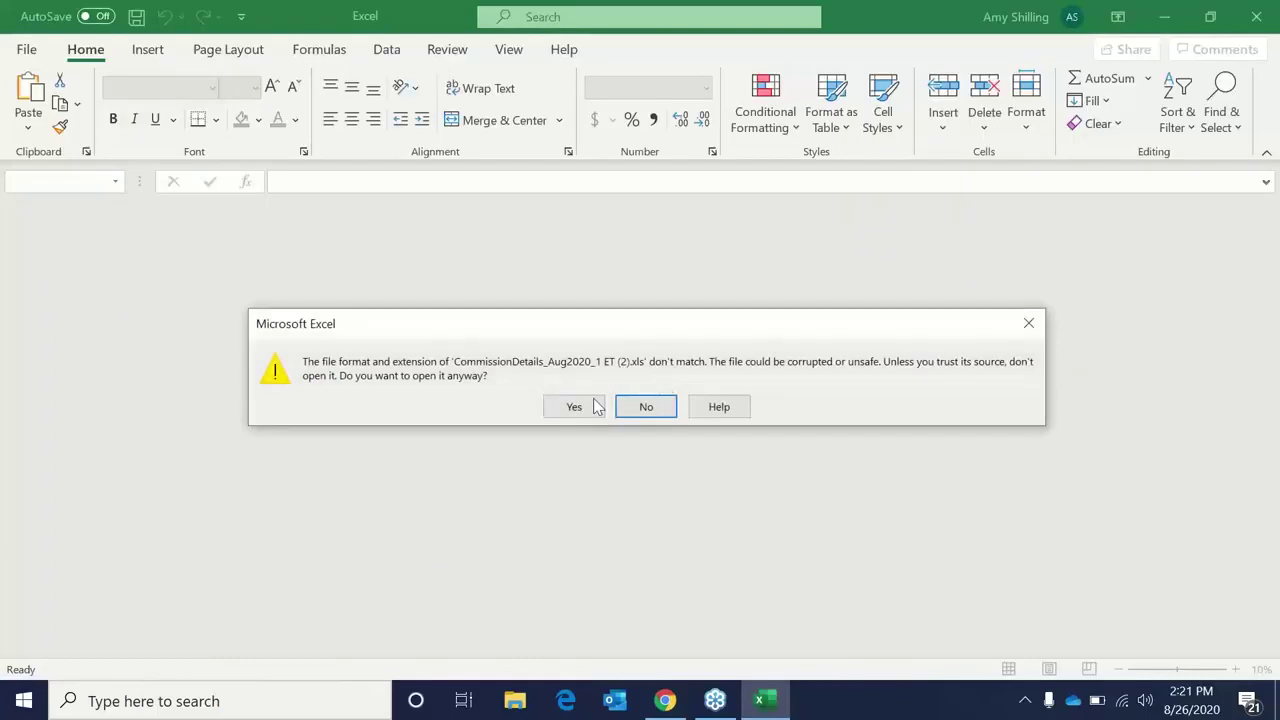
Open 1 ET's workbook past the format warning, review 153.84 commission and 100 tips, then close it.
click(574, 406)
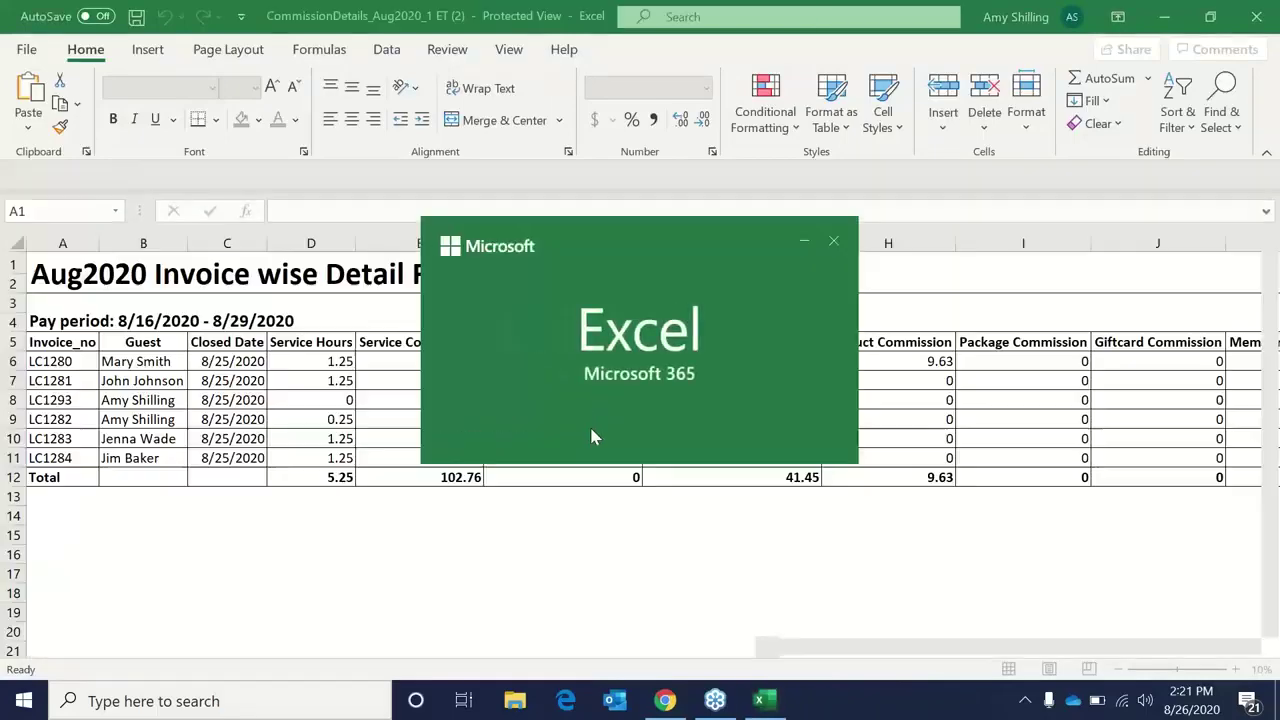
drag(840, 648, 826, 660)
drag(909, 644, 1128, 640)
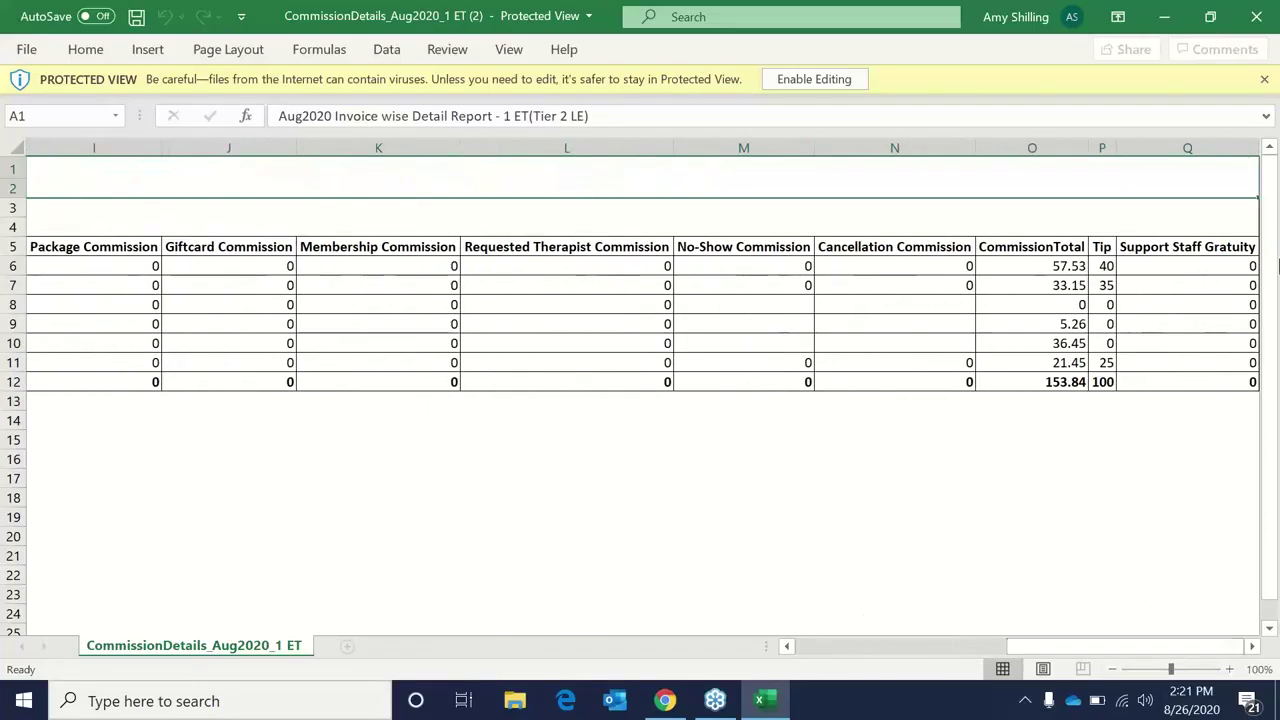
click(1241, 24)
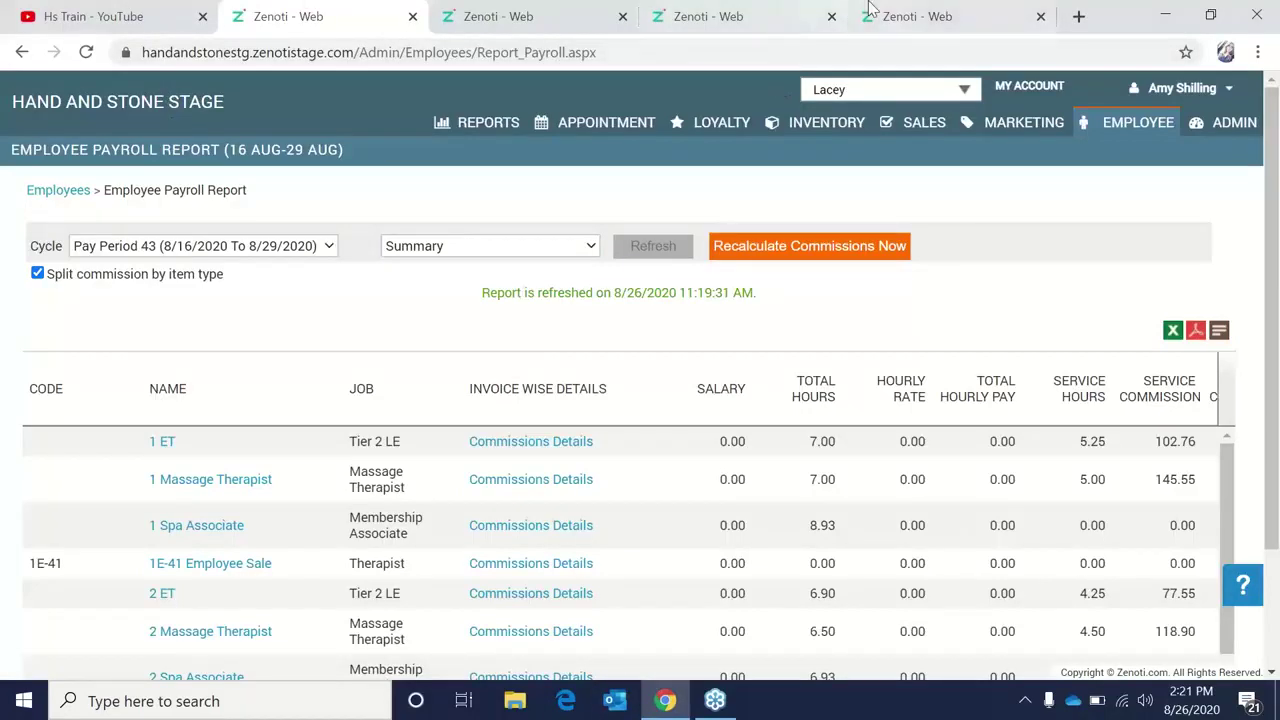
Close two spare tabs and sign in to Zenoti in a new tab with the saved username.
click(1040, 16)
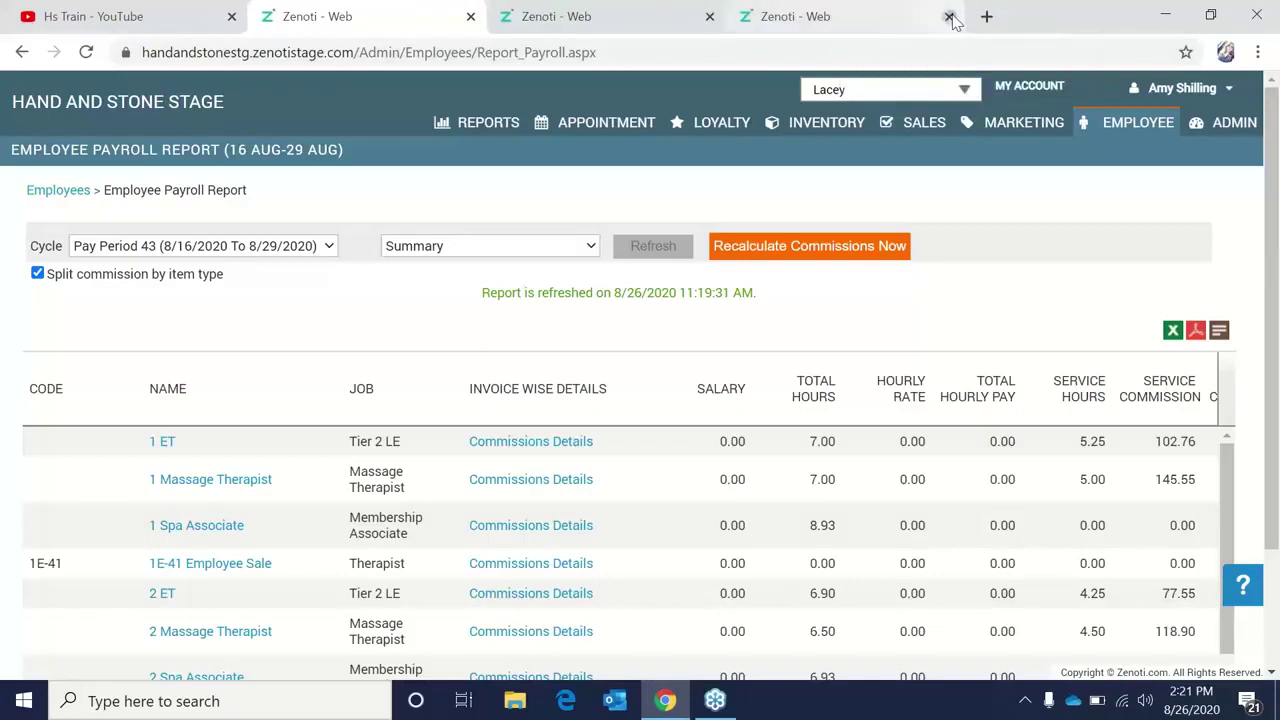
click(943, 17)
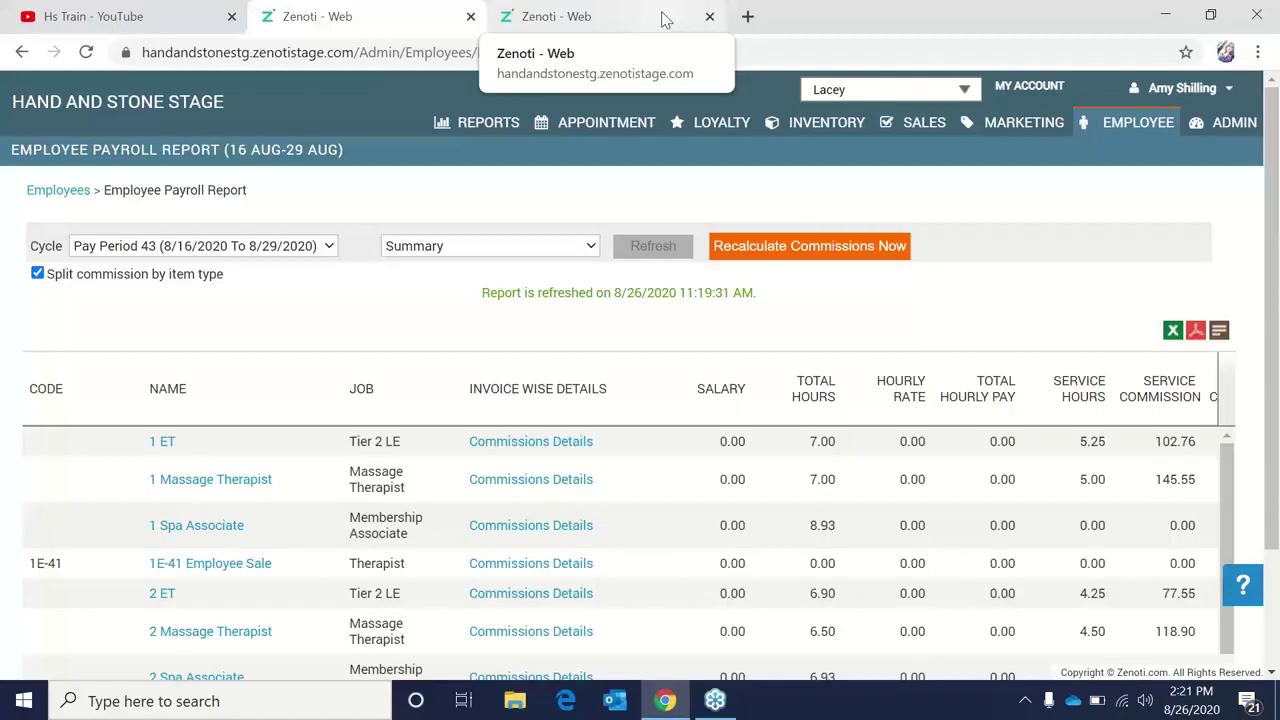
click(745, 18)
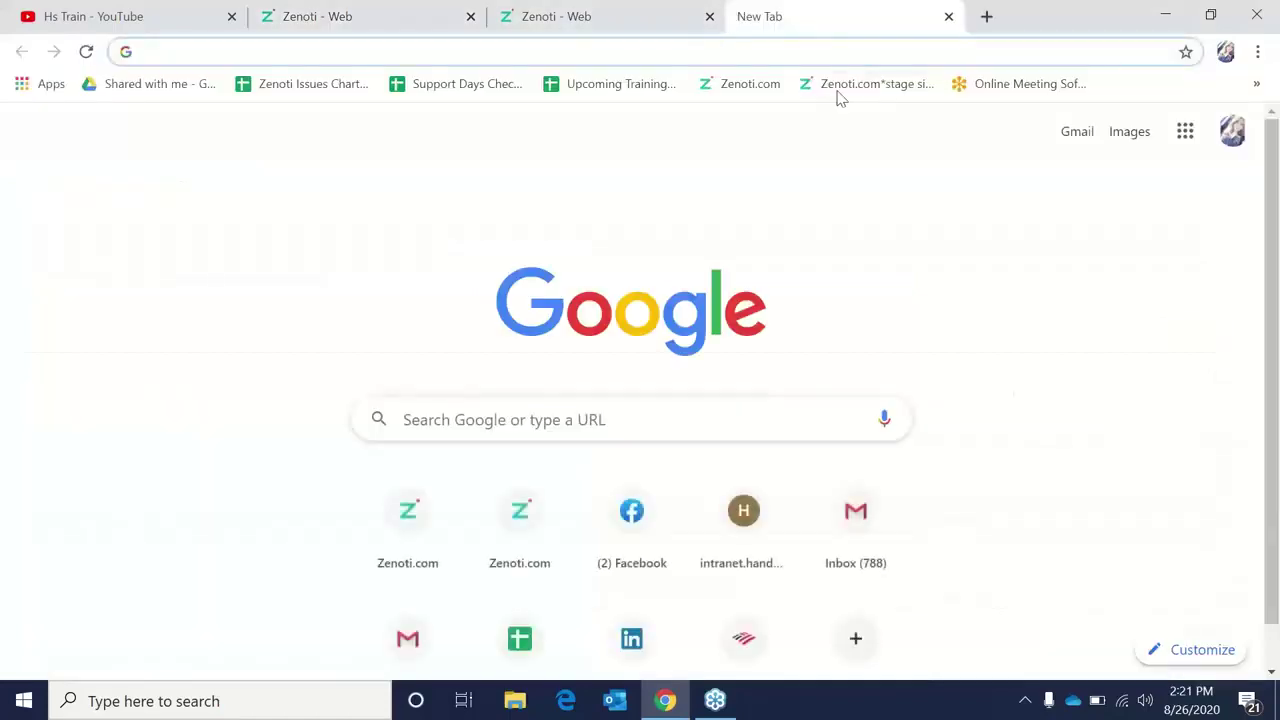
click(757, 88)
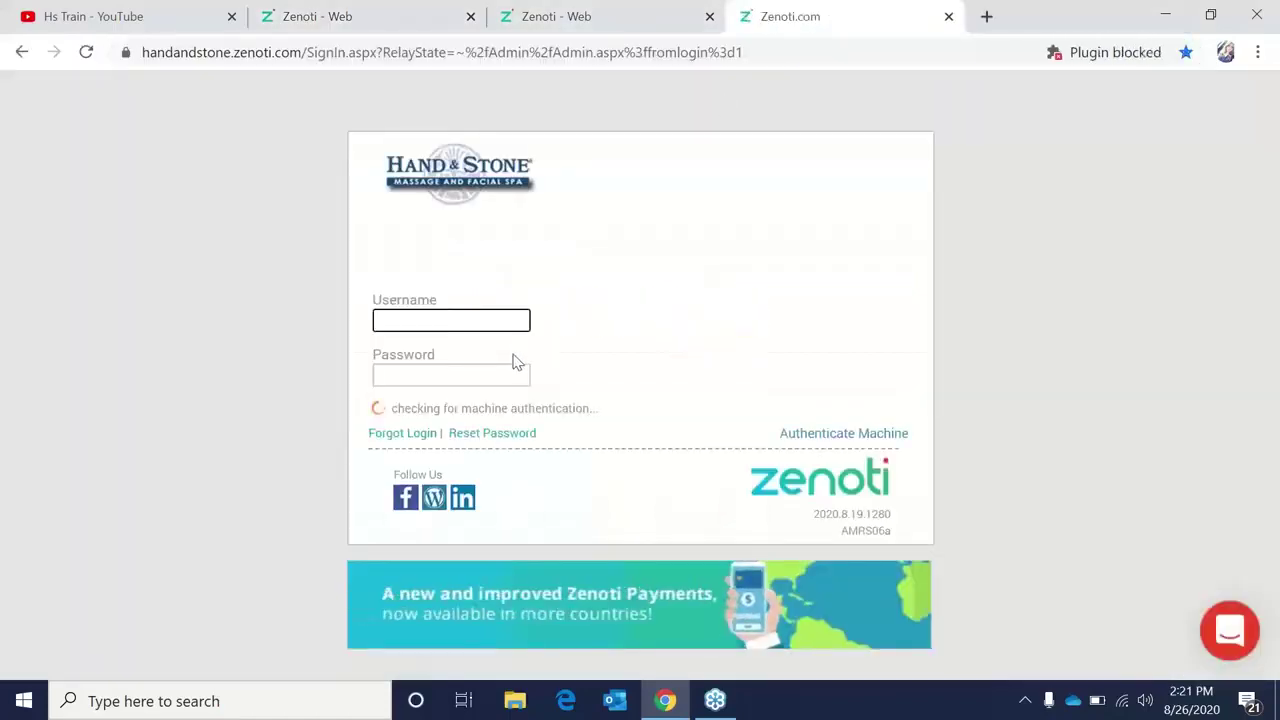
click(517, 359)
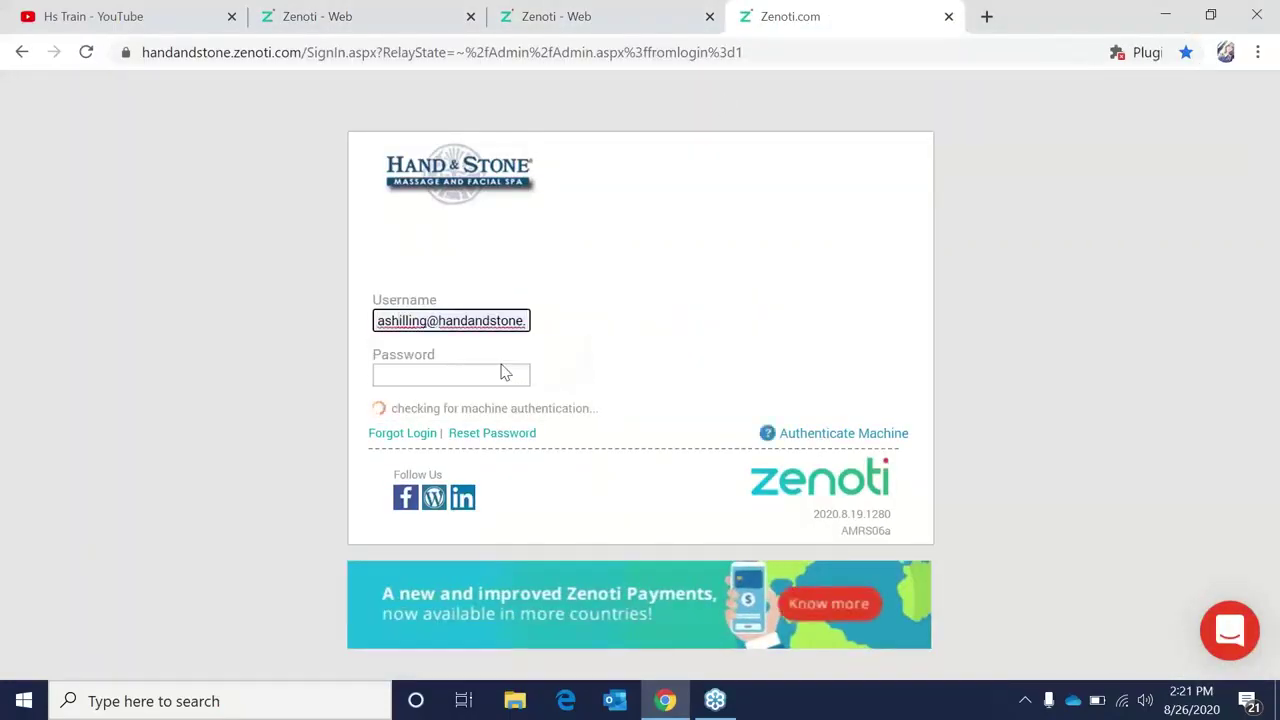
click(490, 373)
text(•••••••••)
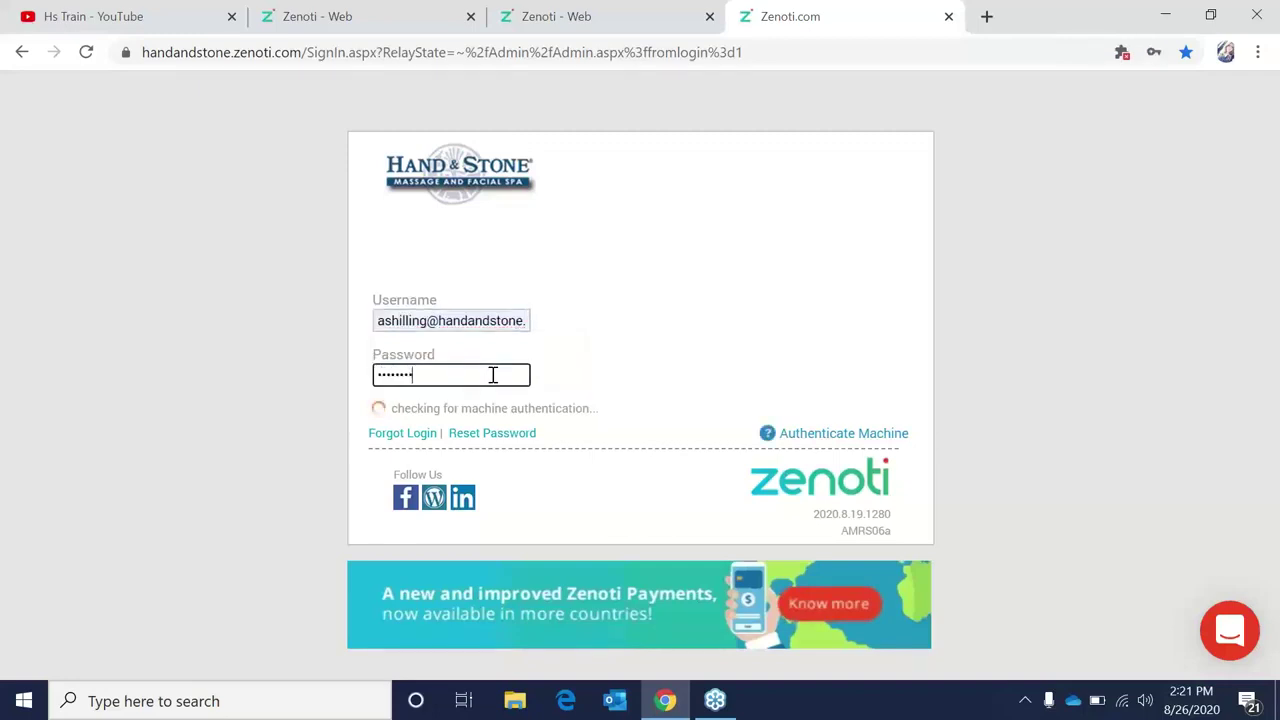
key(Return)
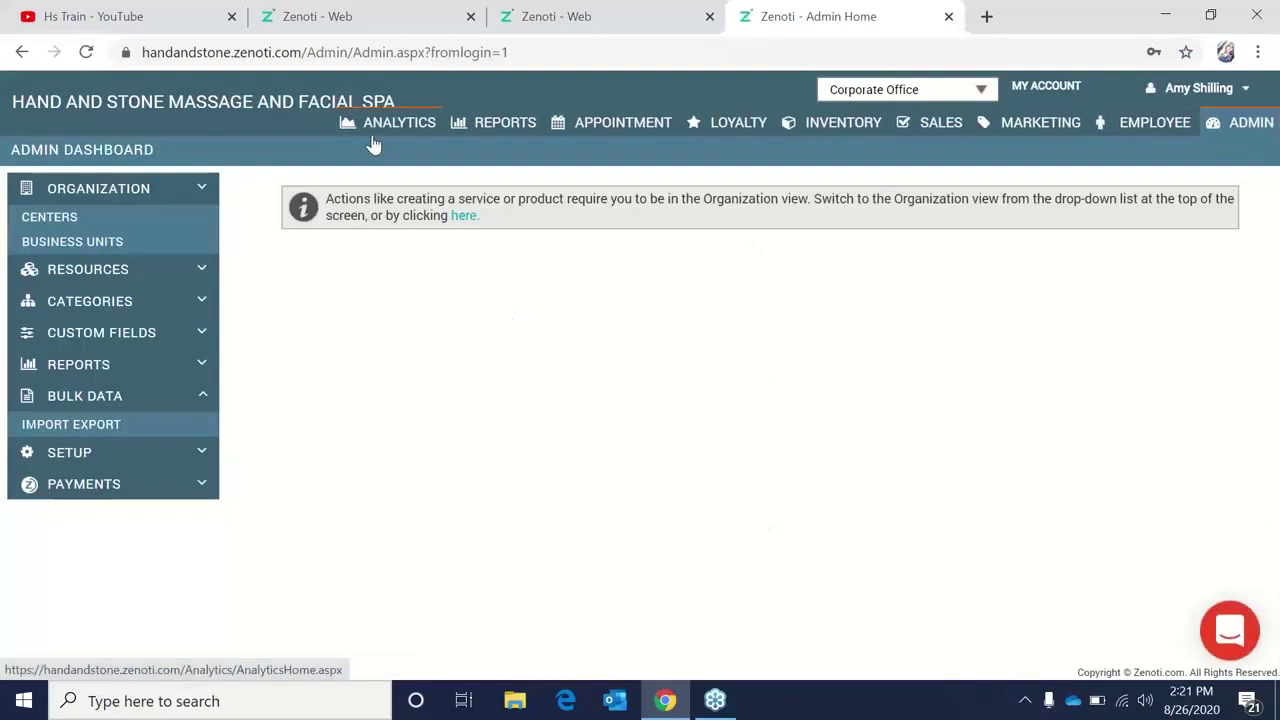
Launch Zenoti Analytics from the Analytics Plus View All report list.
click(371, 124)
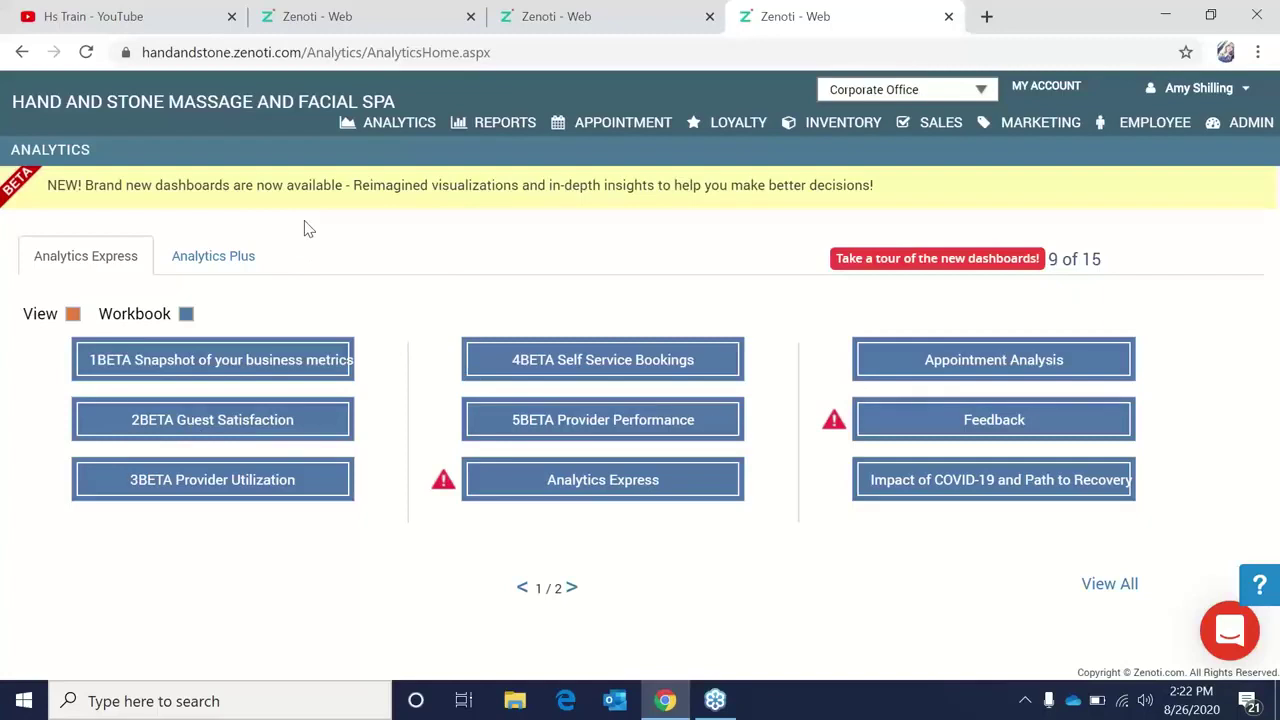
click(243, 261)
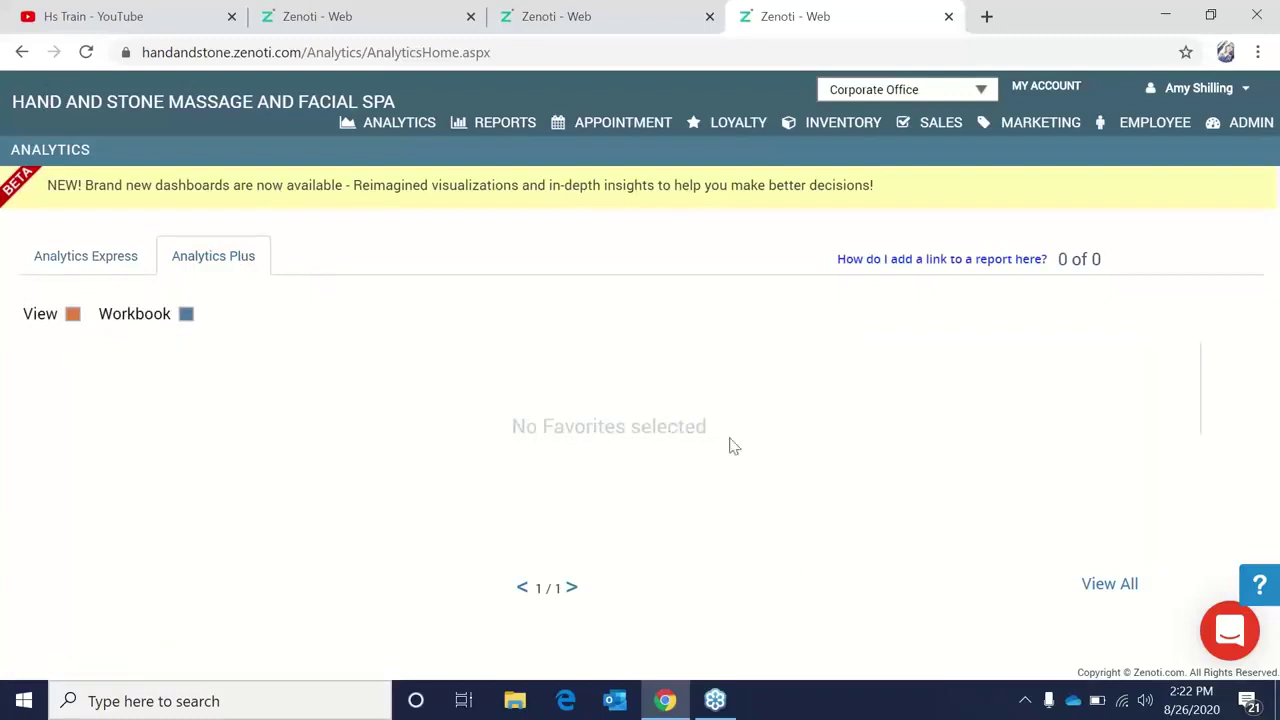
click(1130, 594)
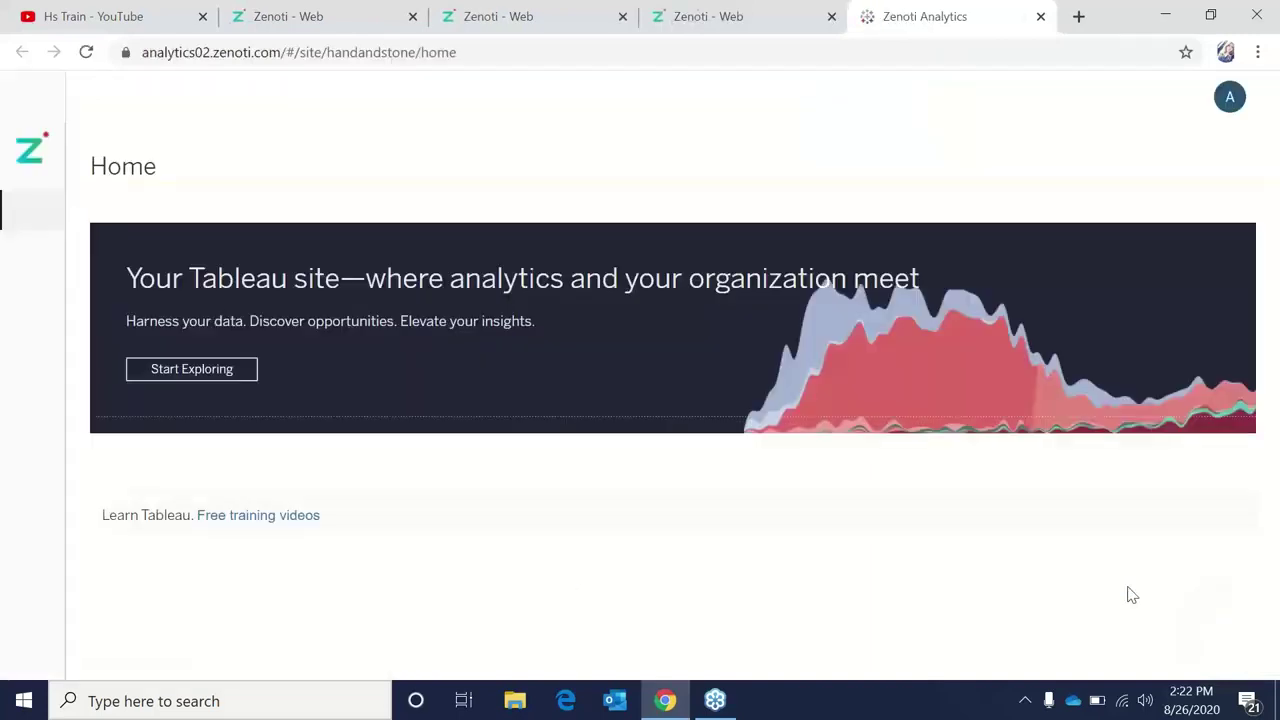
Open the Employee Payroll Report from Recents on the Tableau Home page.
scroll(1277, 260, down, 5)
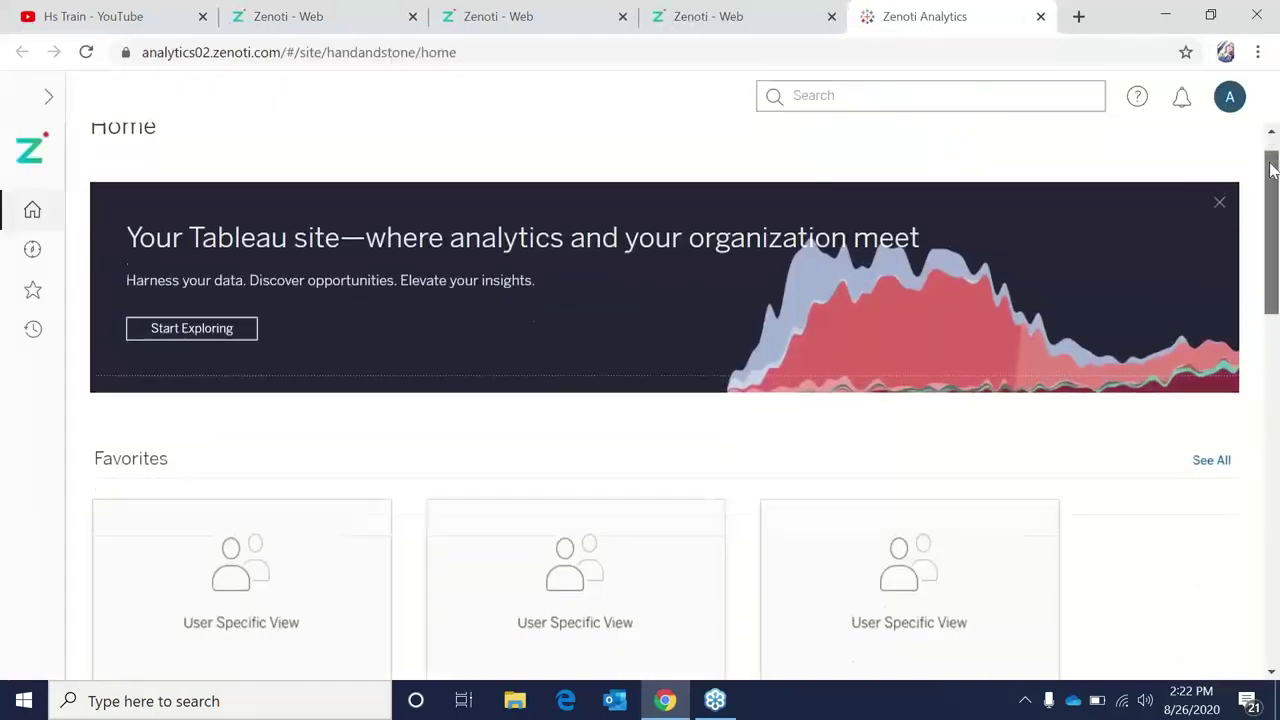
drag(1277, 288, 1277, 210)
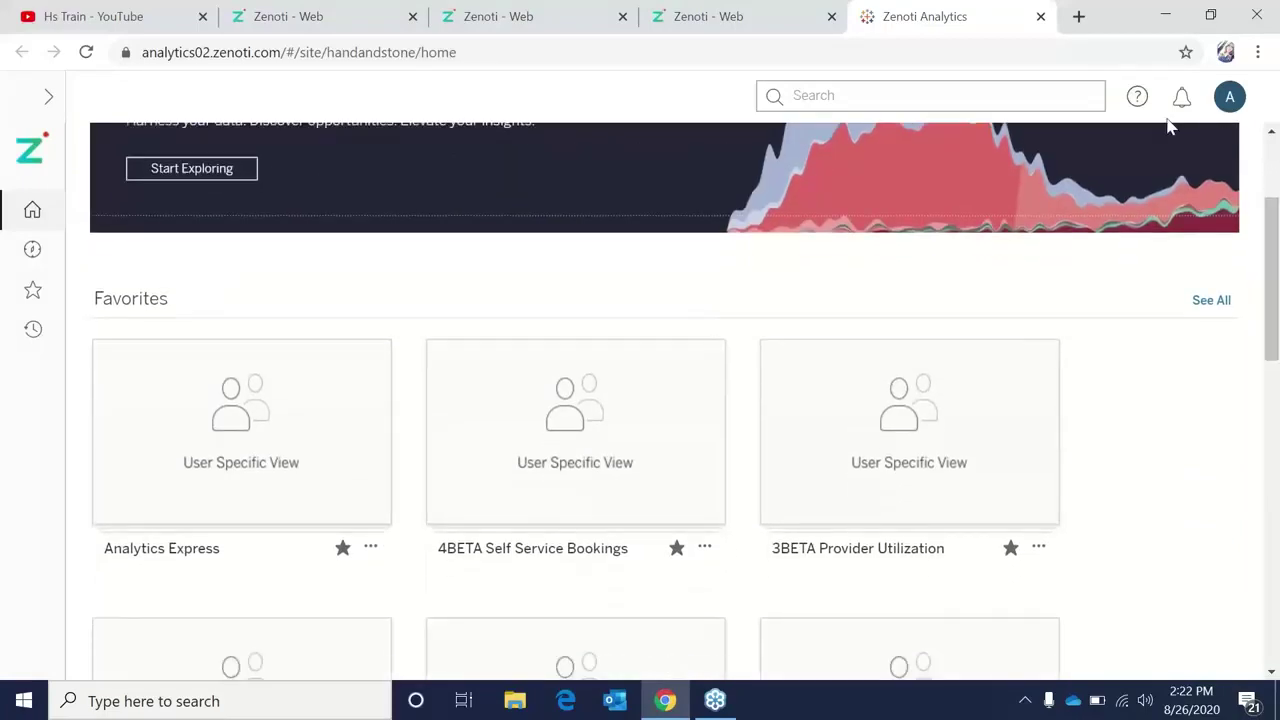
click(1043, 92)
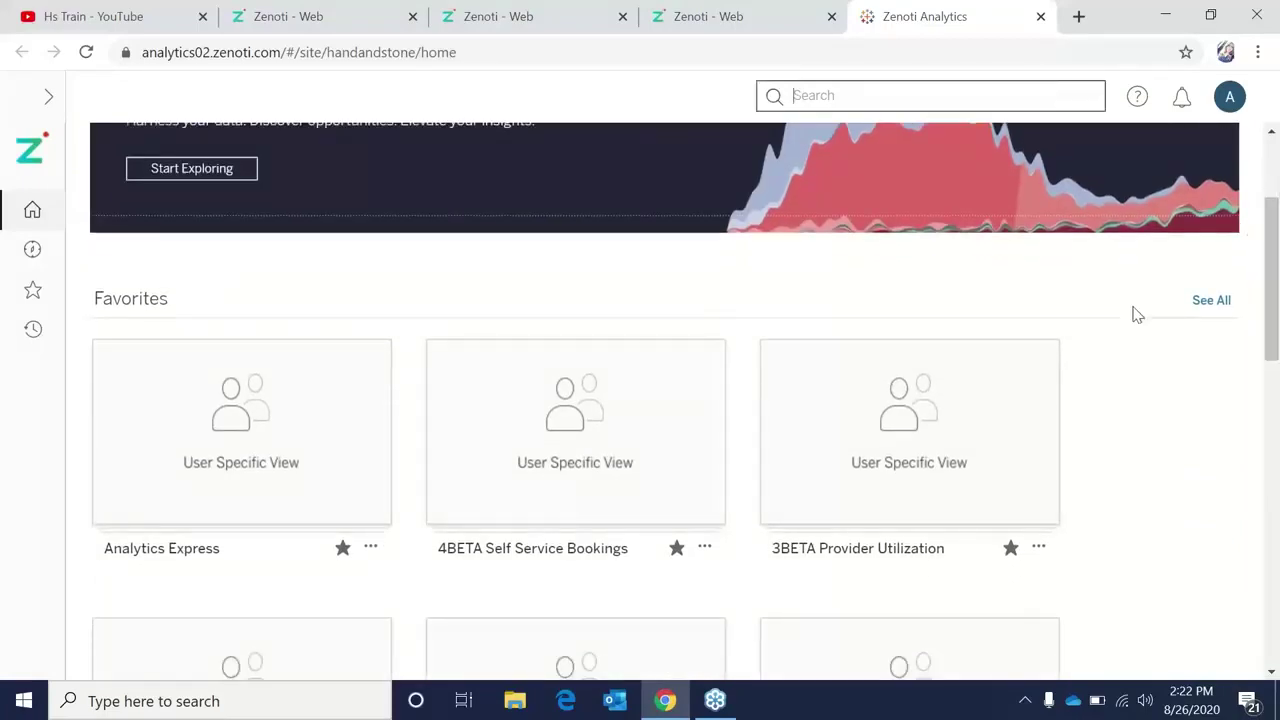
scroll(1131, 330, down, 8)
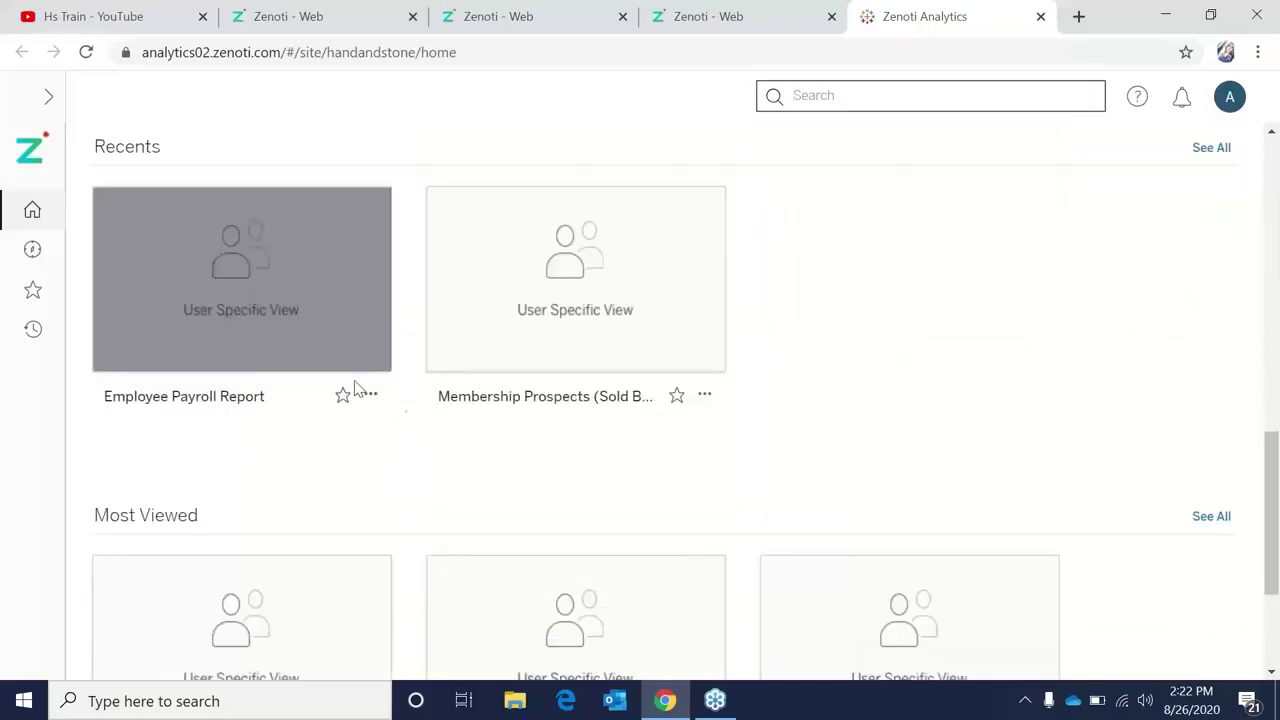
mouse_move(332, 341)
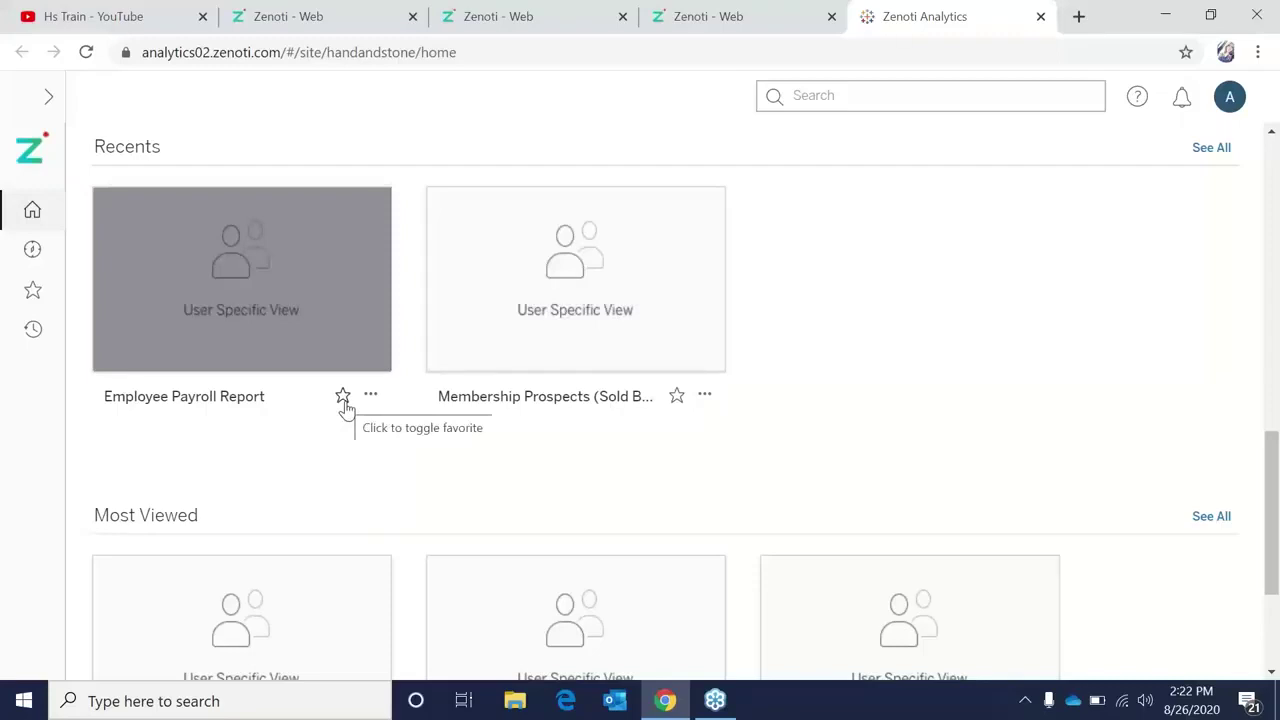
click(244, 347)
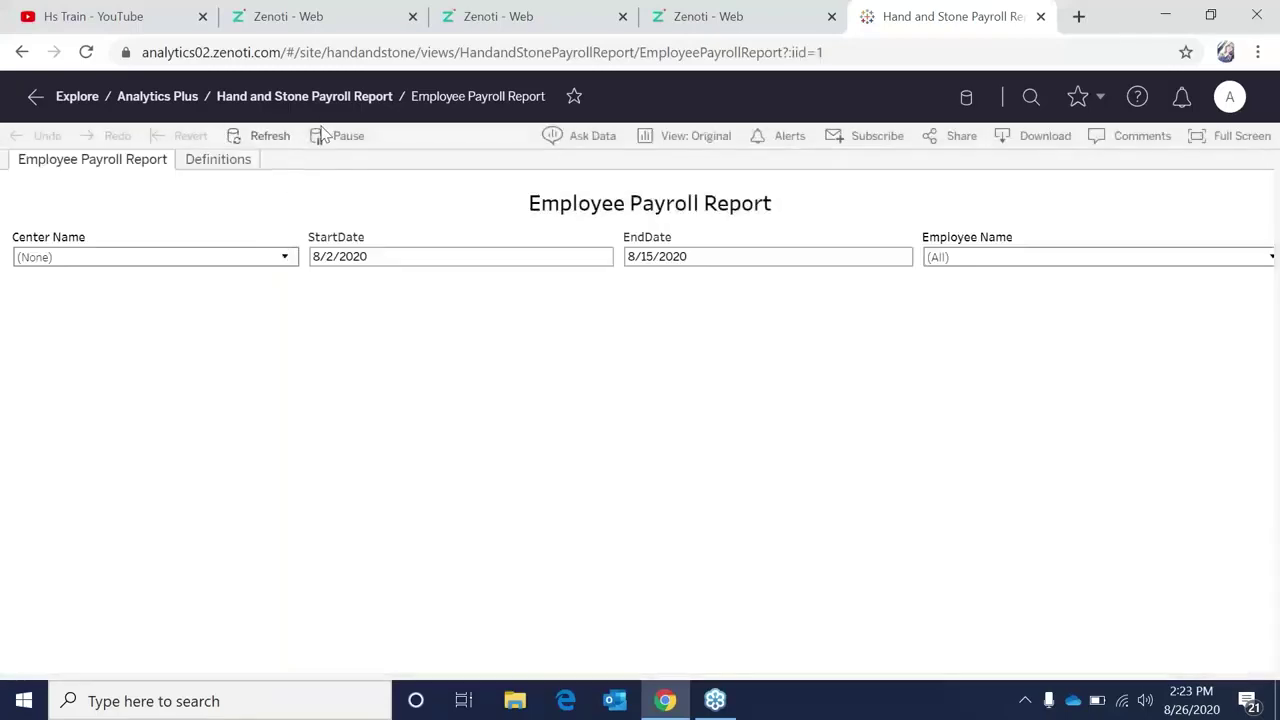
Pause Tableau auto-updates, select the StartDate filter, then return to Zenoti's Pay Period 43 report.
click(320, 135)
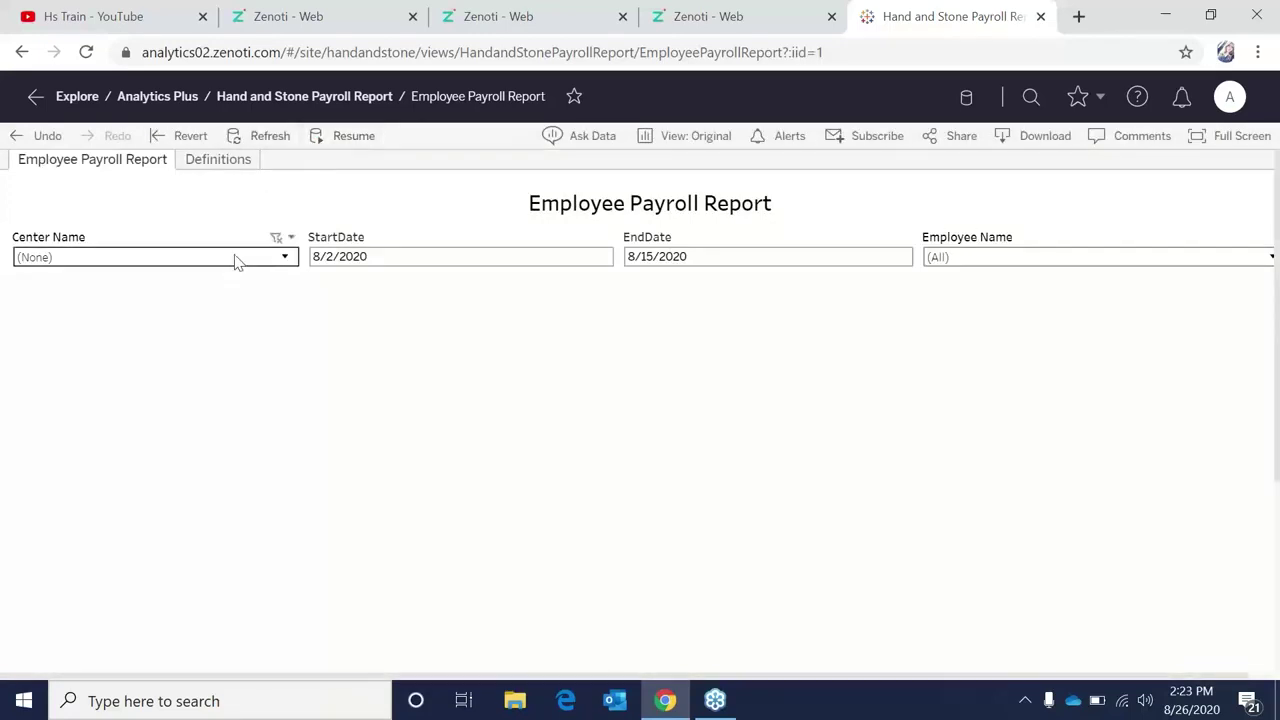
click(322, 256)
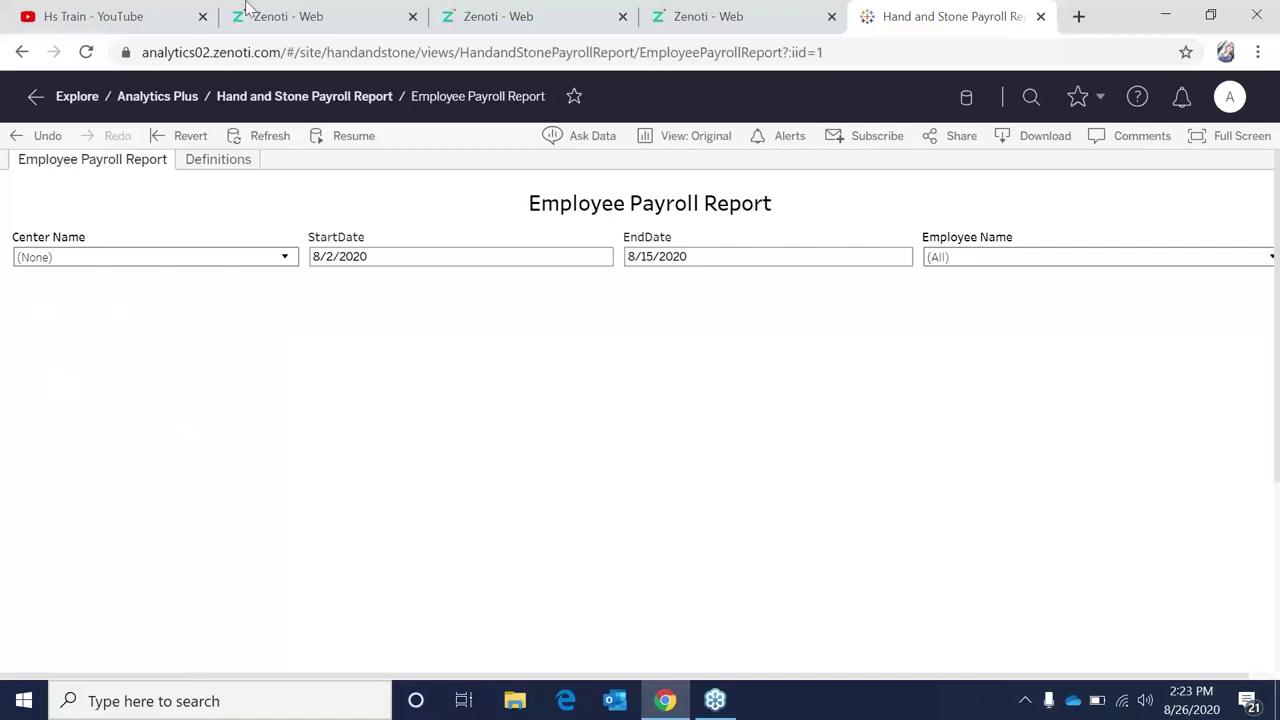
click(310, 8)
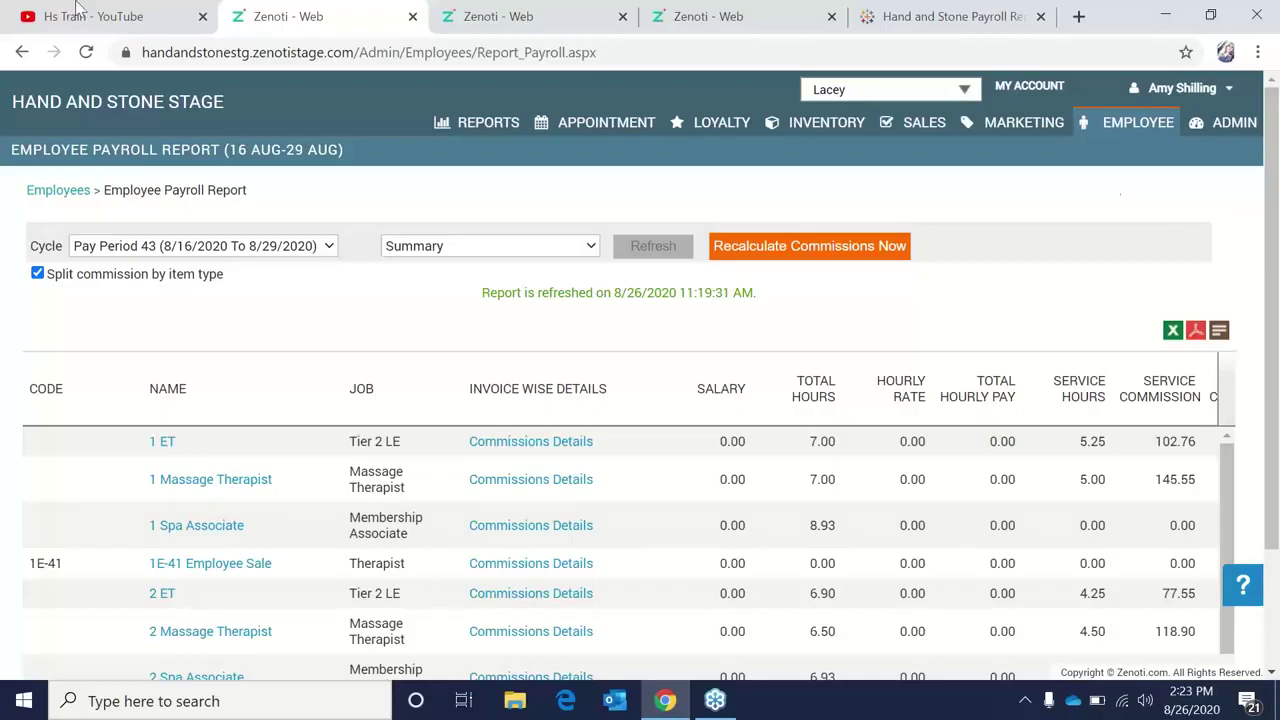
click(33, 12)
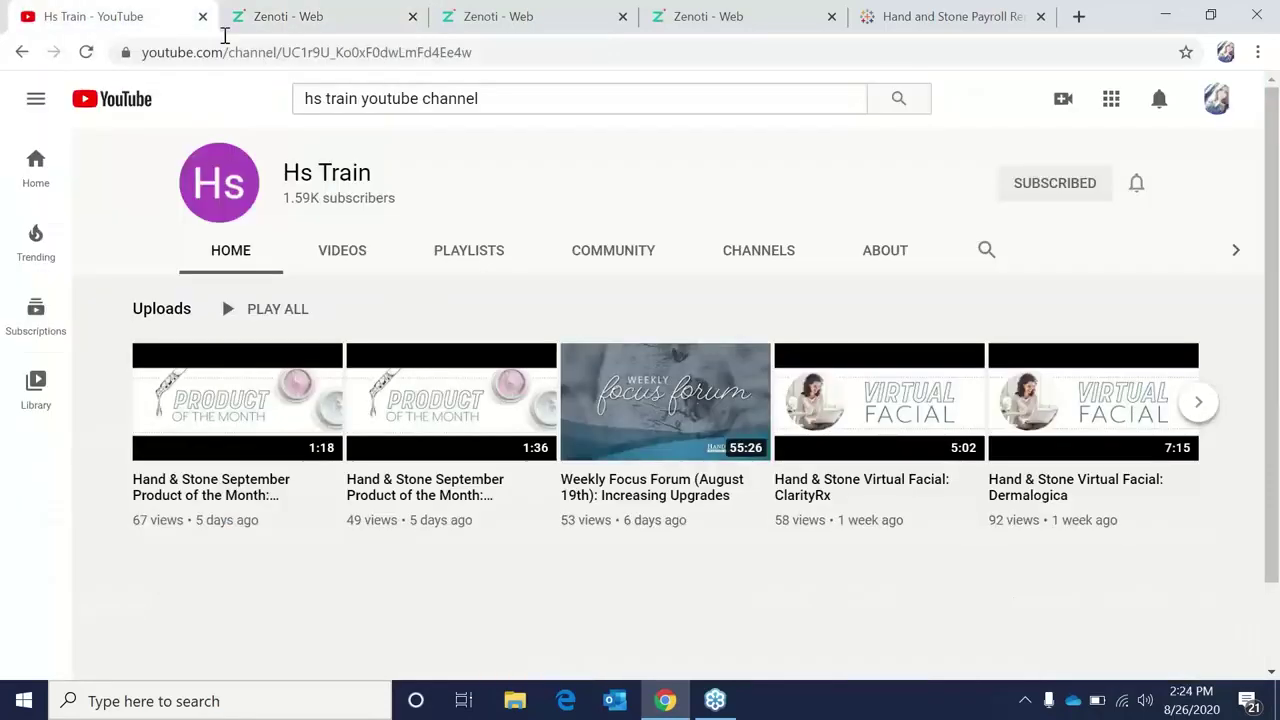
drag(262, 176, 377, 184)
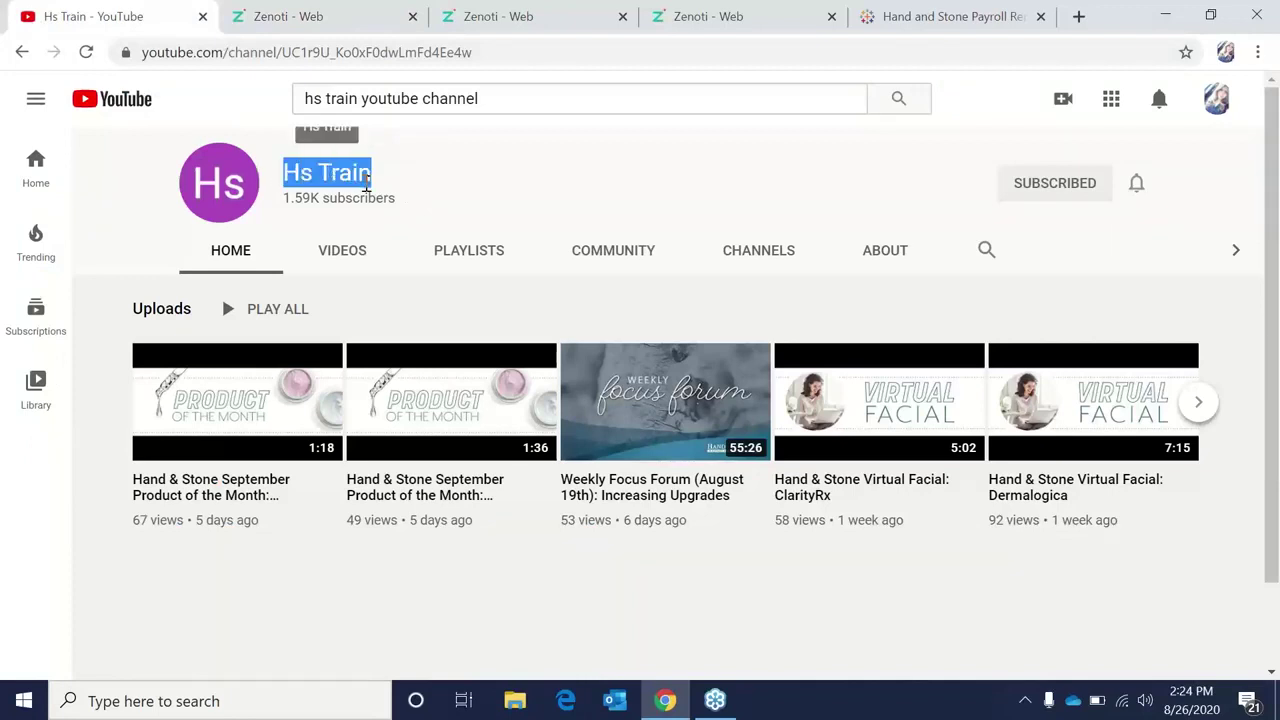
click(370, 20)
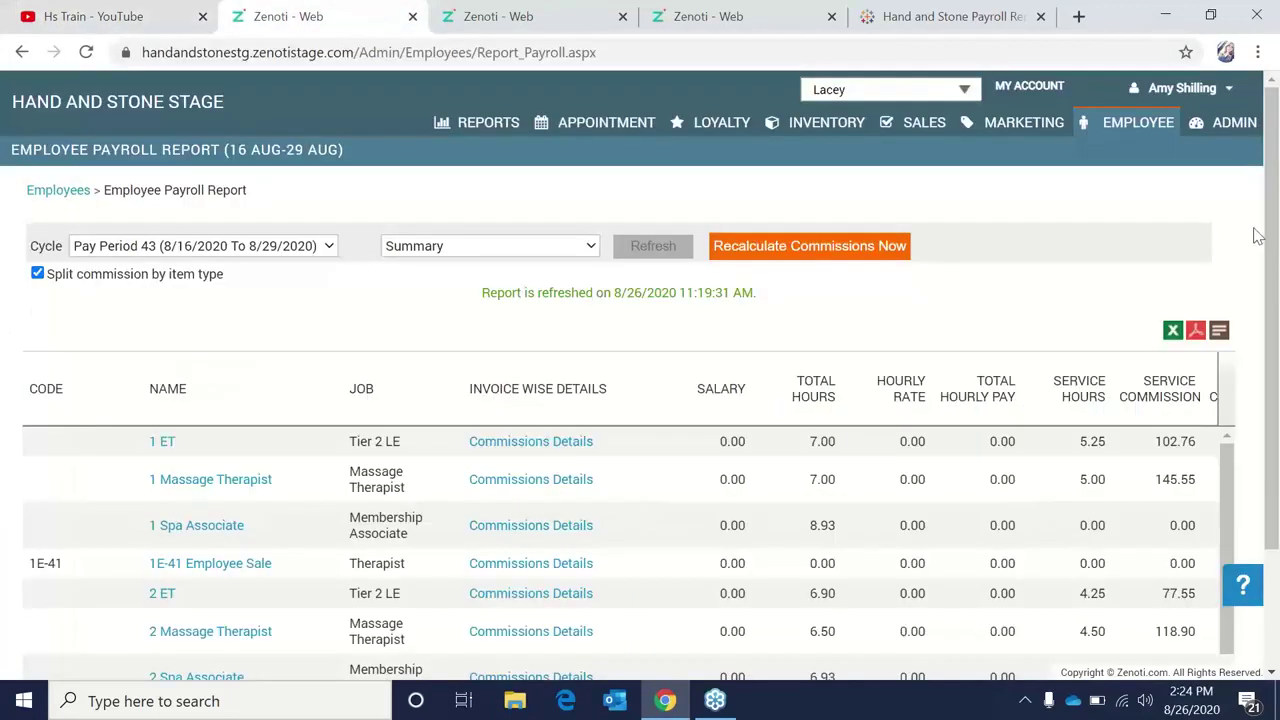
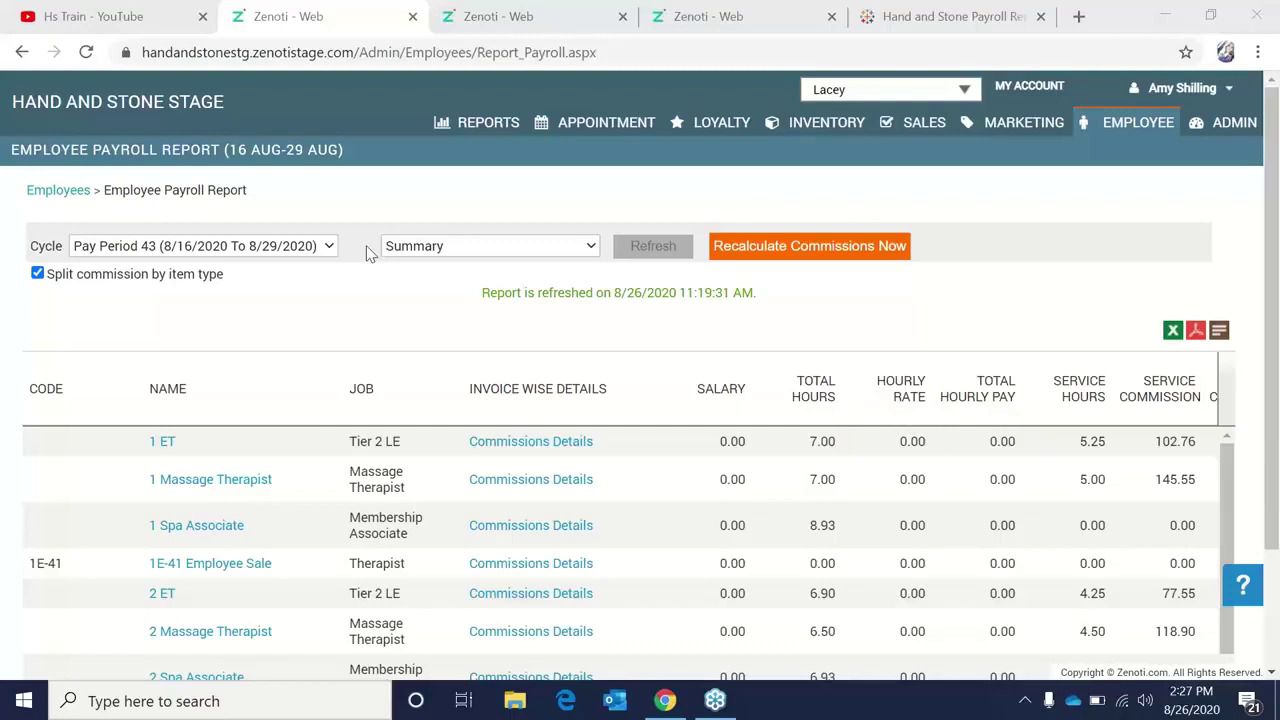
From the Employee dashboard's Employees list, open the 2 Spa Associate employee for editing.
click(978, 206)
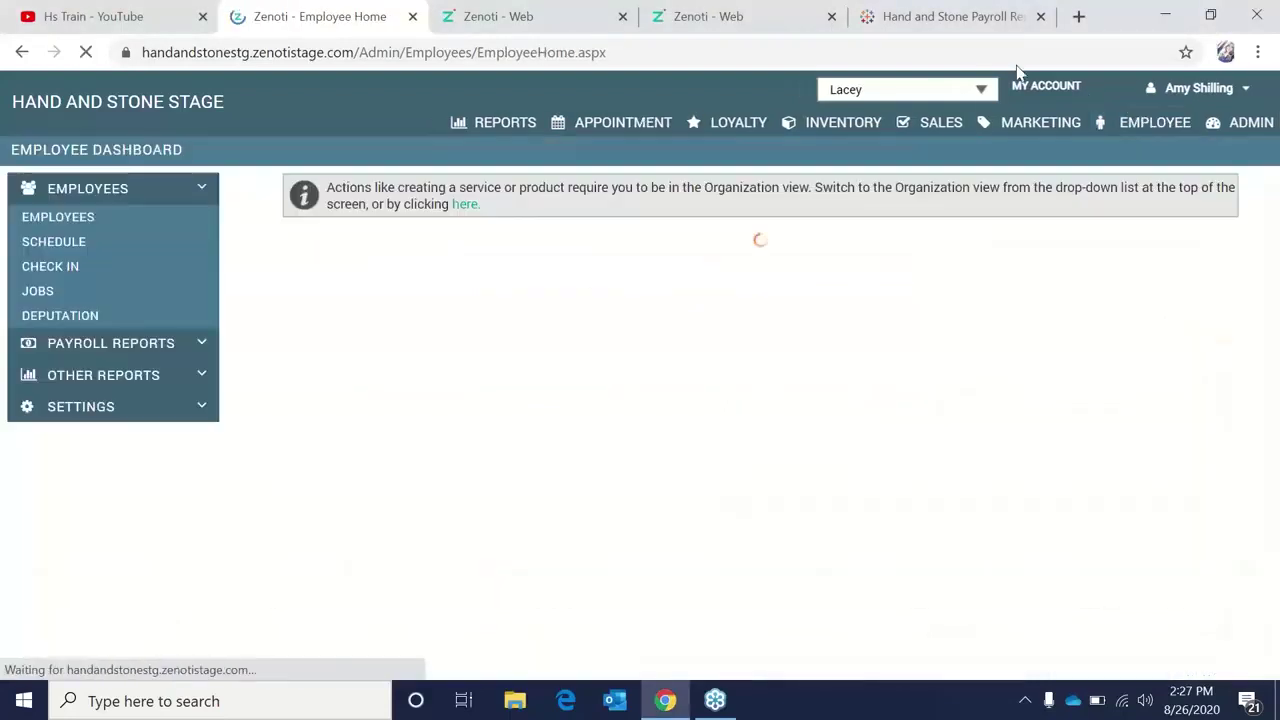
click(58, 216)
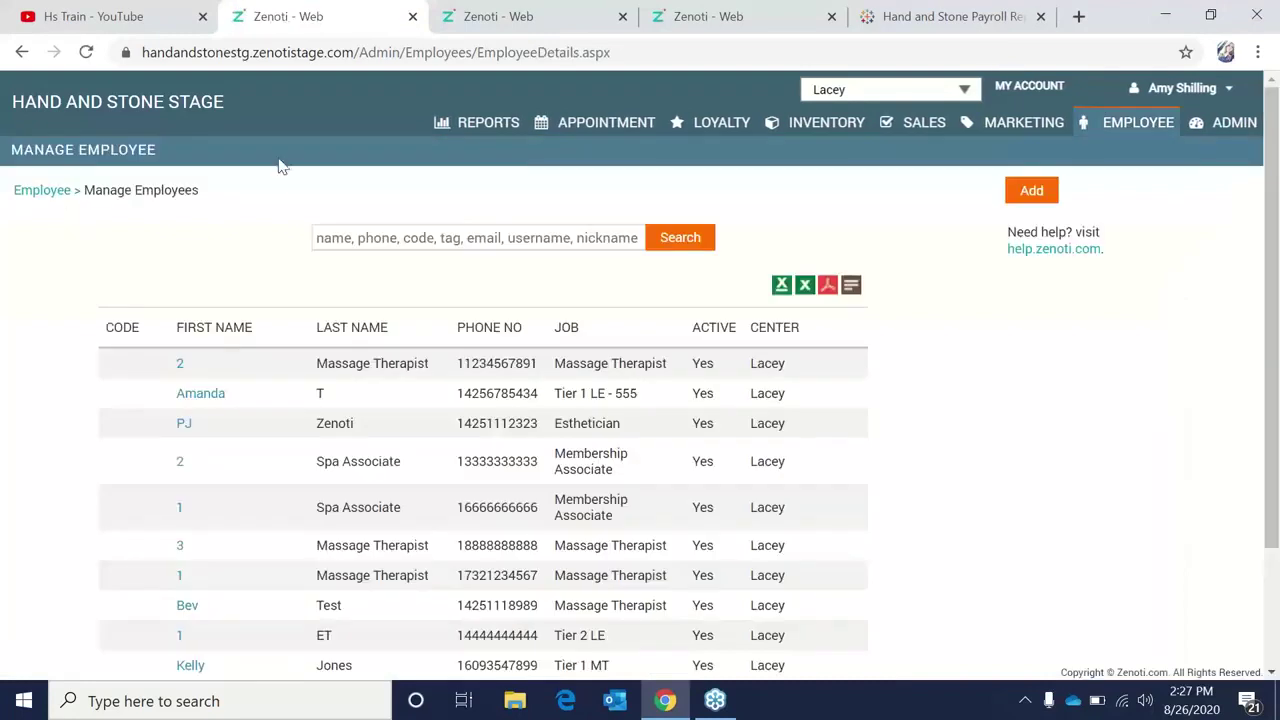
click(171, 466)
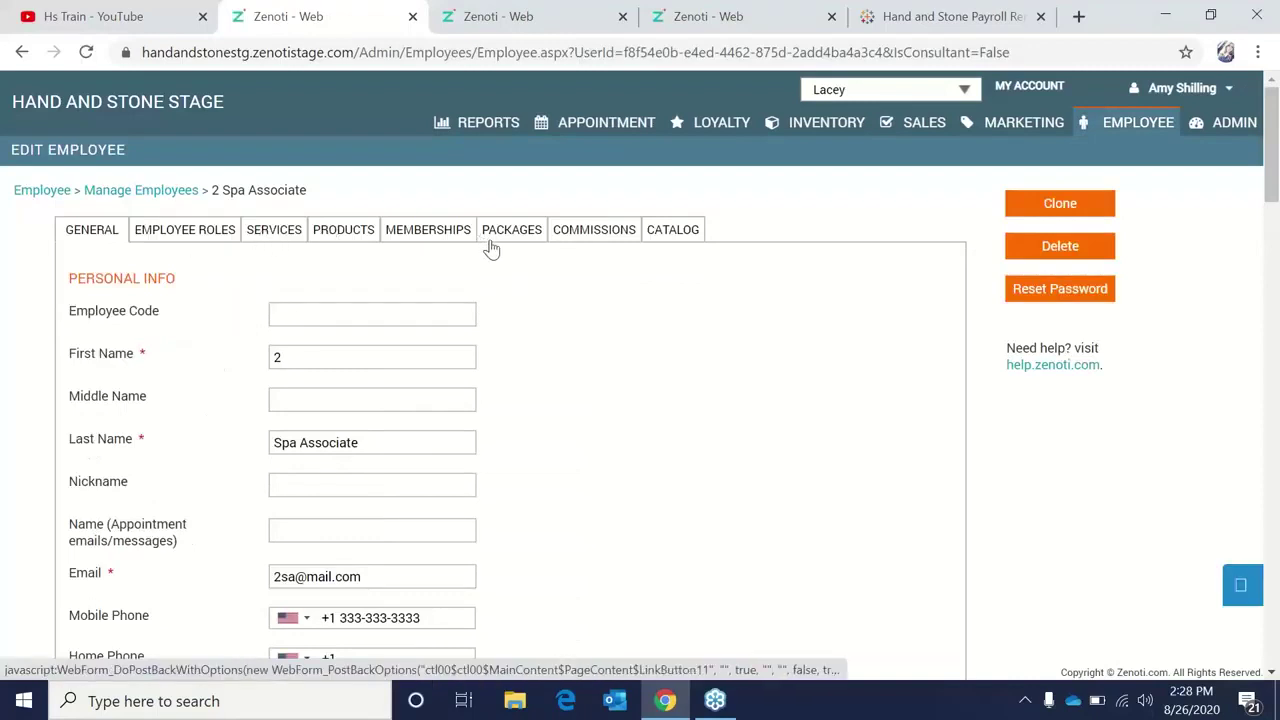
Show the 2 Spa Associate's Memberships tab, with eleven memberships each at 10.00 commission.
click(413, 234)
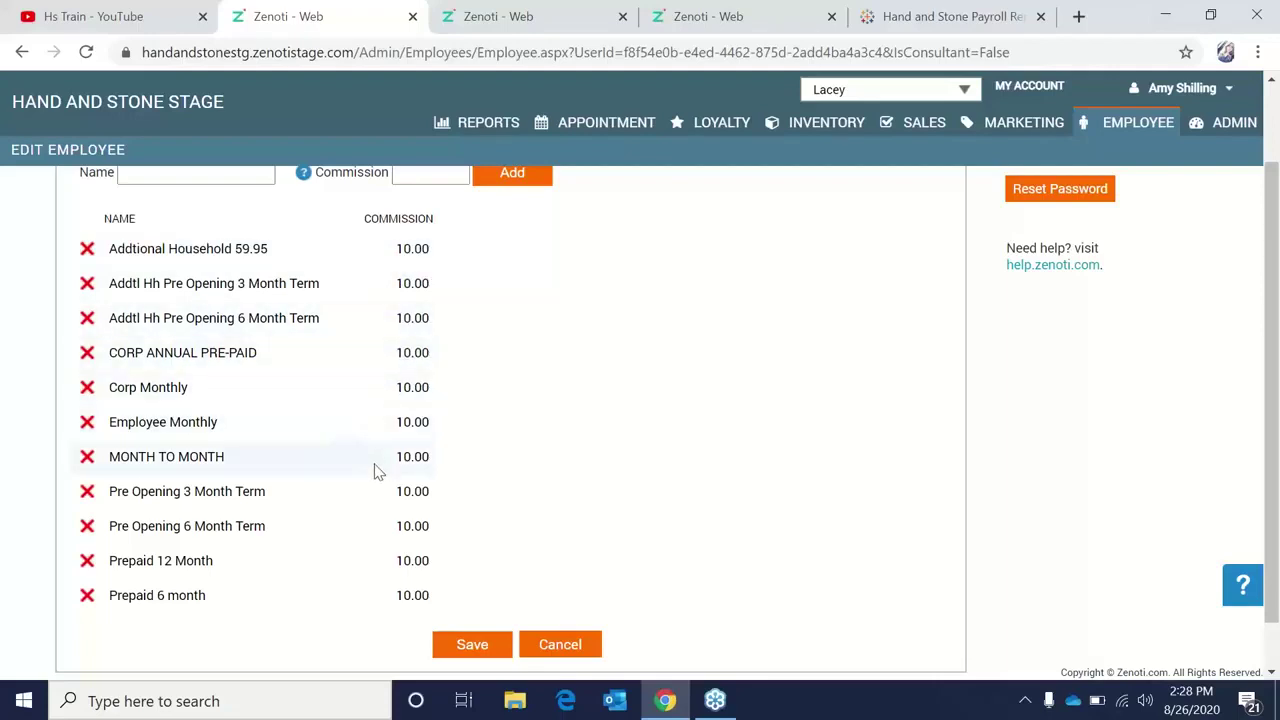
scroll(378, 470, up, 1)
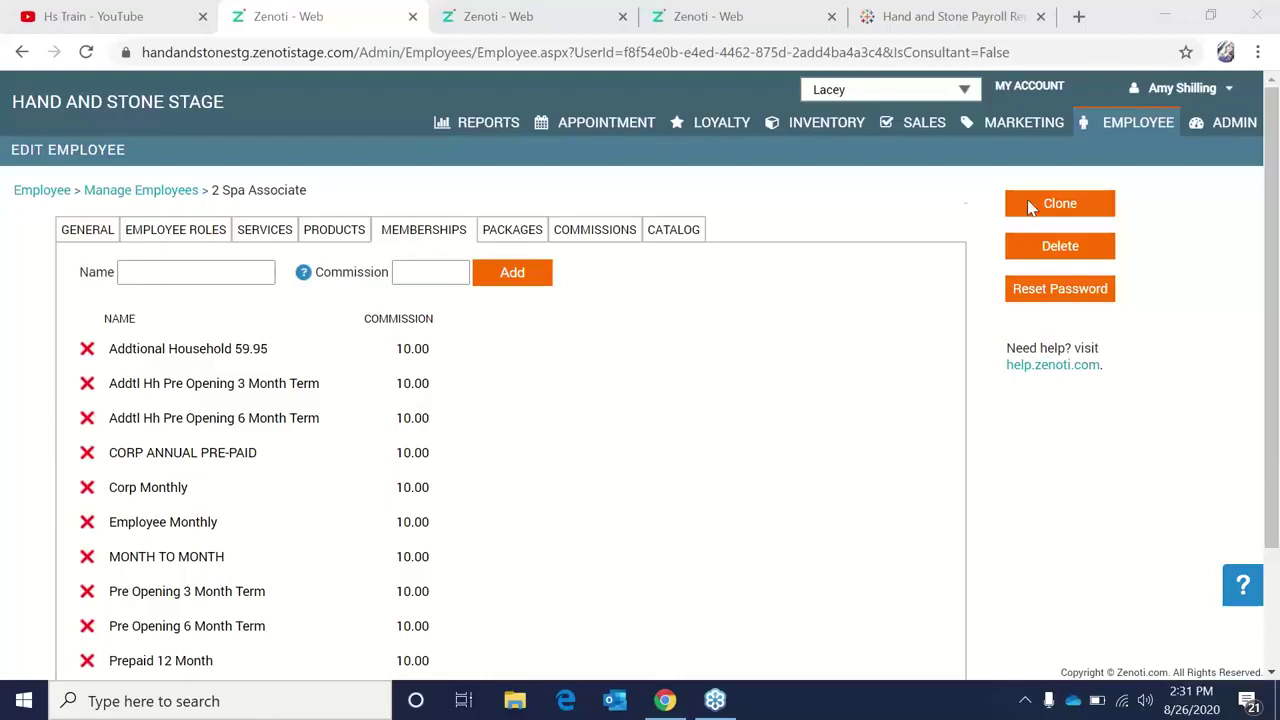
Open the Payroll report under Payroll Reports and refresh it for Pay Period 43 (8/16/2020–8/29/2020).
click(1100, 135)
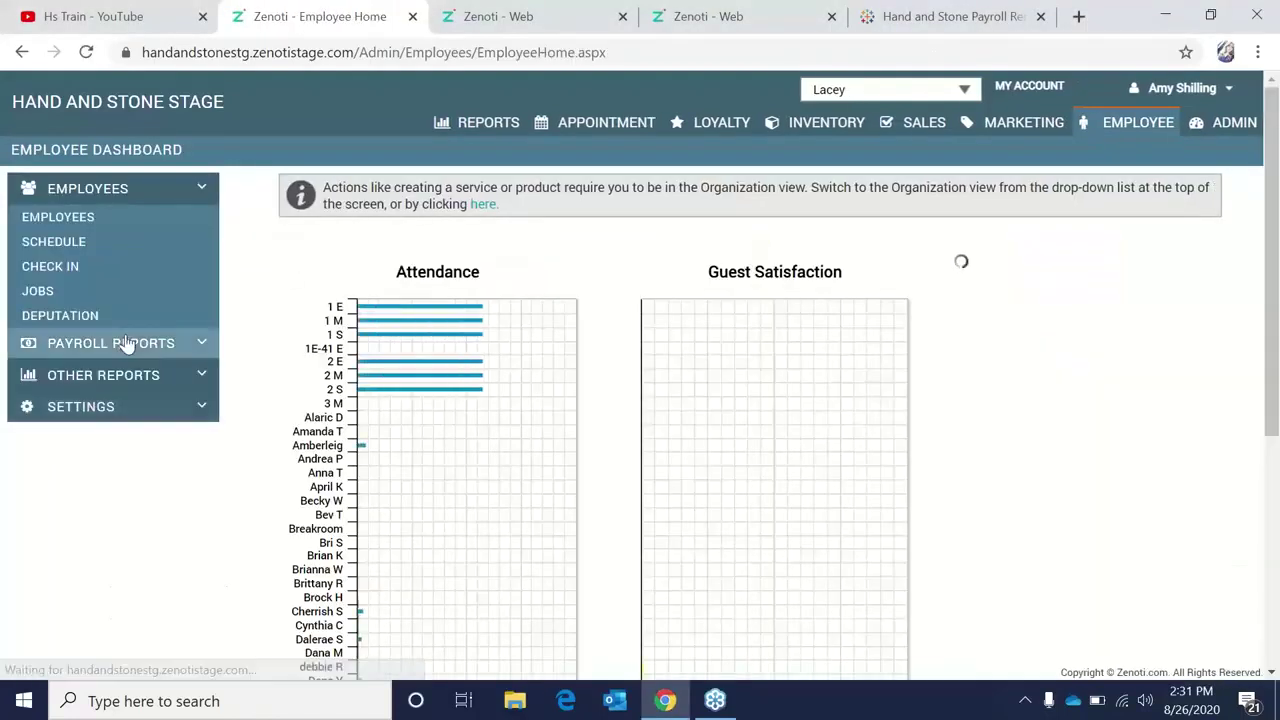
click(126, 342)
click(136, 274)
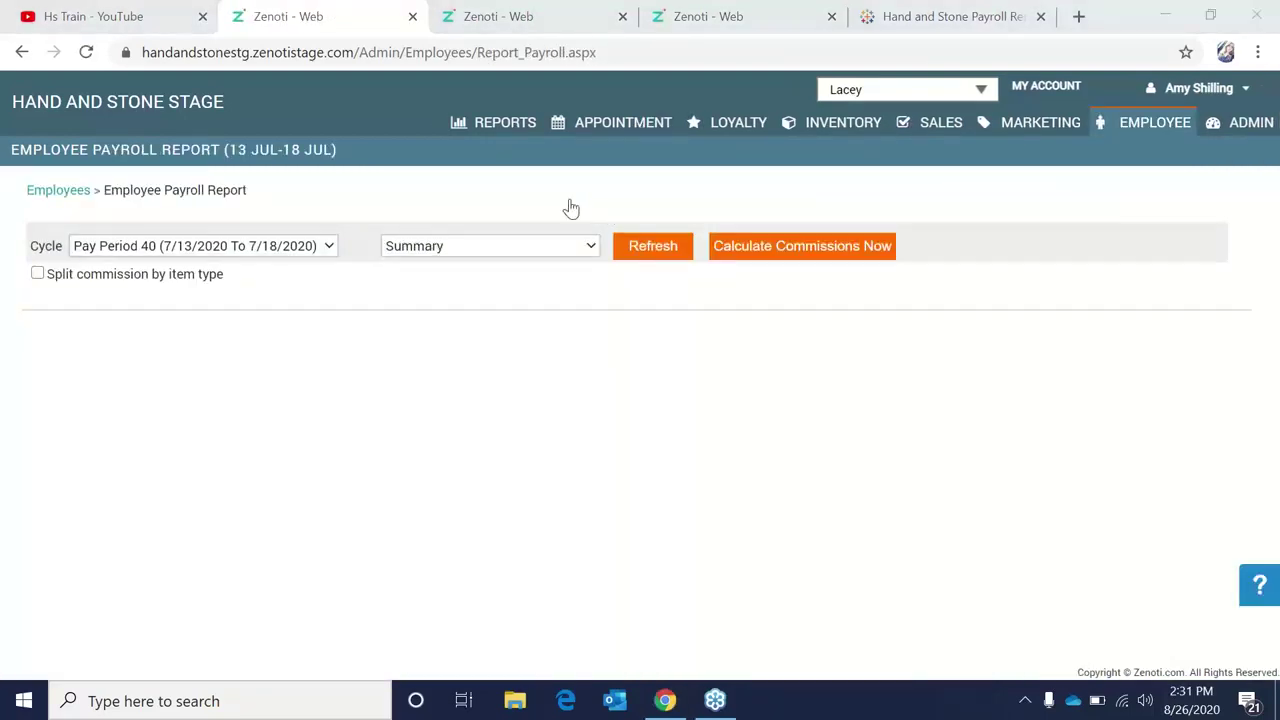
click(290, 250)
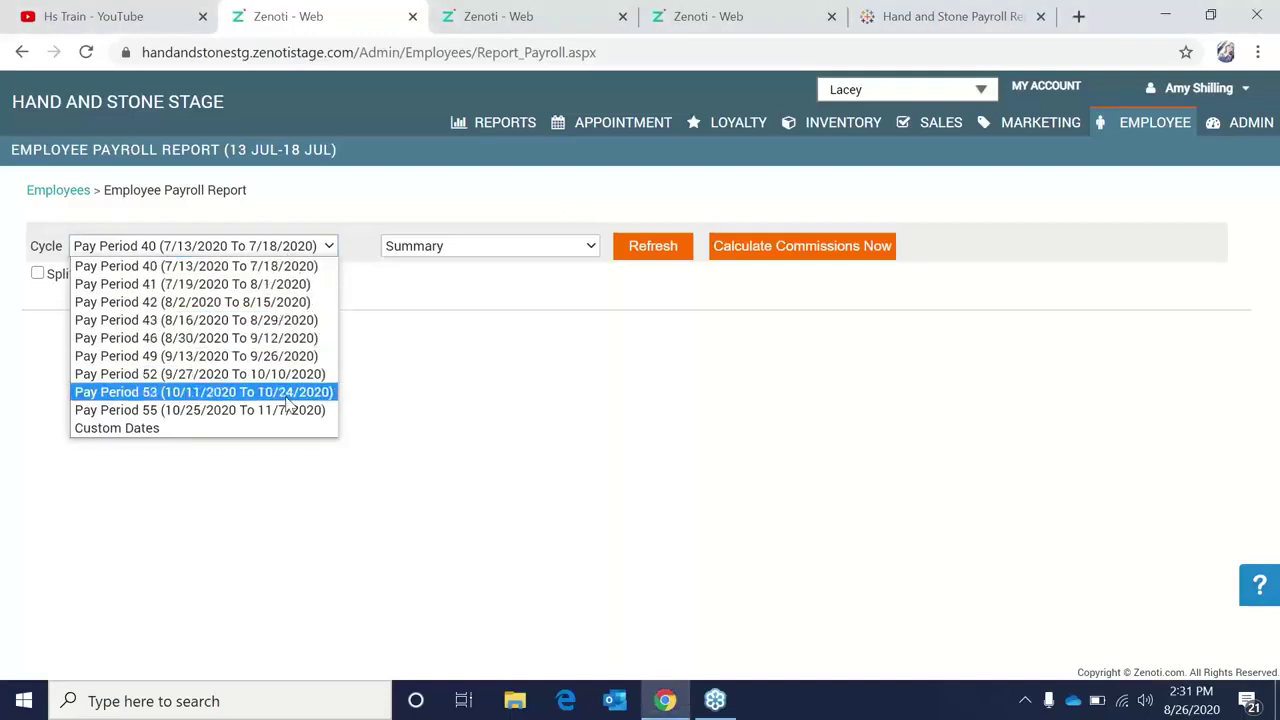
click(279, 325)
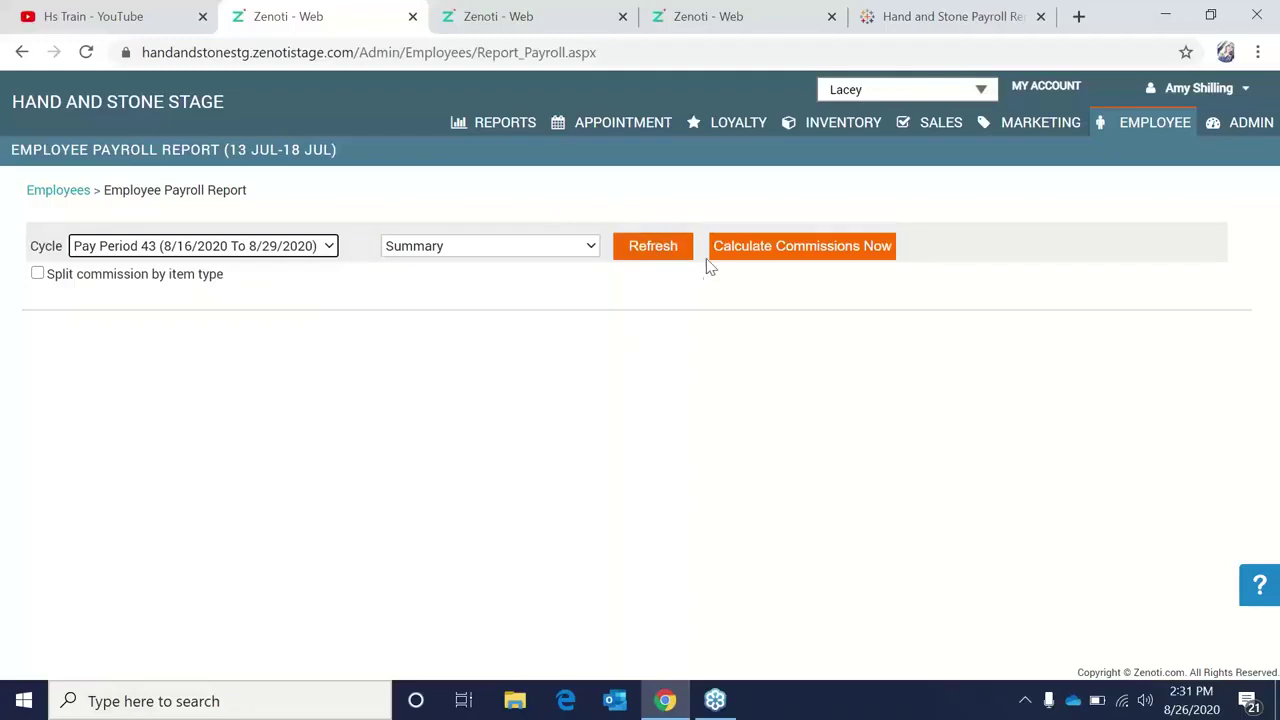
click(646, 256)
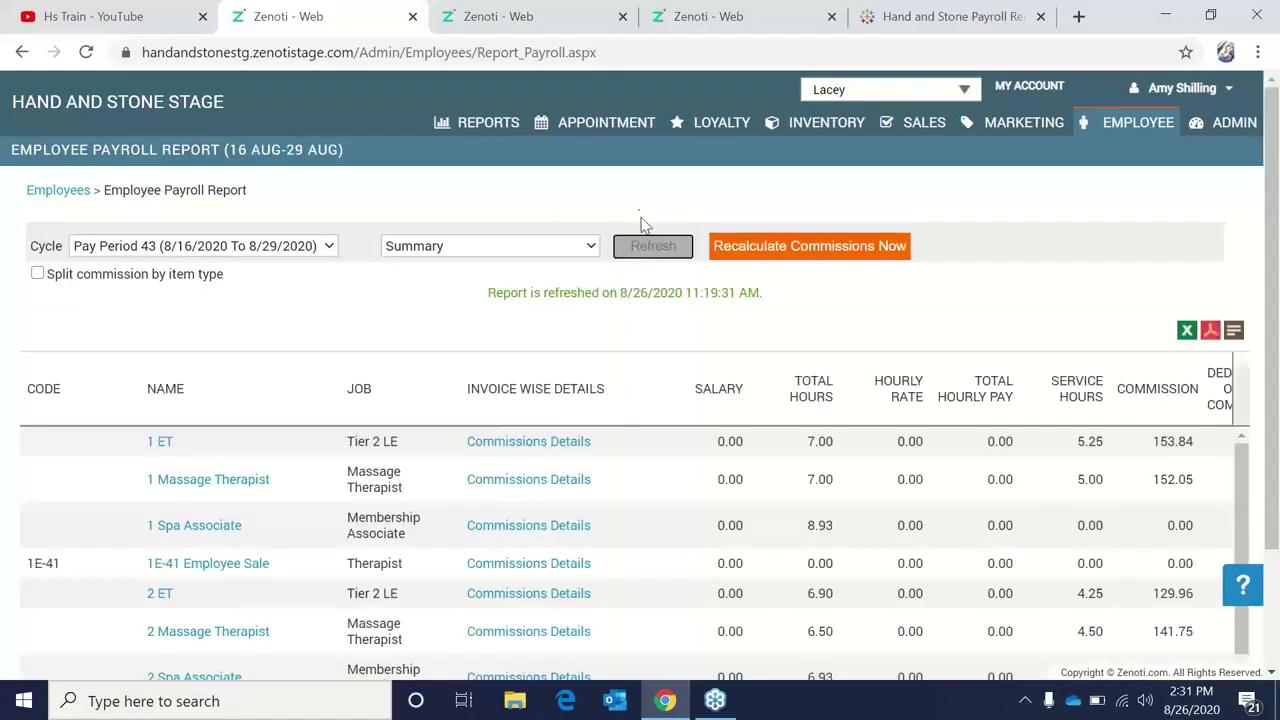
scroll(648, 508, down, 3)
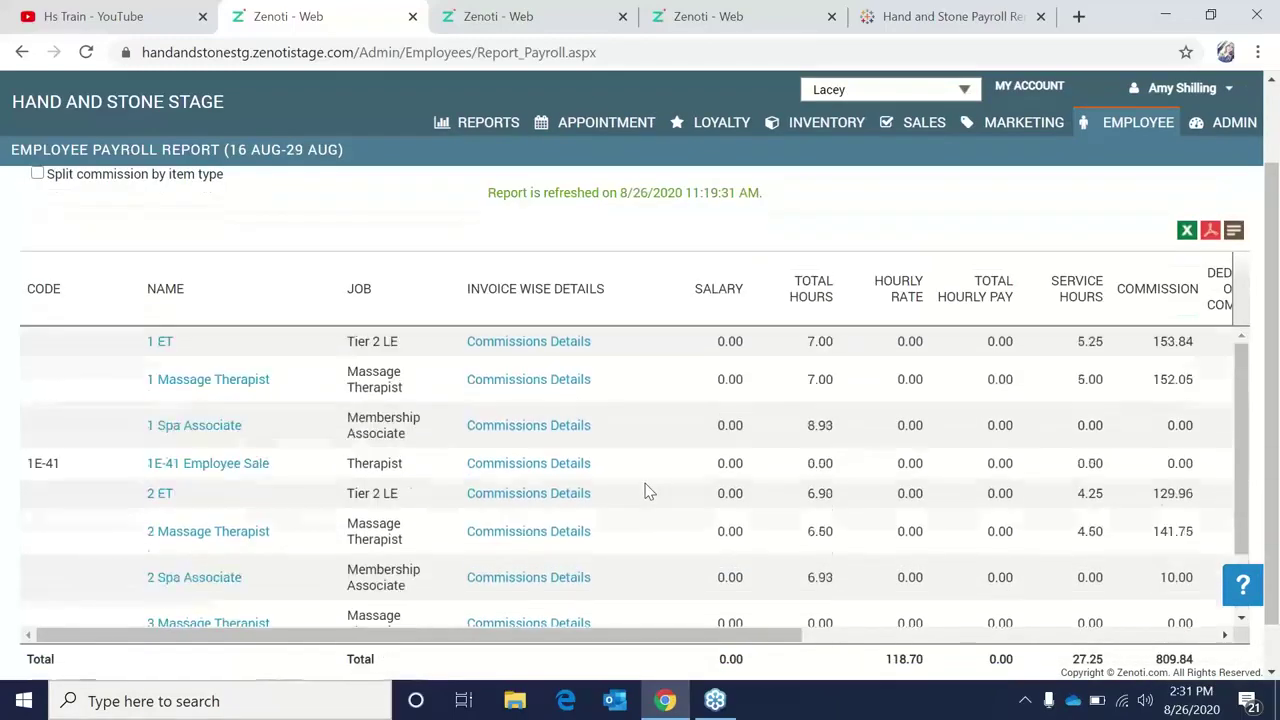
scroll(646, 490, up, 1)
scroll(1258, 433, down, 2)
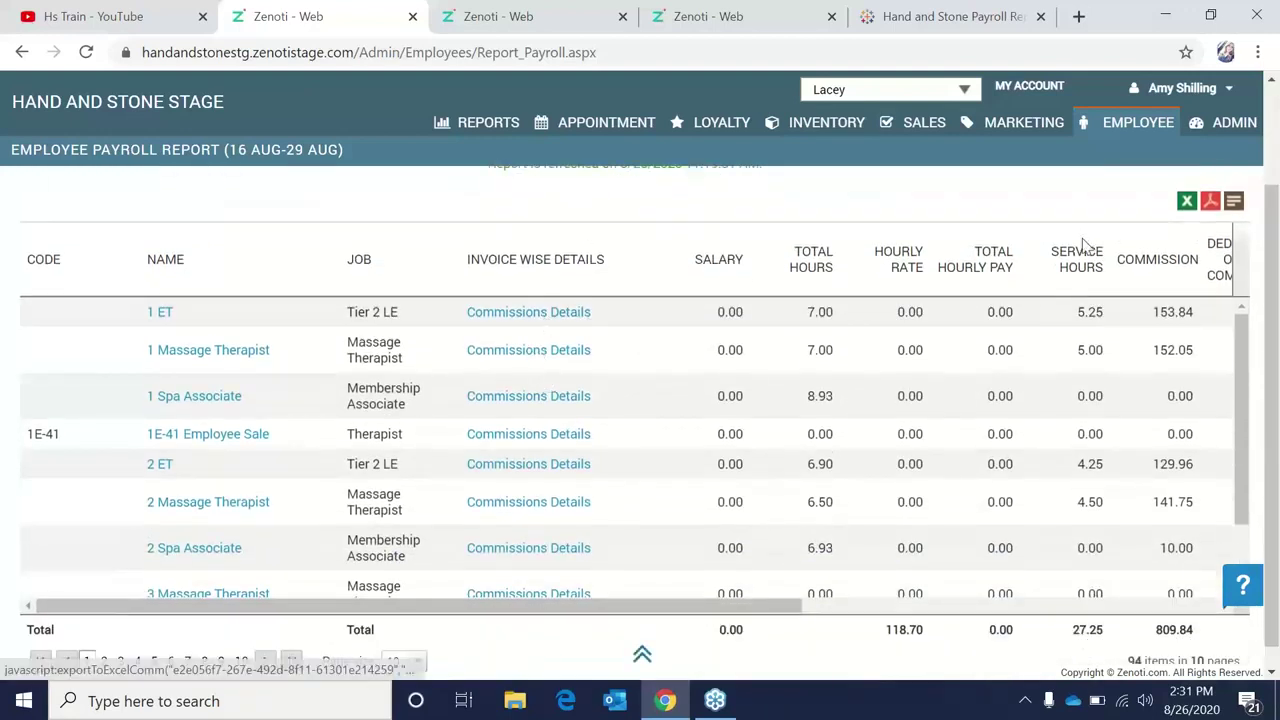
drag(1277, 430, 1262, 310)
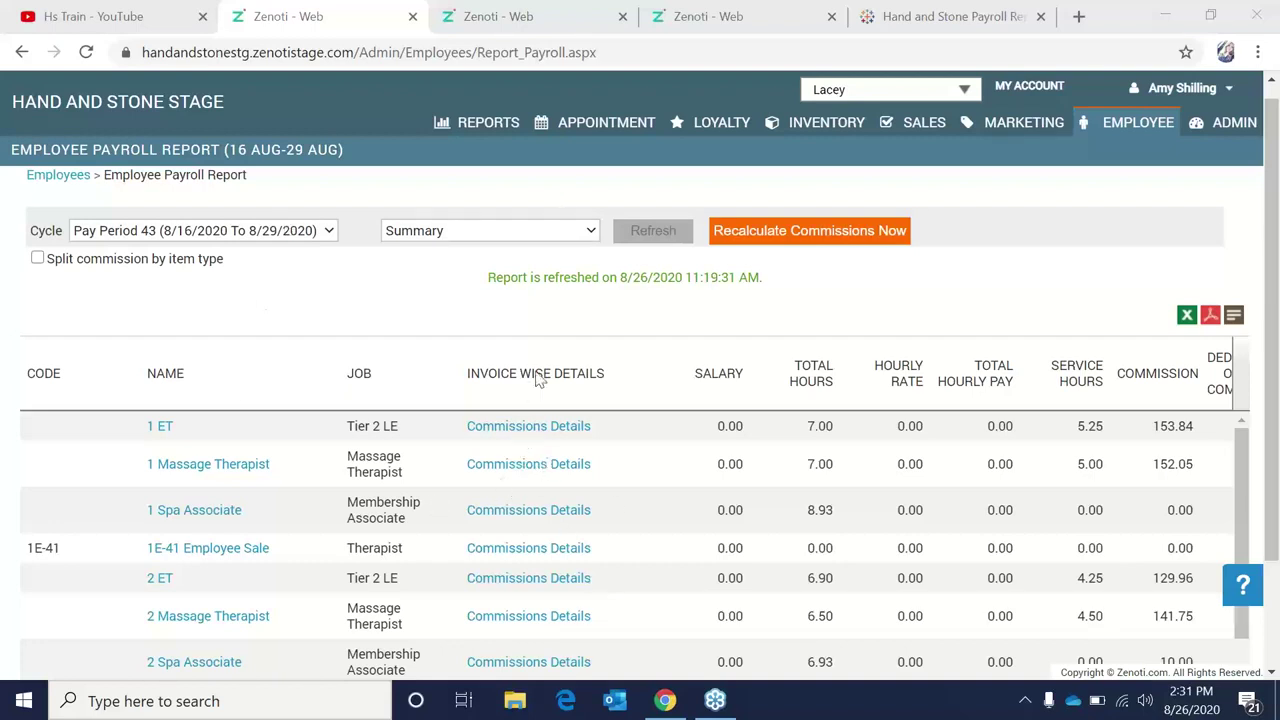
Download the 1 ET commission details and open the file in Excel despite the format warning.
click(555, 437)
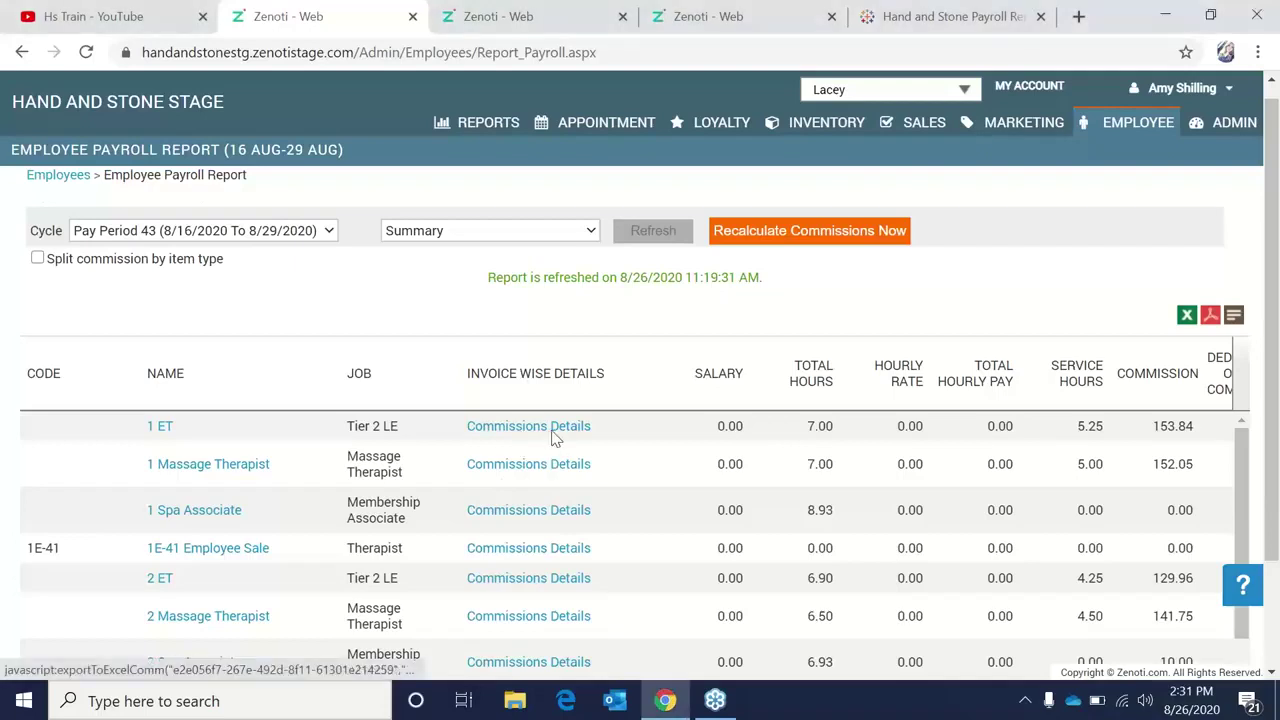
click(212, 655)
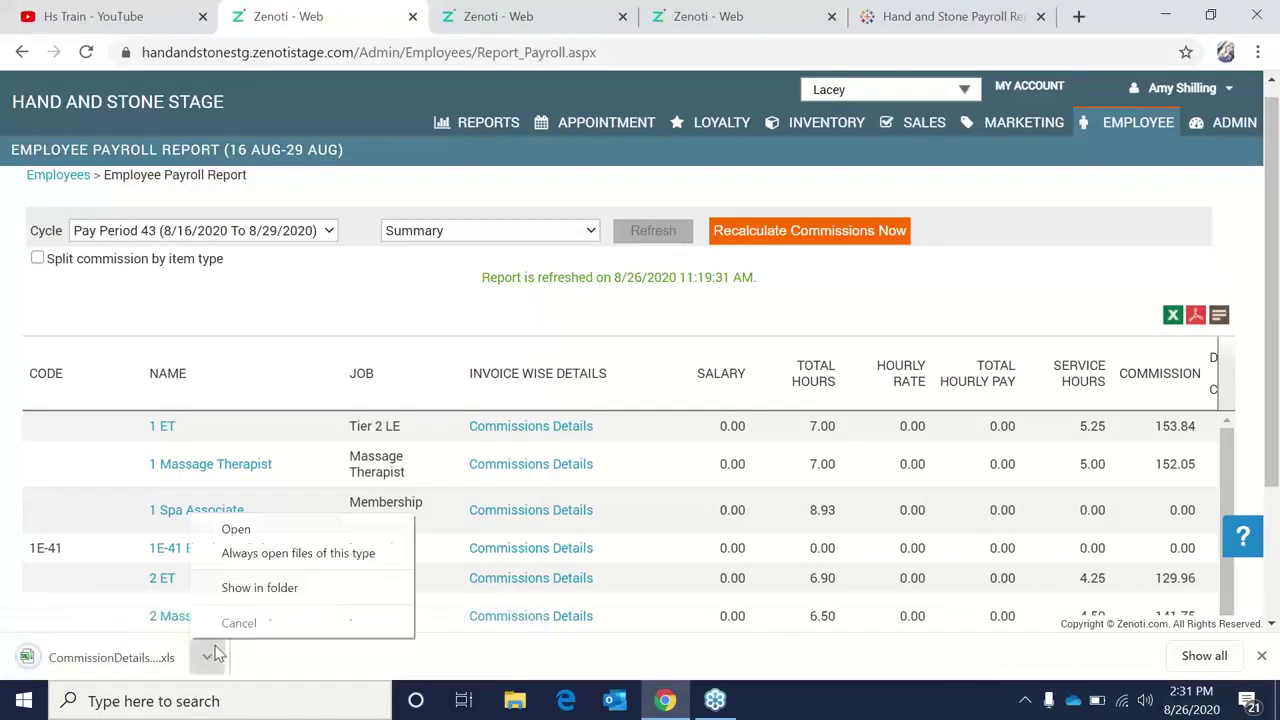
click(234, 527)
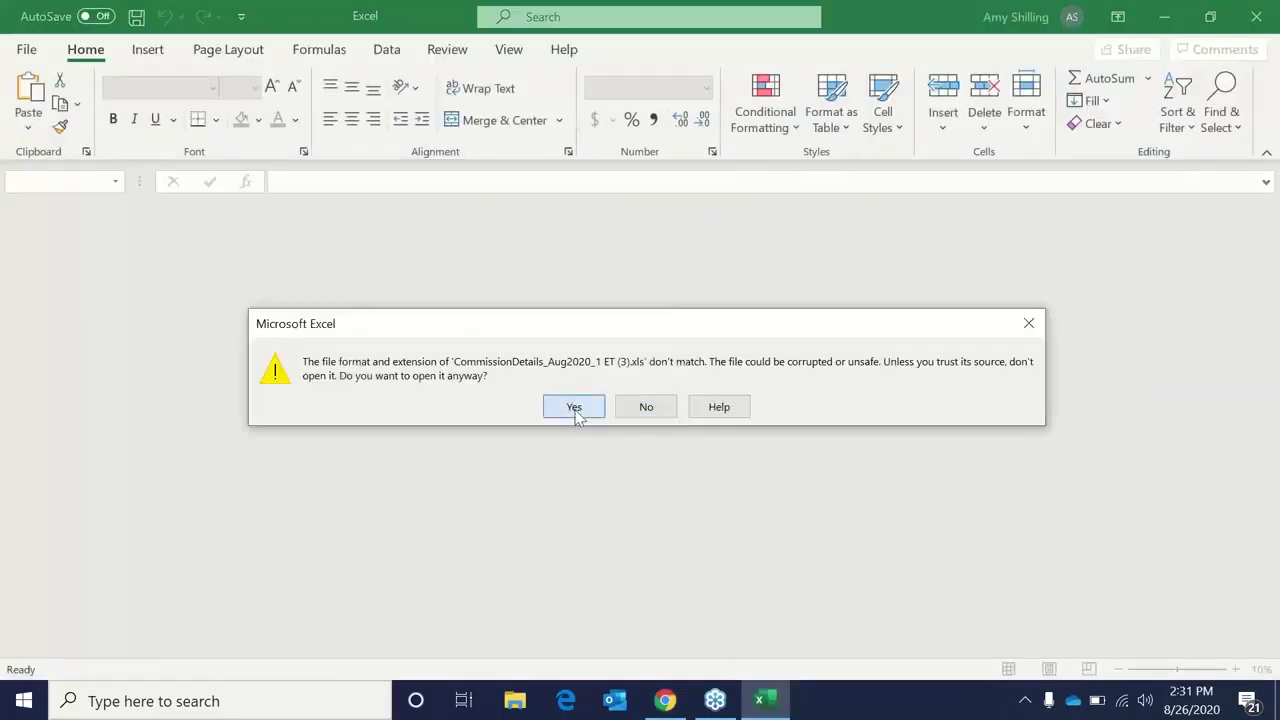
click(577, 408)
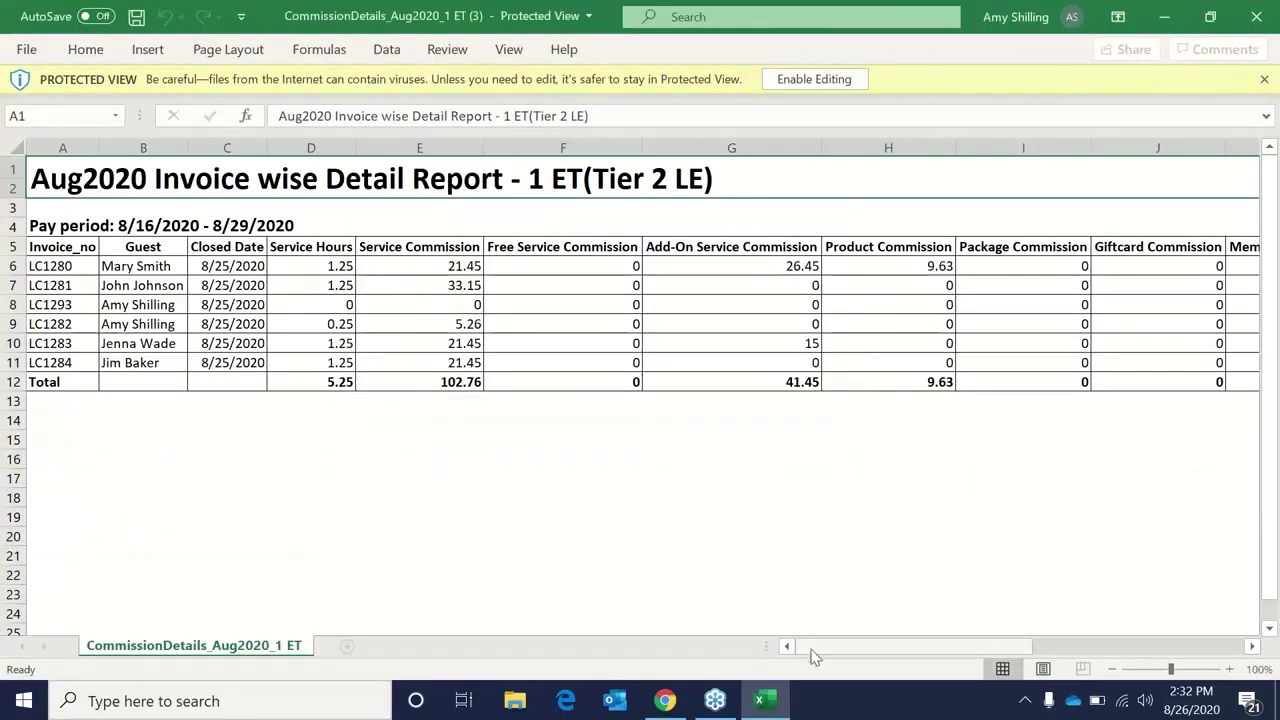
Review the 1 ET commission sheet, then minimize Excel to return to the payroll report.
drag(813, 650, 775, 675)
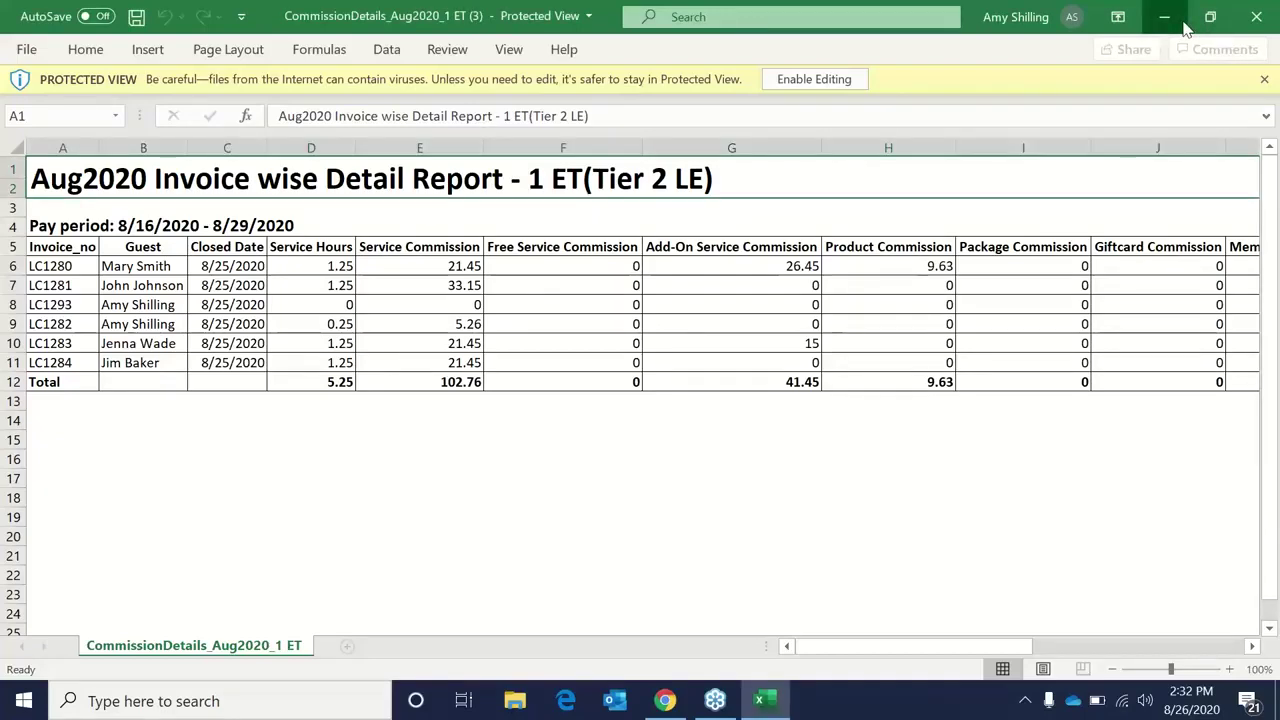
click(1183, 27)
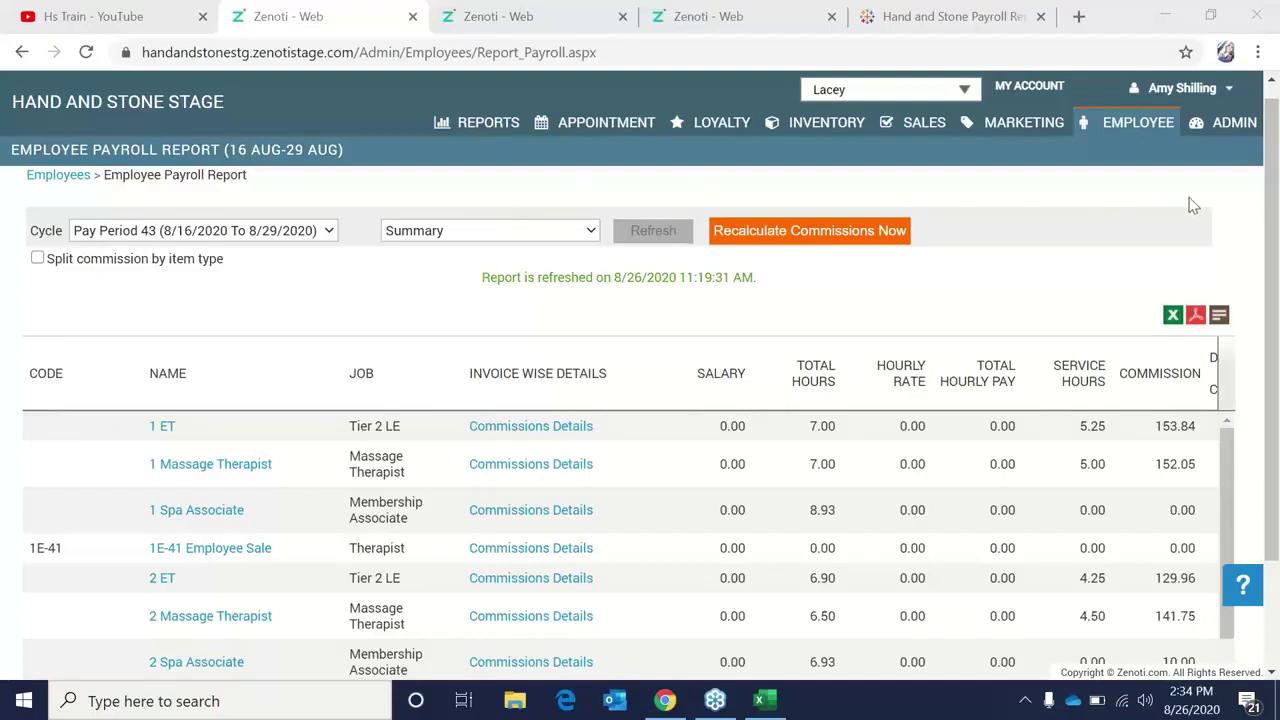
Go to the Employee Dashboard.
click(1094, 130)
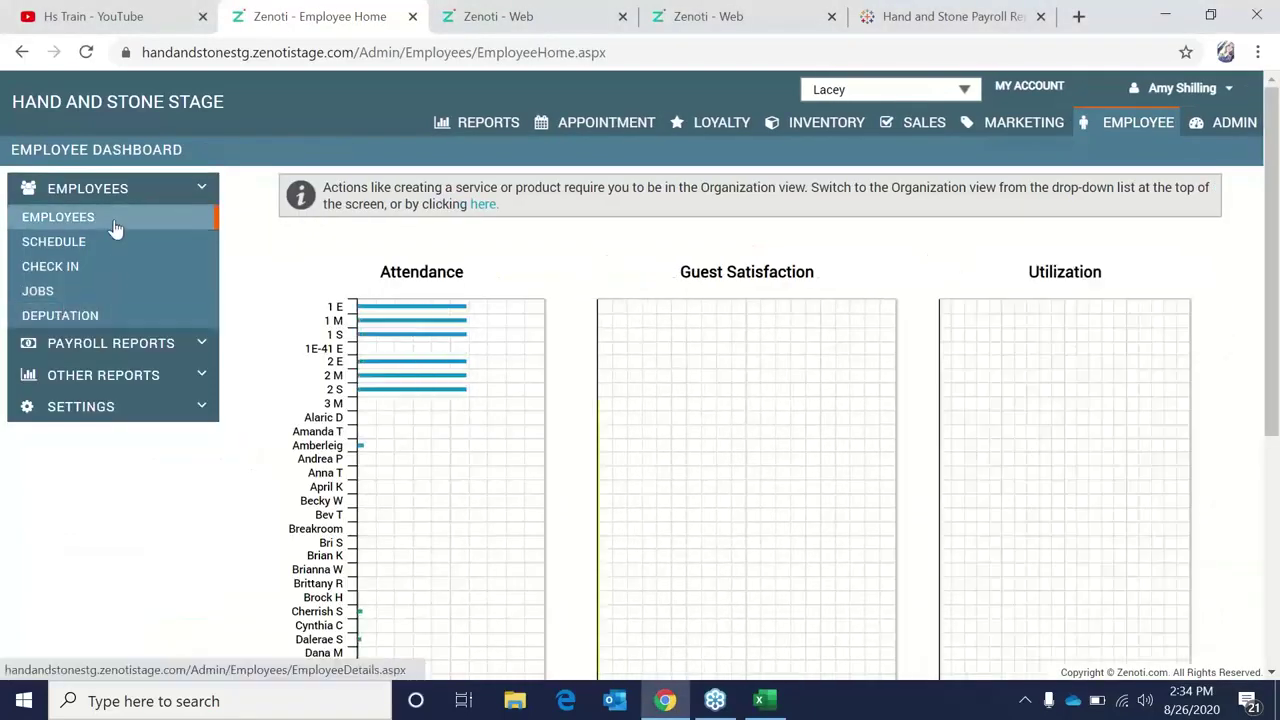
Open the 2 Spa Associate employee's record from the Employees list.
click(116, 228)
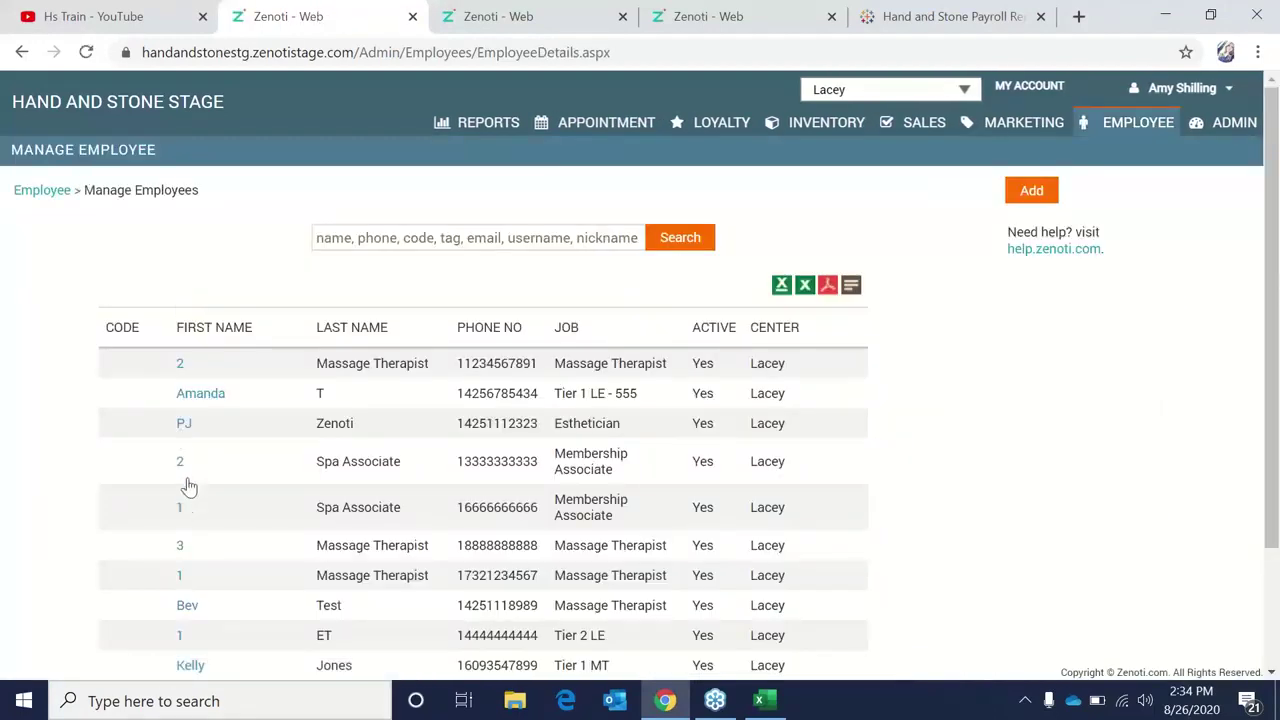
click(181, 466)
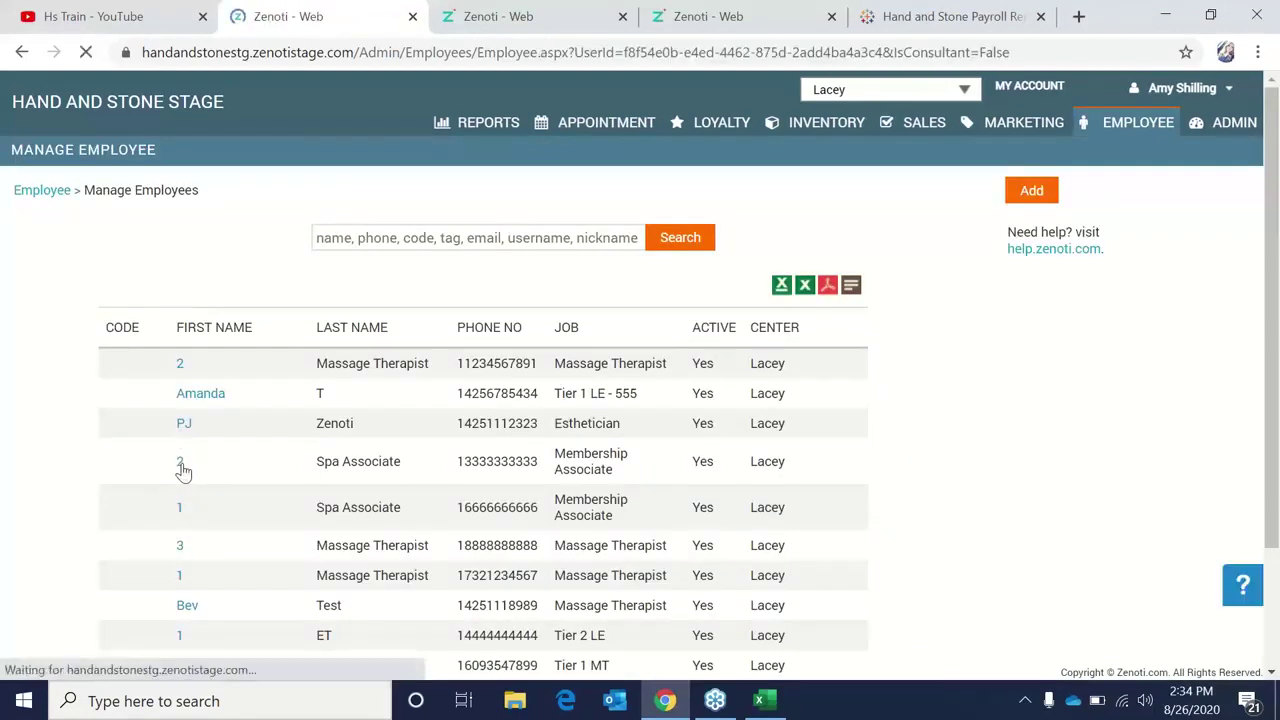
scroll(240, 417, down, 12)
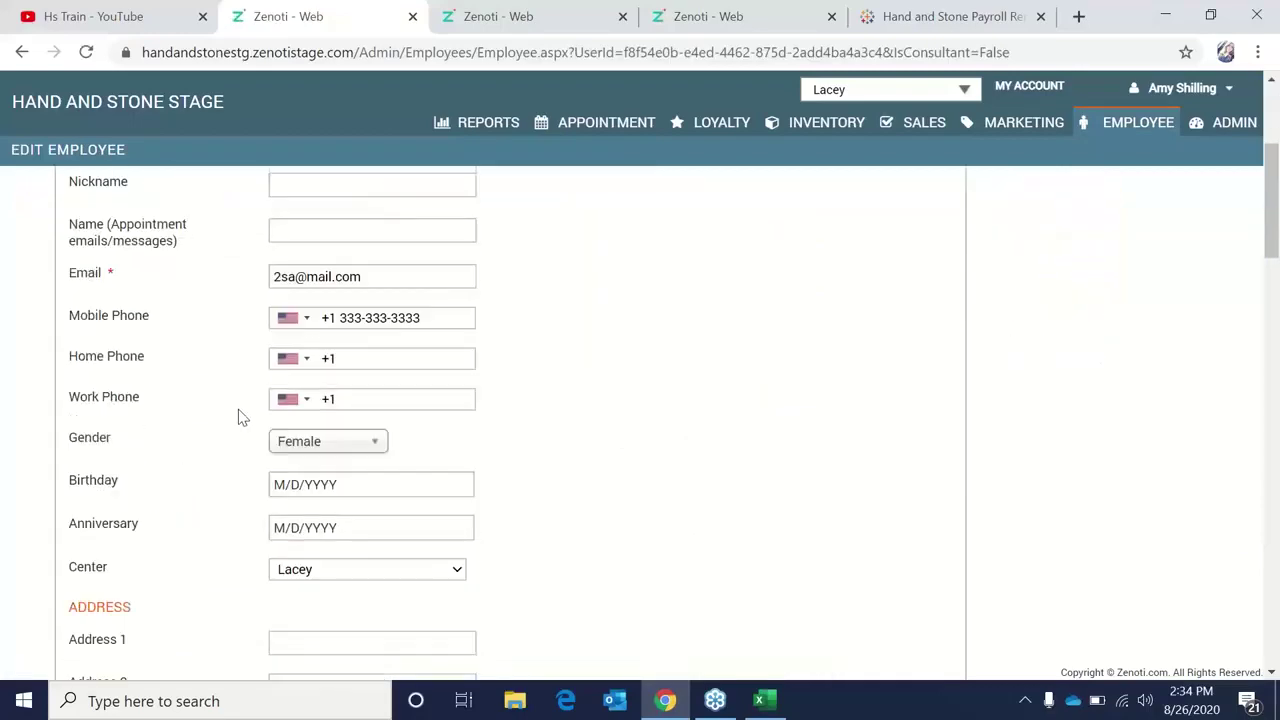
scroll(240, 417, down, 1)
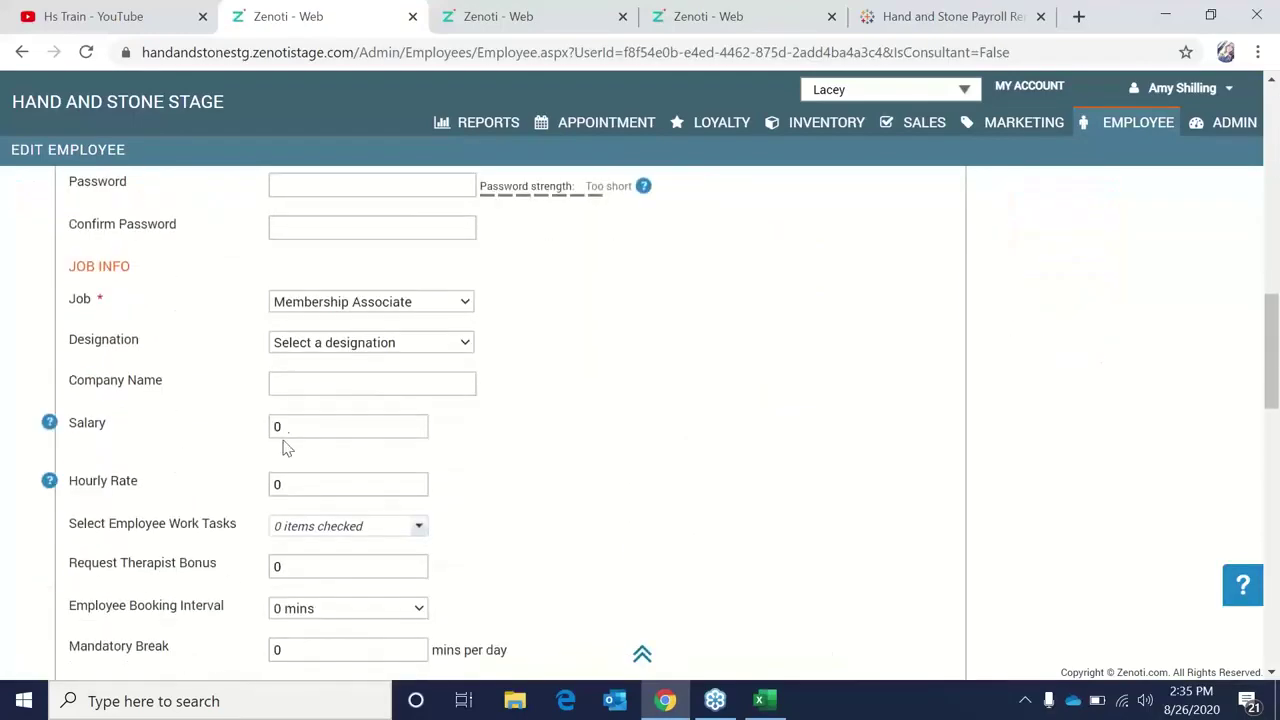
Browse the job info fields and check the employee work tasks list.
click(334, 486)
scroll(253, 492, down, 1)
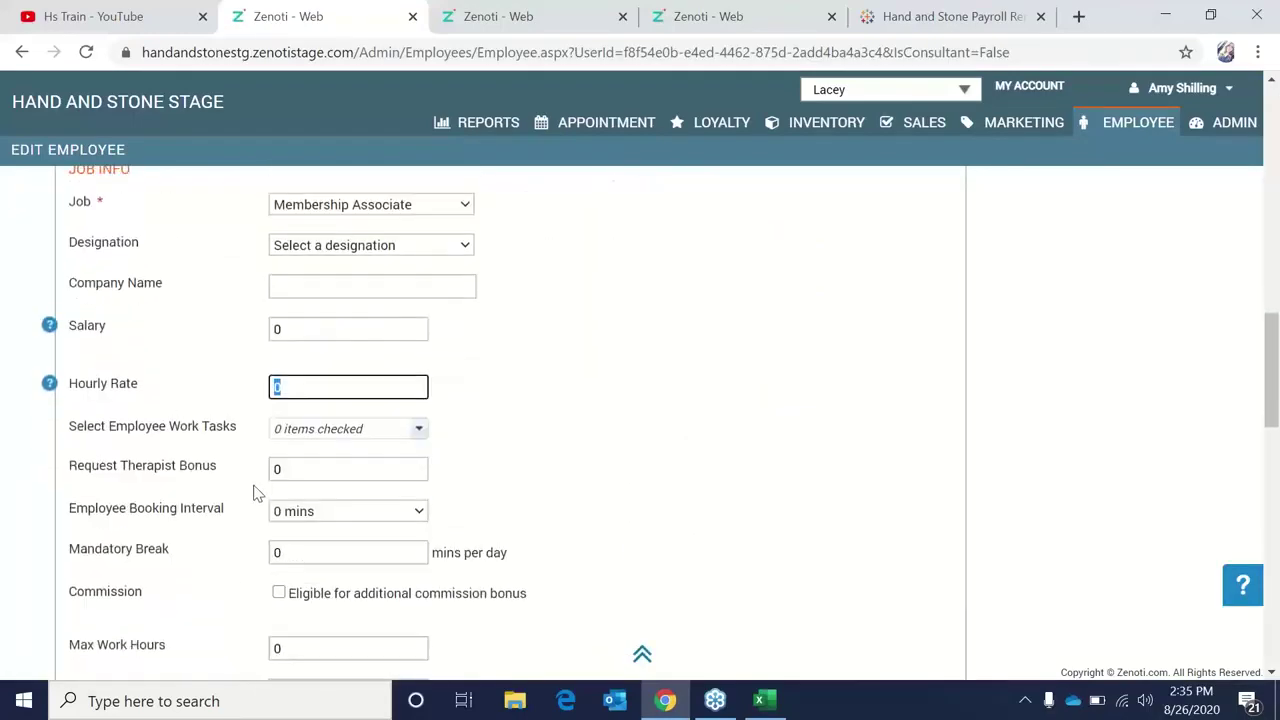
scroll(300, 546, down, 1)
scroll(302, 547, down, 2)
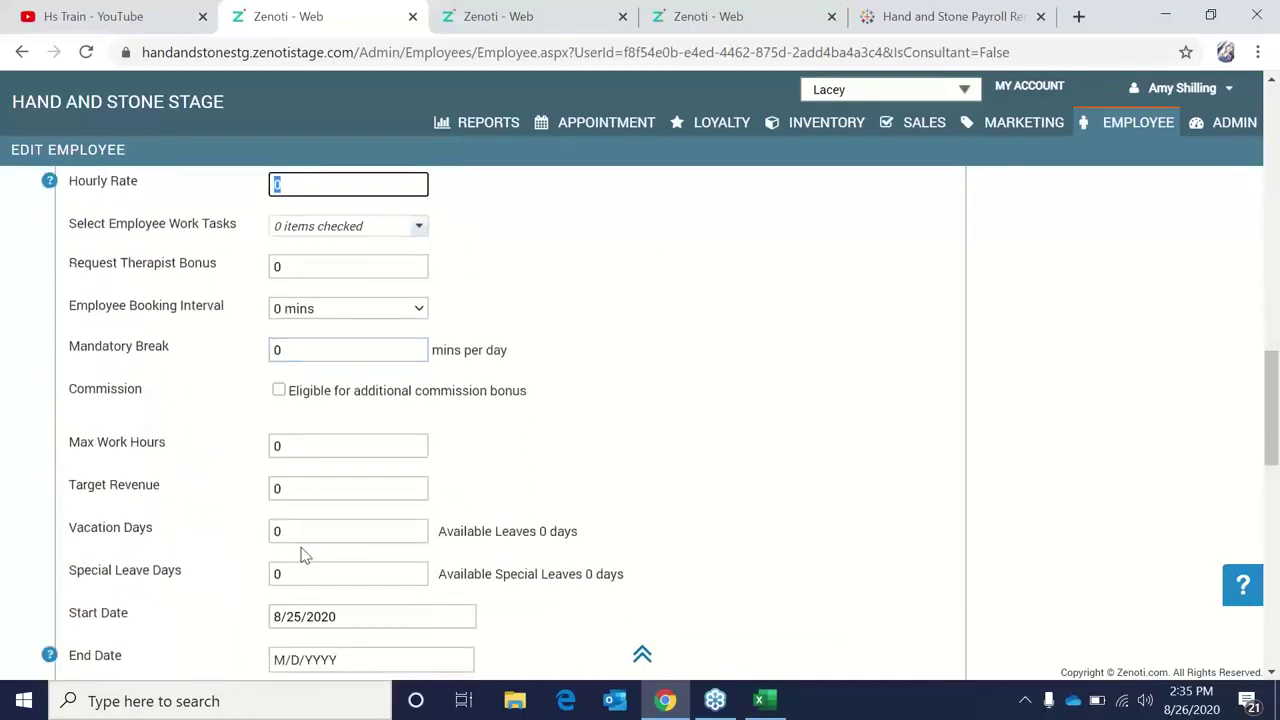
scroll(303, 546, up, 2)
scroll(365, 355, up, 1)
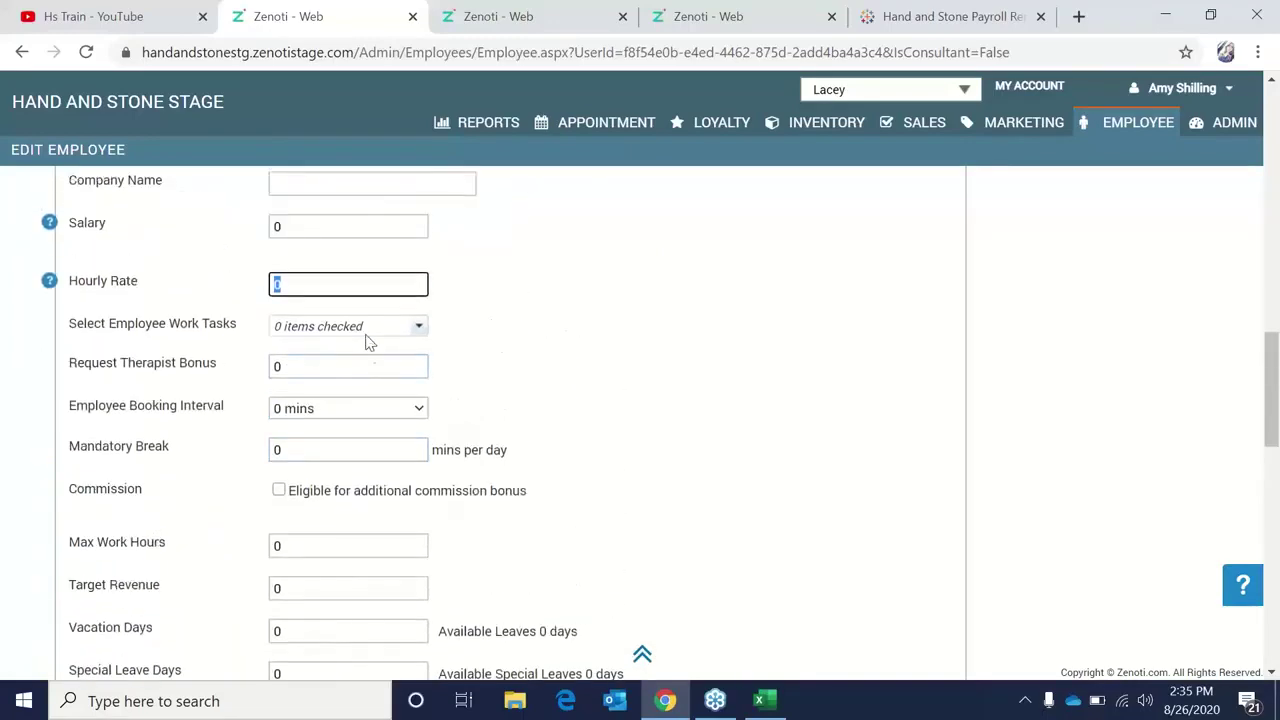
click(366, 333)
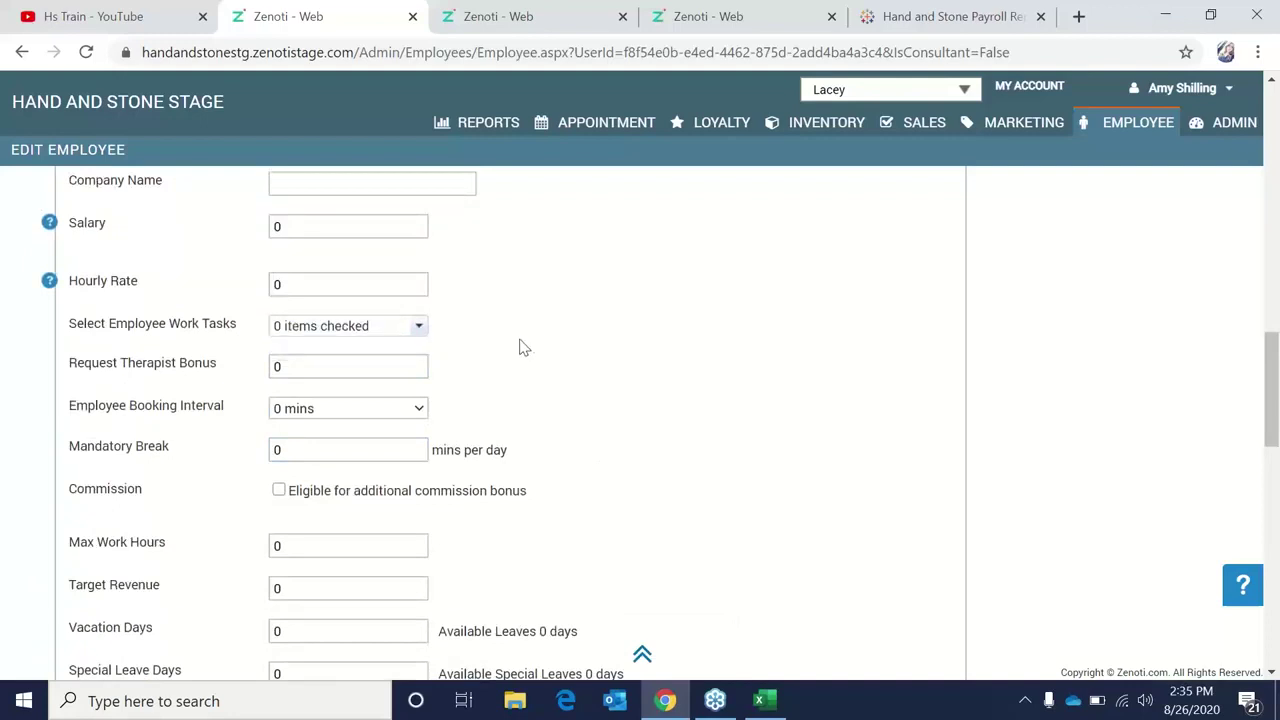
scroll(517, 346, up, 1)
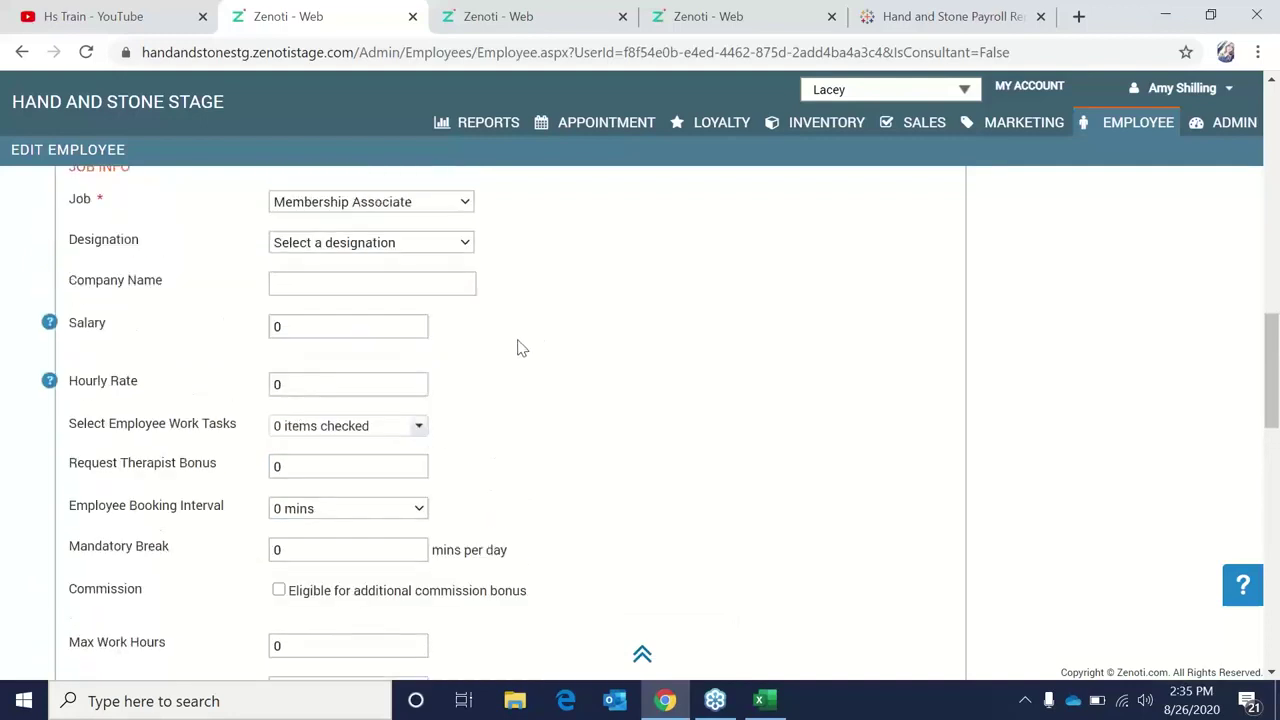
Replace the Hourly Rate of 0 with 10.
click(387, 388)
drag(387, 386, 270, 374)
text(10)
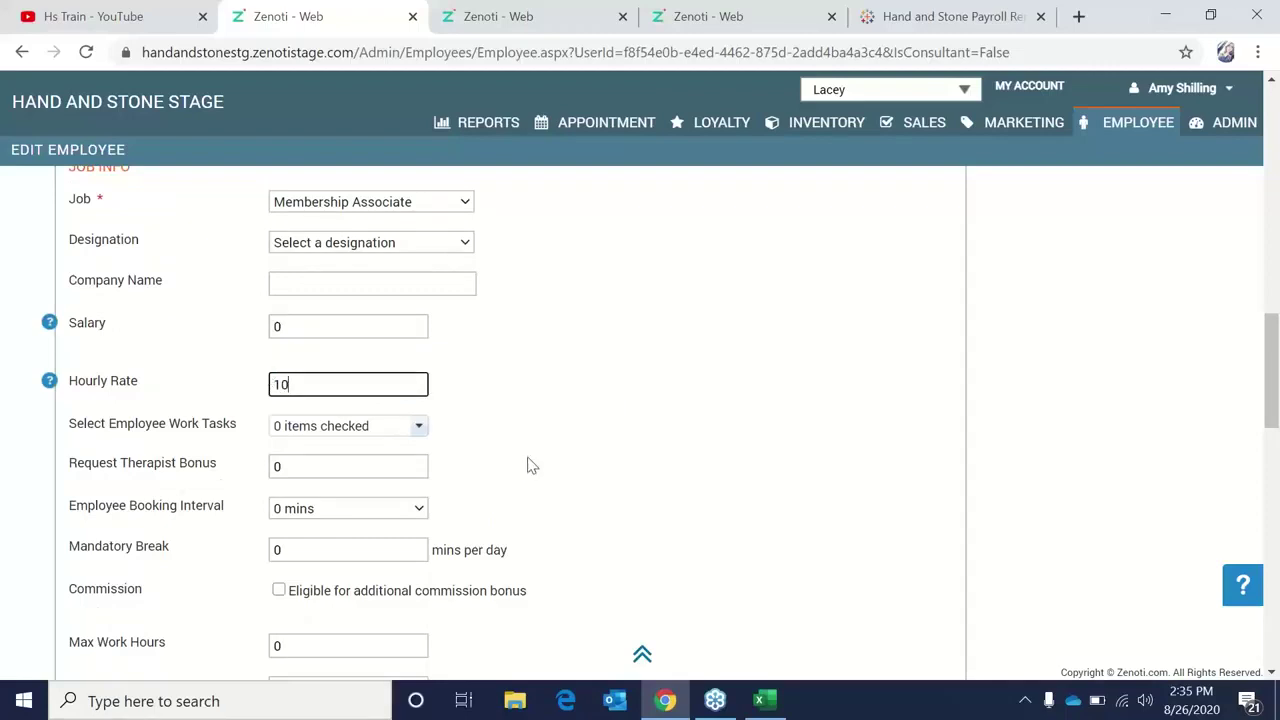
click(528, 462)
scroll(528, 460, down, 1)
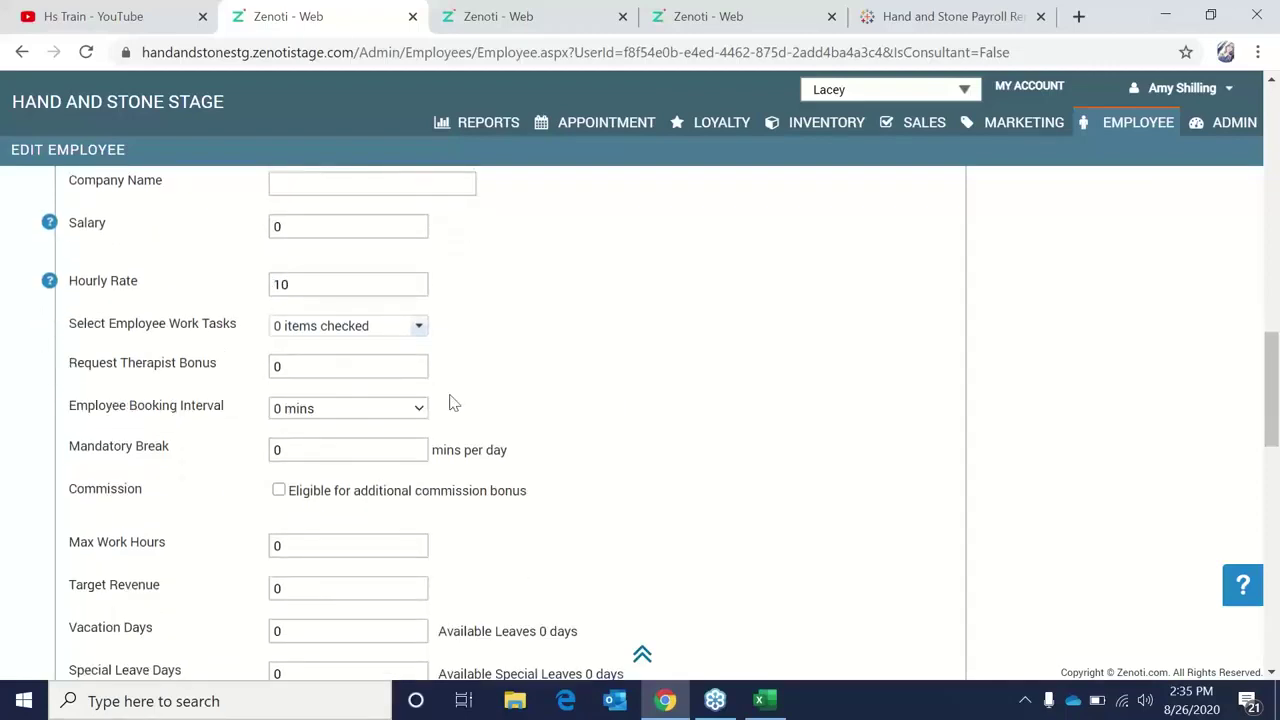
scroll(449, 400, up, 1)
click(372, 386)
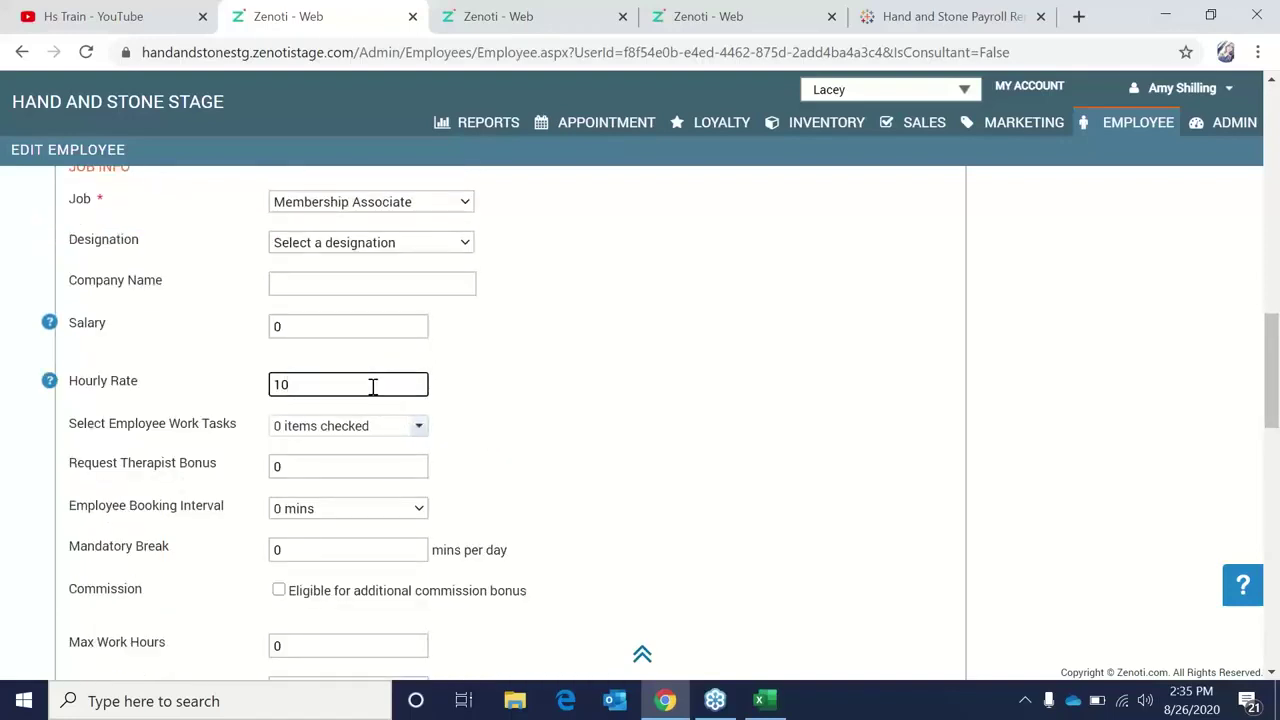
scroll(372, 386, up, 1)
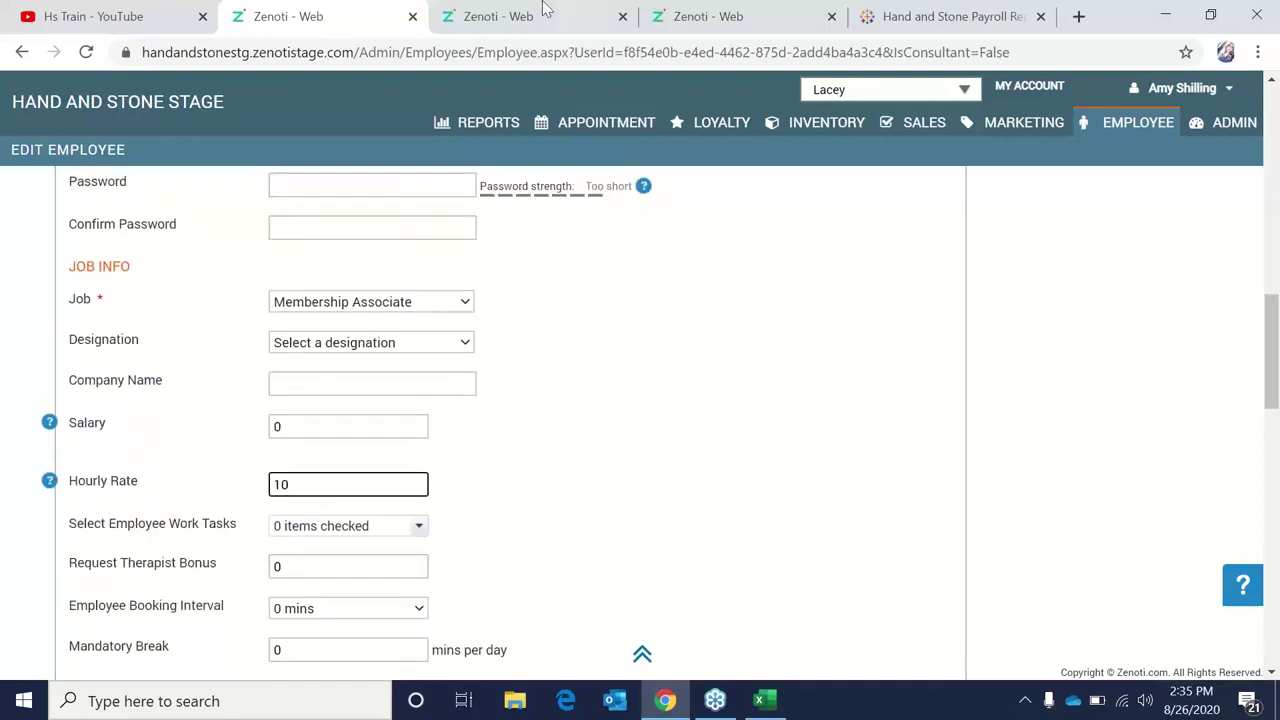
On the live Hand and Stone site, open the _zenoti General Staff employee and scroll to Job Info.
click(789, 9)
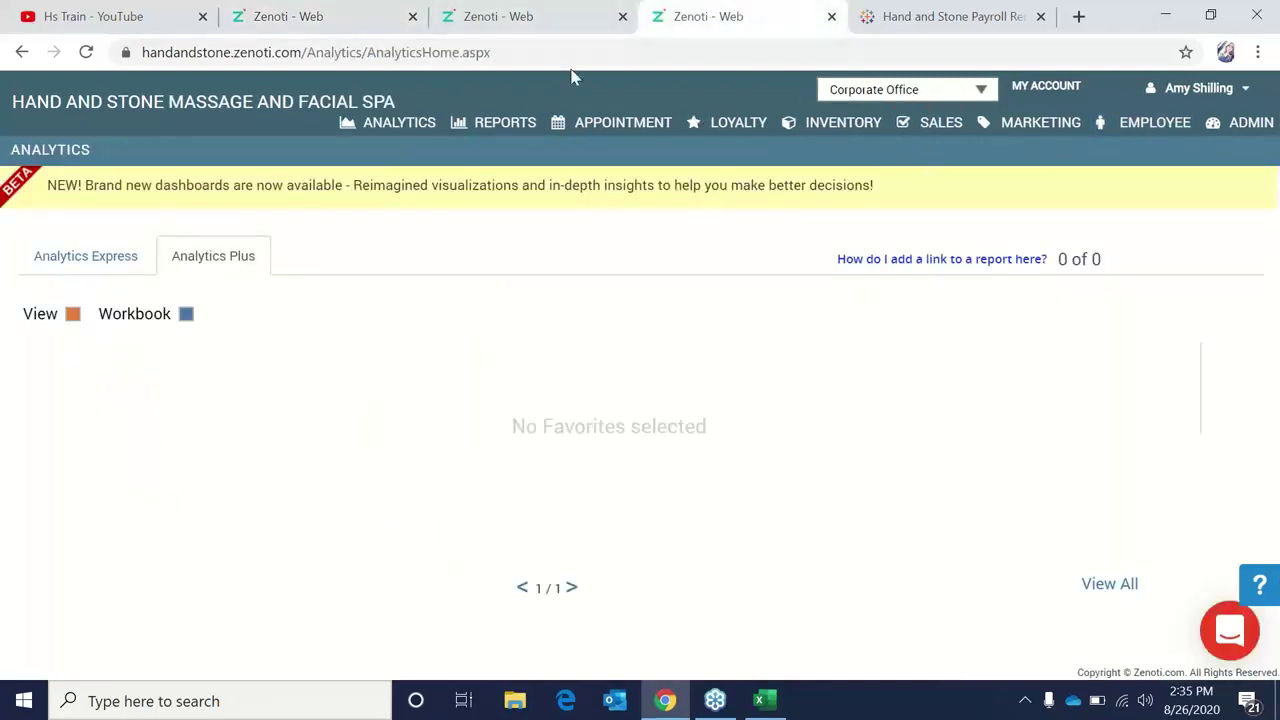
click(1105, 122)
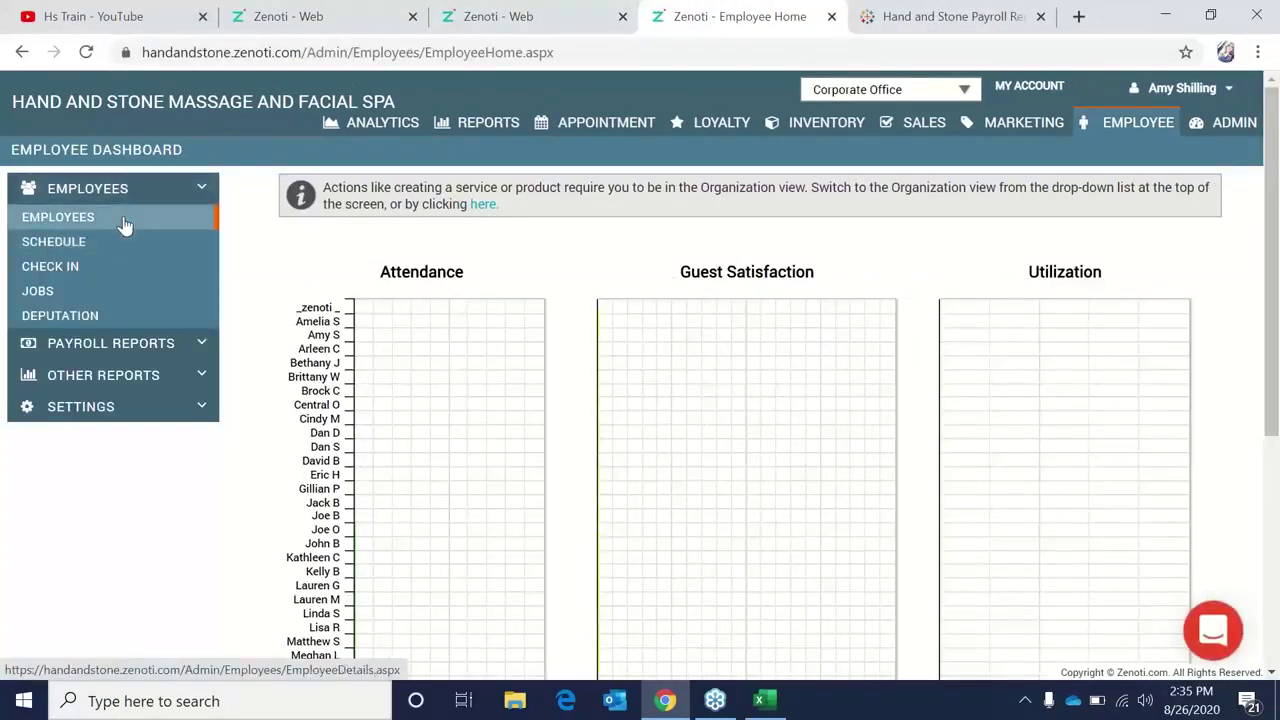
click(124, 224)
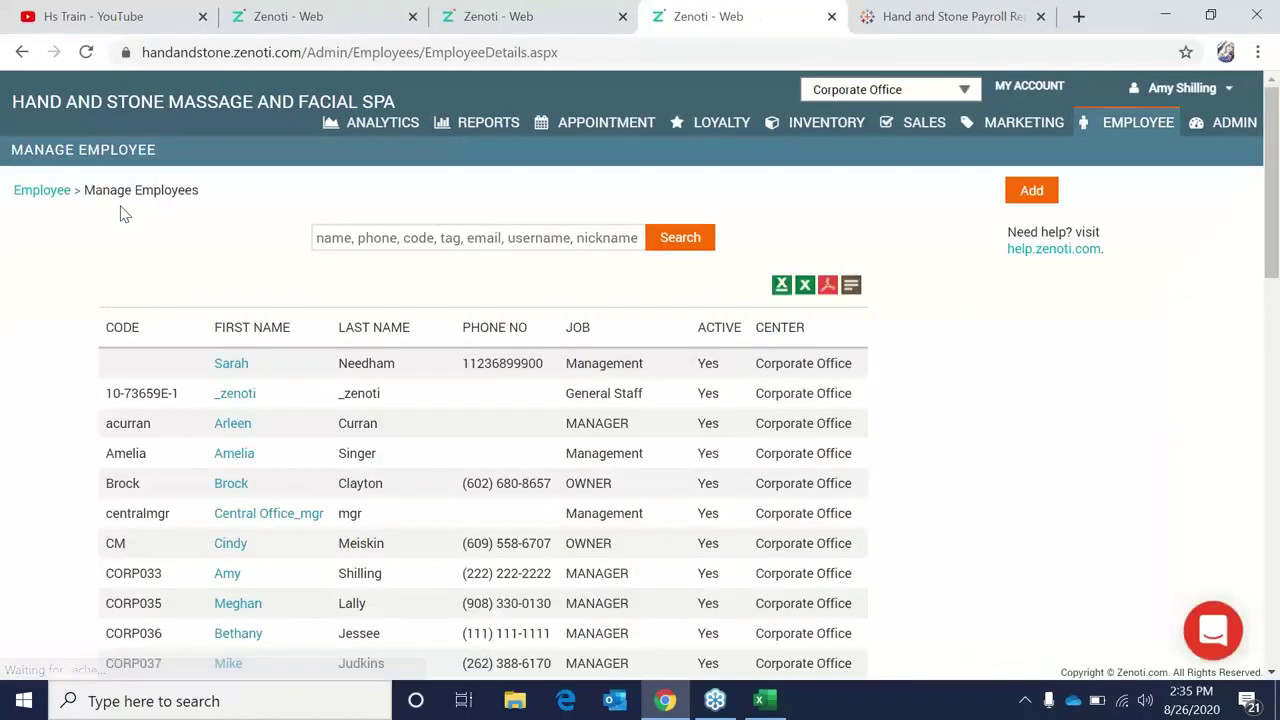
click(245, 394)
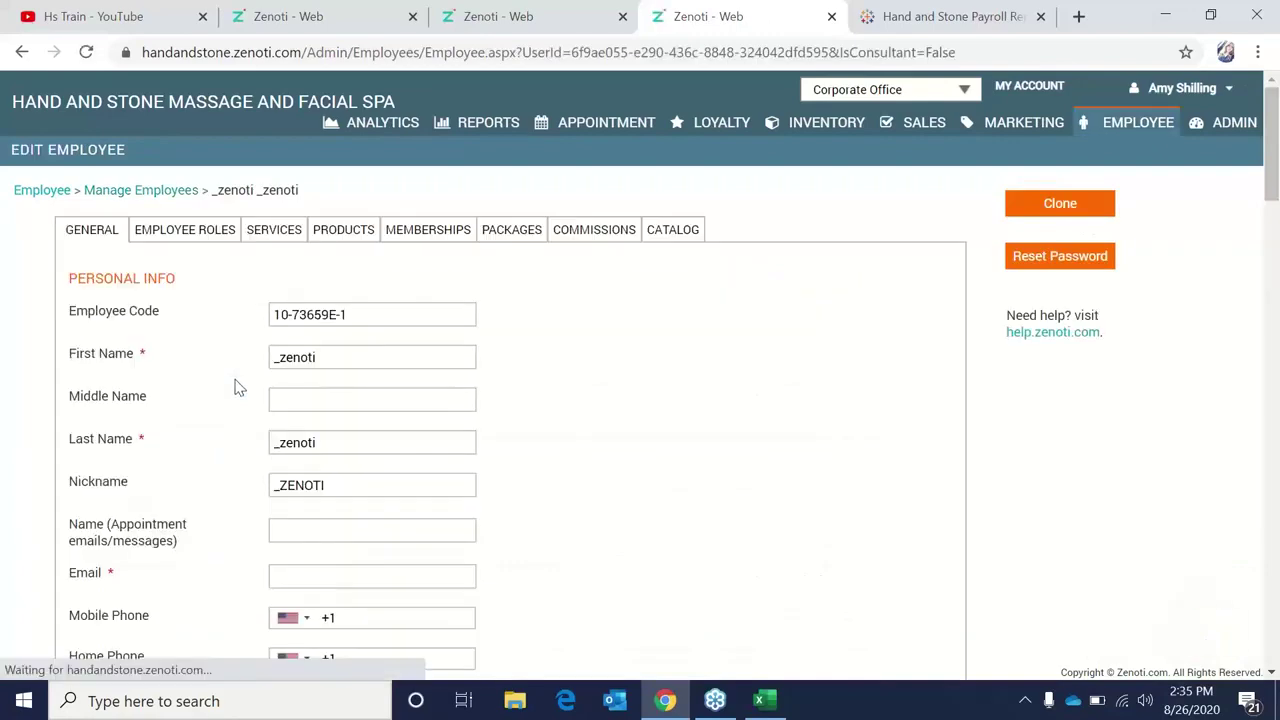
scroll(239, 387, down, 2)
scroll(239, 387, down, 8)
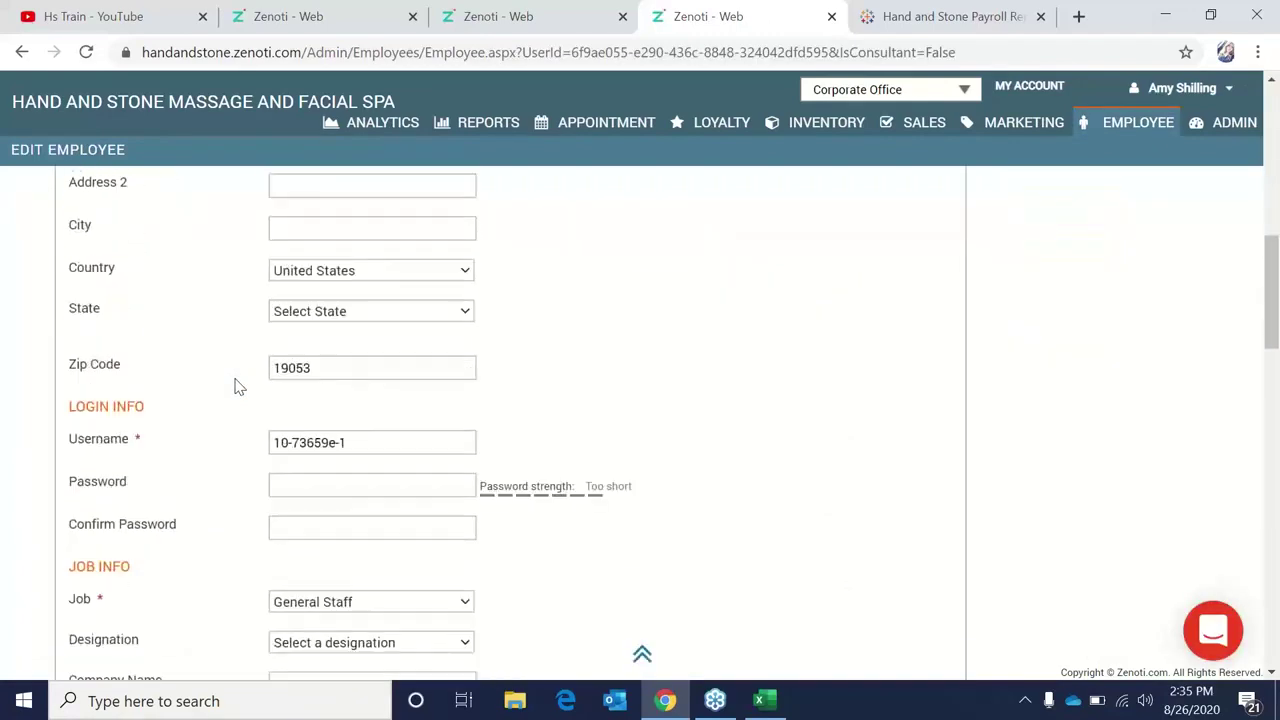
scroll(239, 387, down, 2)
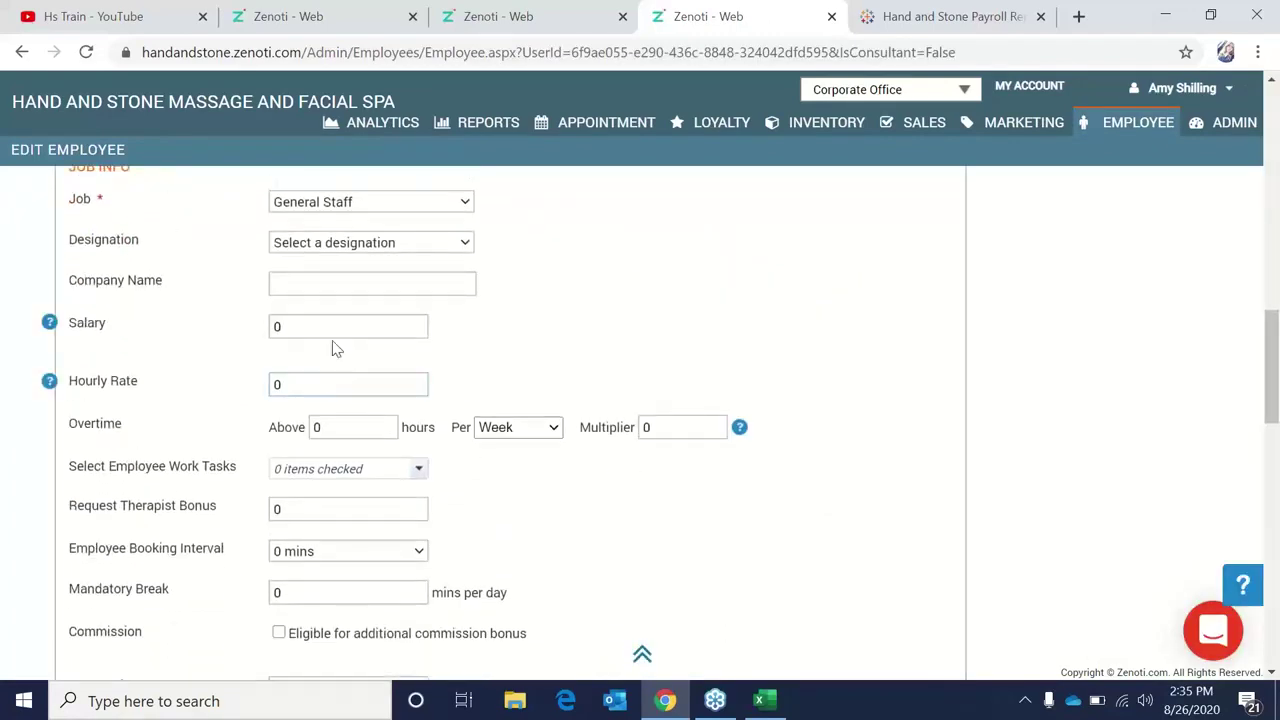
click(336, 322)
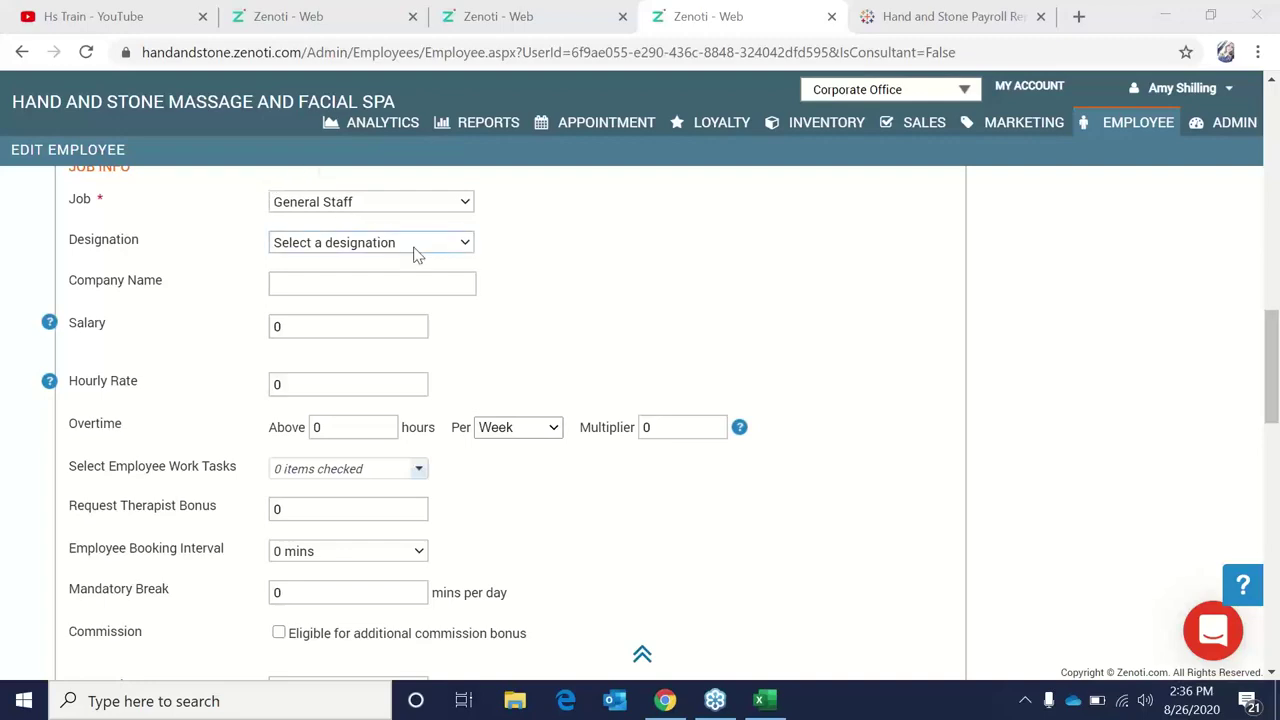
scroll(430, 250, up, 2)
scroll(440, 248, up, 10)
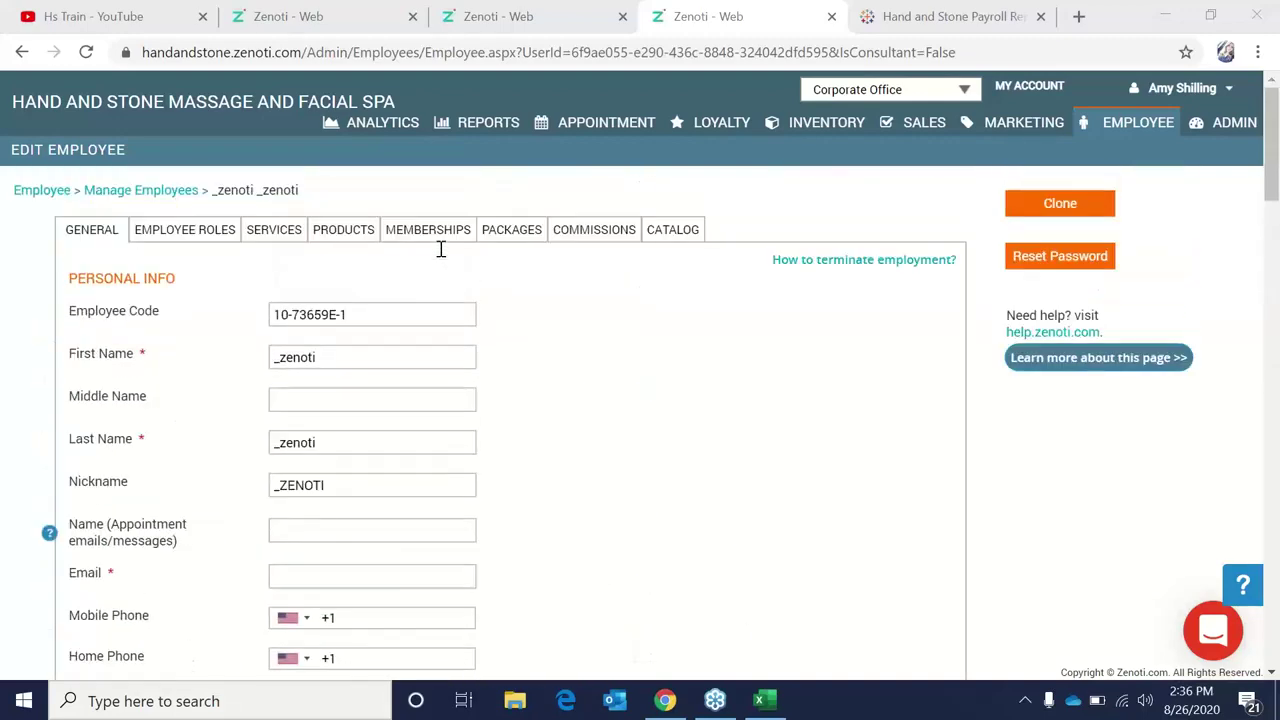
scroll(440, 248, down, 4)
scroll(440, 248, down, 6)
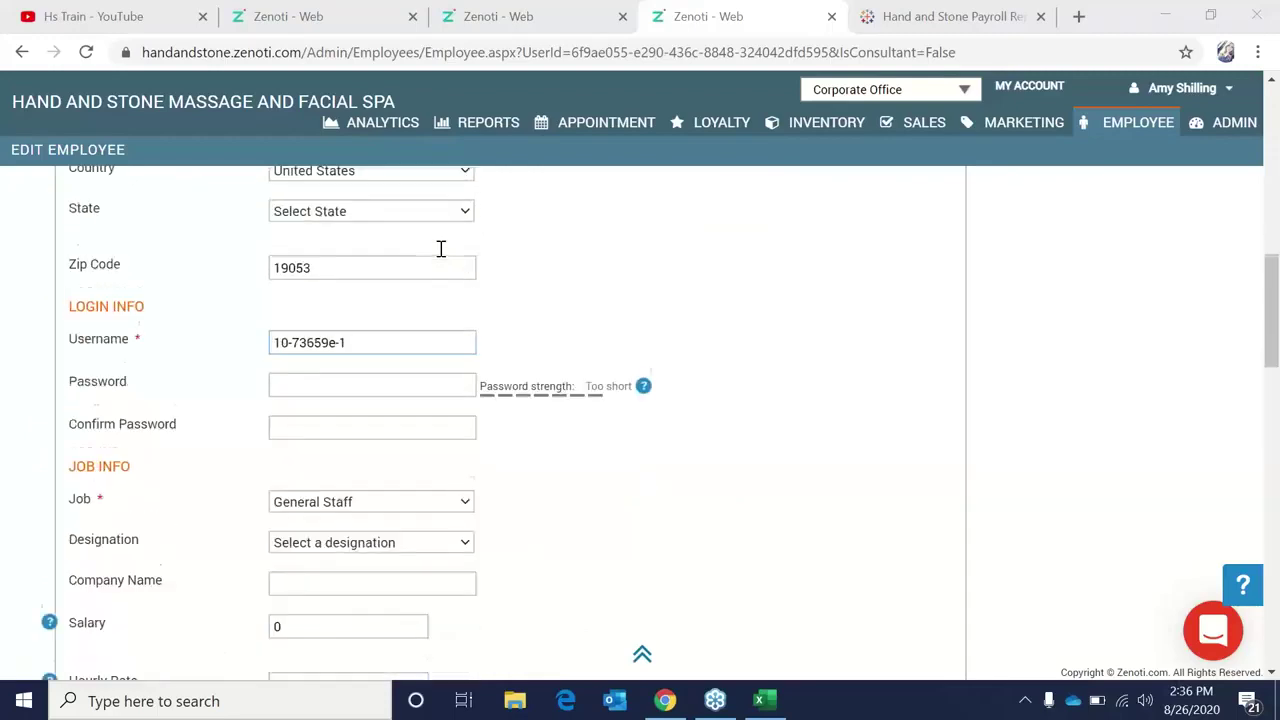
scroll(440, 248, down, 1)
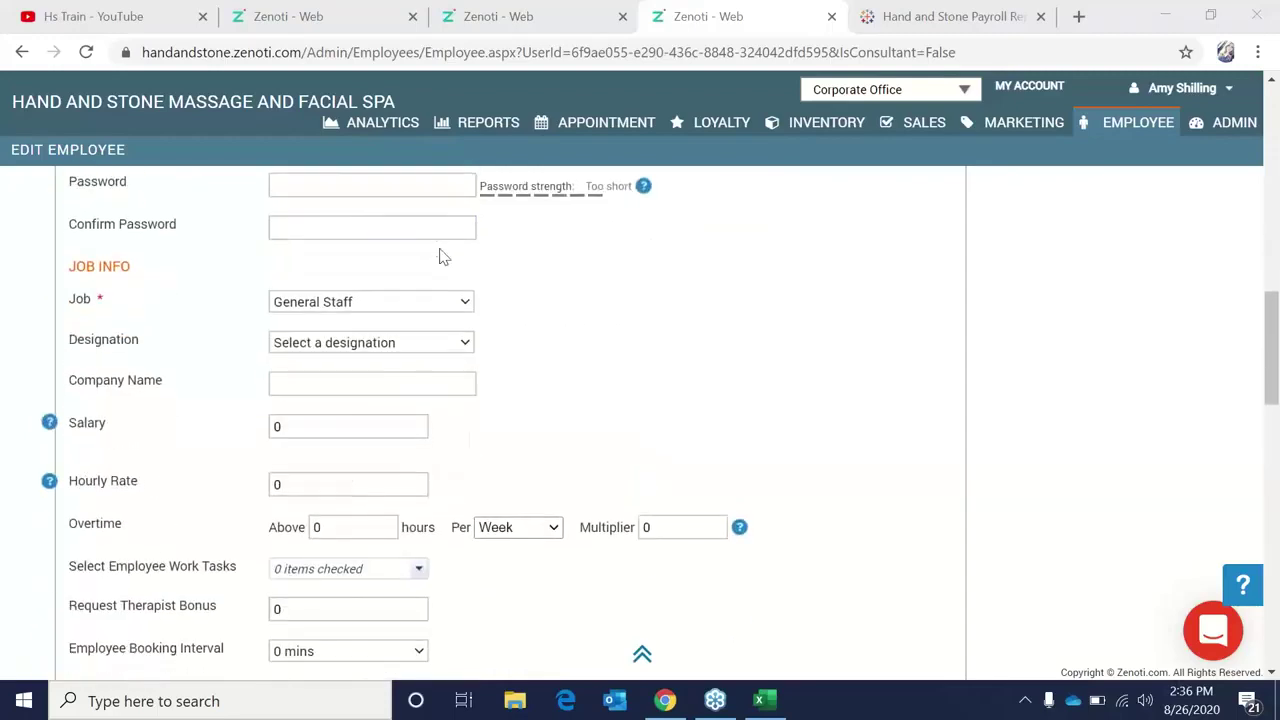
Set the overtime hours threshold to 40 and the overtime multiplier to 1.5.
click(373, 488)
scroll(373, 488, down, 1)
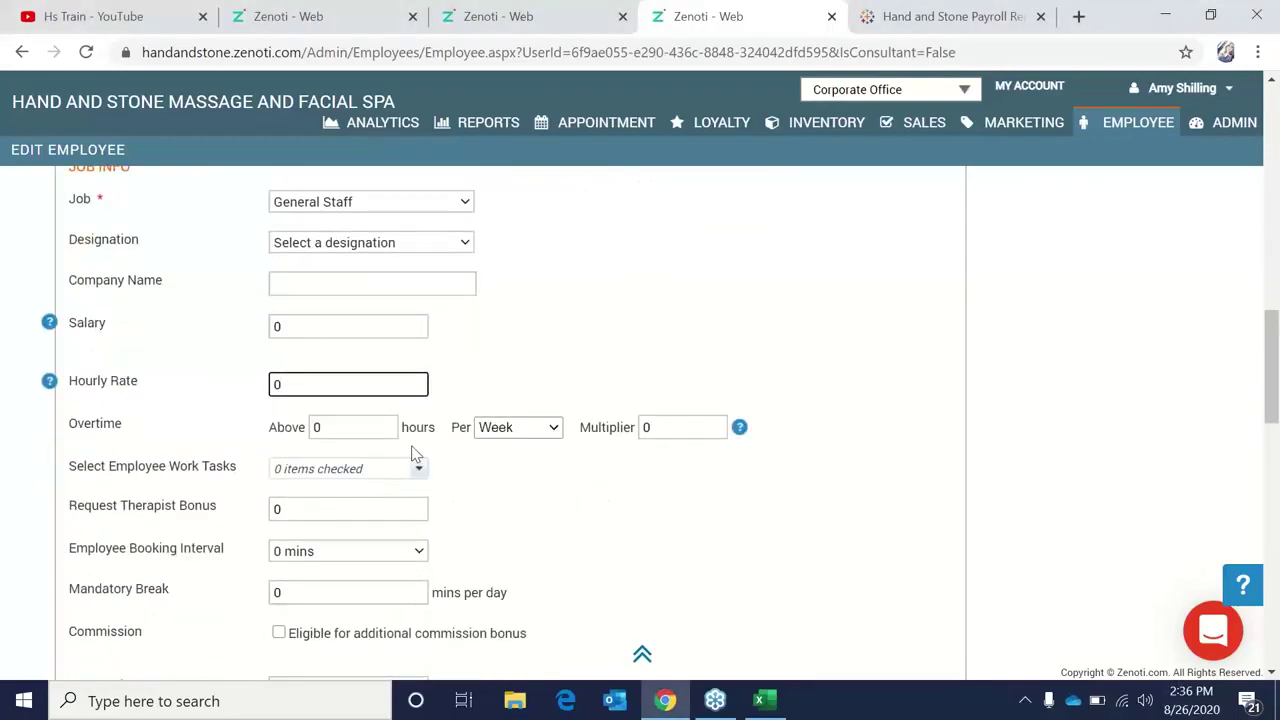
click(388, 428)
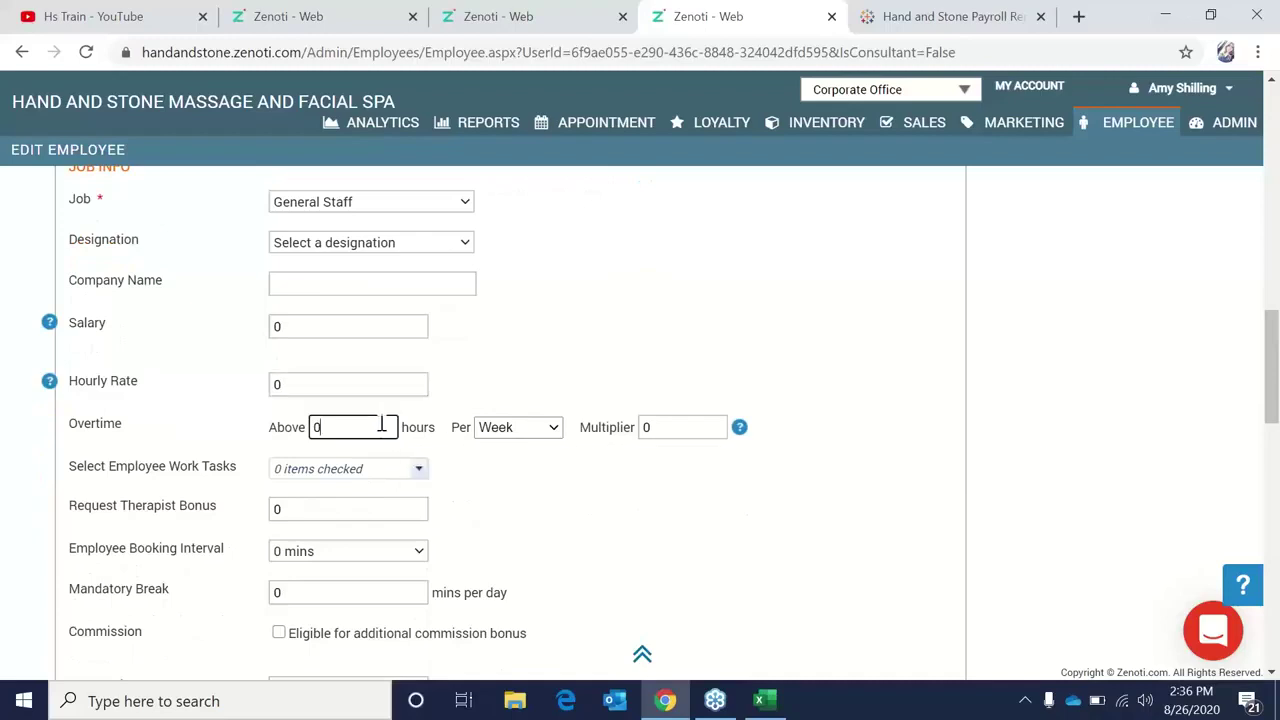
text(40)
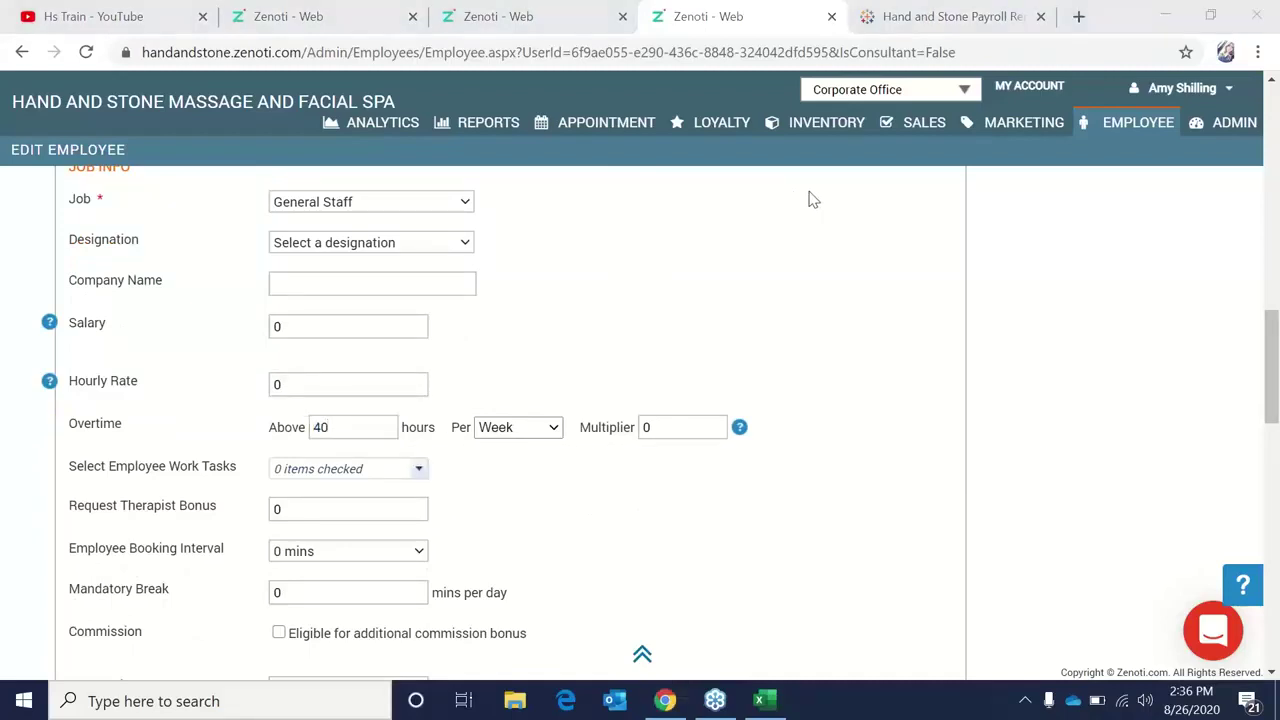
click(693, 430)
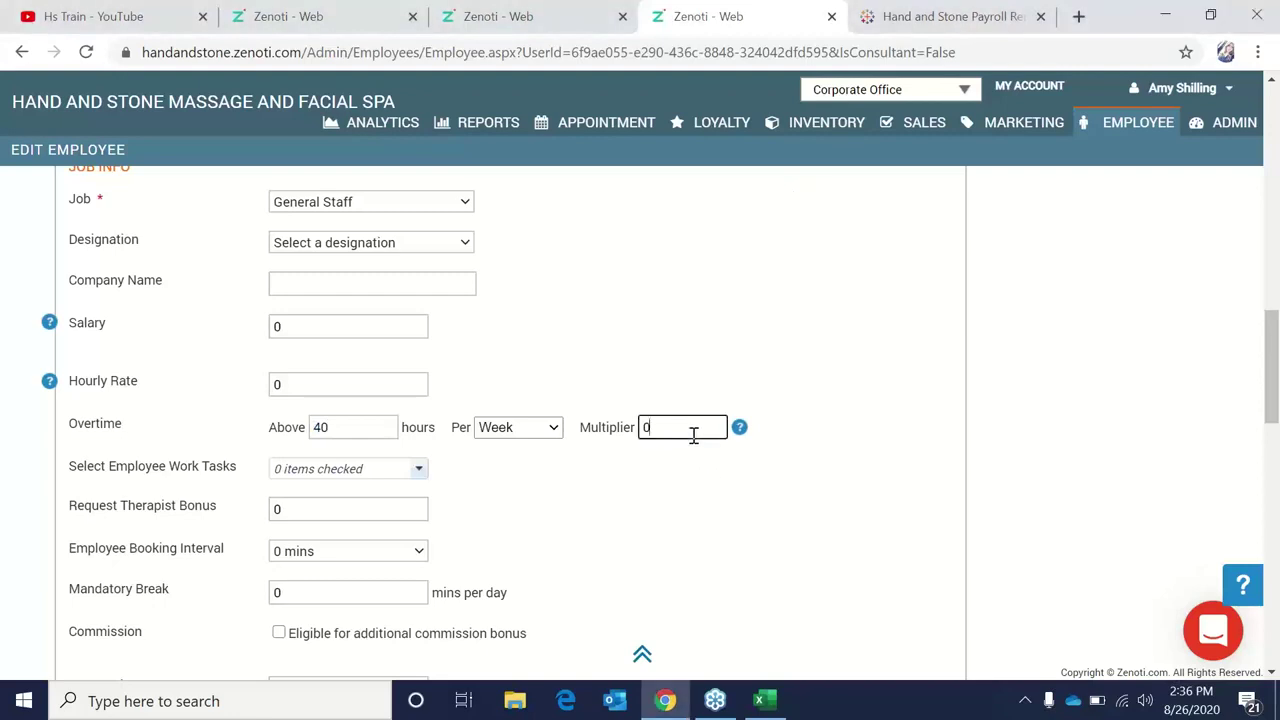
key(BackSpace)
text(1.5)
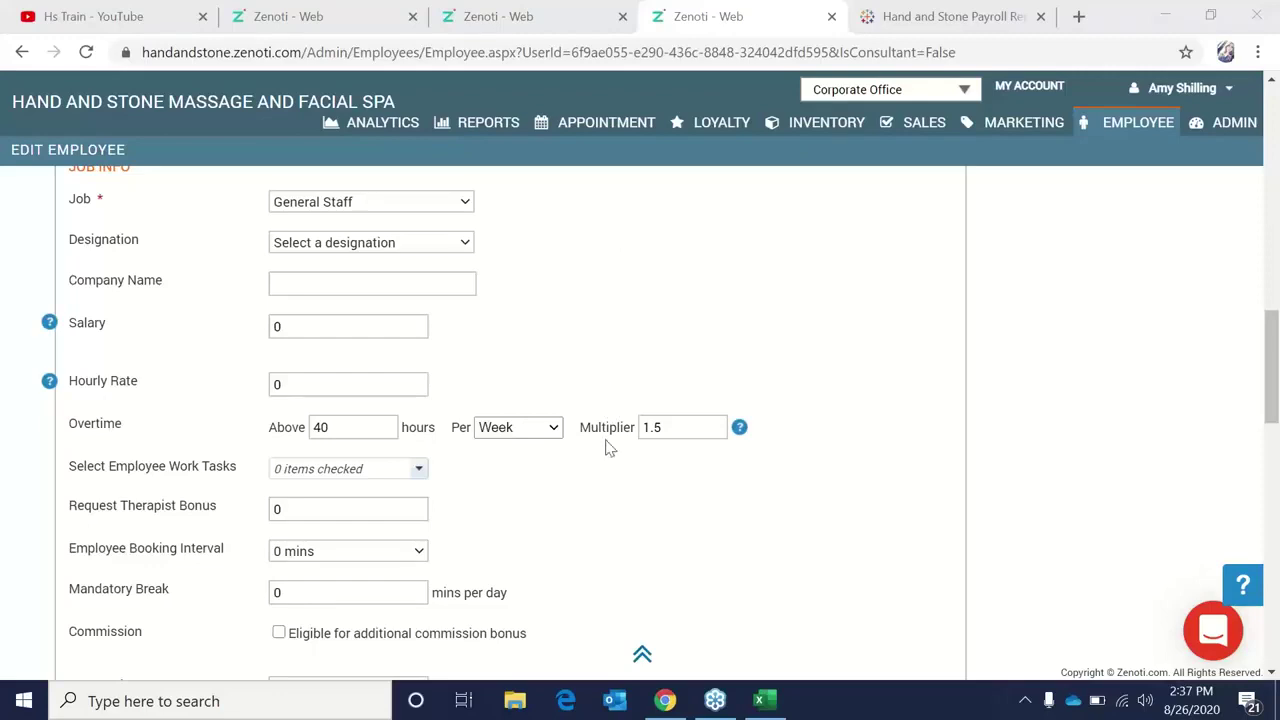
Check the payroll report tab, then return to Zenoti and open the Analytics section.
click(1005, 16)
click(785, 12)
click(410, 130)
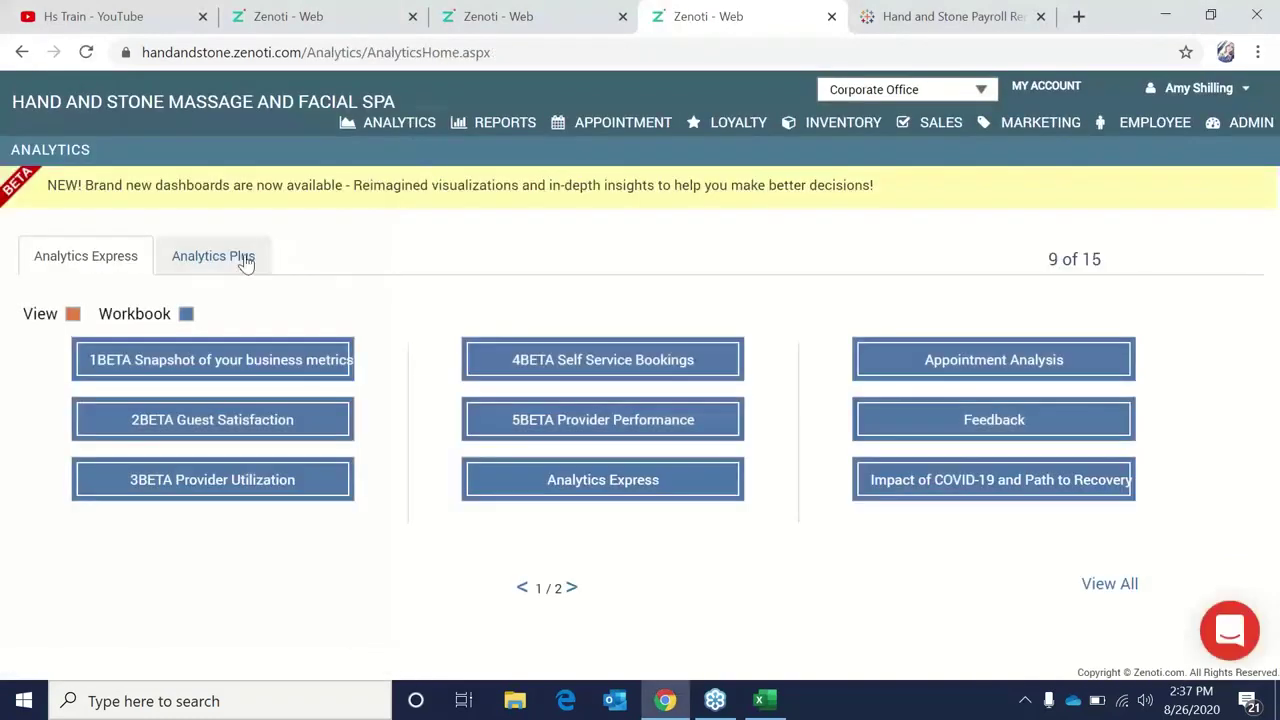
Launch Zenoti Analytics in a new tab via View All on Analytics Plus.
click(245, 259)
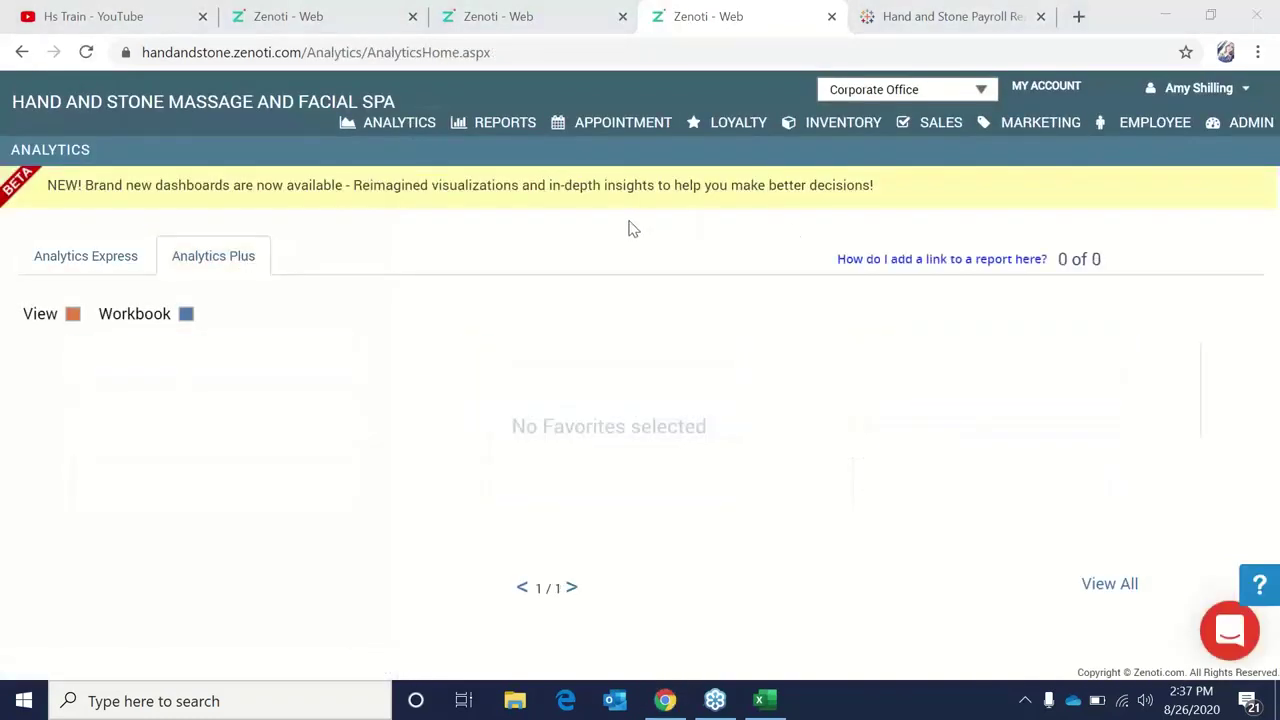
click(1110, 585)
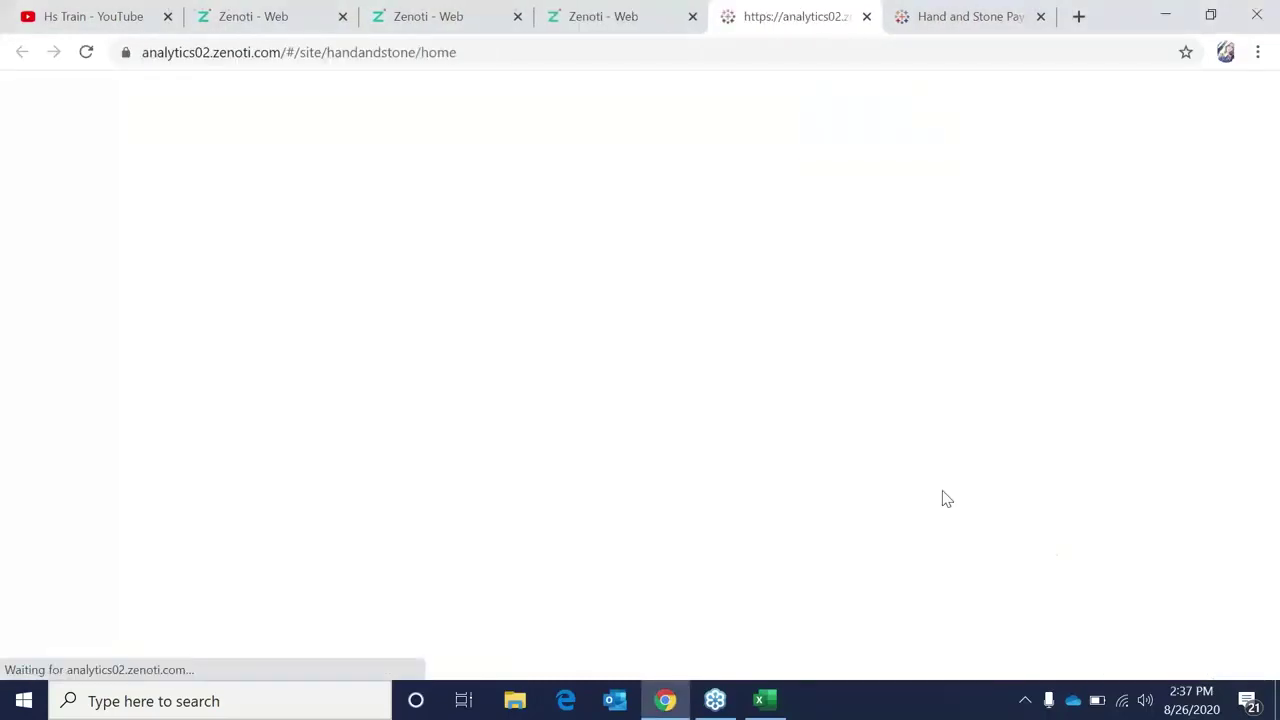
In Zenoti Analytics Recents, review the Employee Payroll Report and Membership Prospects (Sold By) views.
scroll(877, 466, down, 3)
scroll(877, 466, down, 7)
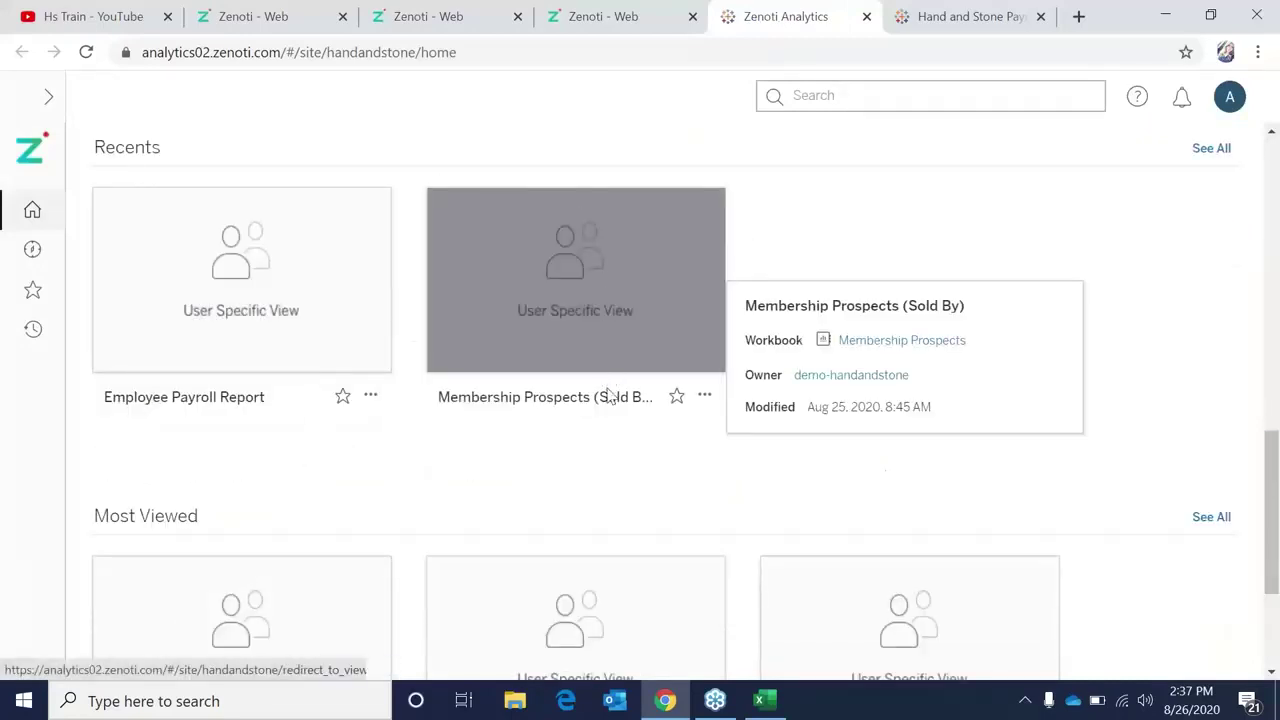
mouse_move(611, 376)
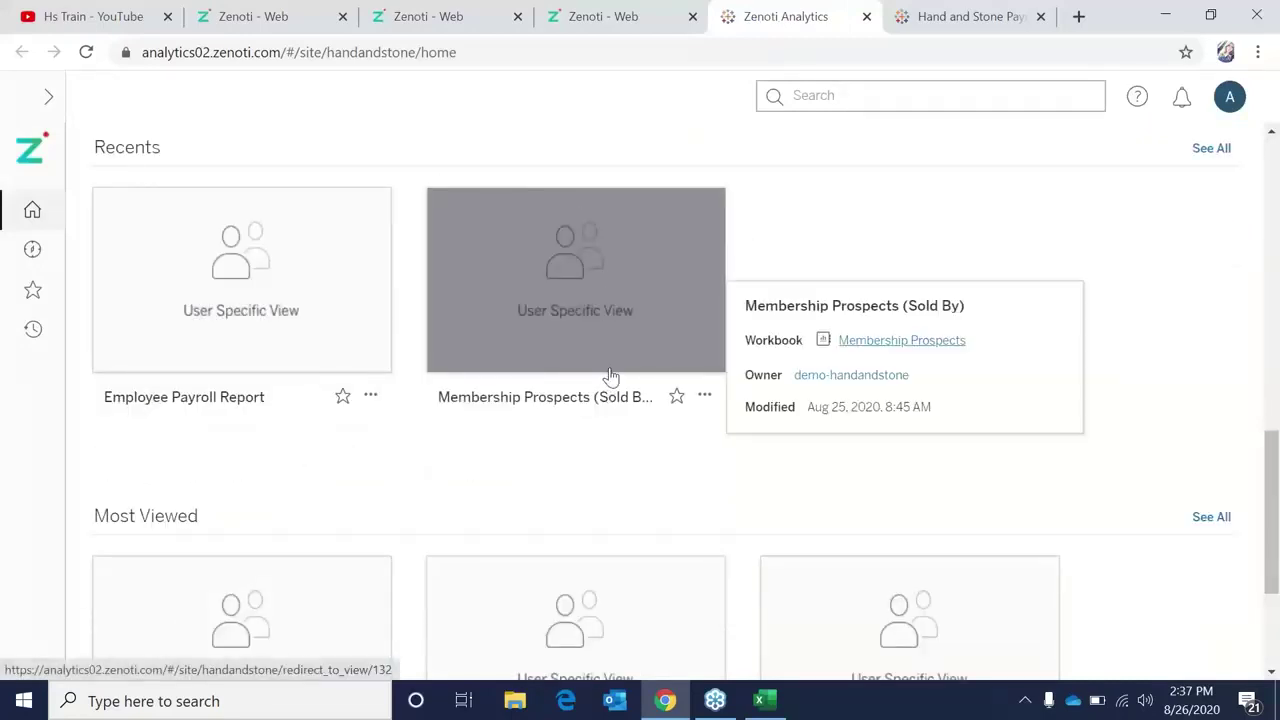
mouse_move(160, 326)
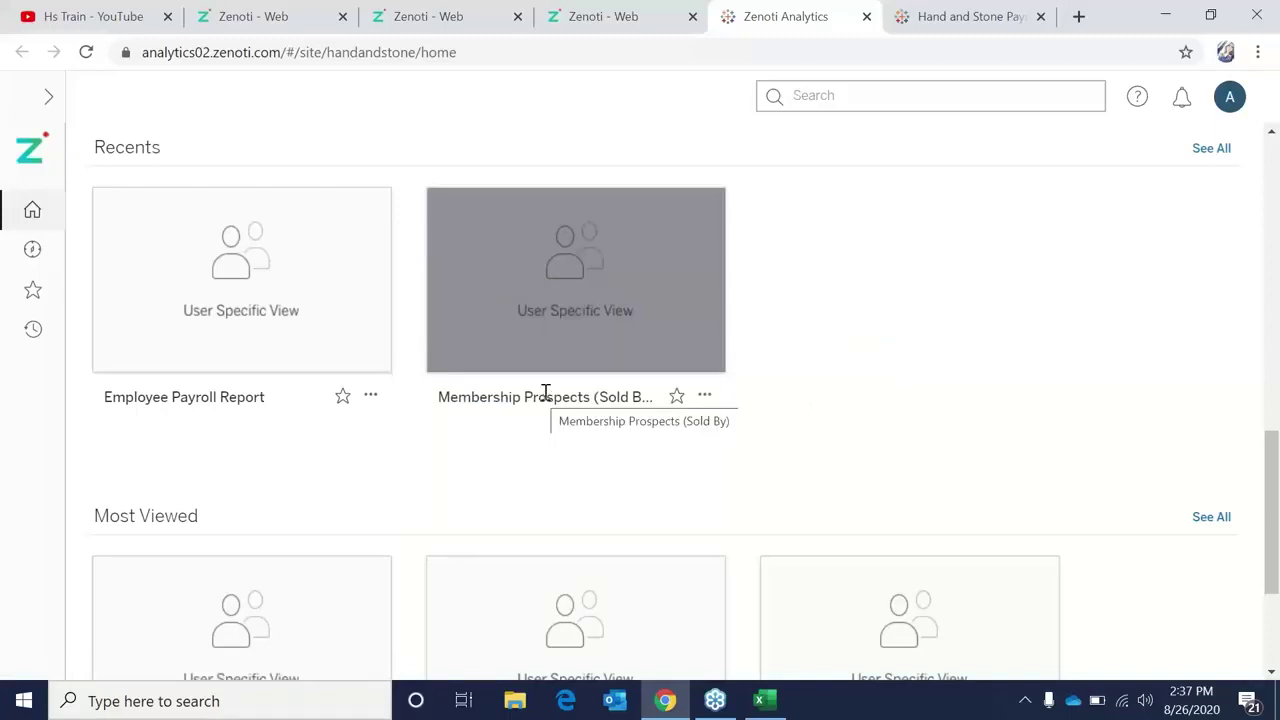
mouse_move(388, 339)
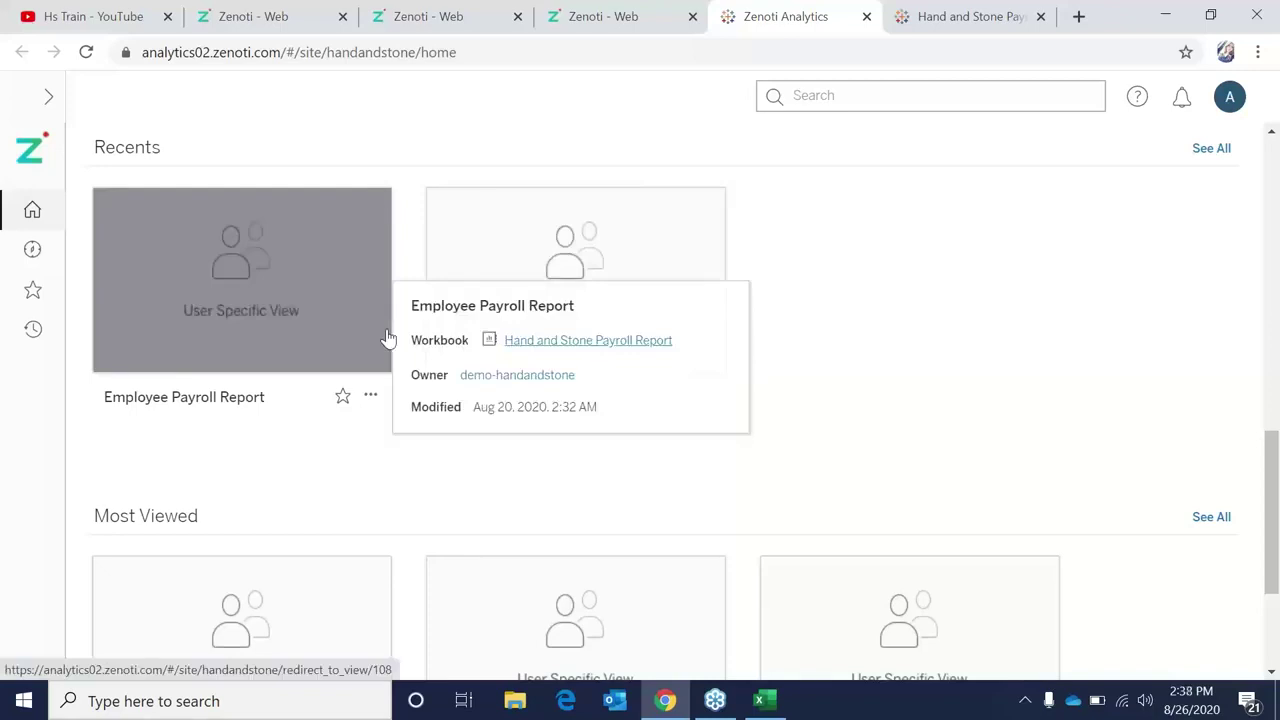
mouse_move(630, 225)
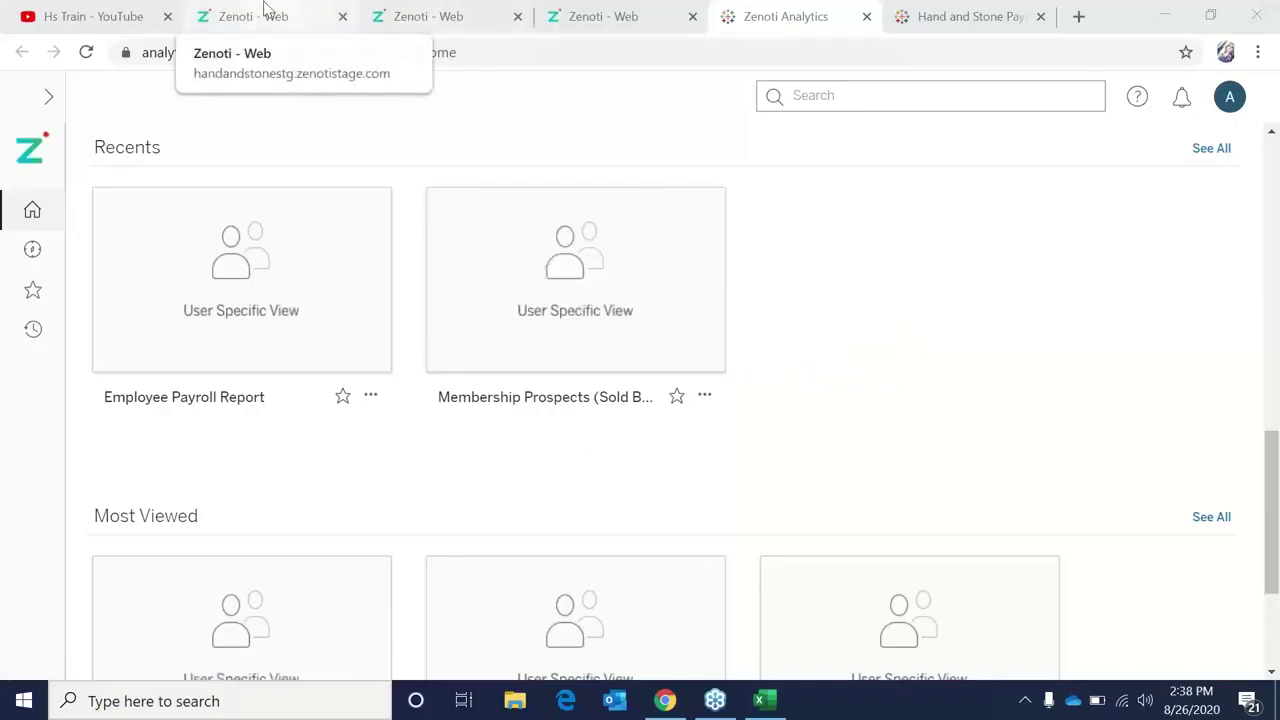
Return to the second Zenoti browser tab with the employee editing page.
click(266, 12)
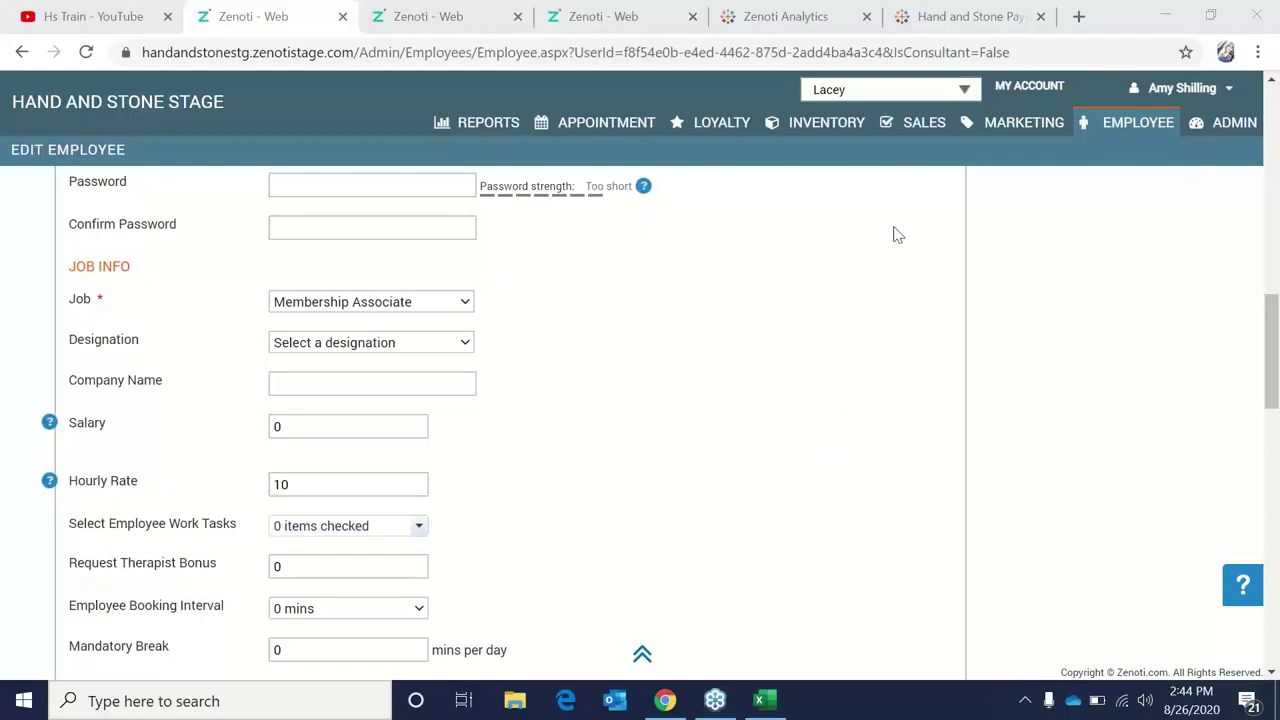
From the Jobs list, open Esthetician's commissions: 20.00% on services revenue from 1.00 to 10,000.00.
click(1120, 135)
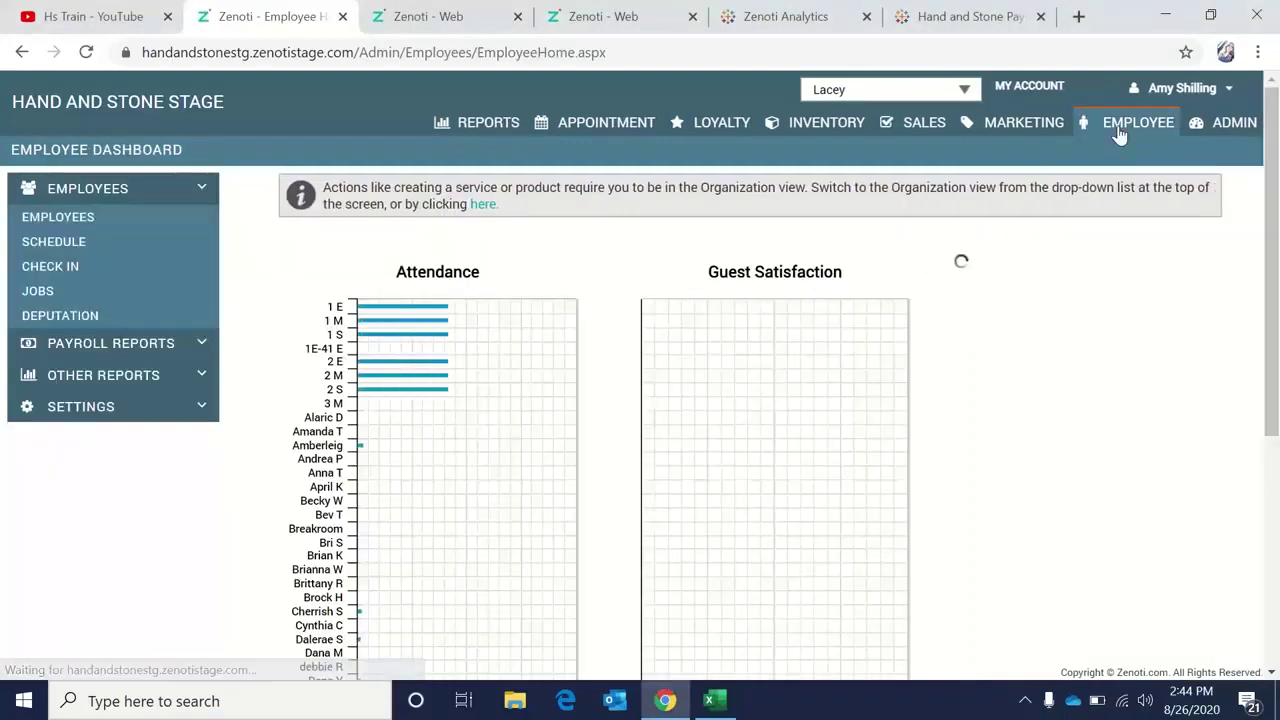
click(40, 292)
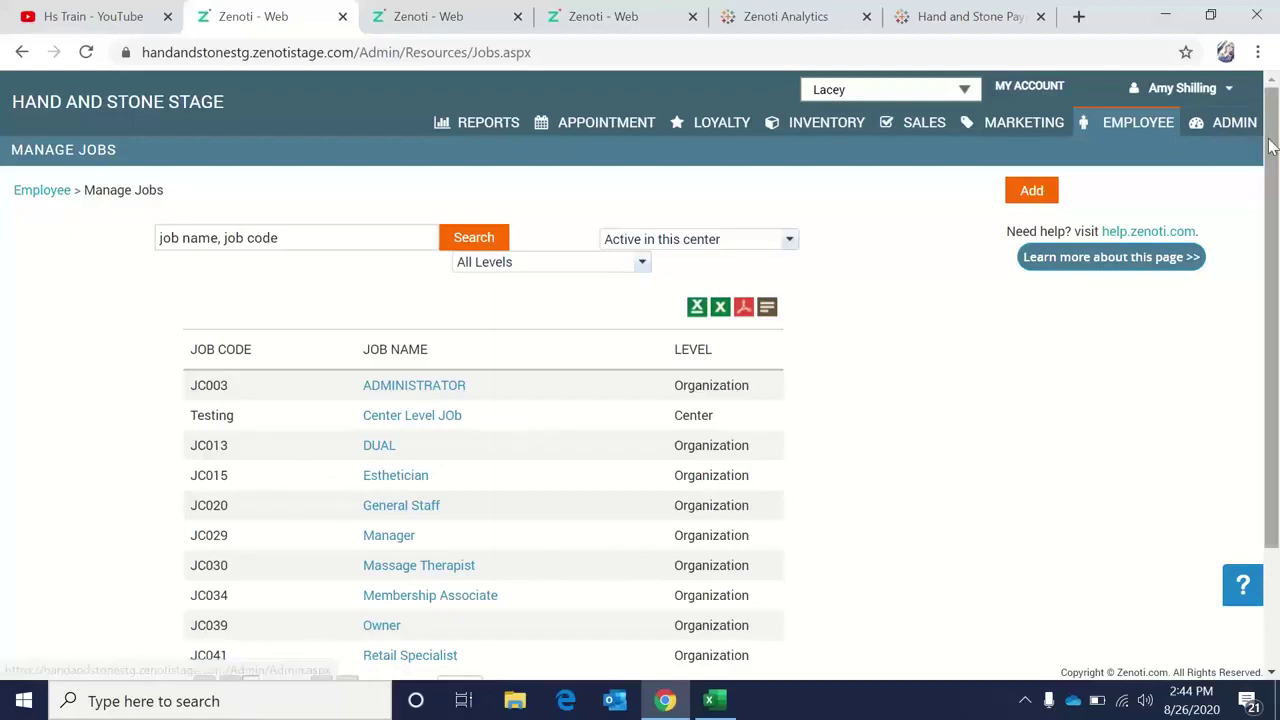
drag(1272, 150, 1275, 212)
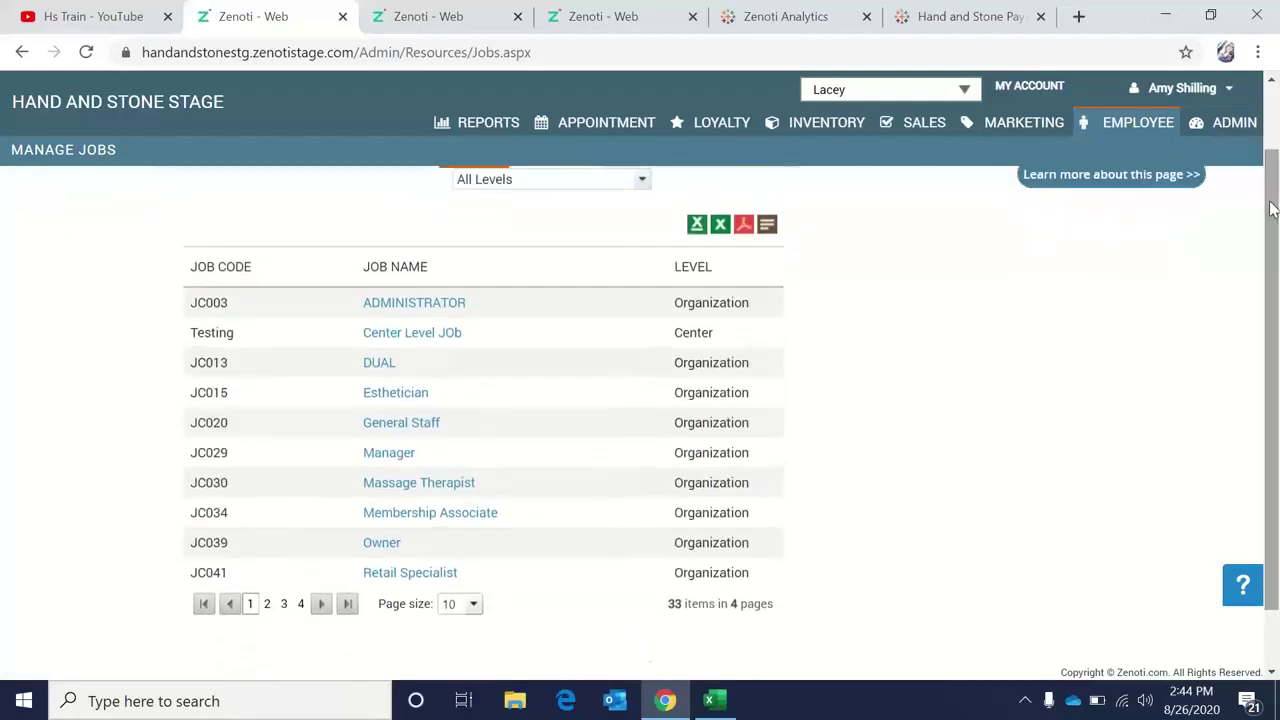
click(395, 394)
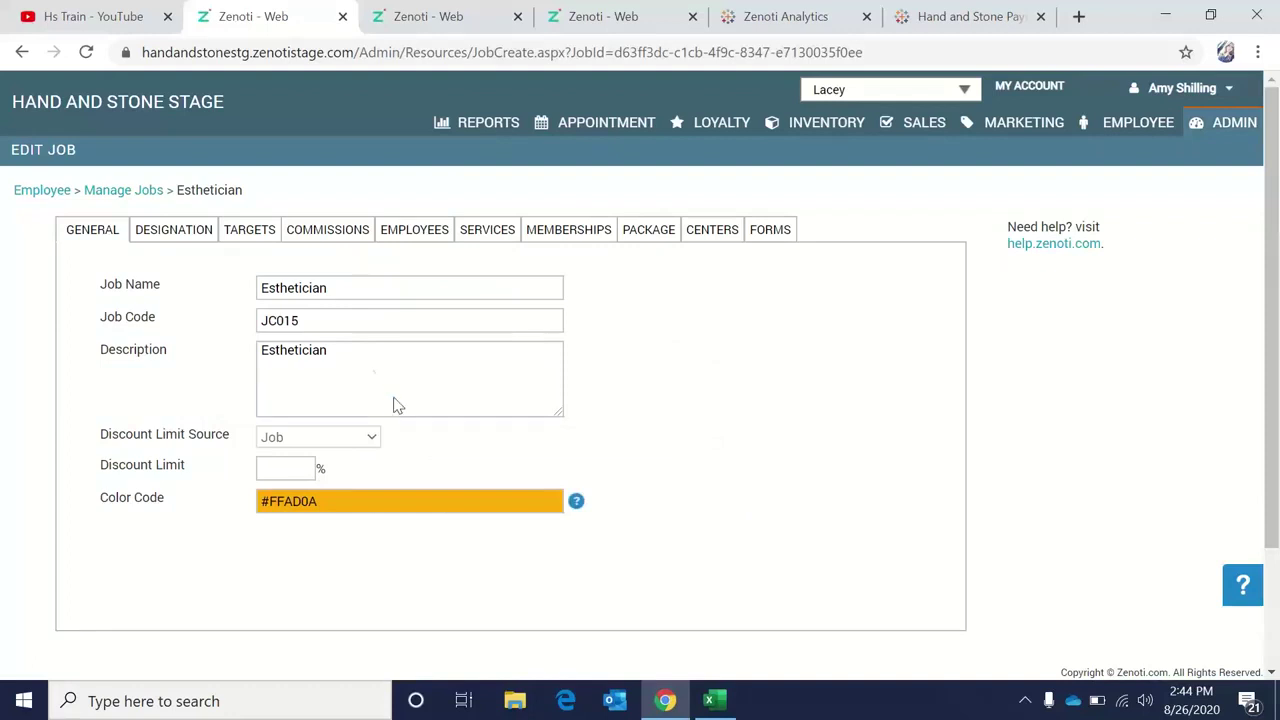
click(325, 236)
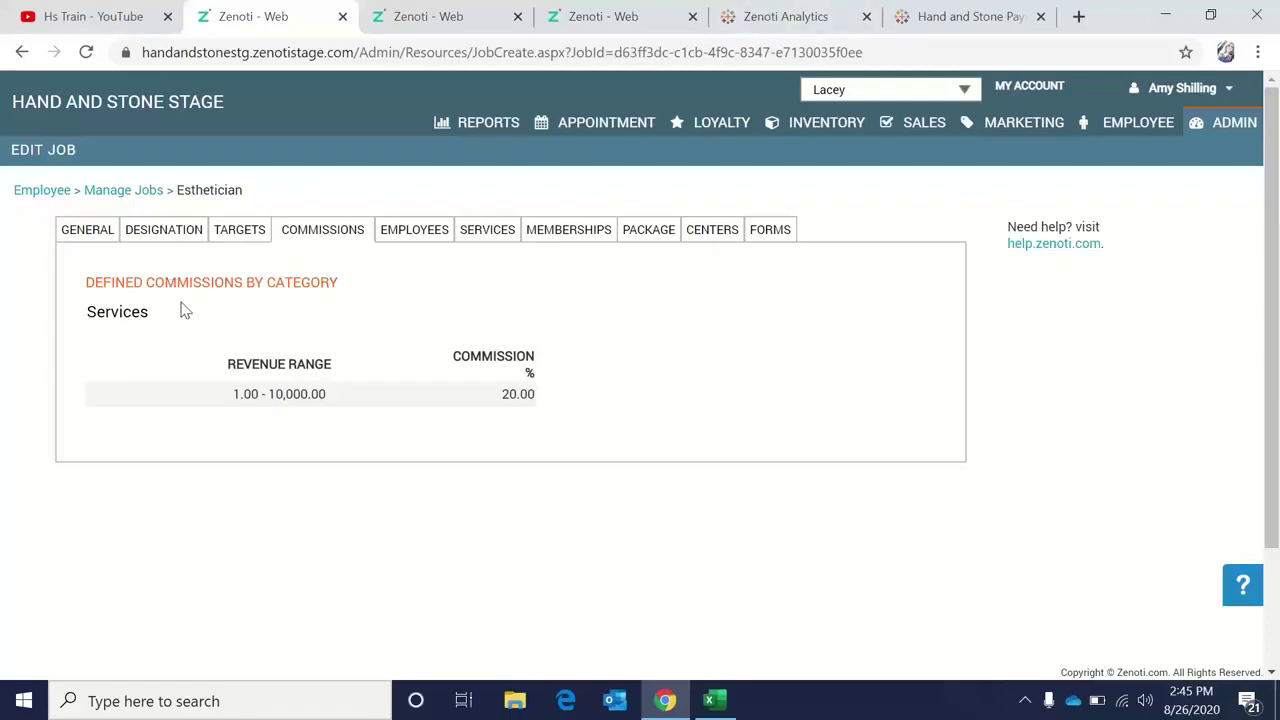
On the live site, switch to the Hand and Stone organization and open the 1 tier MT job.
click(626, 20)
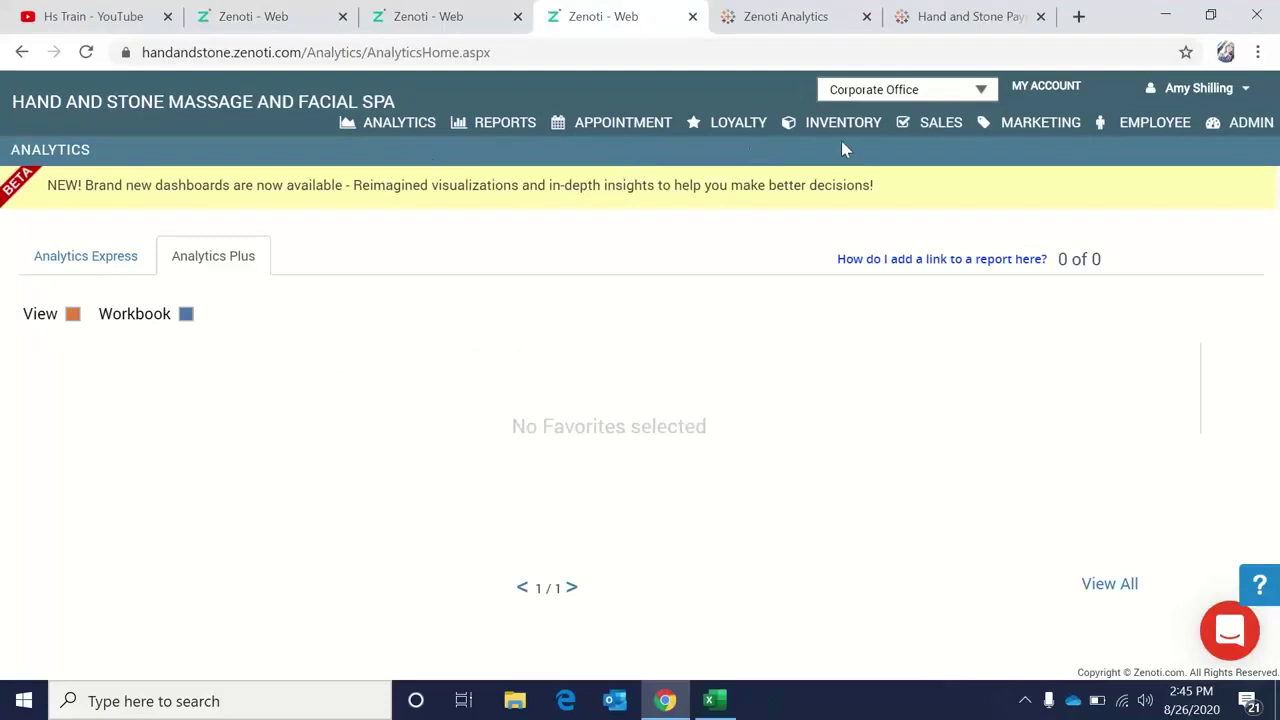
click(920, 92)
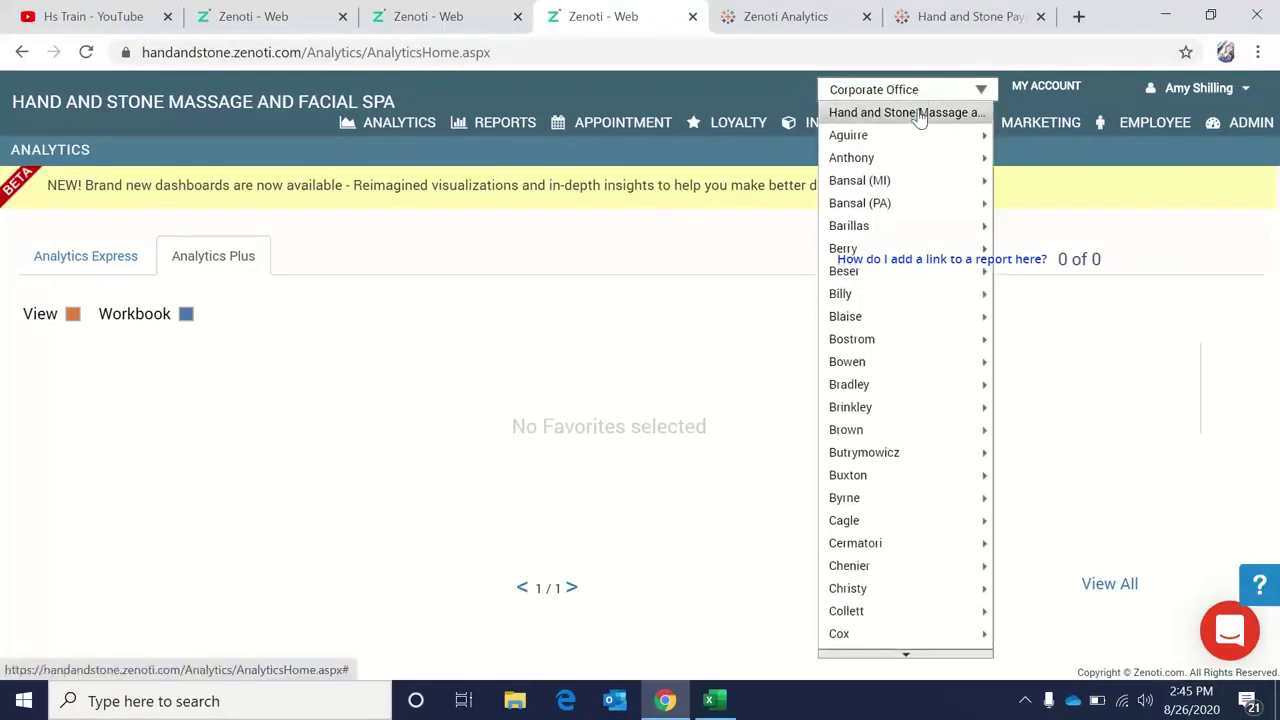
click(921, 120)
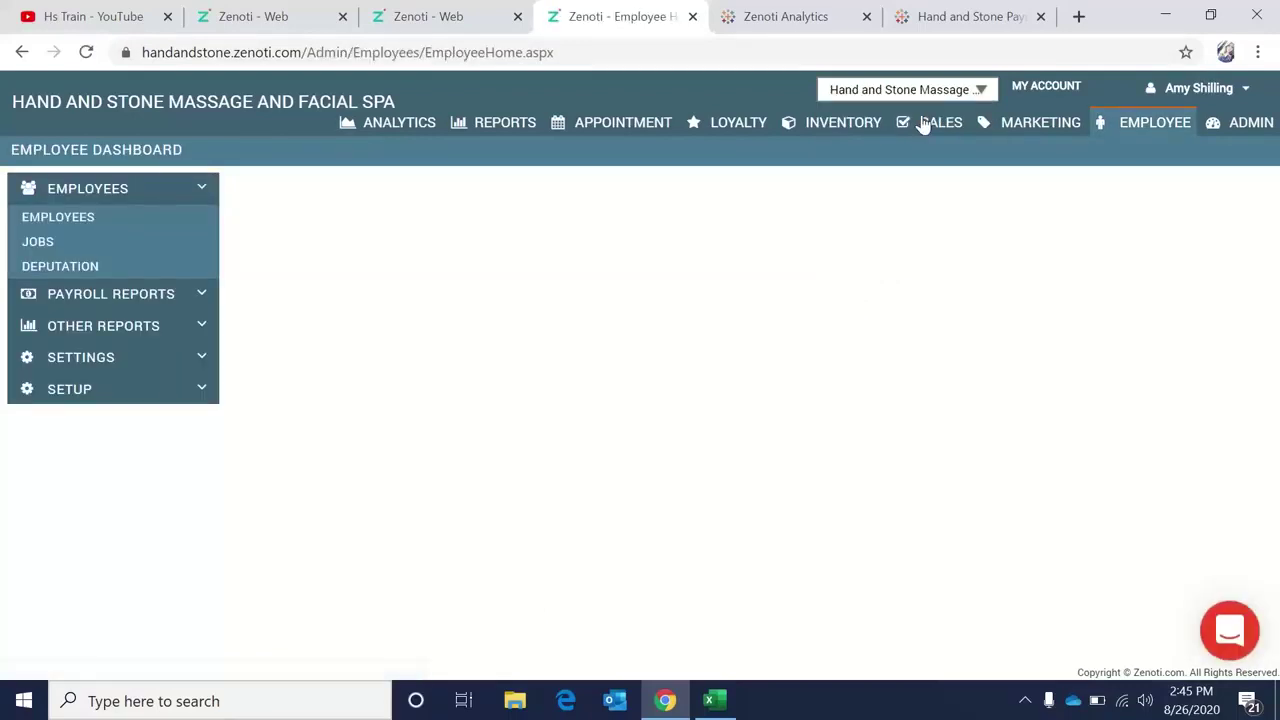
click(35, 245)
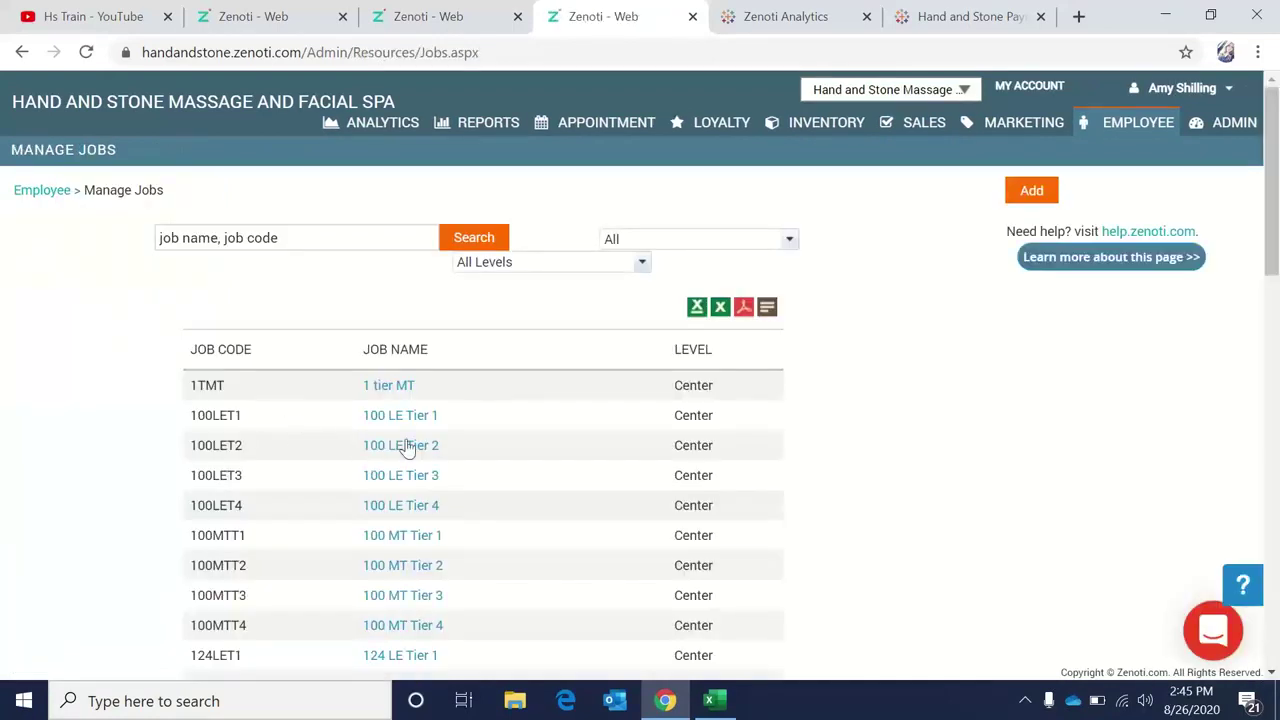
click(391, 389)
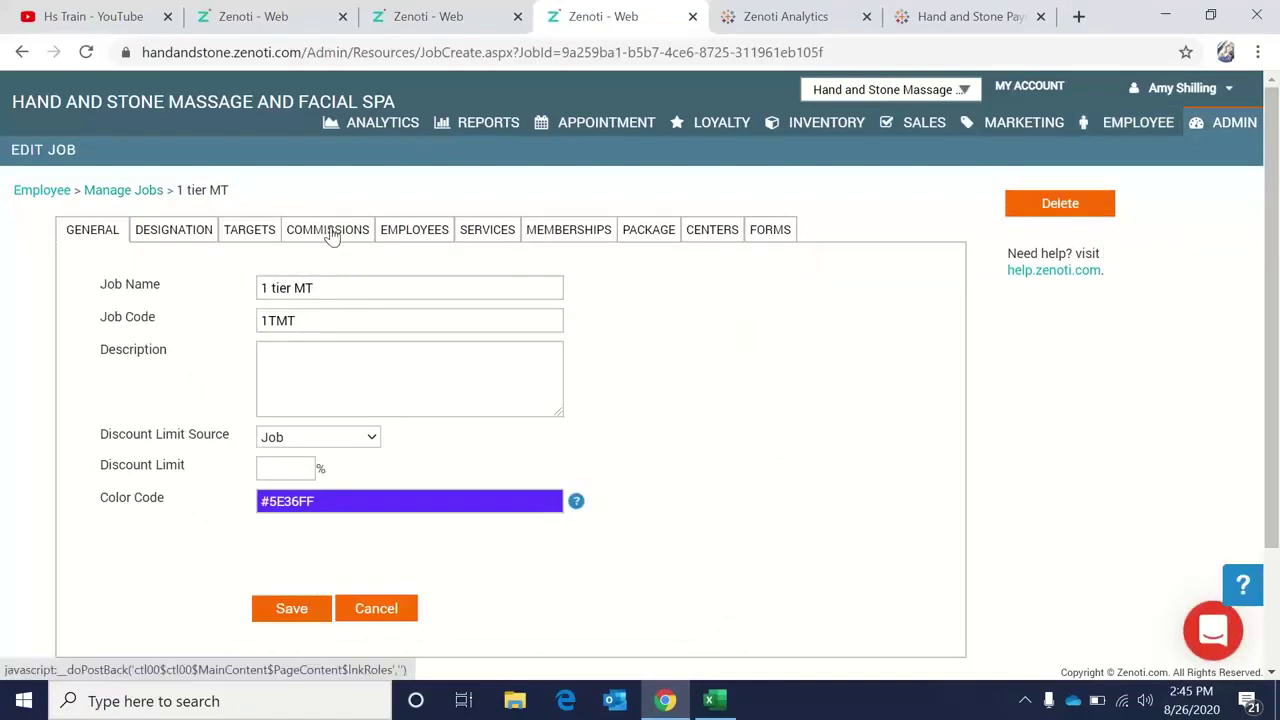
Add a Products commission level to 1 tier MT: revenue 1 to 10000000 at 10 percent.
click(333, 235)
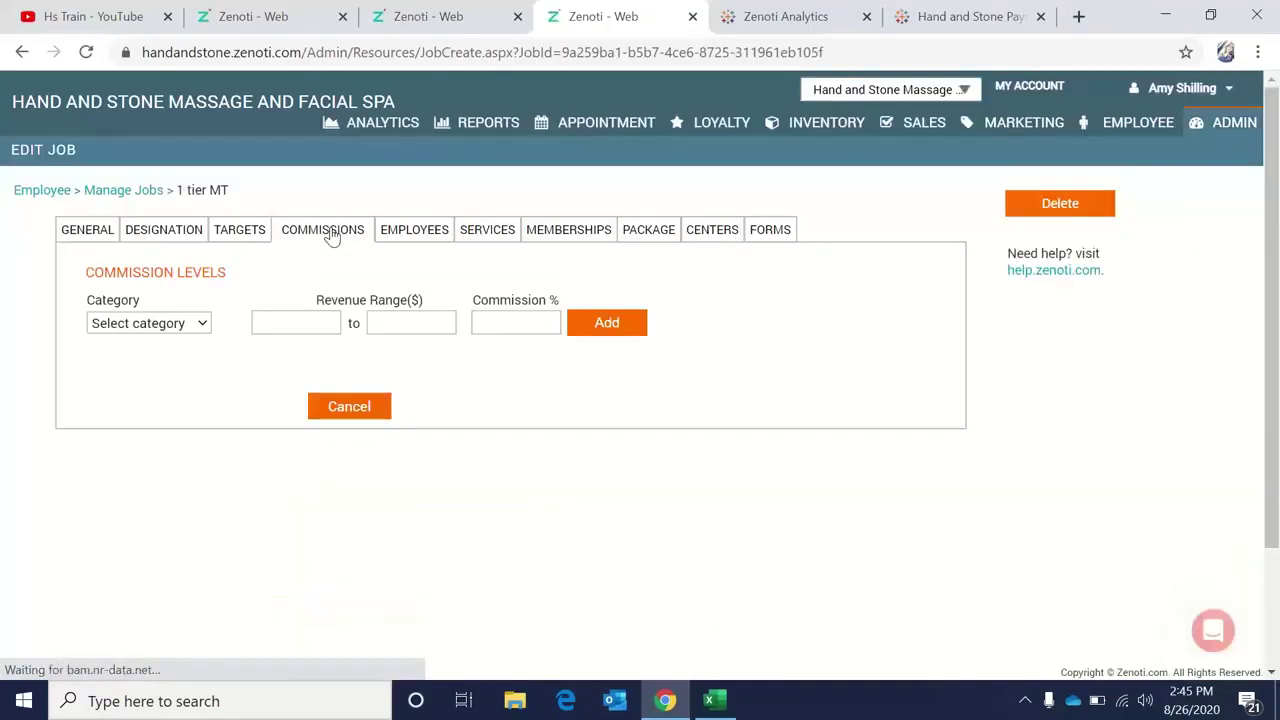
click(194, 330)
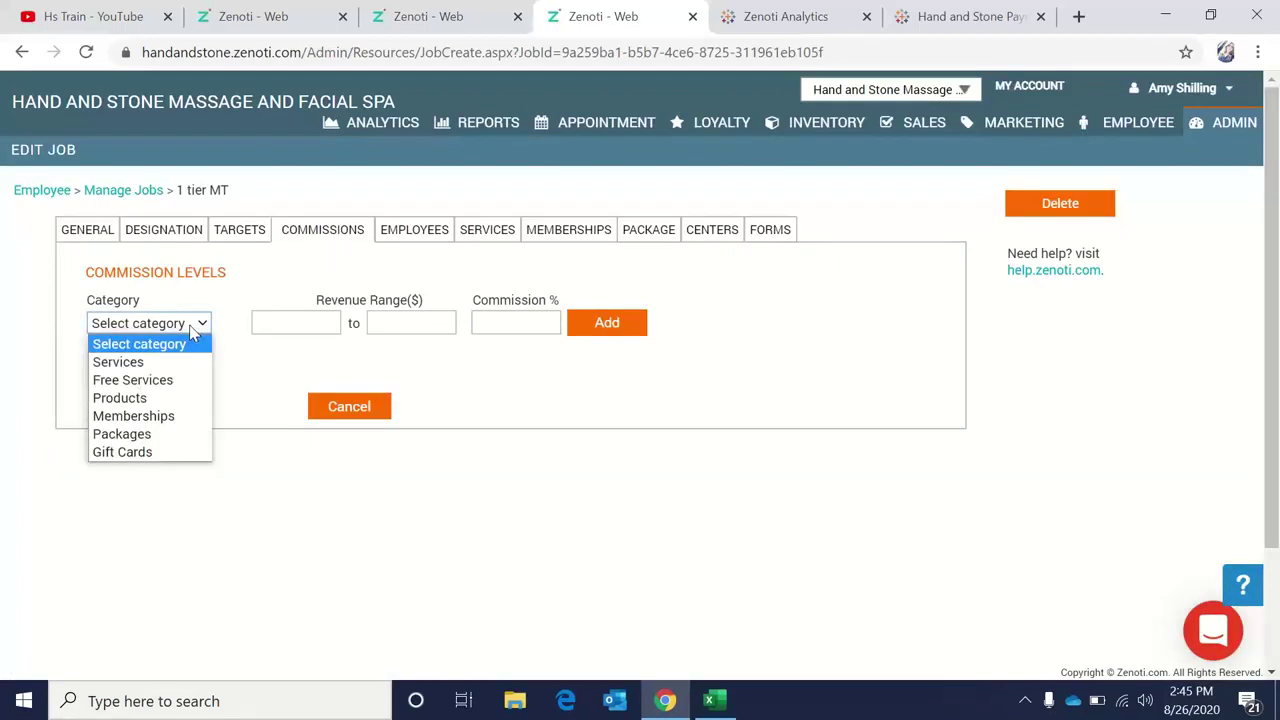
click(174, 402)
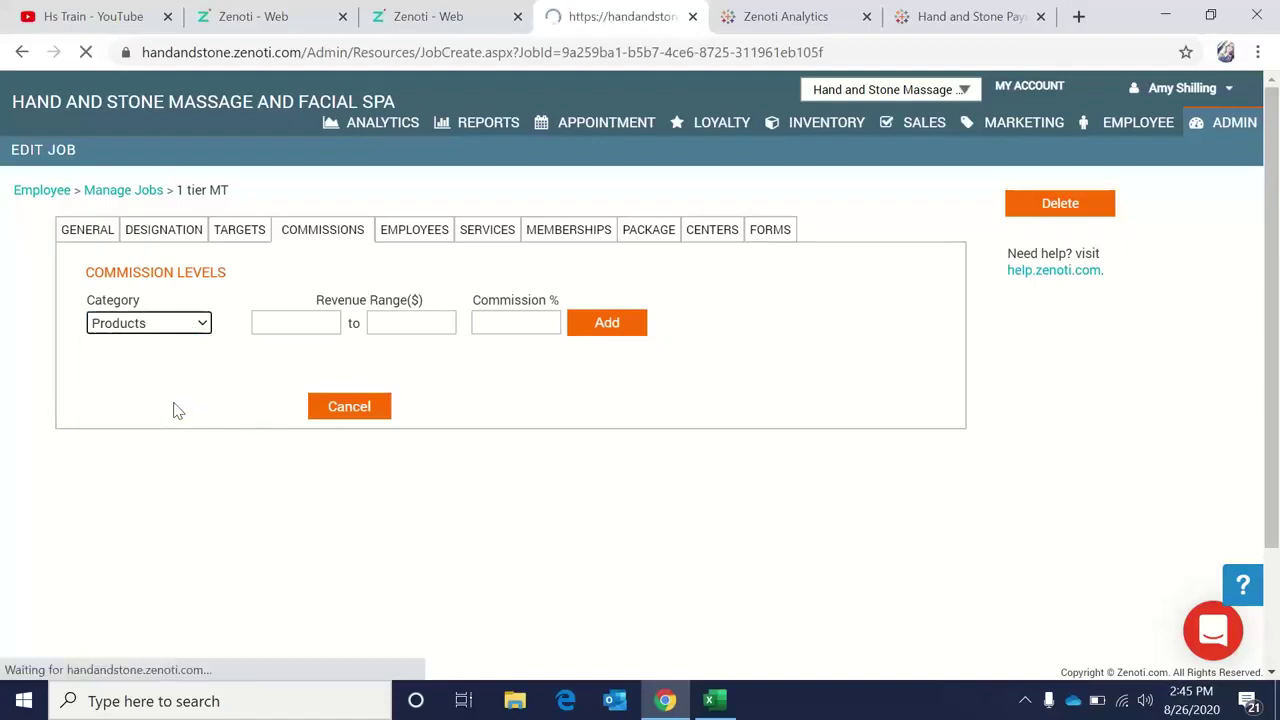
click(328, 323)
text(1)
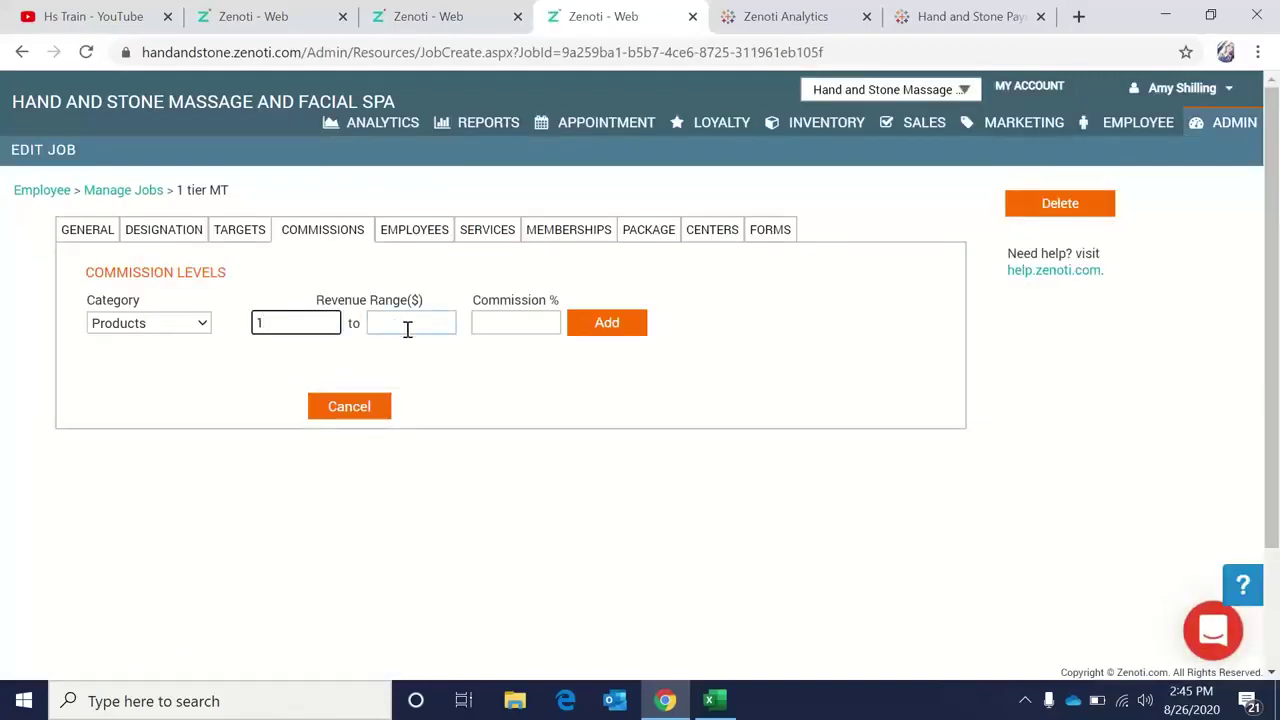
click(410, 328)
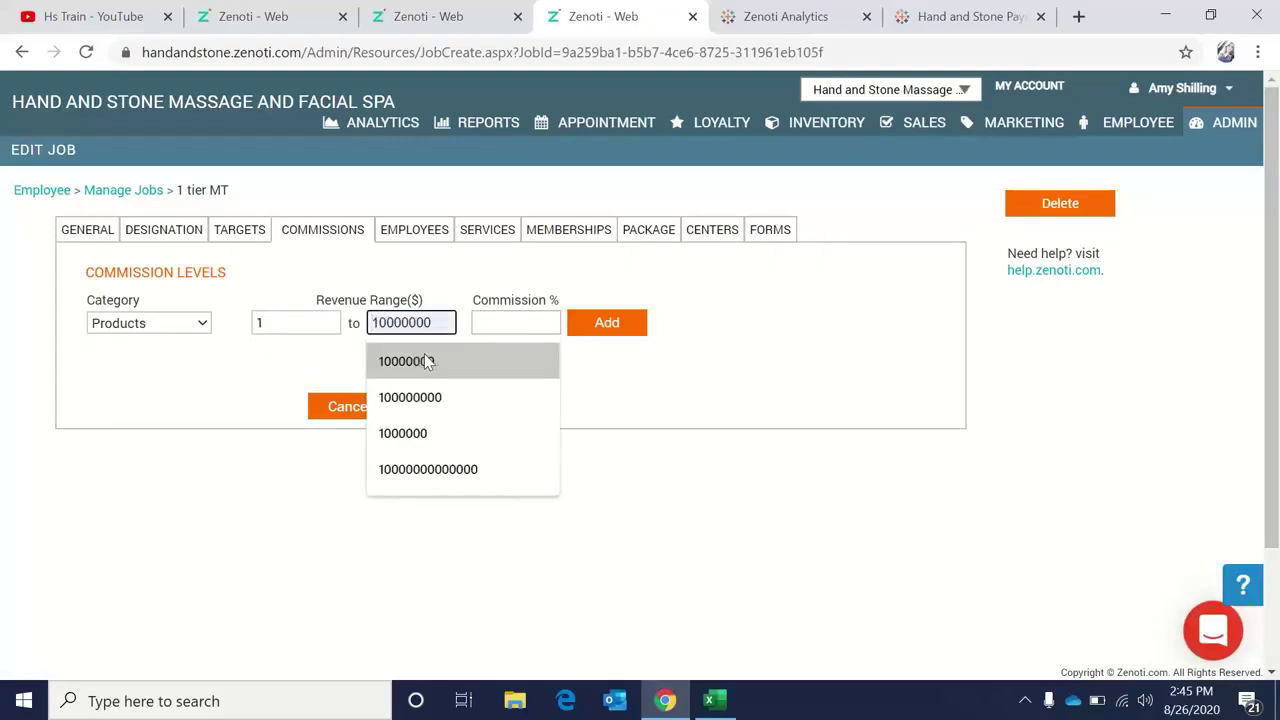
click(436, 360)
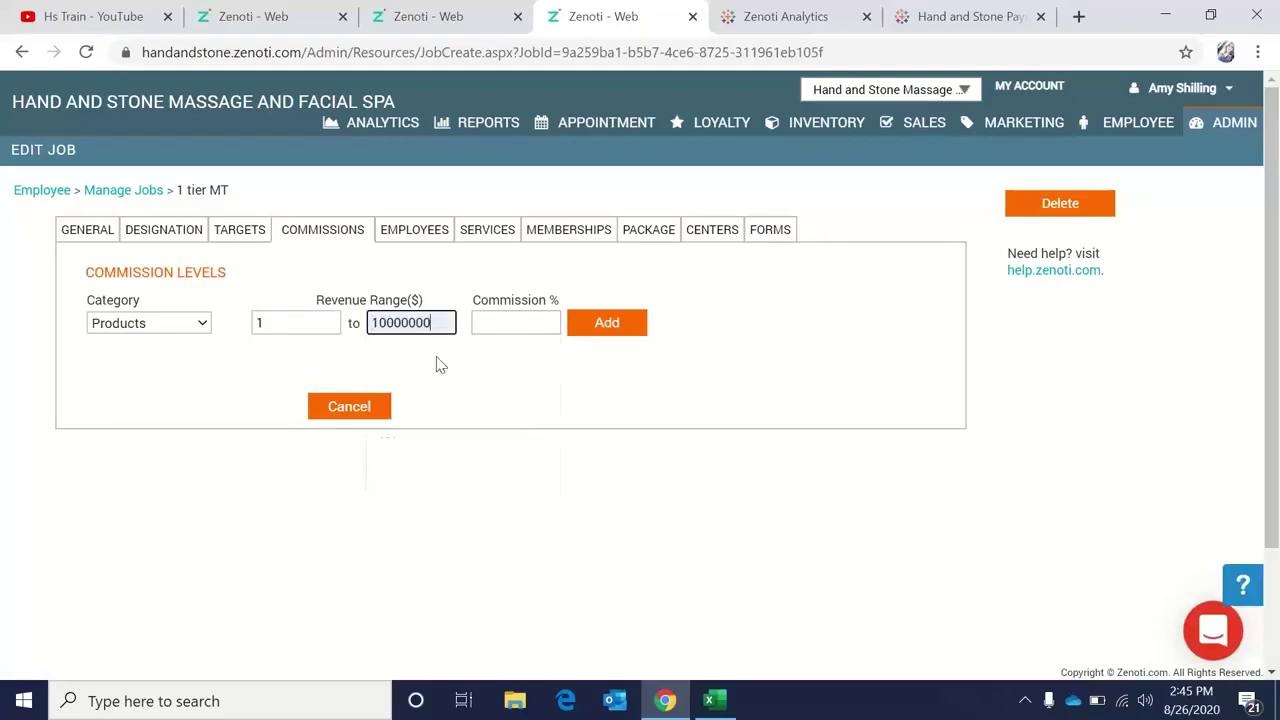
click(506, 320)
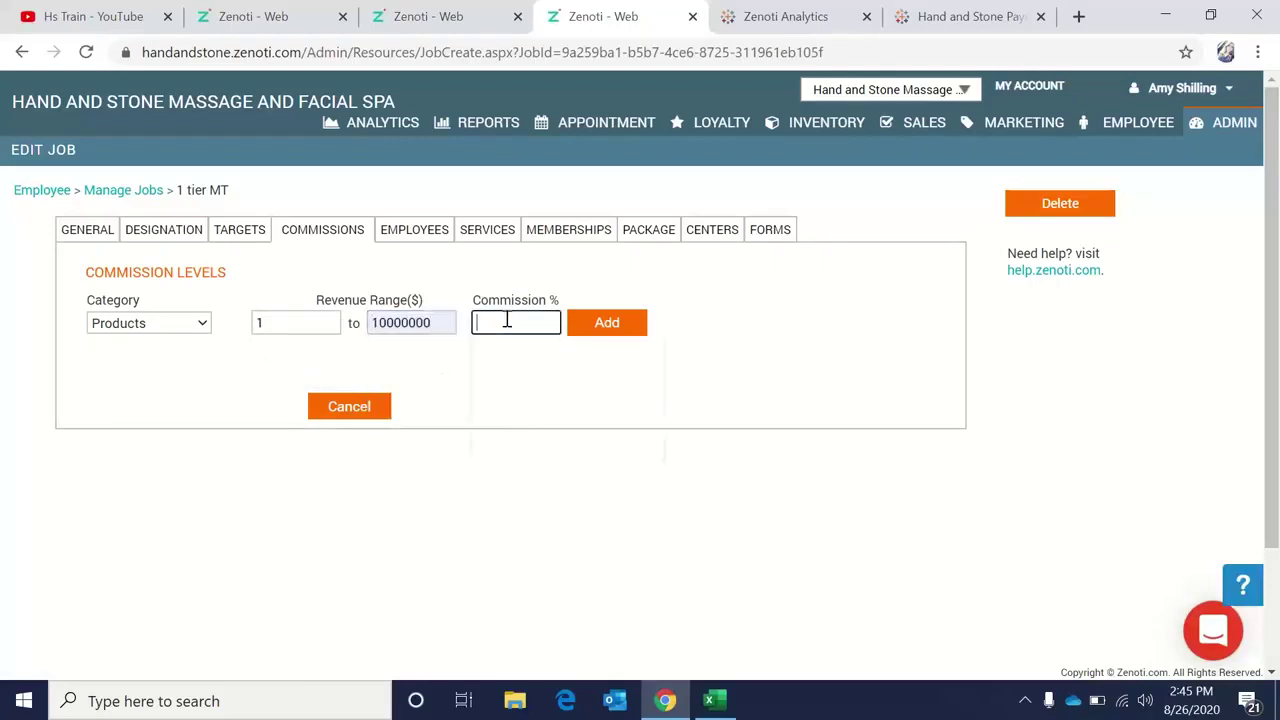
text(10)
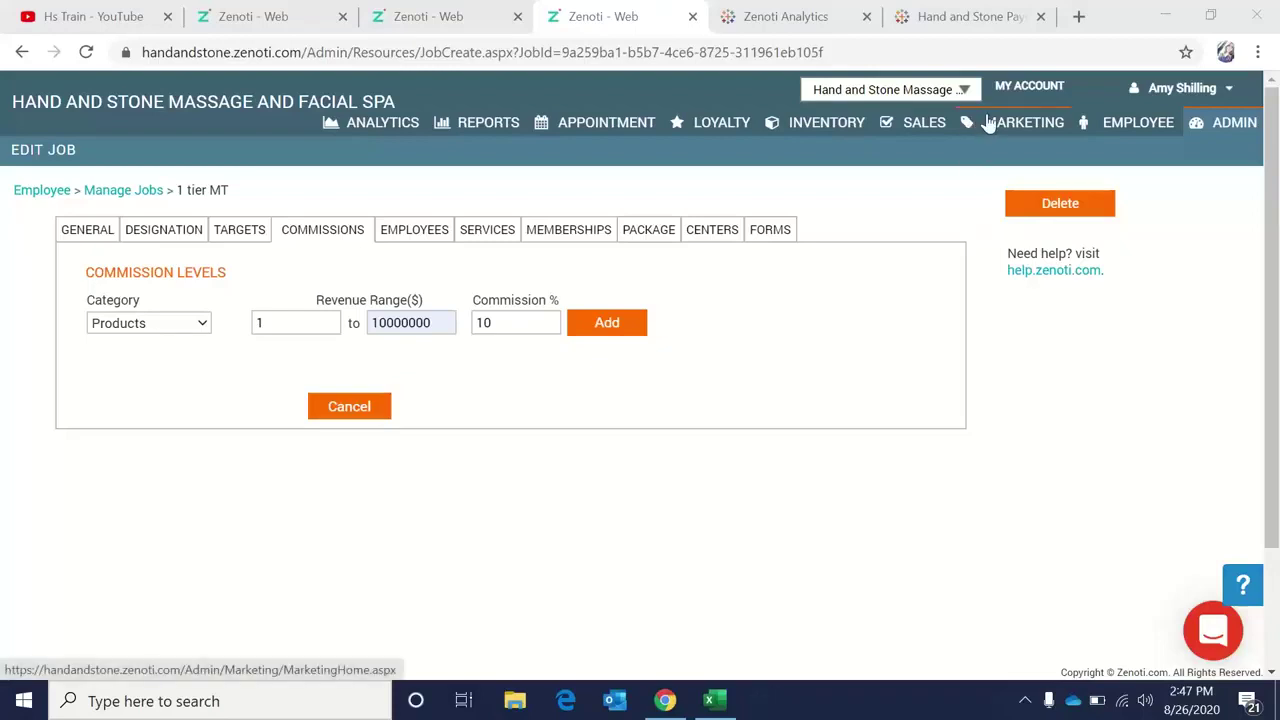
Try the employee Commissions payroll report, then switch to the tab showing the Split Tip Report.
click(1137, 130)
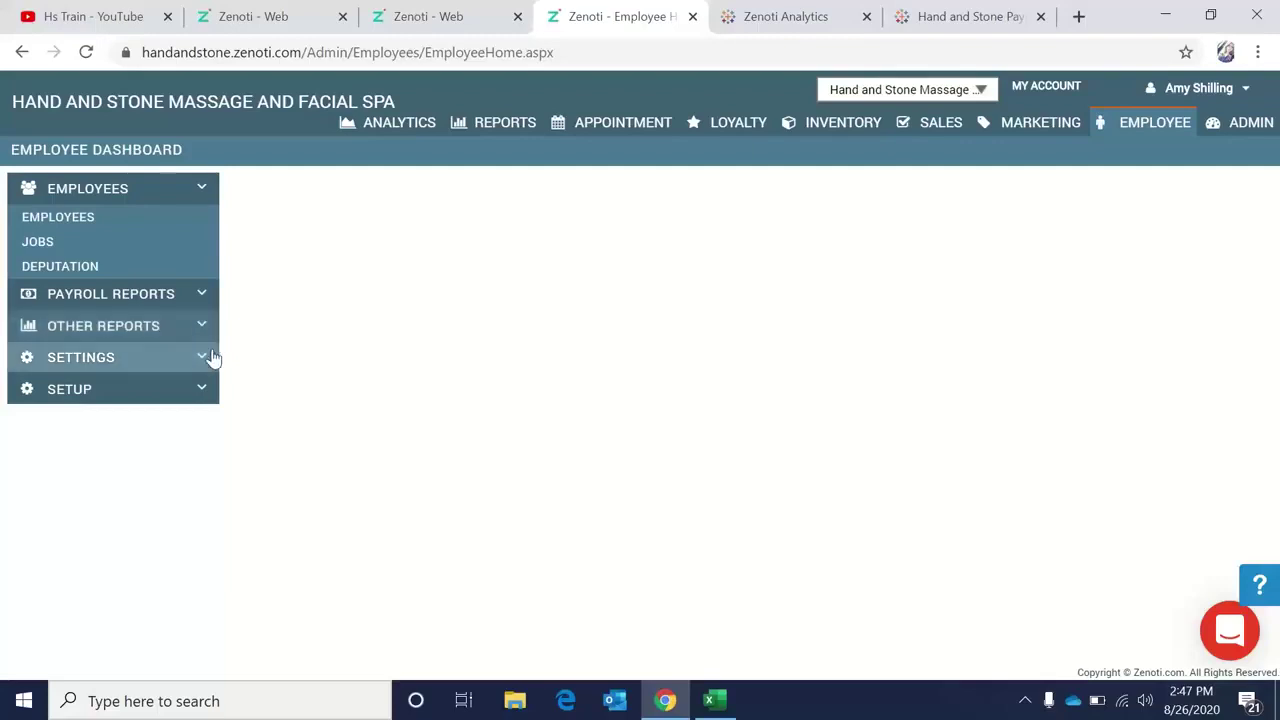
click(200, 302)
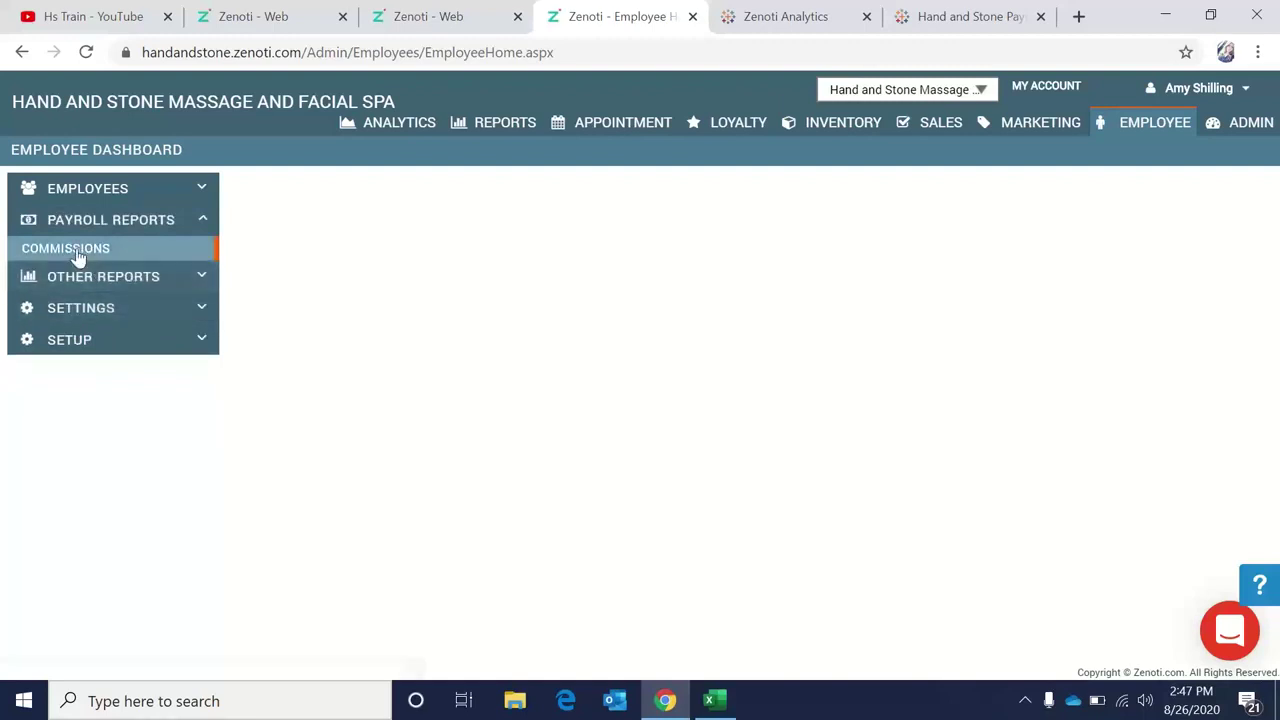
click(78, 252)
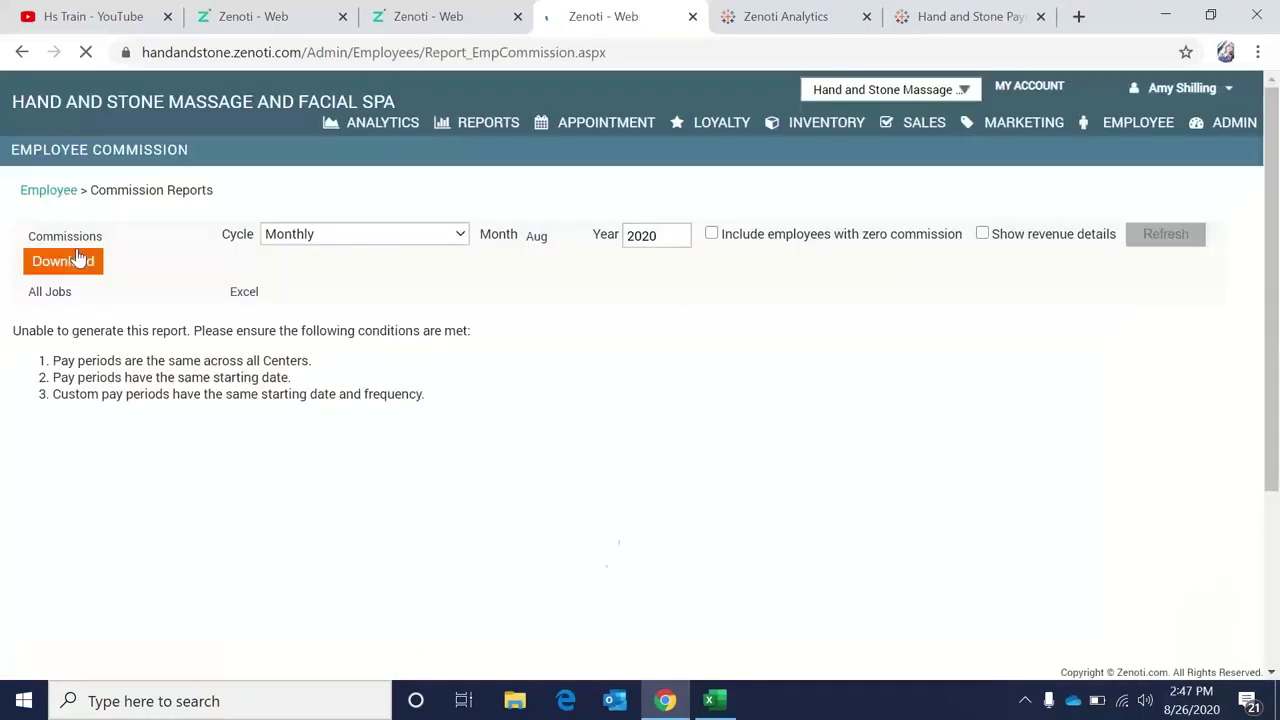
click(446, 32)
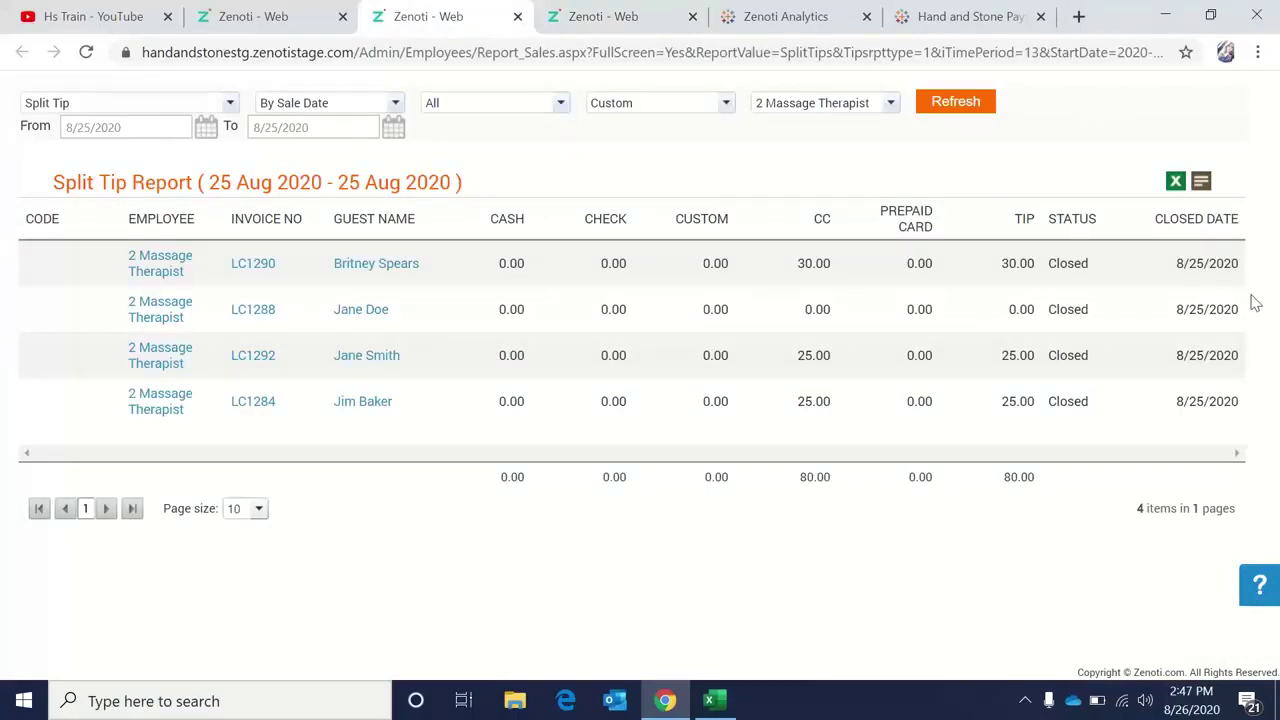
On the stage site tab, open the Employee Payroll Report from the Payroll Reports section.
click(216, 8)
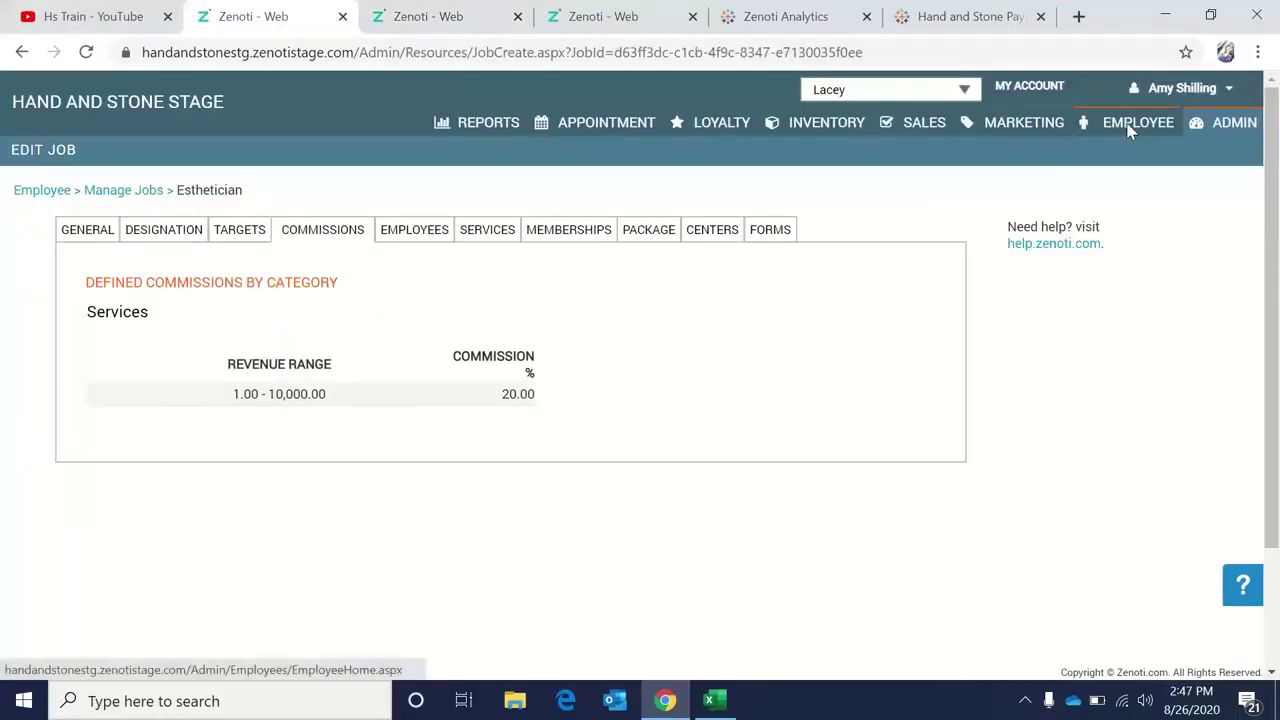
click(1130, 124)
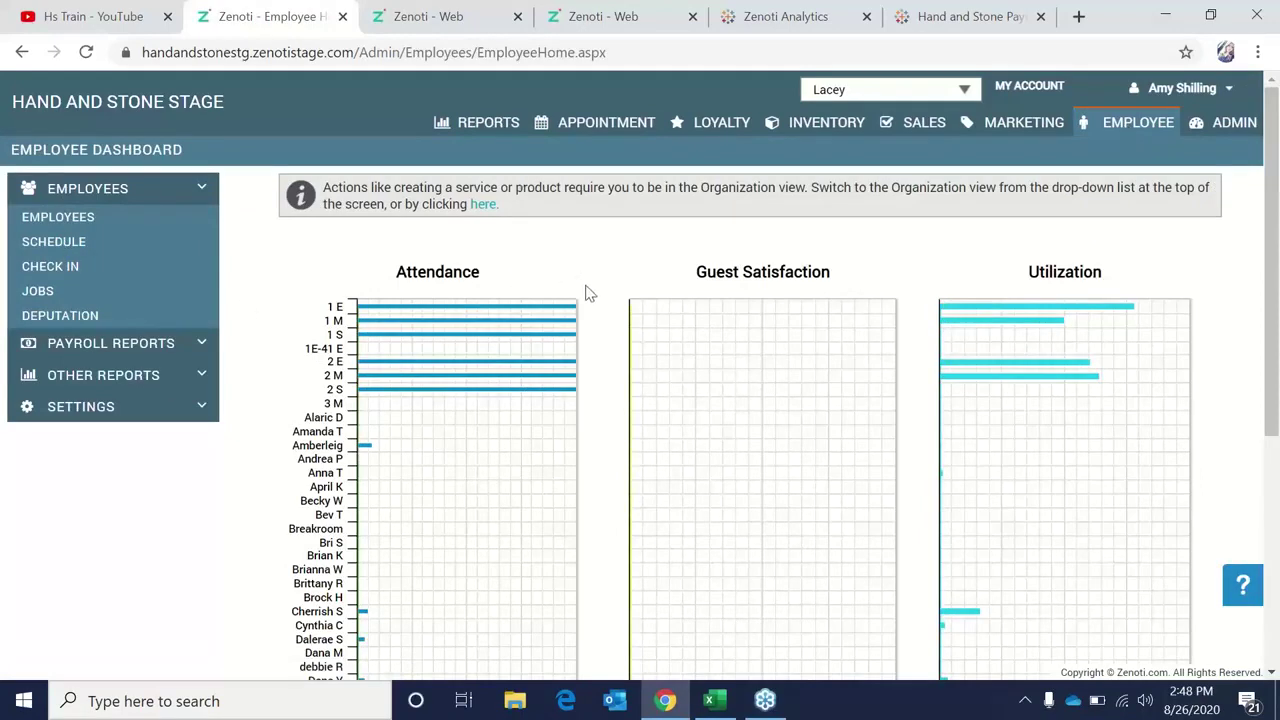
click(200, 343)
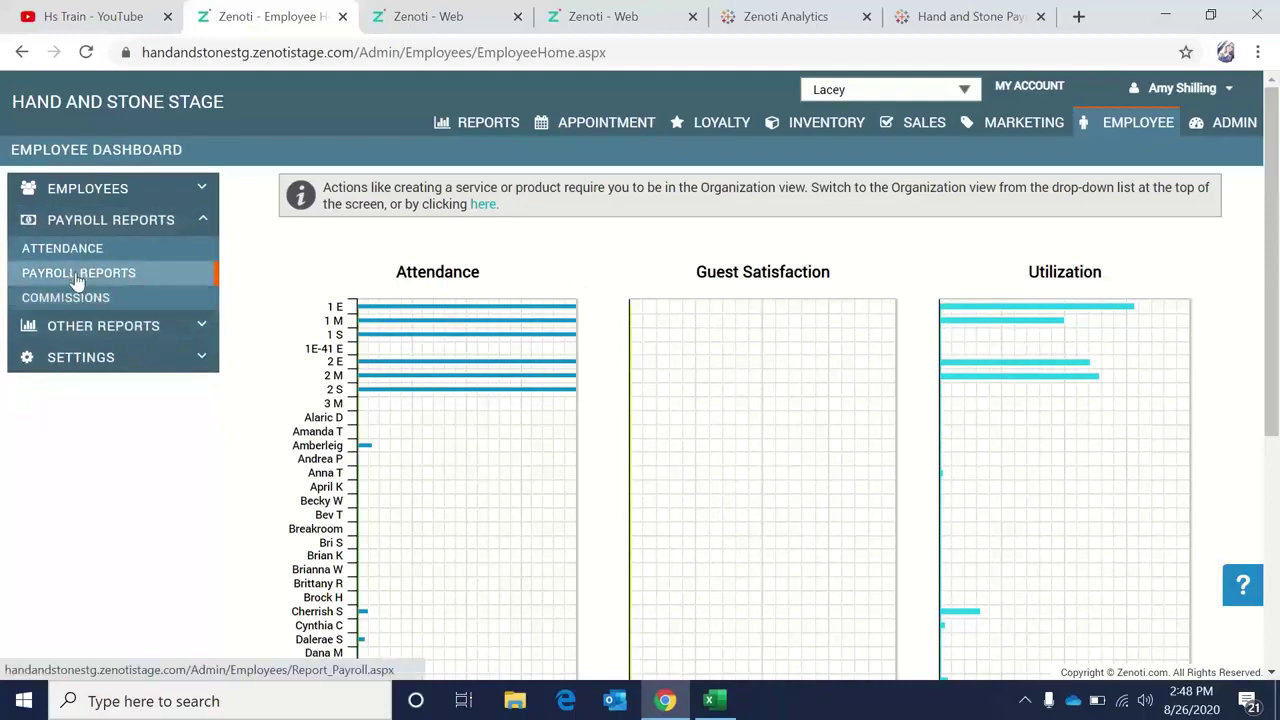
click(77, 279)
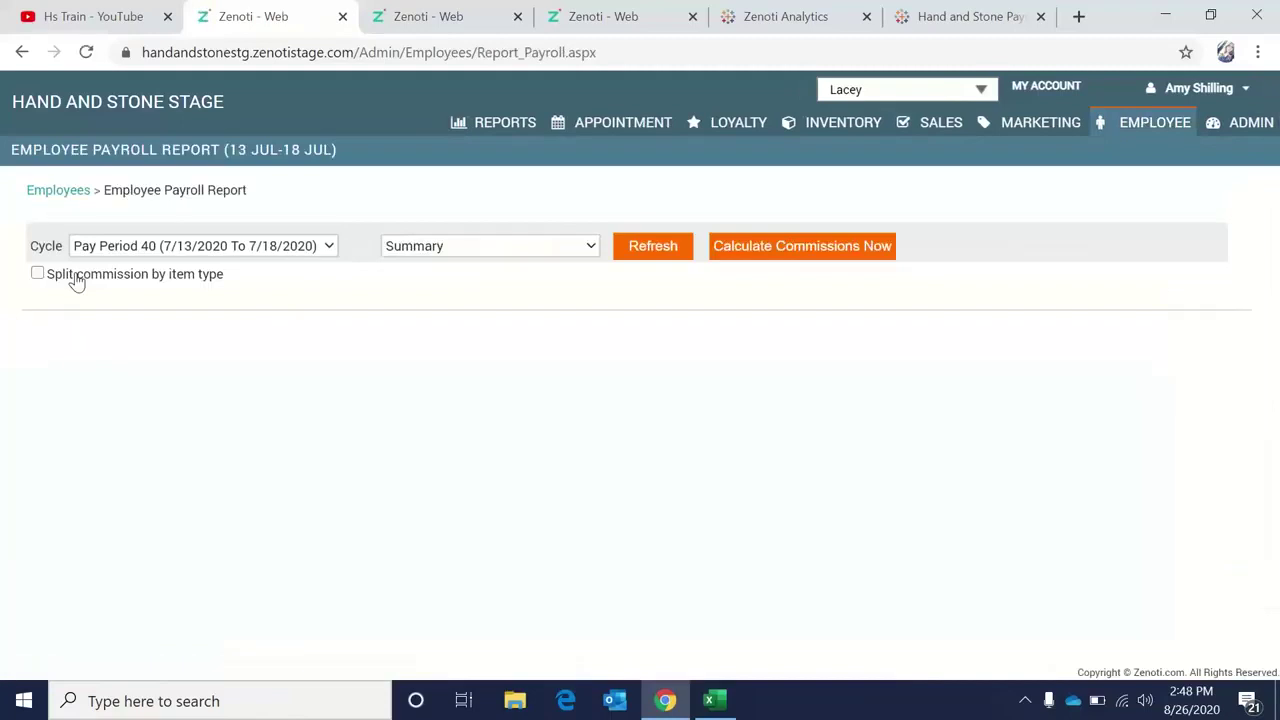
Calculate Pay Period 40 commissions, then download and open an employee's CommissionDetails .xls file.
click(739, 252)
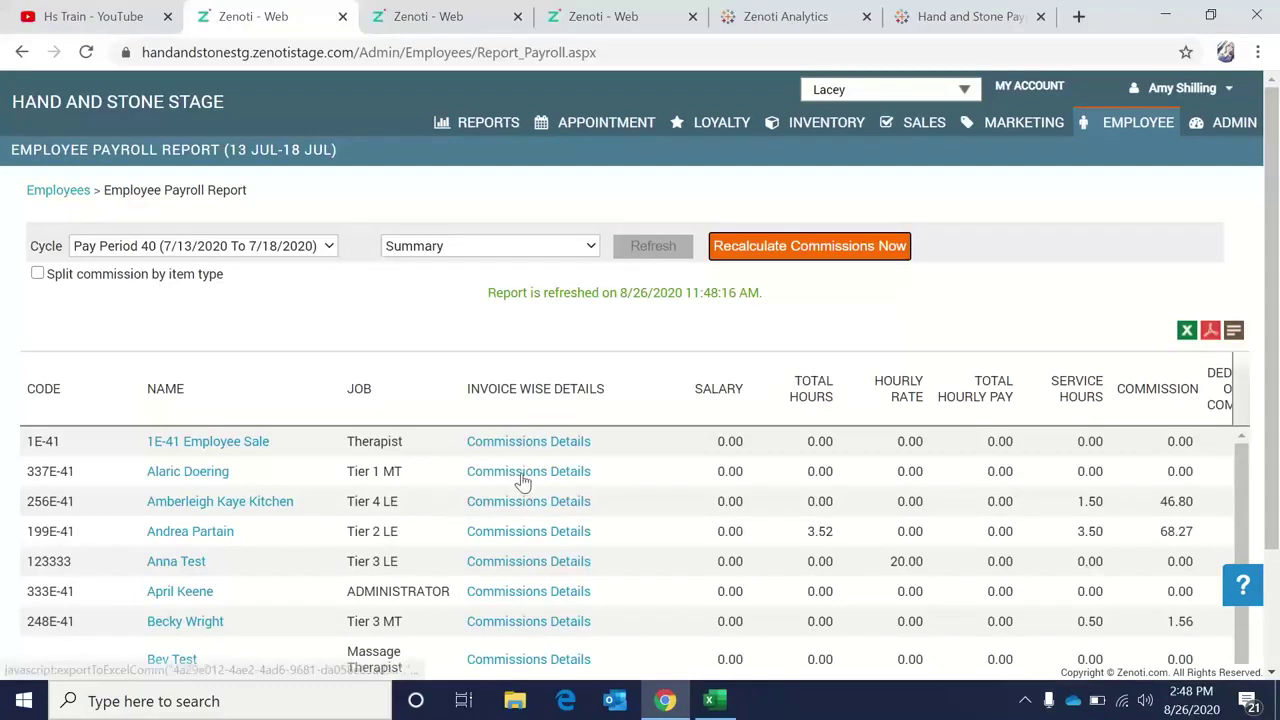
click(519, 476)
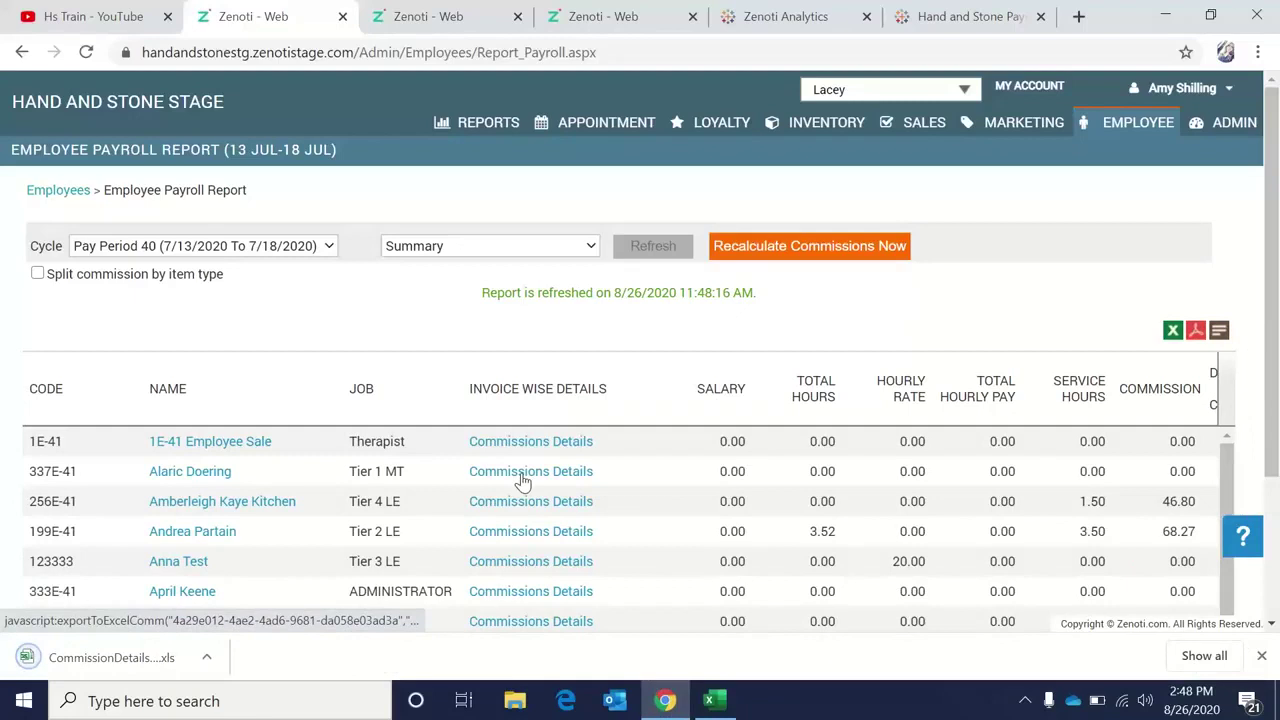
click(207, 657)
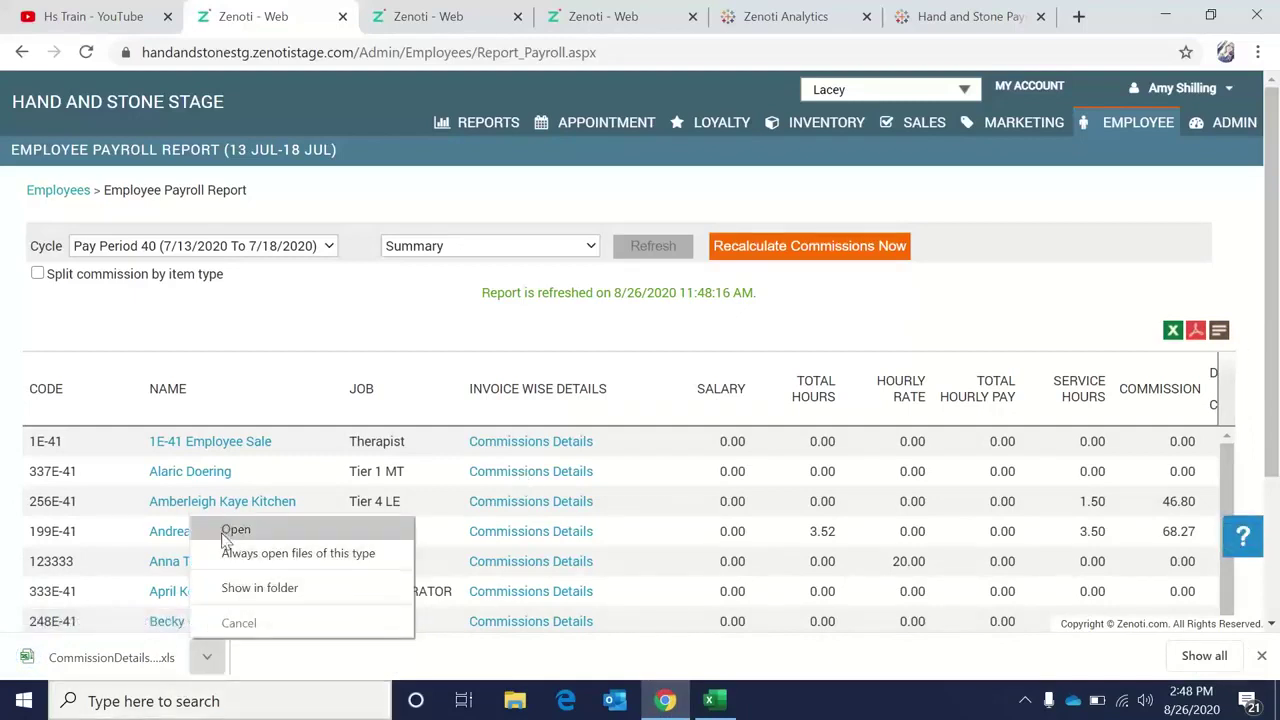
click(225, 532)
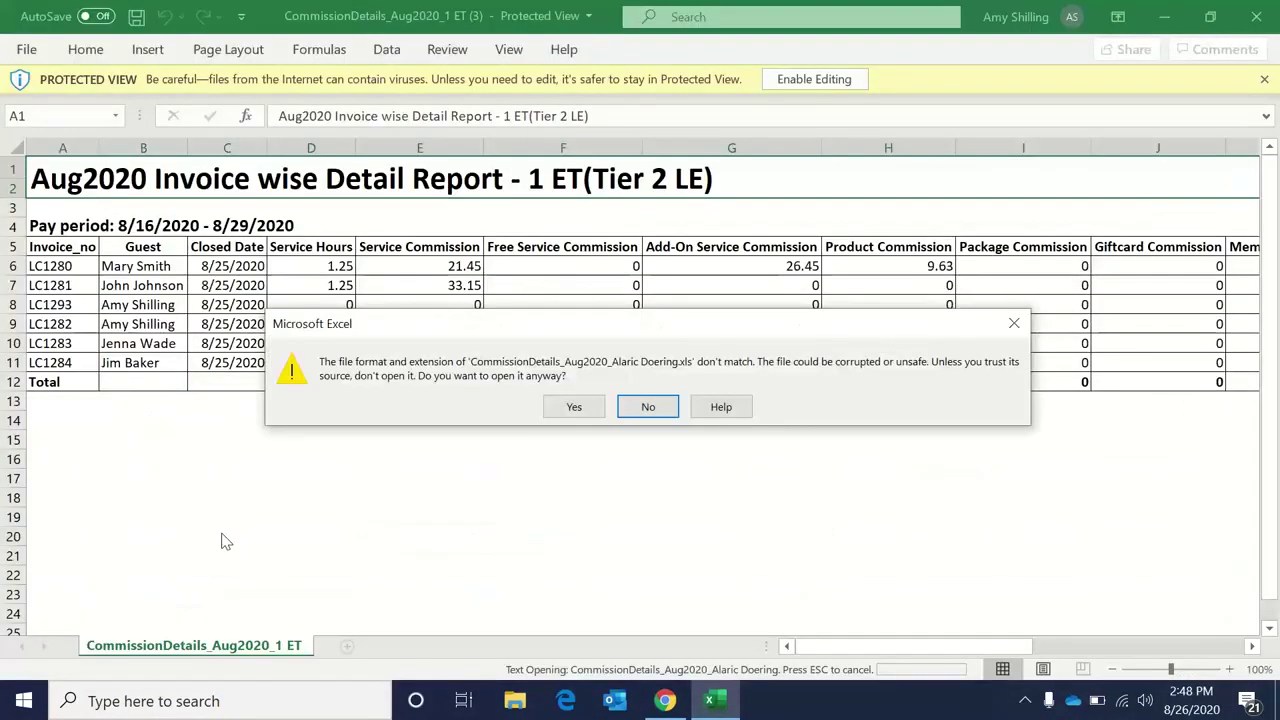
Open the commission details despite the format warning, review the Aug2020 report, then close Excel.
click(560, 407)
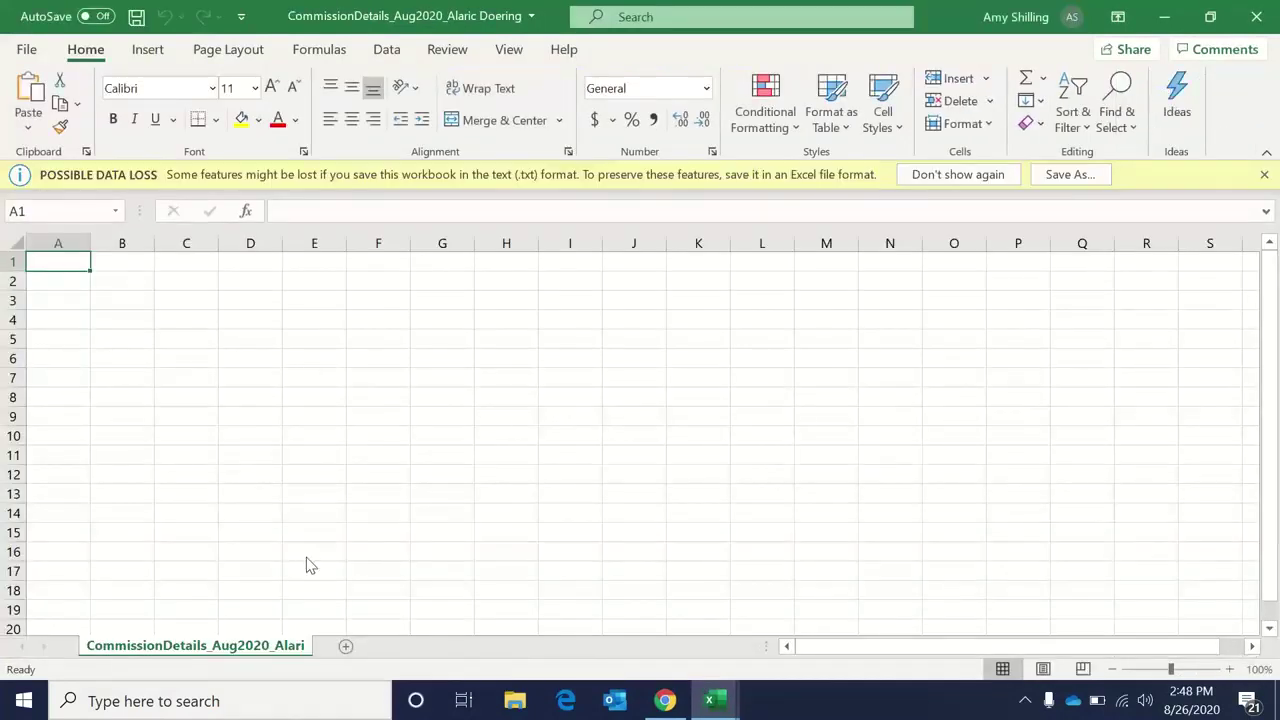
click(1262, 14)
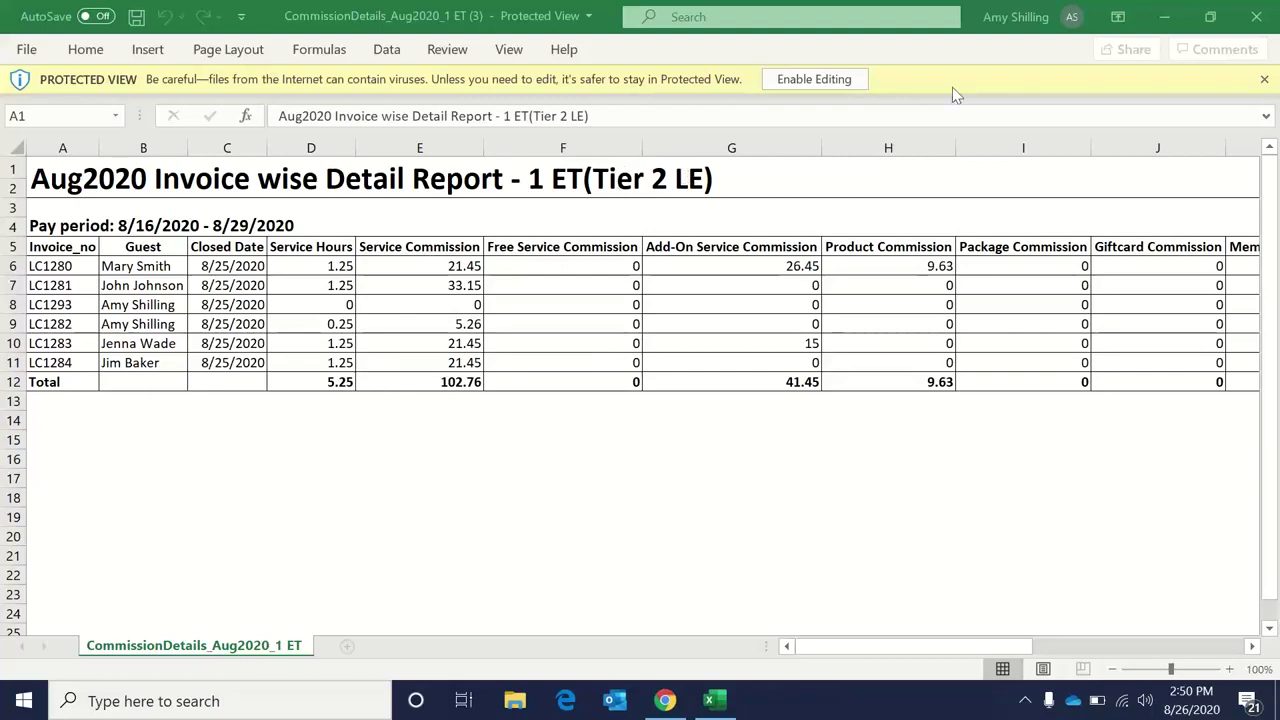
click(1257, 18)
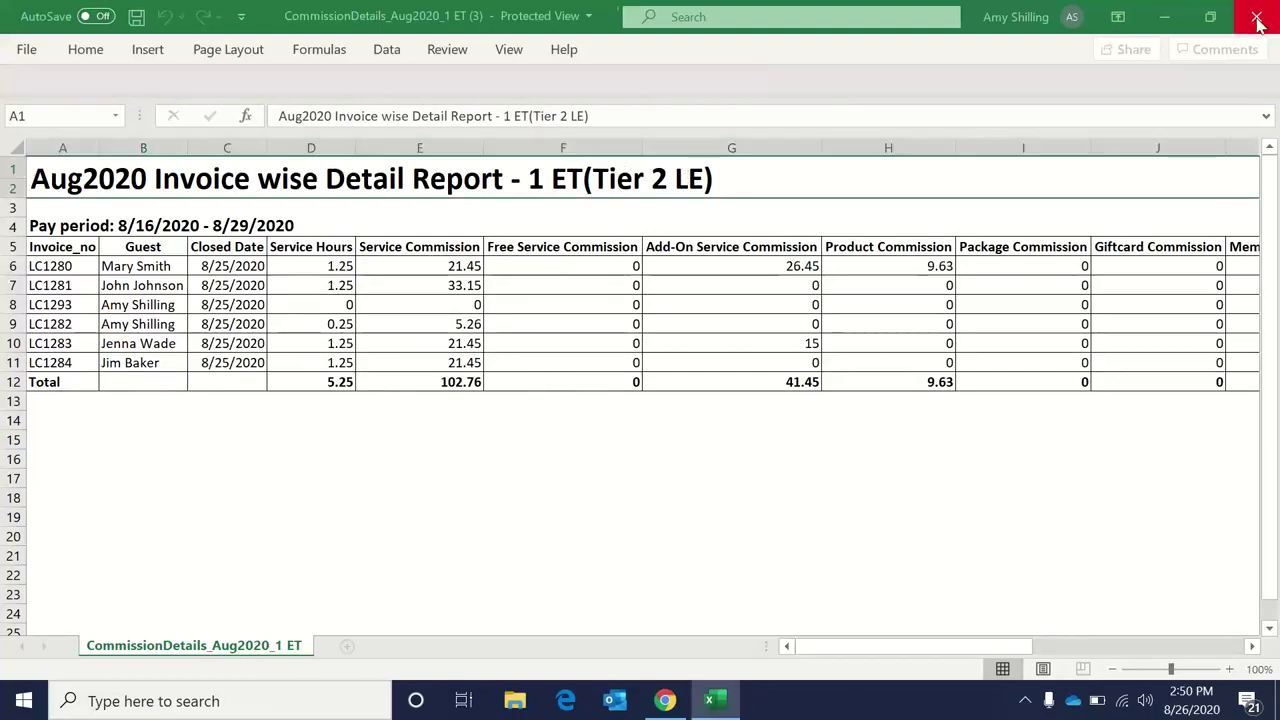
click(1257, 18)
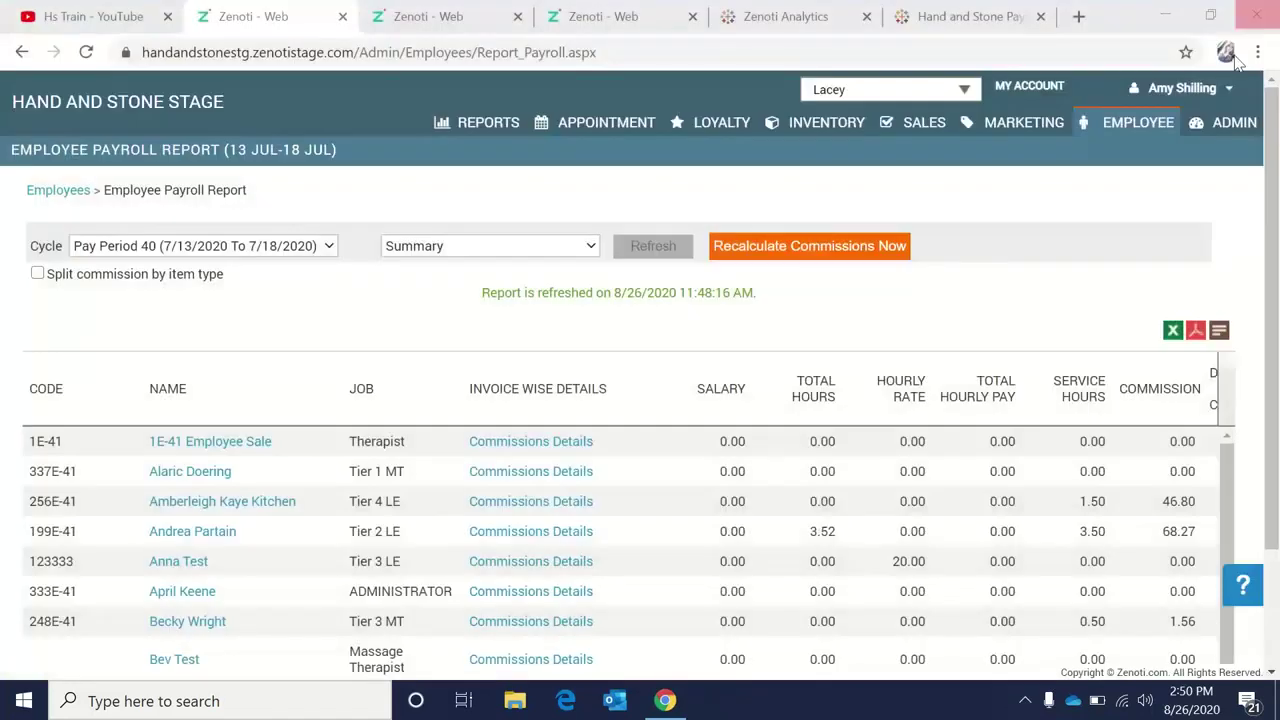
Open the 1 Spa Associate employee's Memberships tab, listing Corp Monthly and others at 10.00 commission.
click(1108, 133)
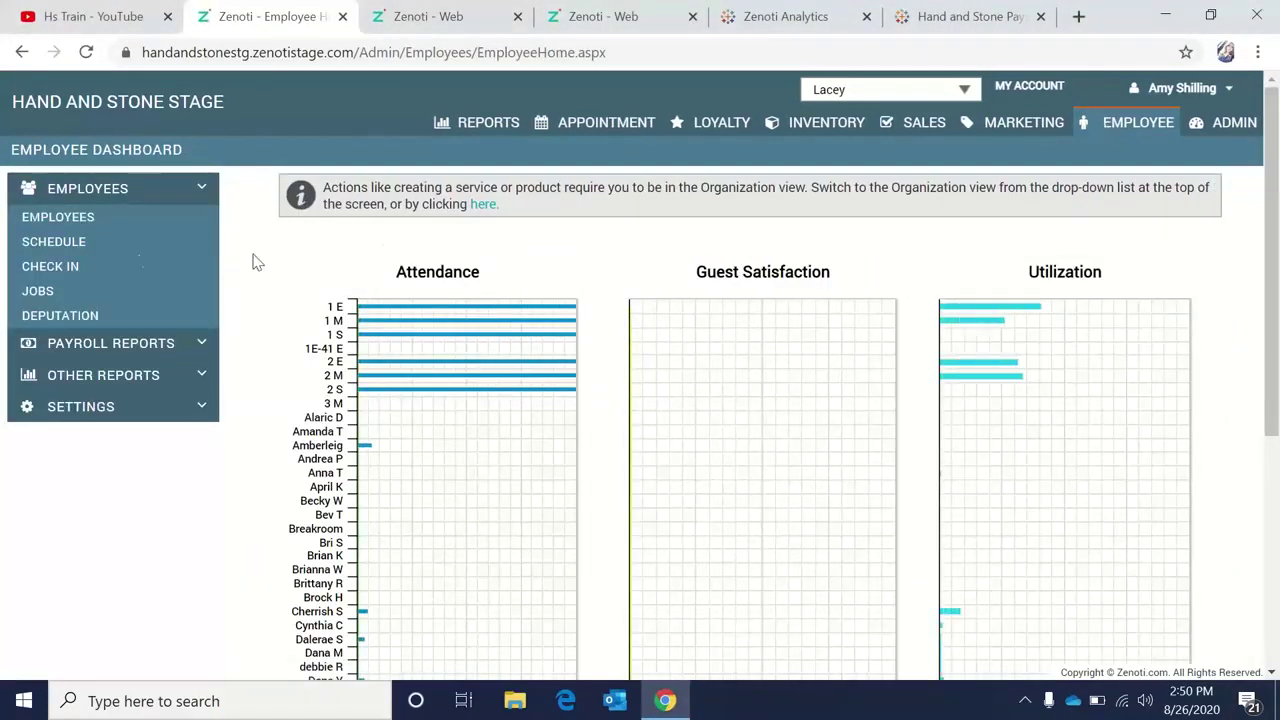
click(70, 228)
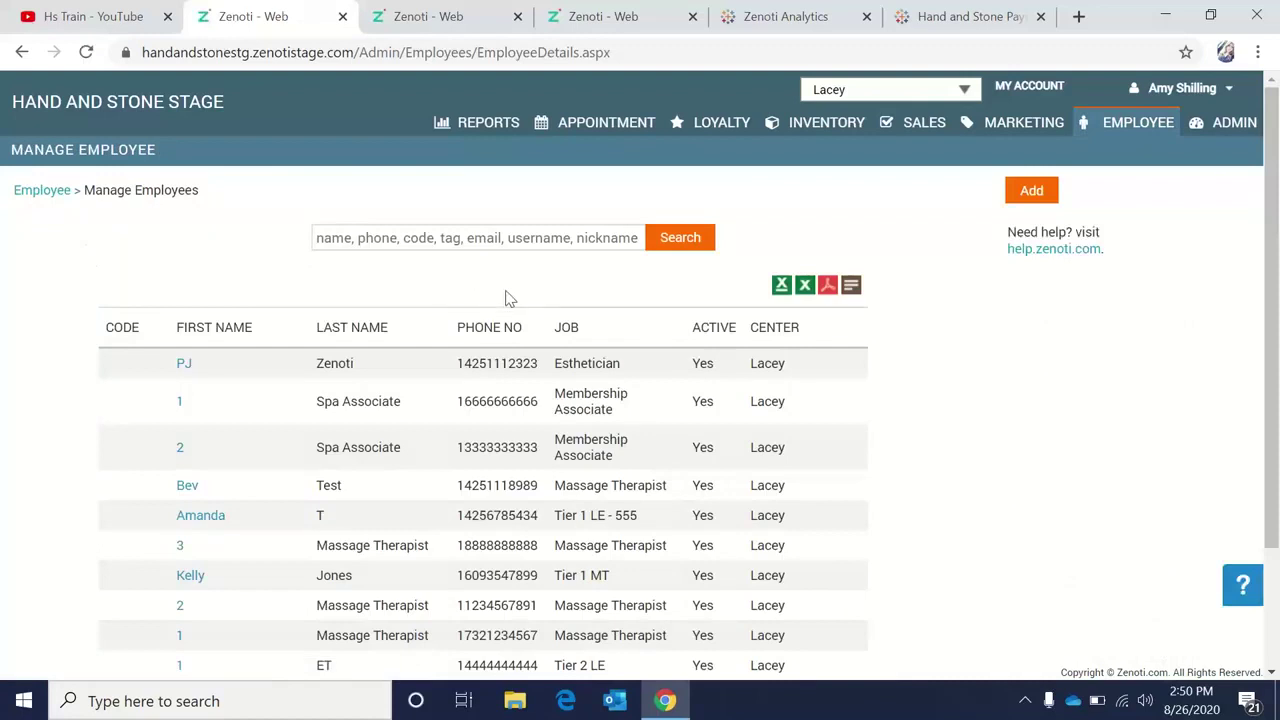
click(181, 405)
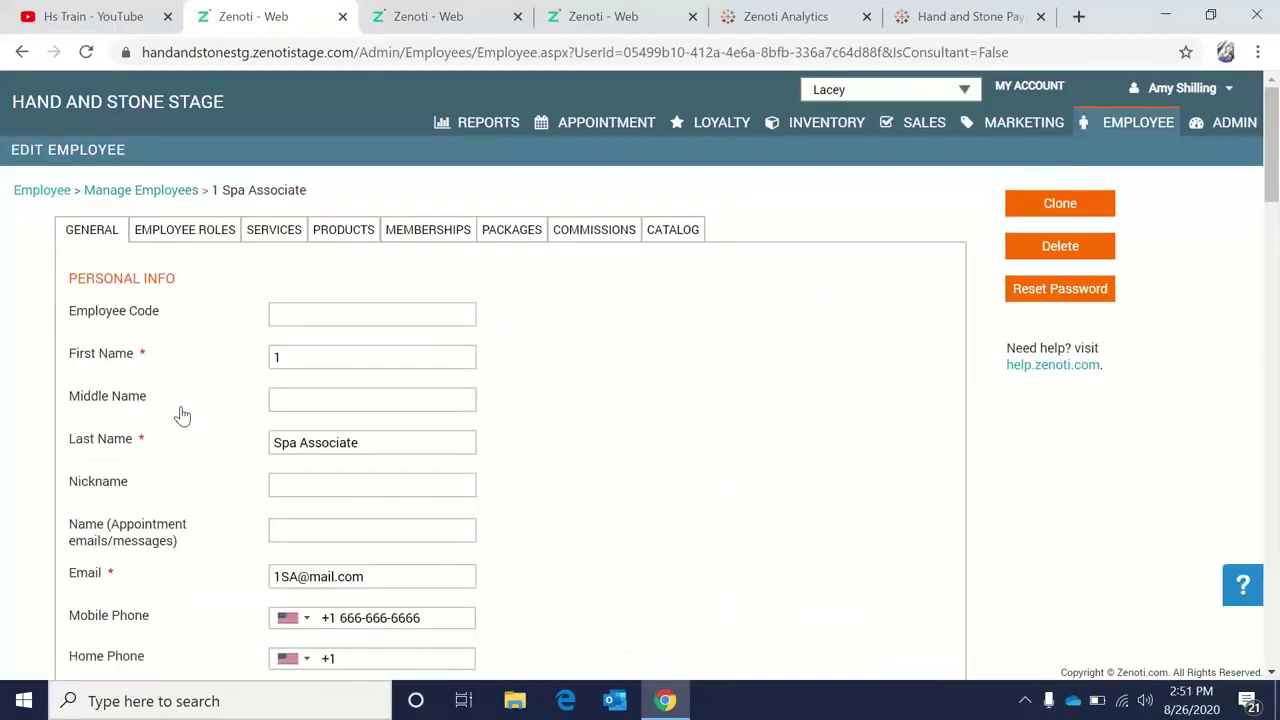
click(428, 230)
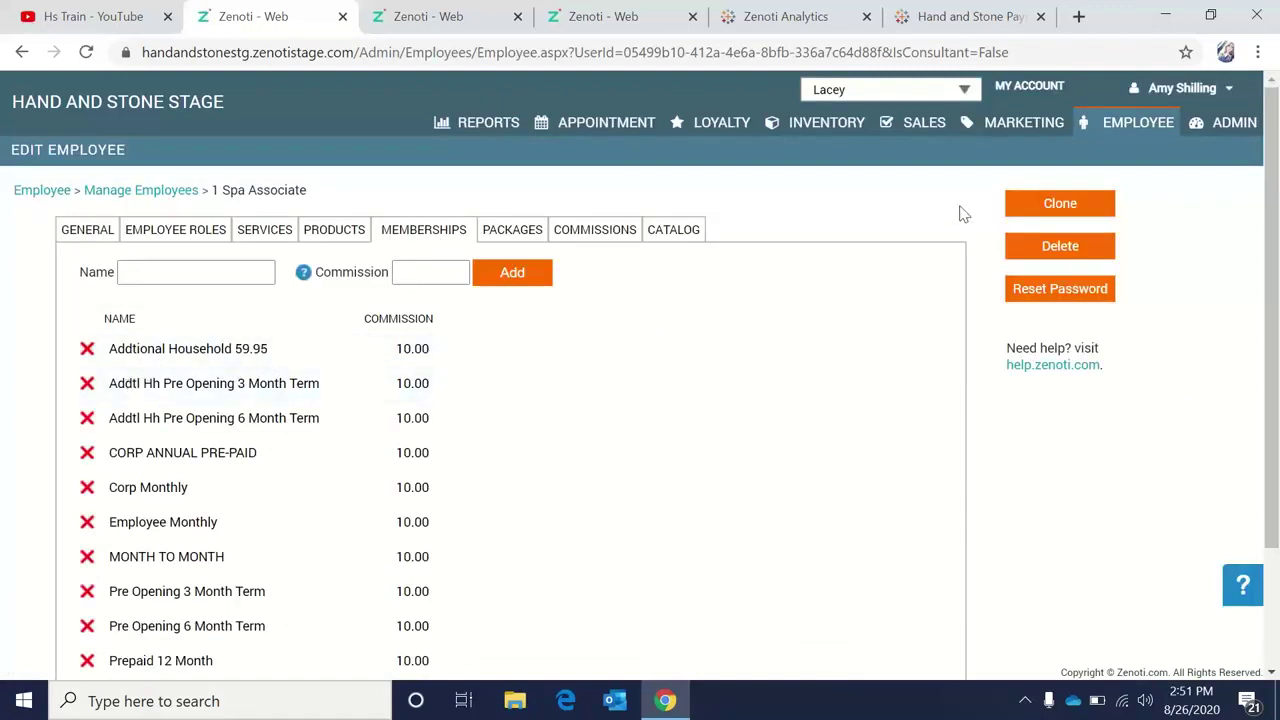
Delete the MONTH TO MONTH, Employee Monthly, Corp Monthly, both Addtl Hh Pre Opening terms and Addtional Household 59.95 commission rows.
scroll(960, 212, down, 1)
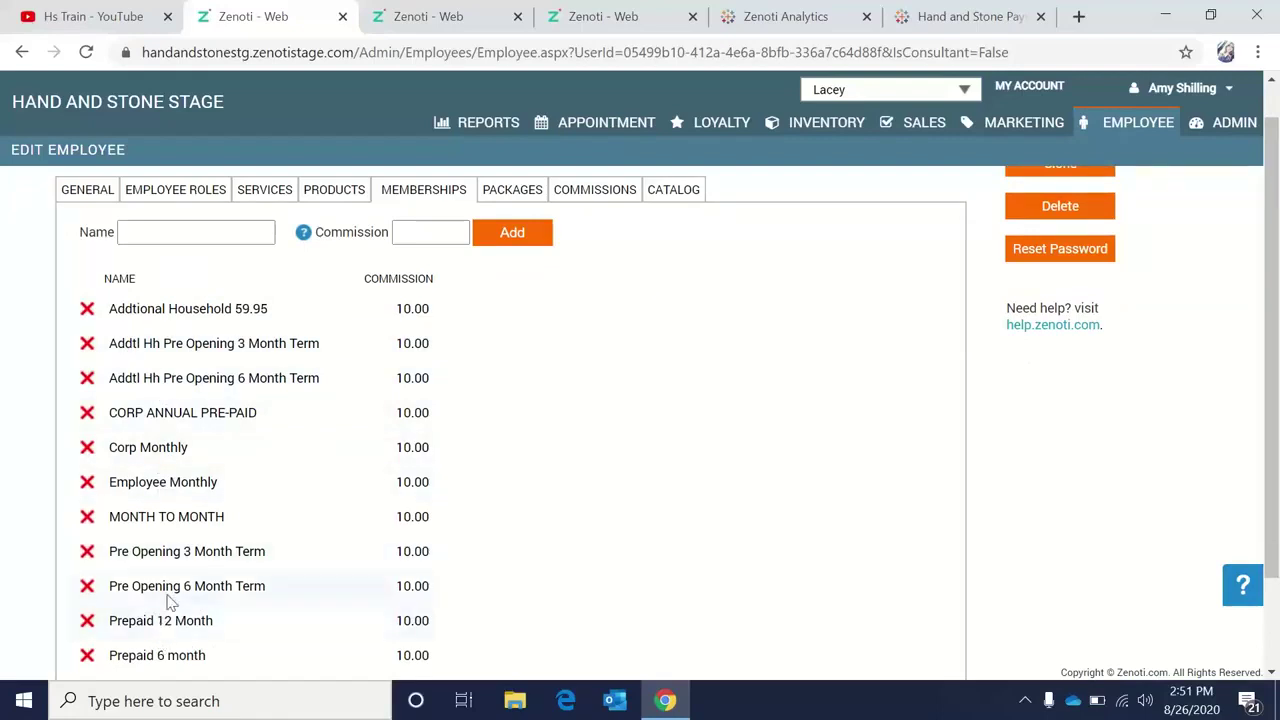
click(87, 517)
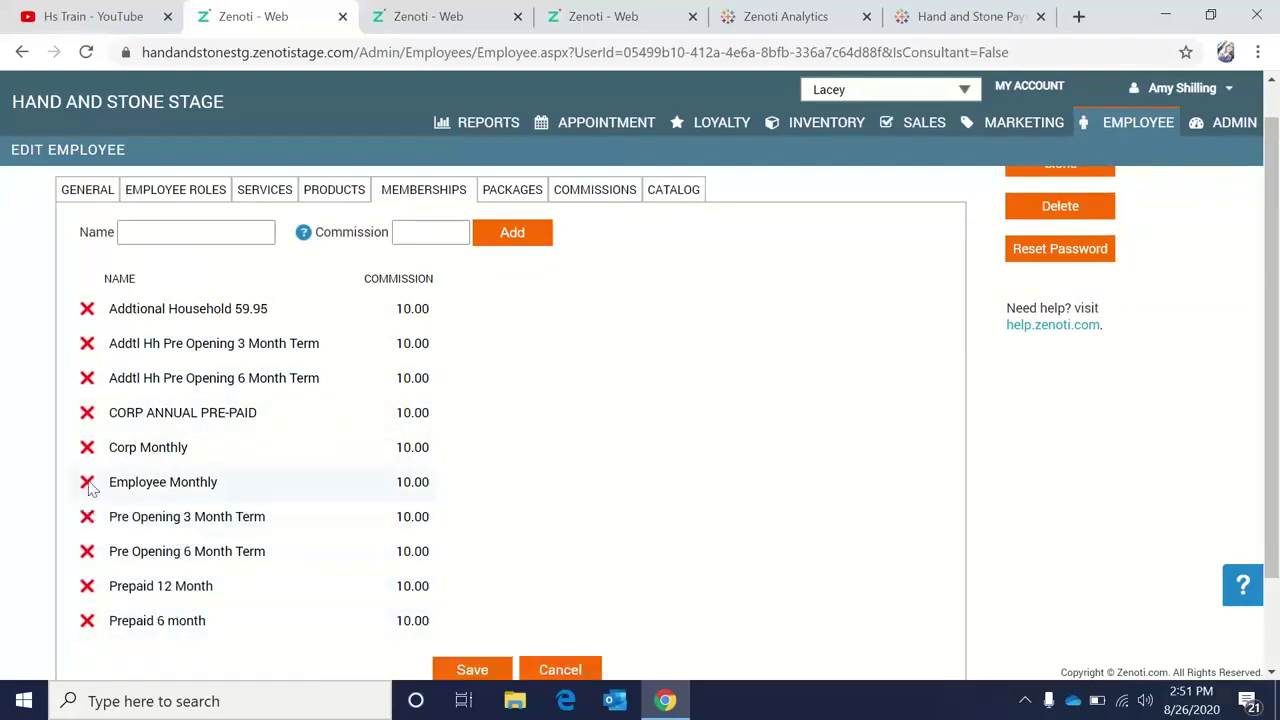
click(87, 482)
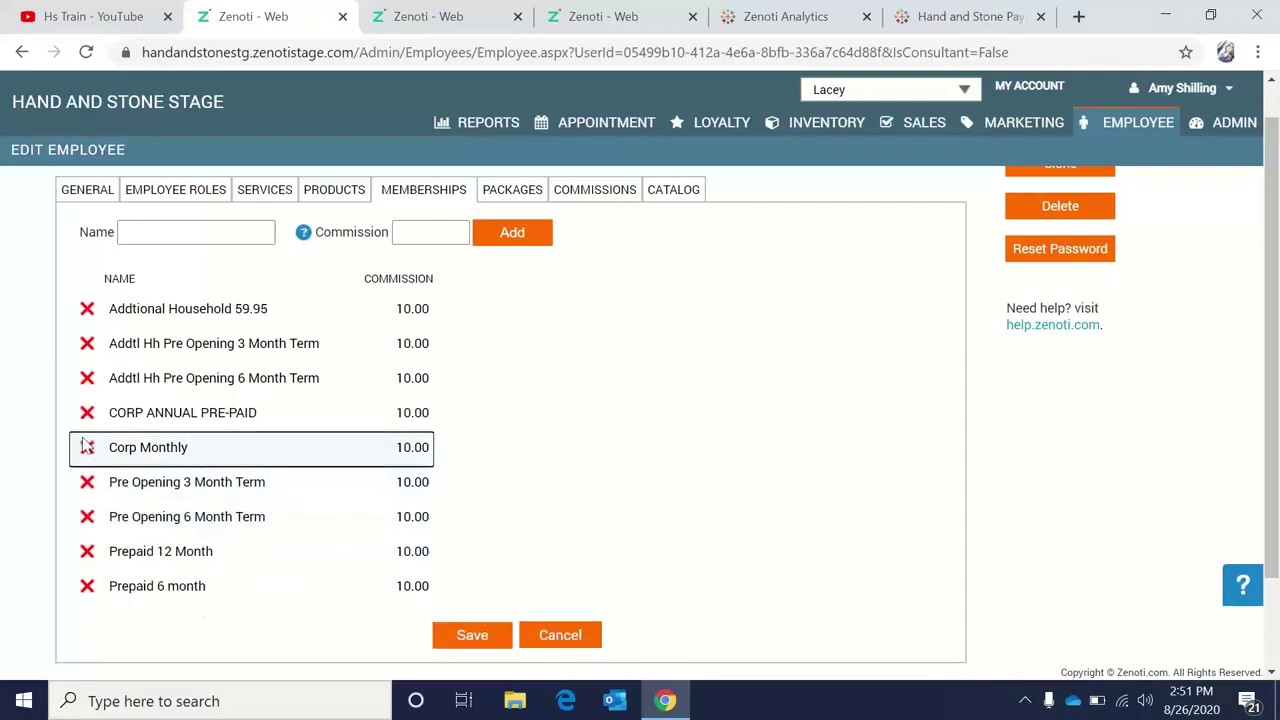
click(87, 447)
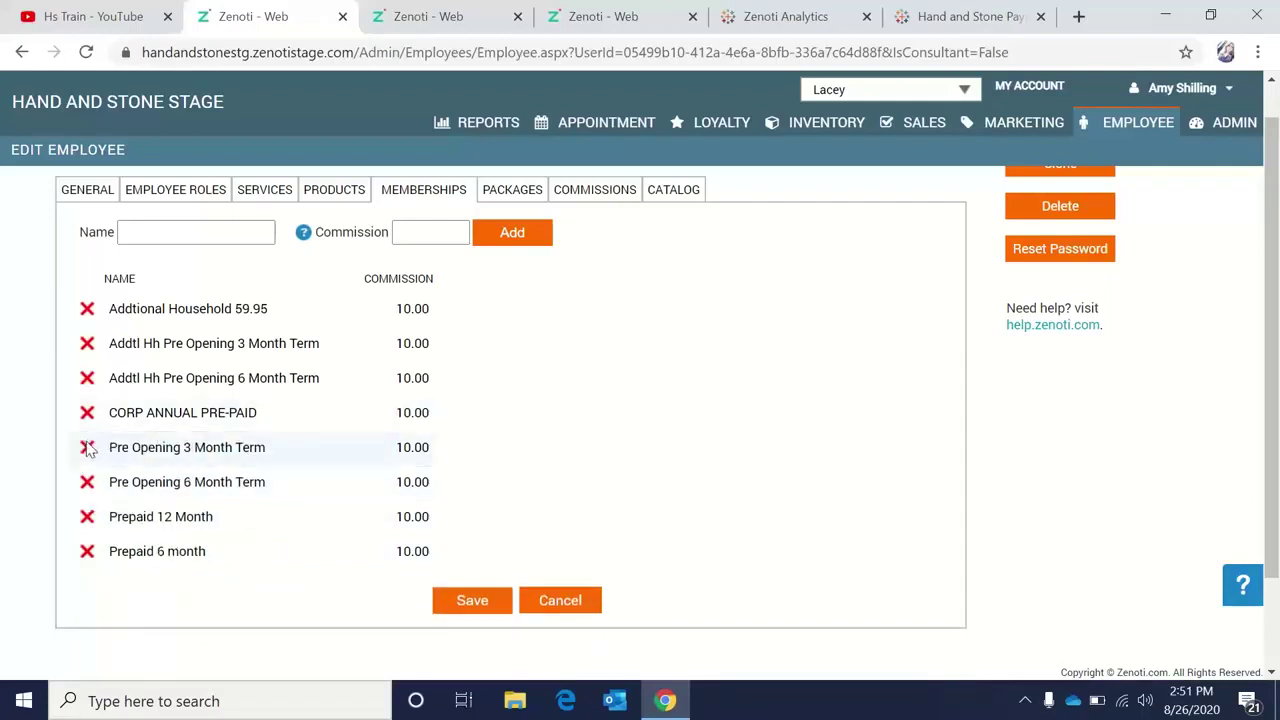
click(87, 377)
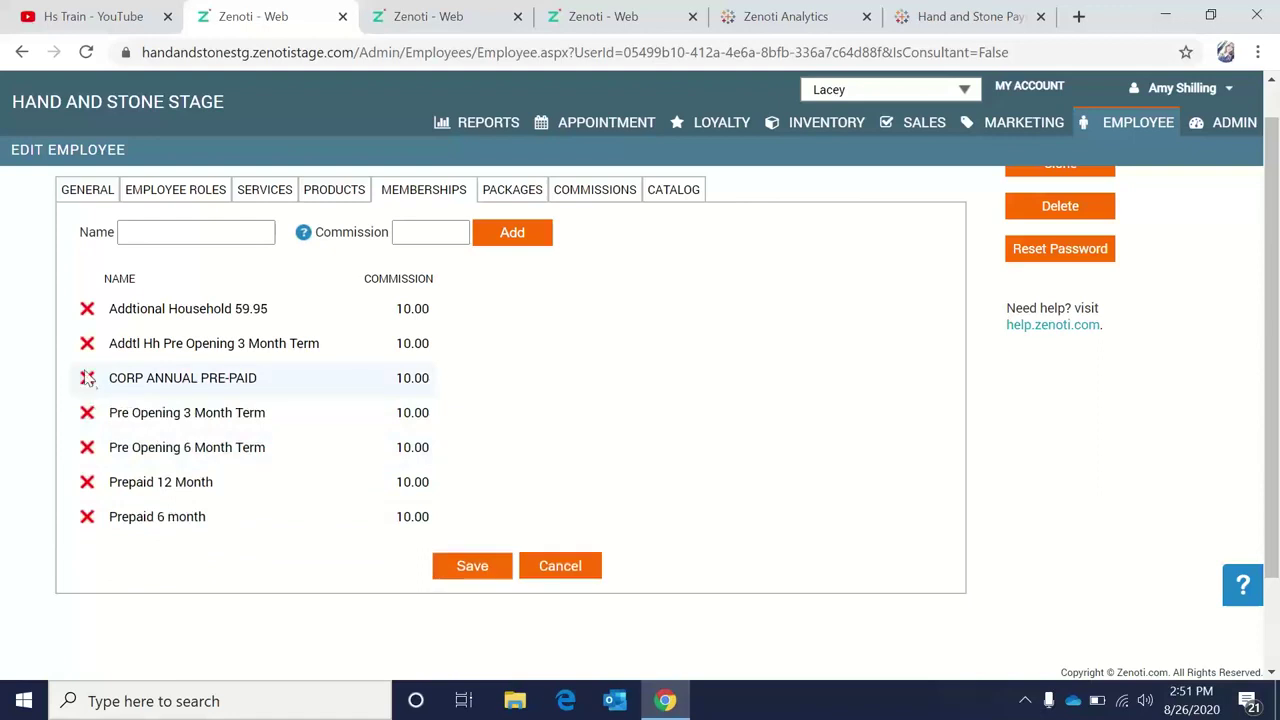
click(87, 343)
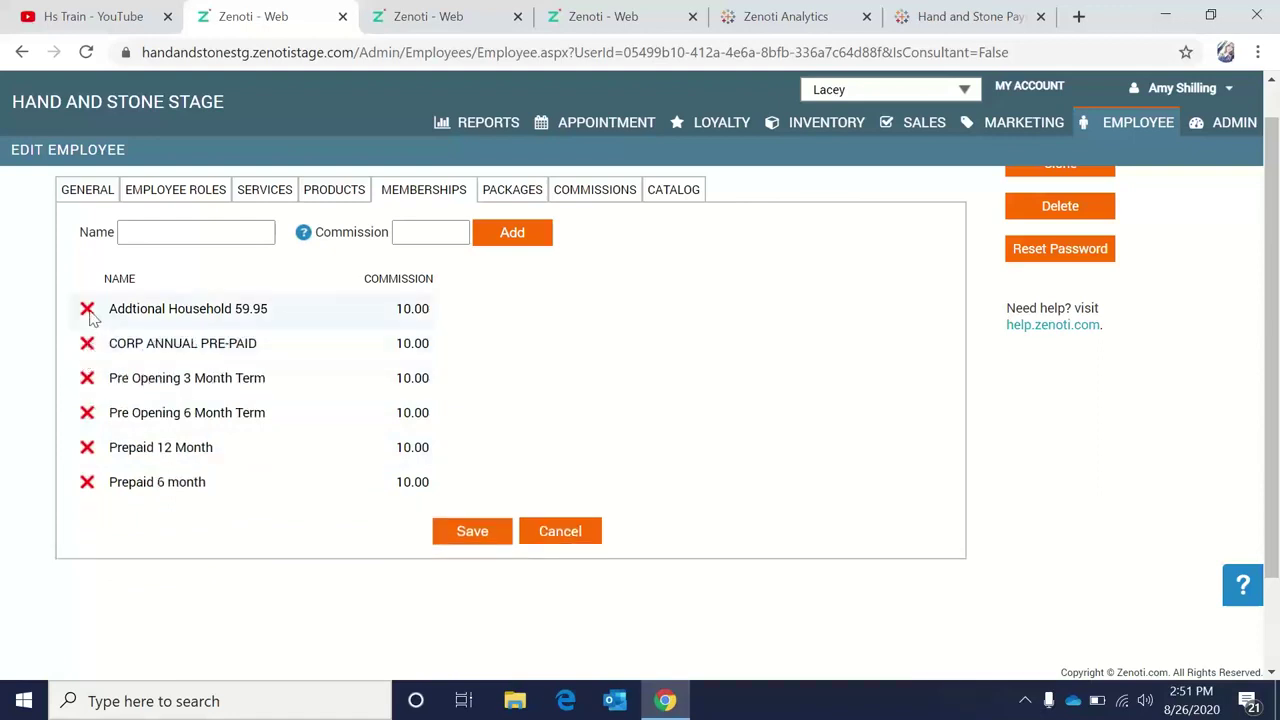
click(87, 309)
click(186, 234)
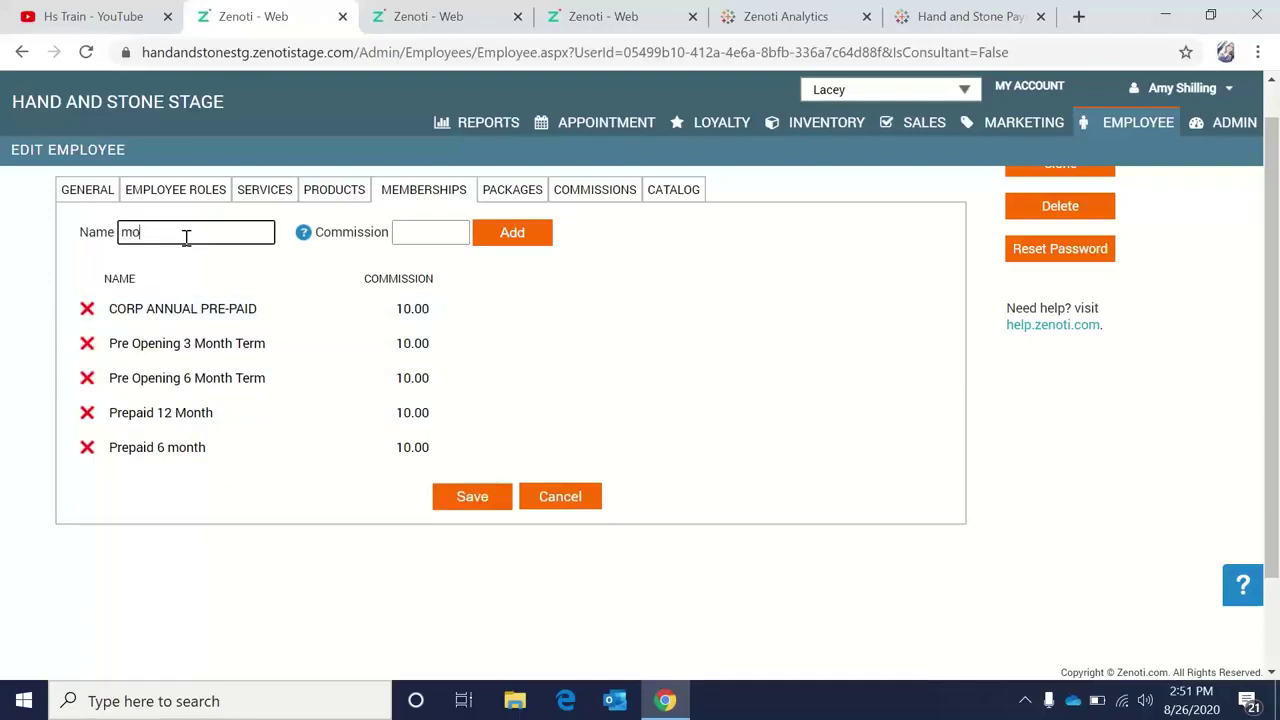
Add the MONTH TO MONTH_Setup Fee membership with a commission of 10.
text(month)
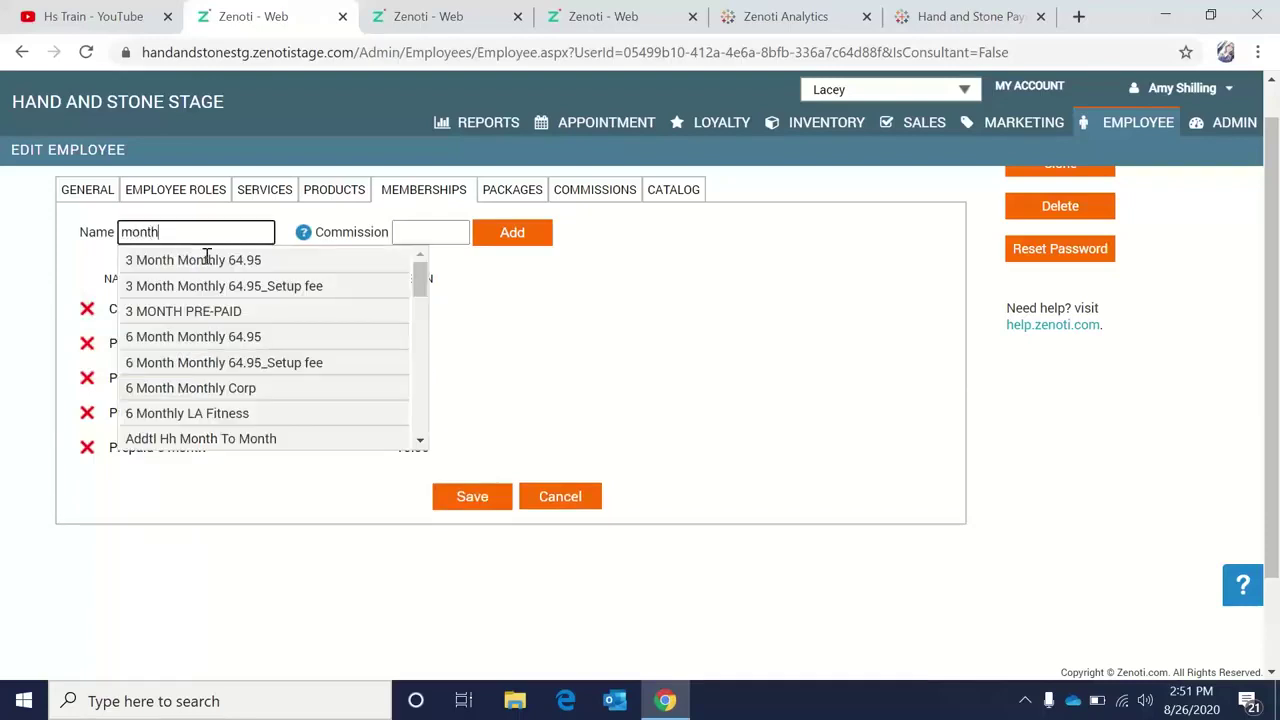
click(420, 441)
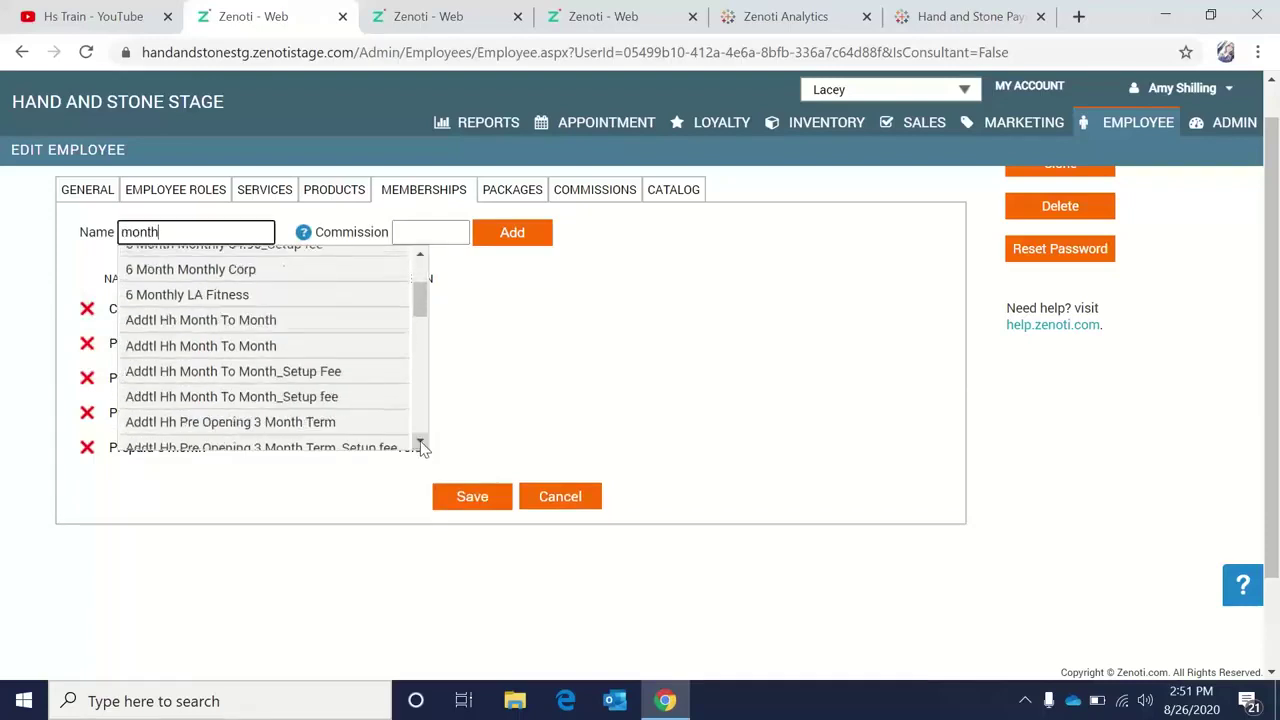
click(420, 443)
click(420, 443)
click(420, 443)
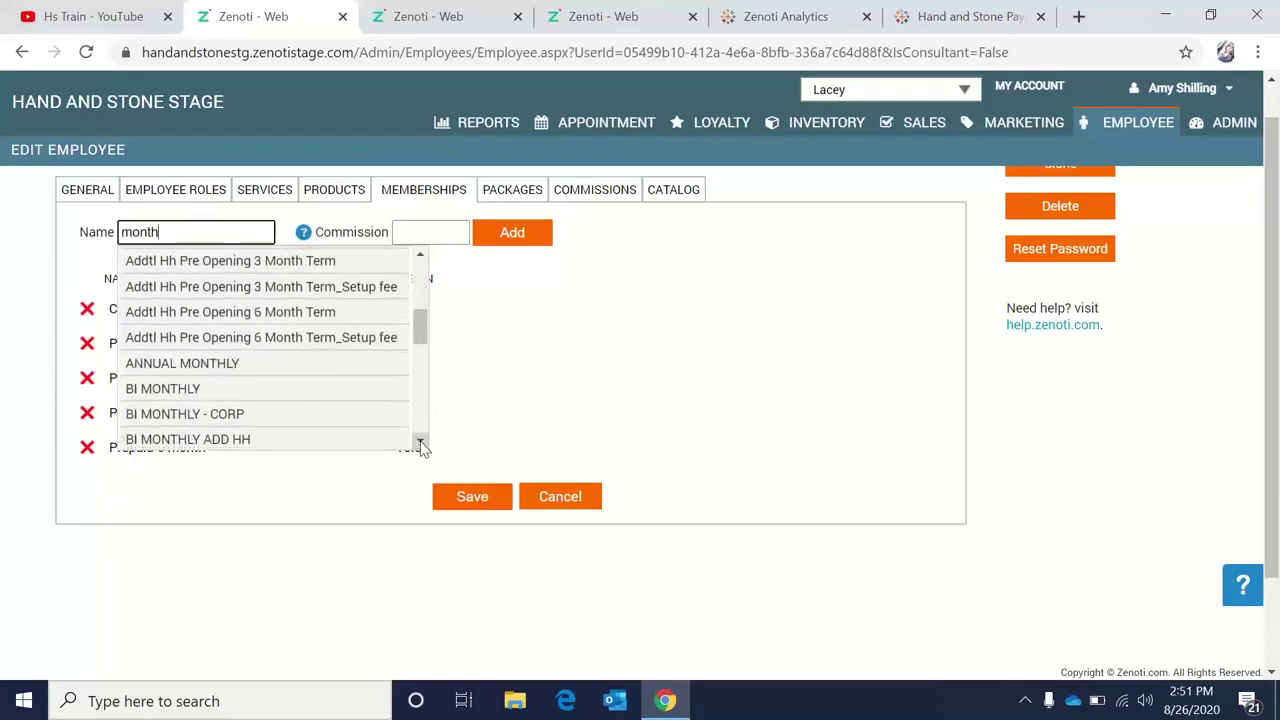
click(420, 443)
click(420, 443)
click(420, 443)
click(420, 443)
click(420, 443)
click(420, 443)
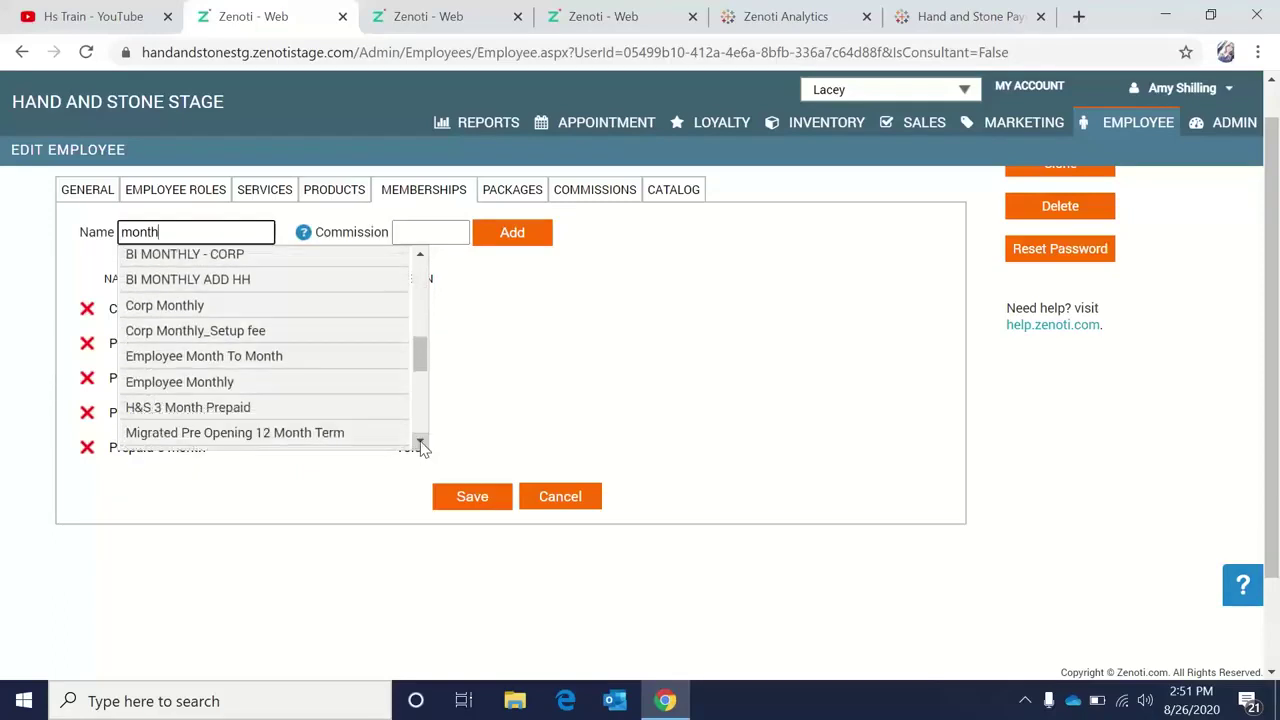
click(420, 443)
click(420, 443)
click(420, 443)
click(420, 443)
click(420, 443)
click(420, 443)
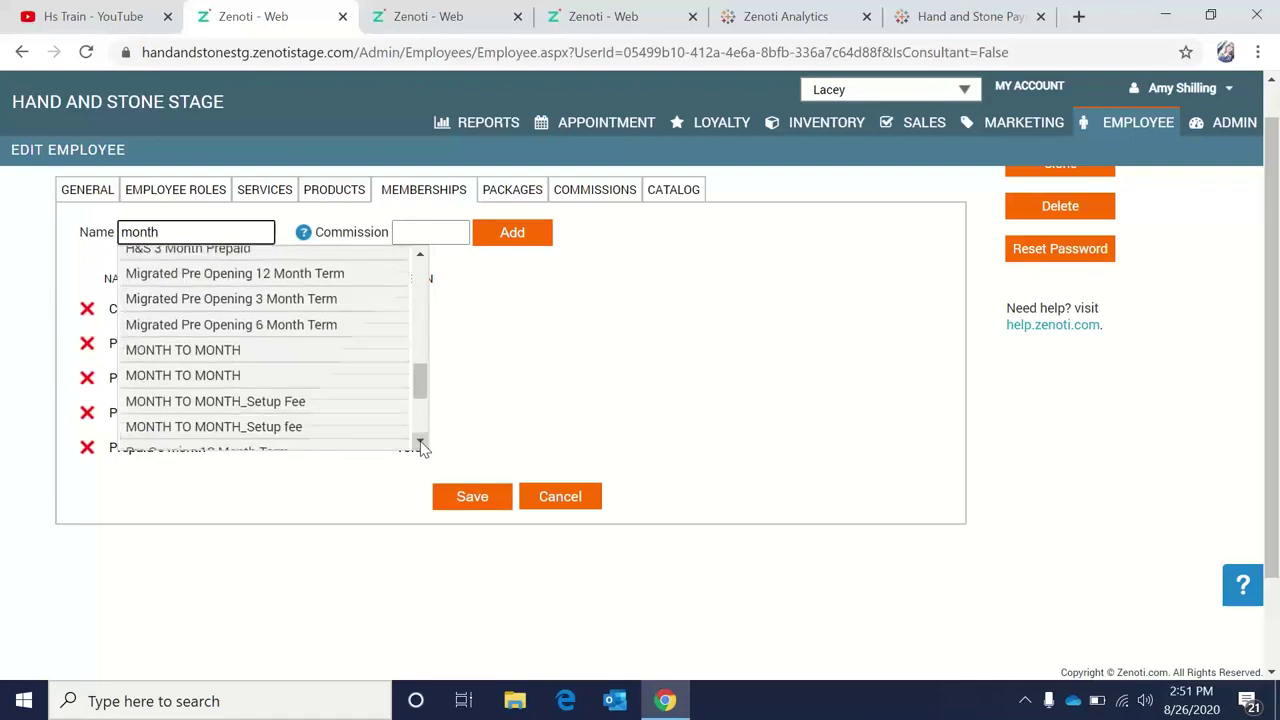
click(326, 405)
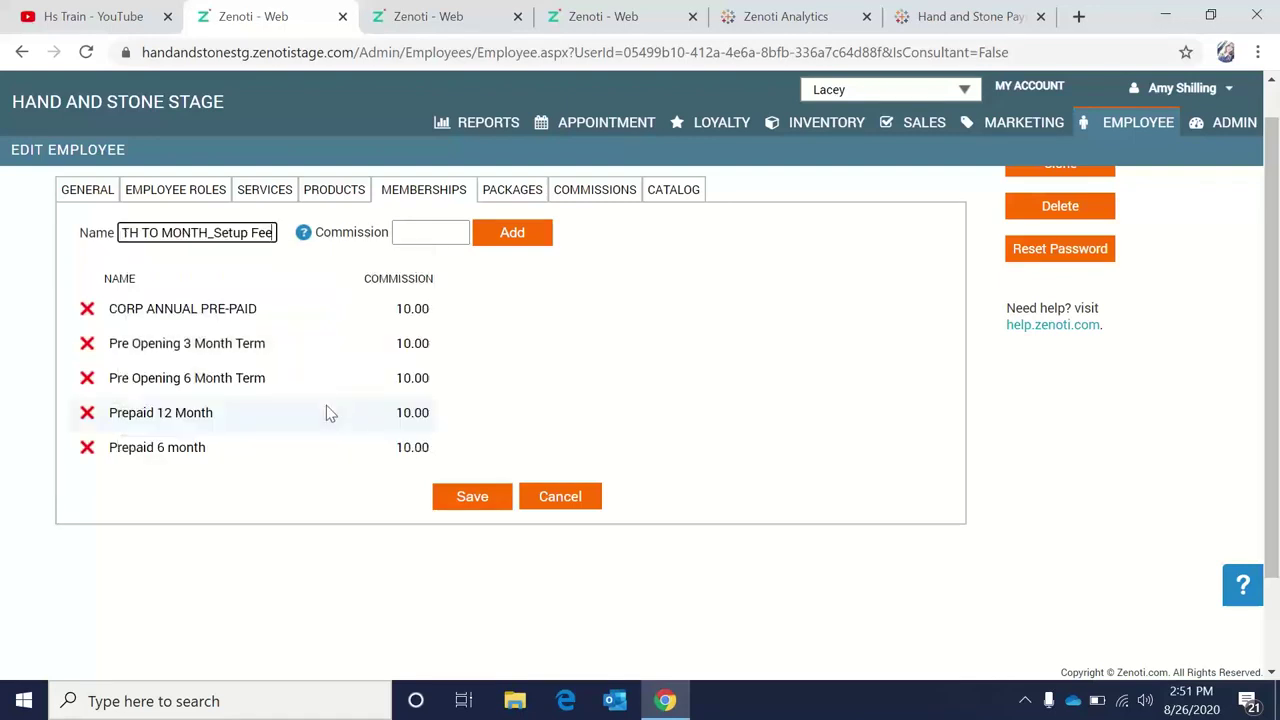
click(510, 236)
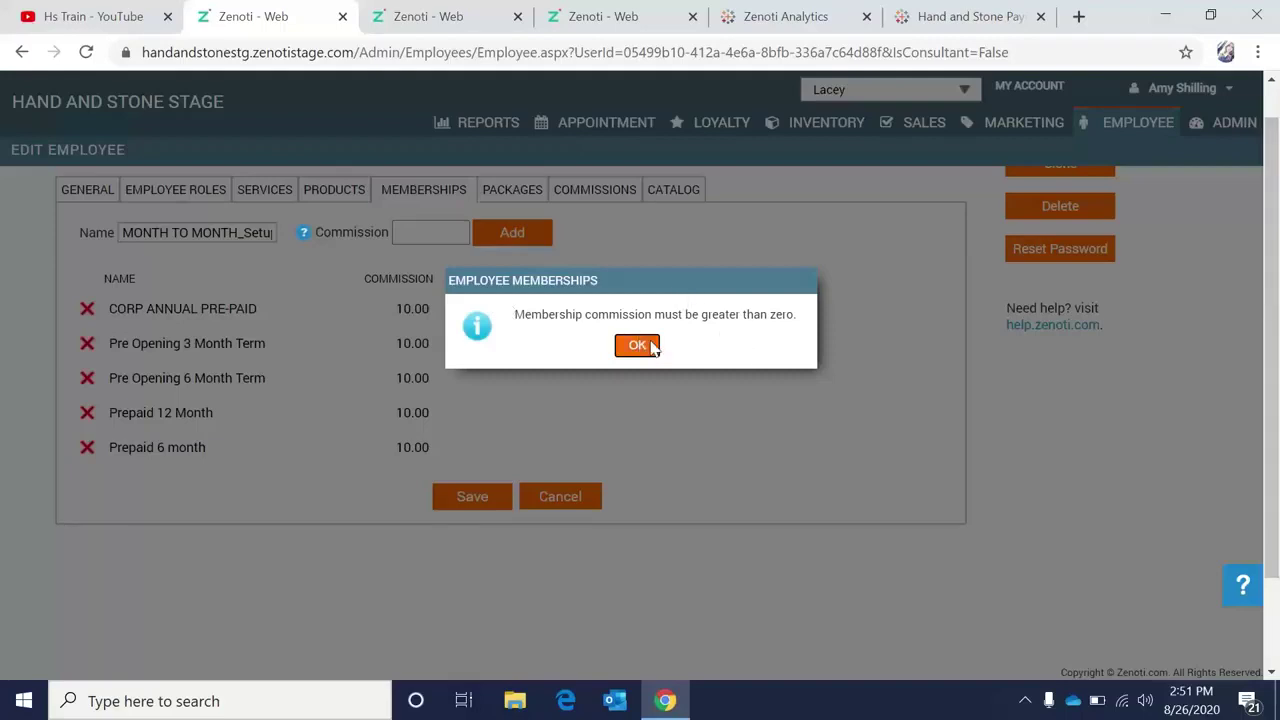
drag(652, 347, 743, 73)
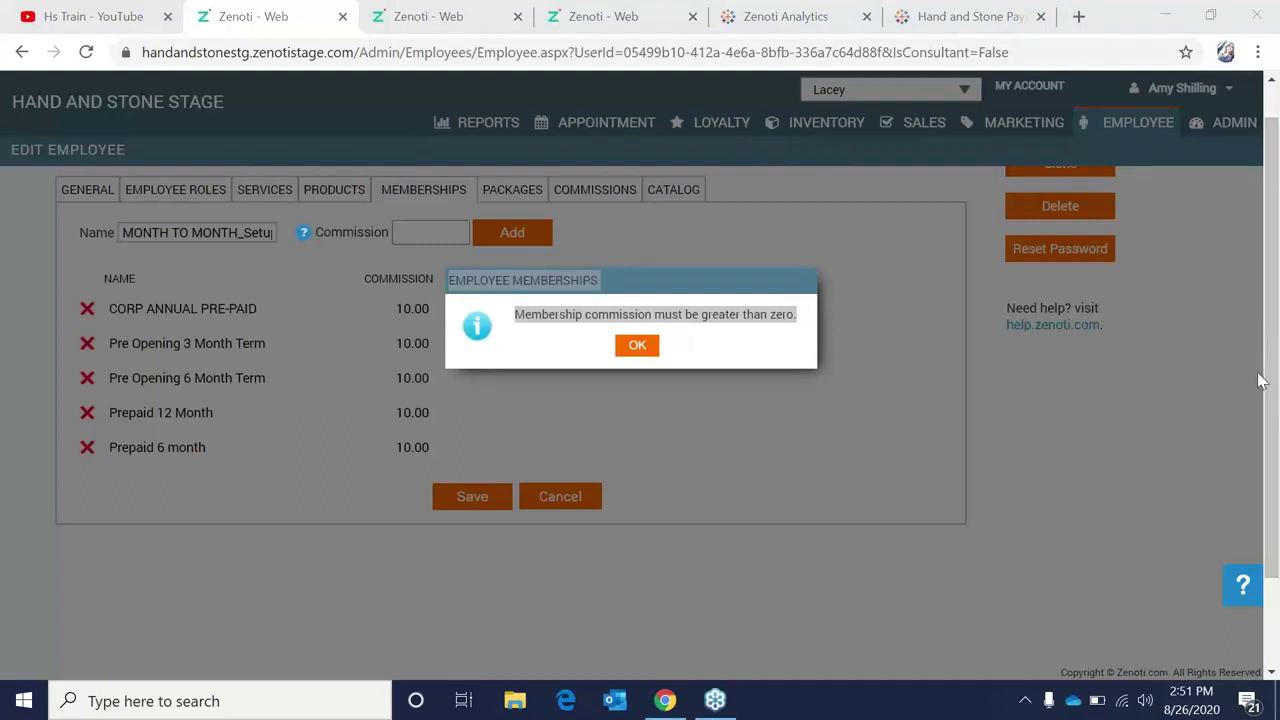
click(637, 346)
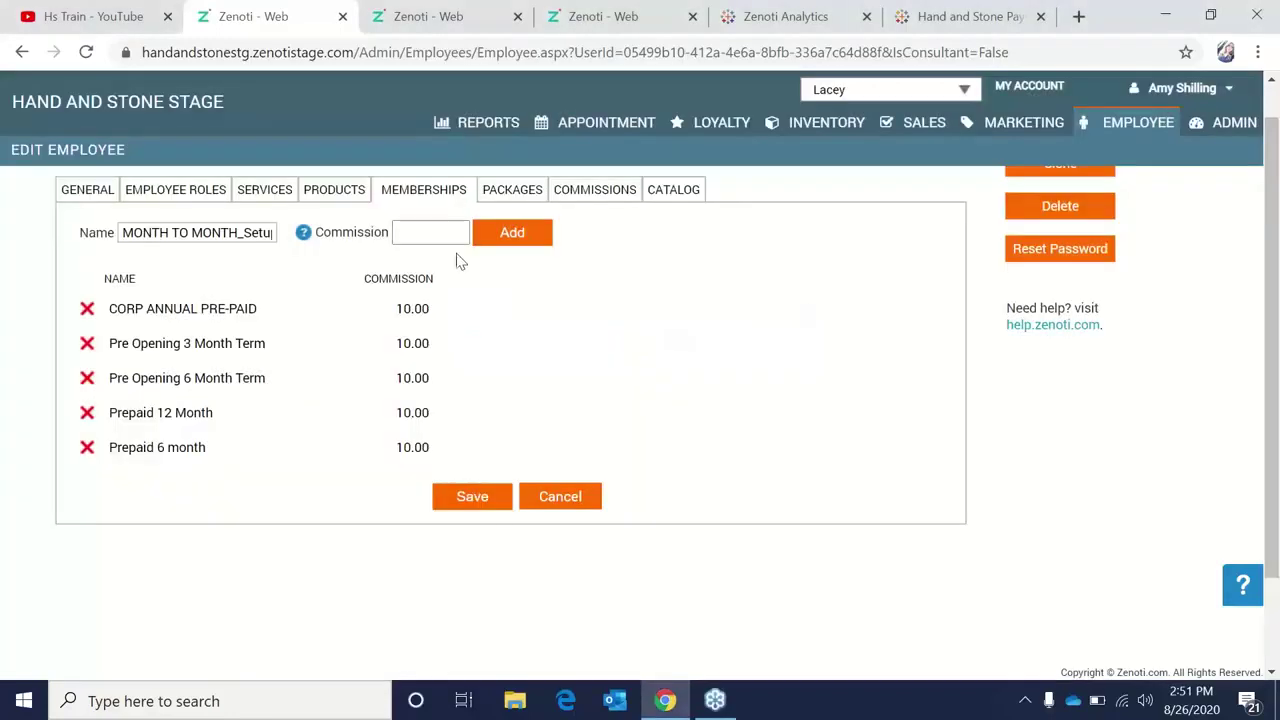
click(436, 230)
text(10)
click(508, 240)
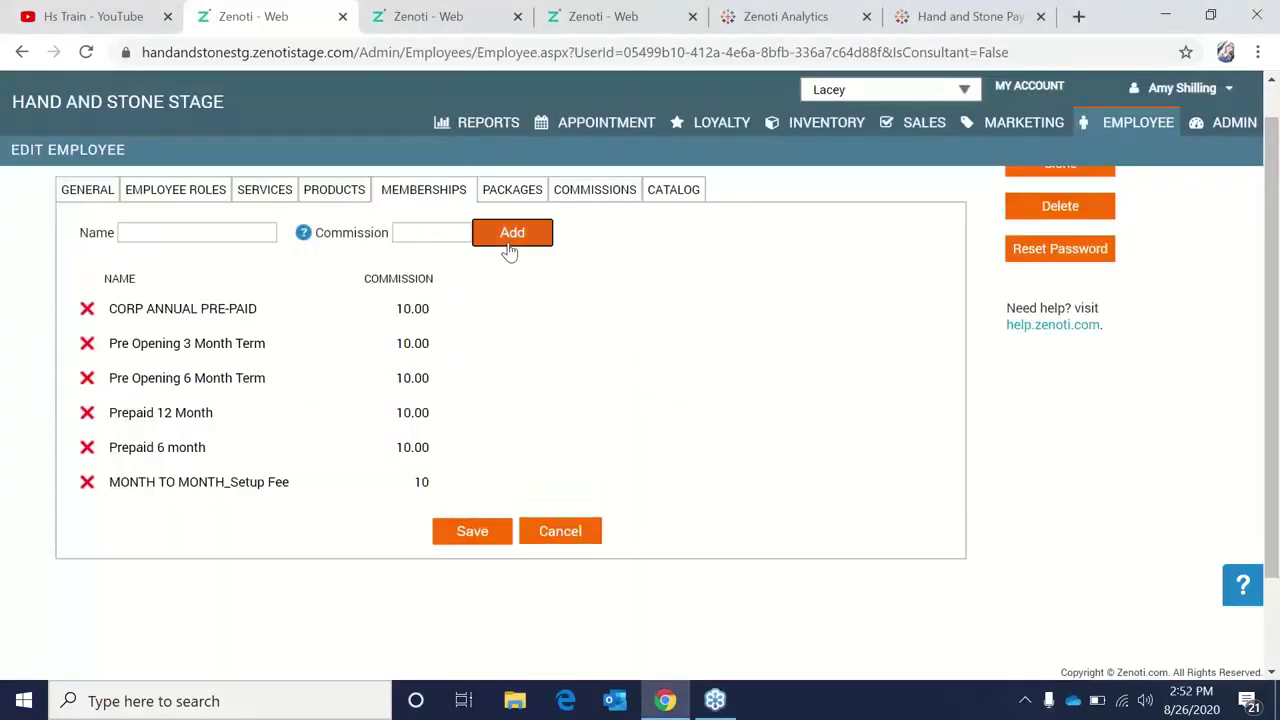
Add the Addtl Hh Month To Month_Setup Fee membership with a commission of 10.
click(191, 236)
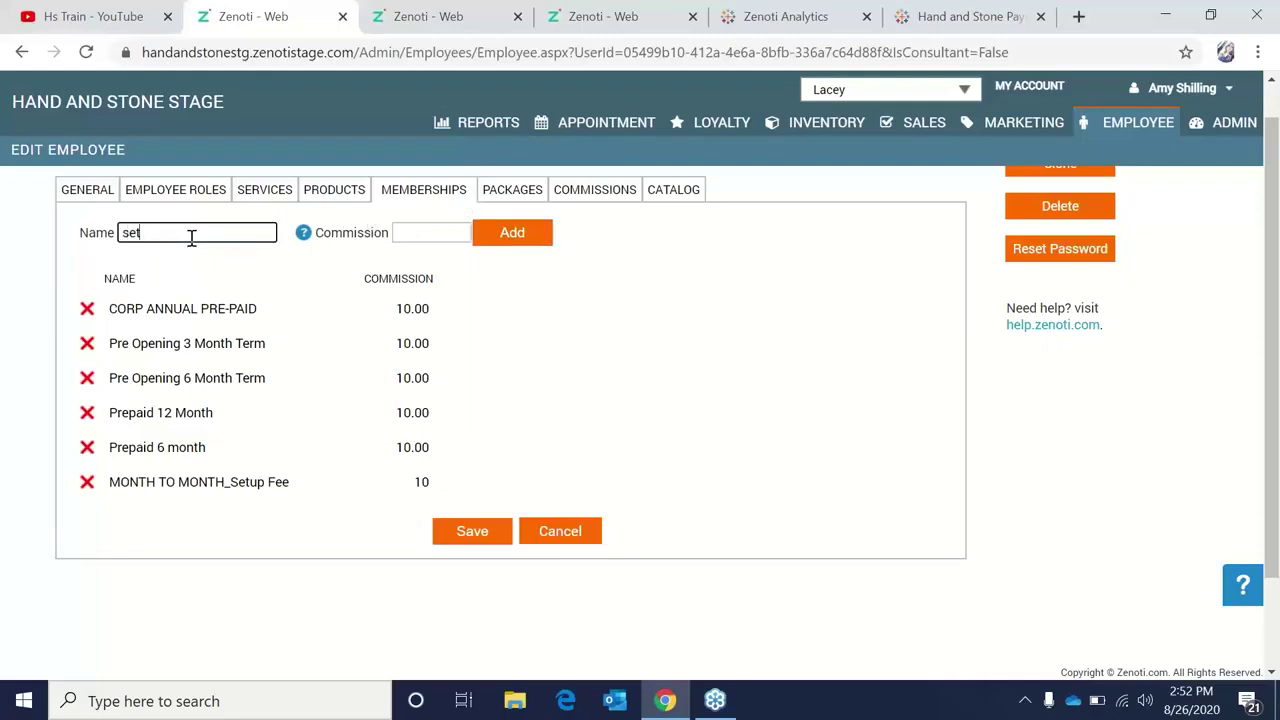
text(Month)
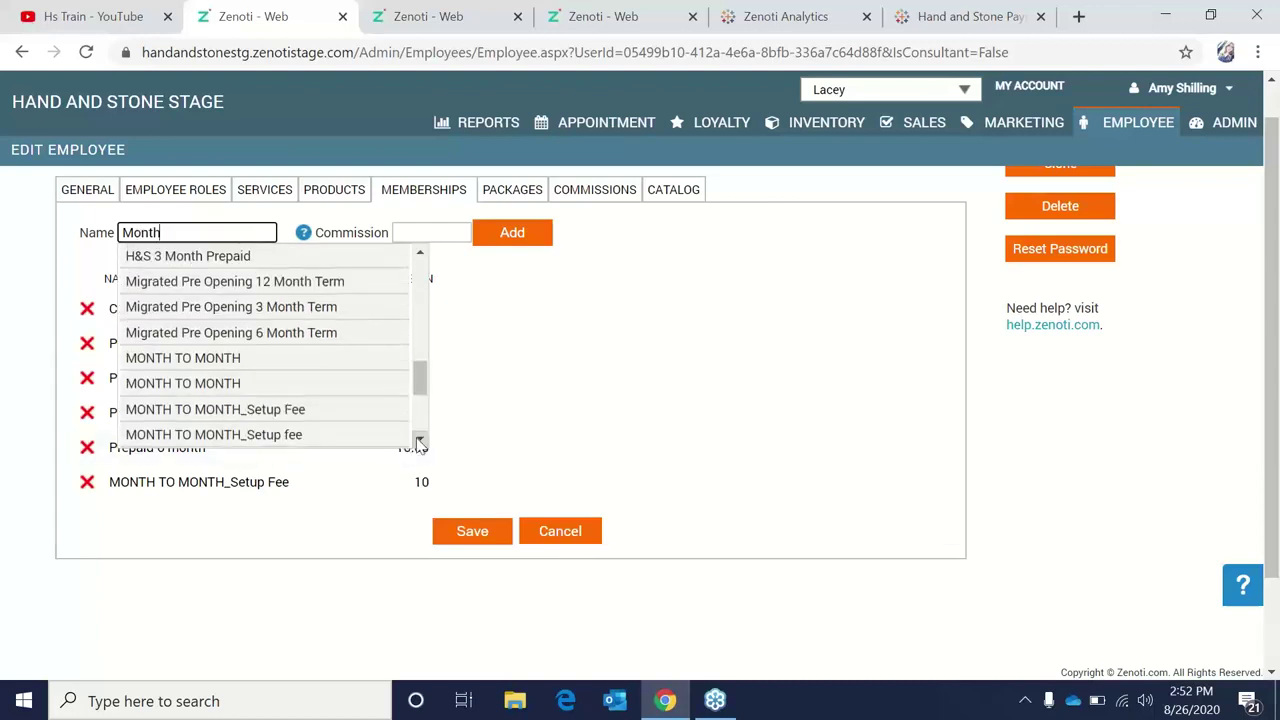
click(419, 439)
click(419, 441)
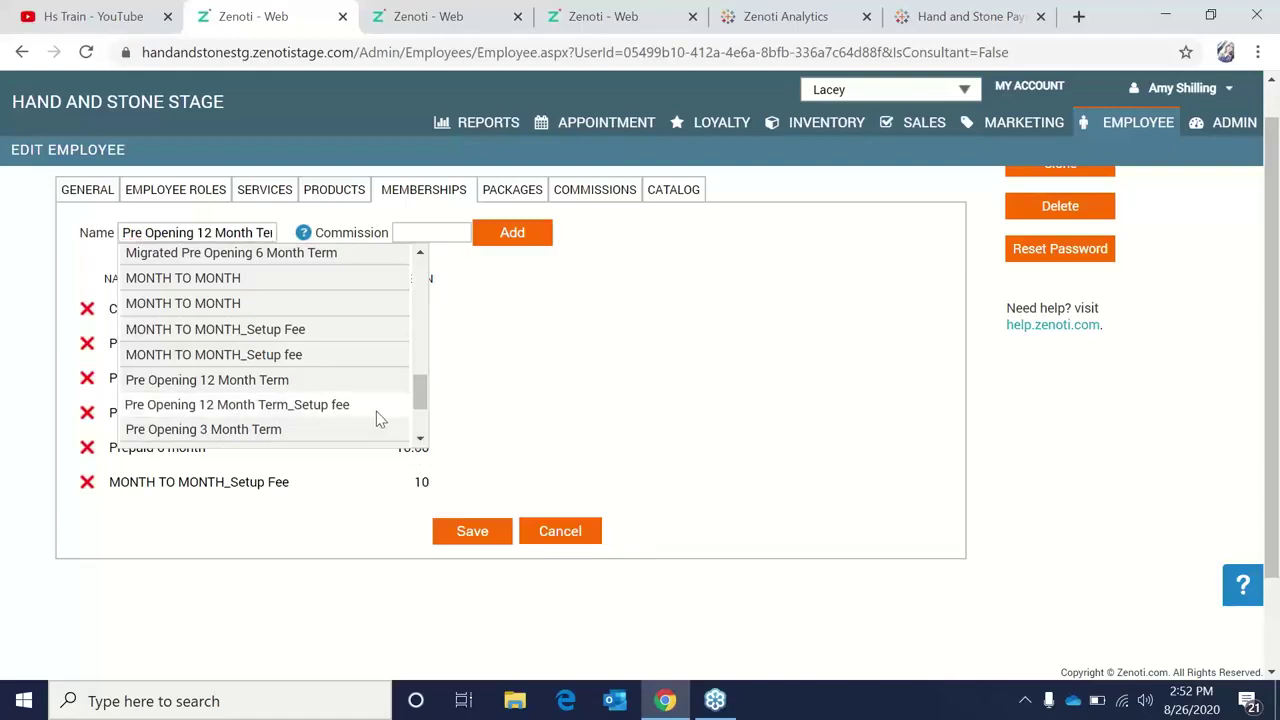
scroll(378, 432, down, 2)
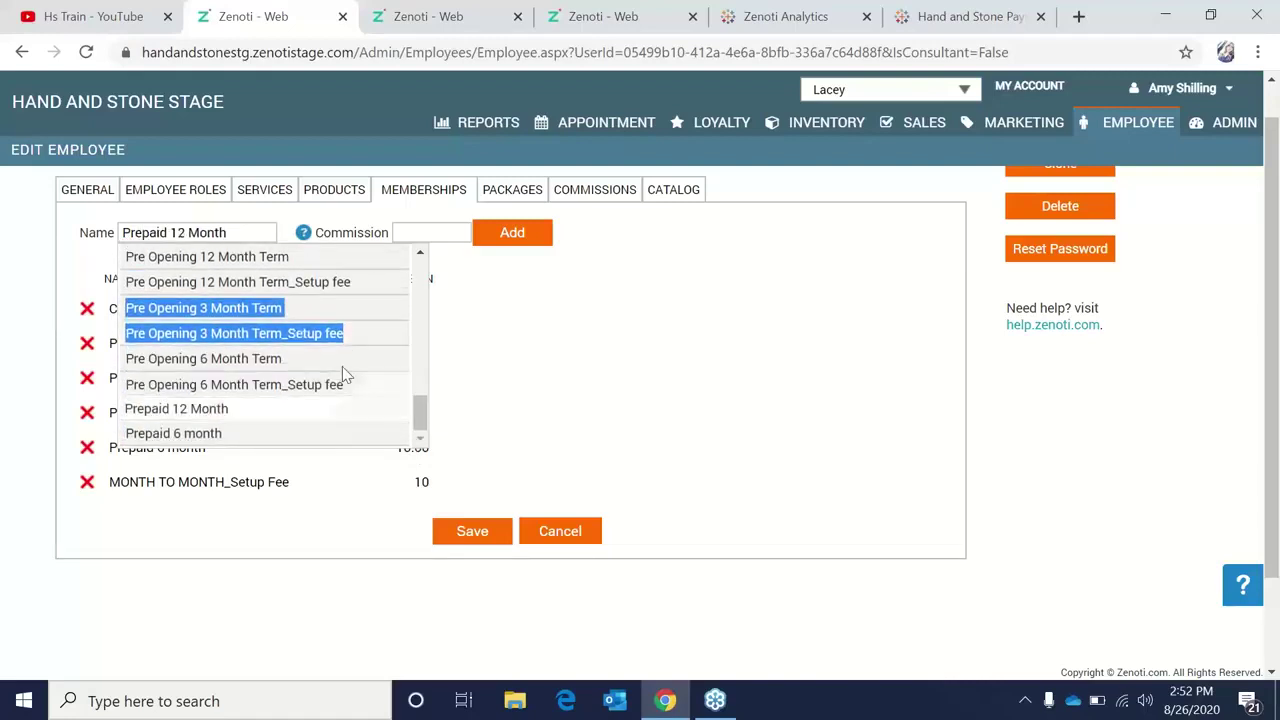
scroll(328, 393, up, 3)
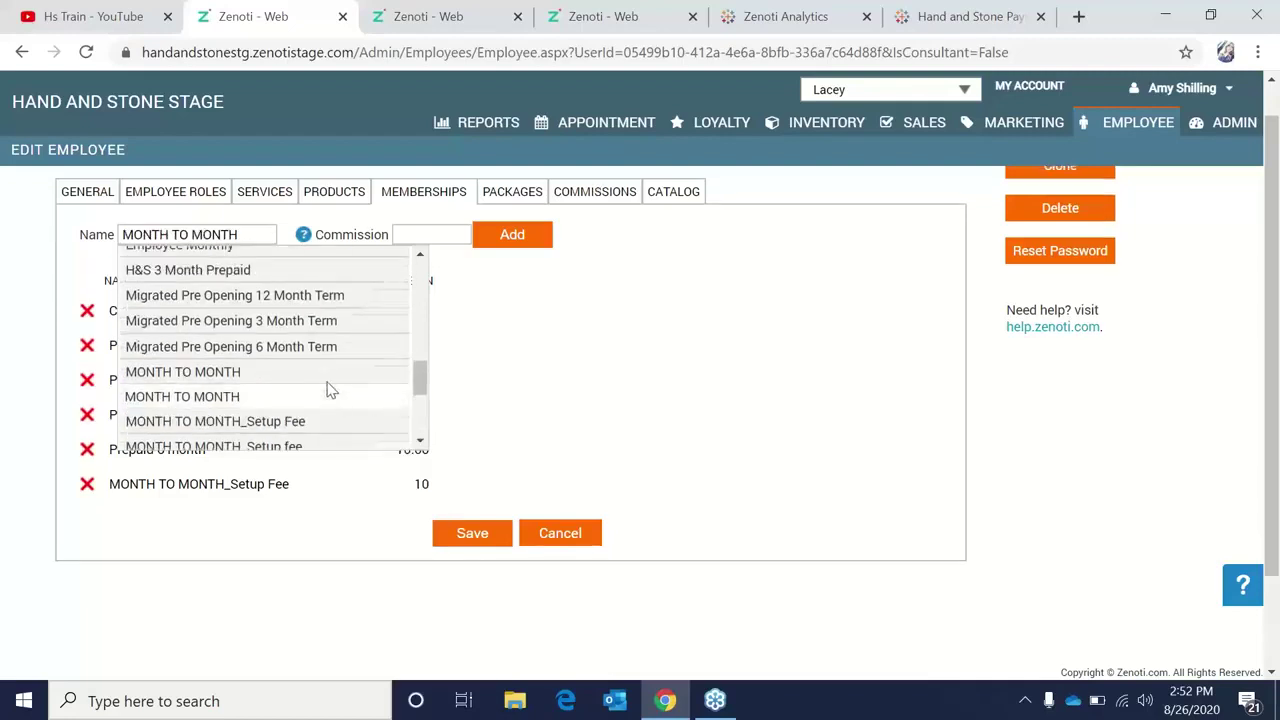
scroll(331, 390, up, 4)
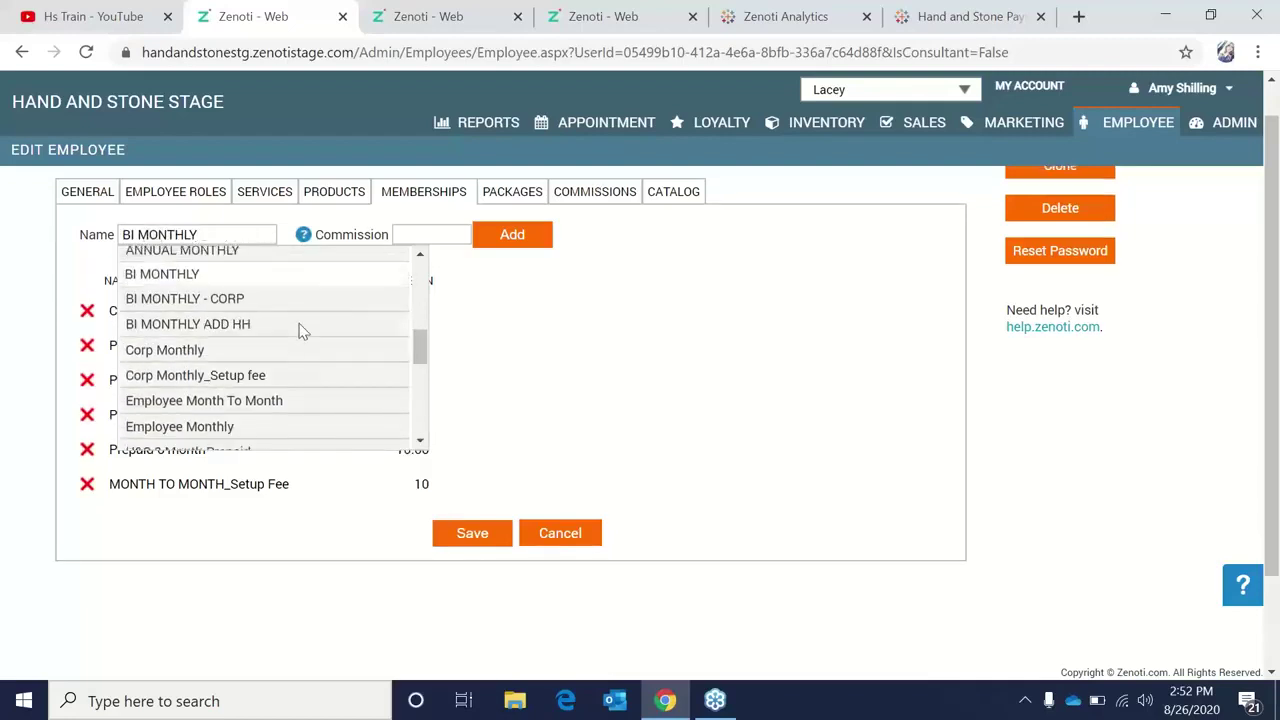
scroll(309, 366, up, 2)
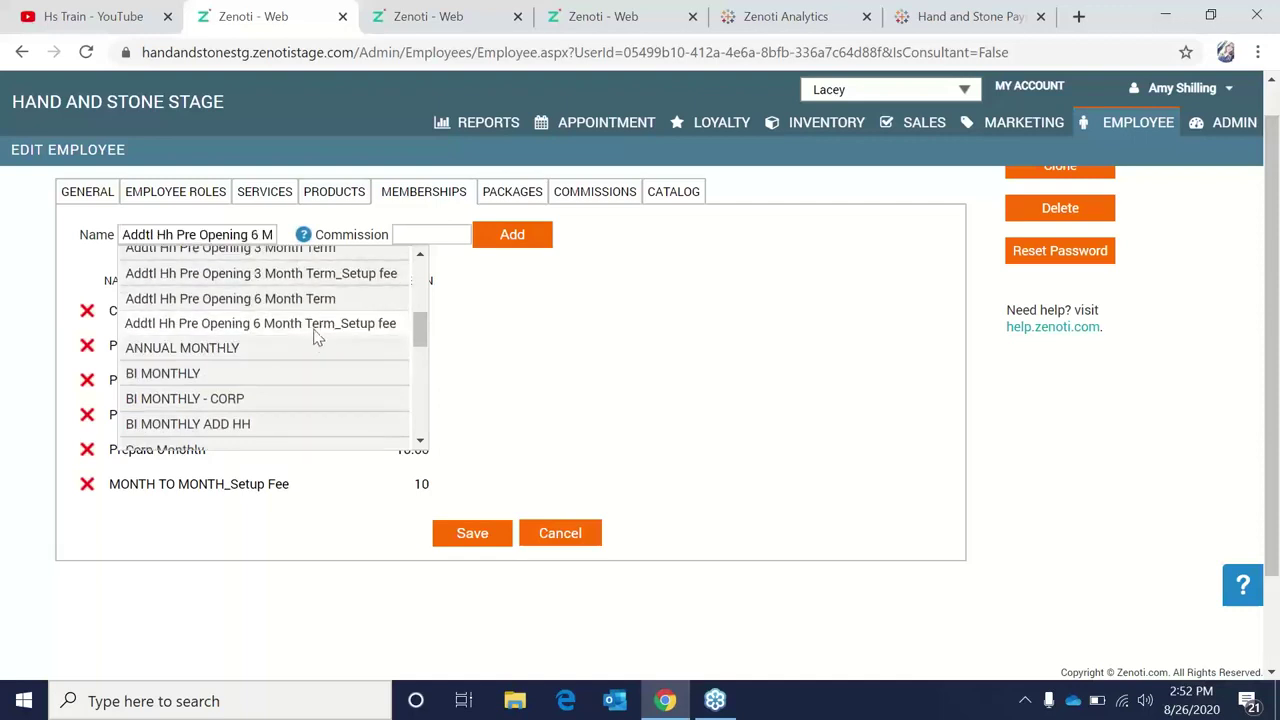
scroll(312, 326, up, 2)
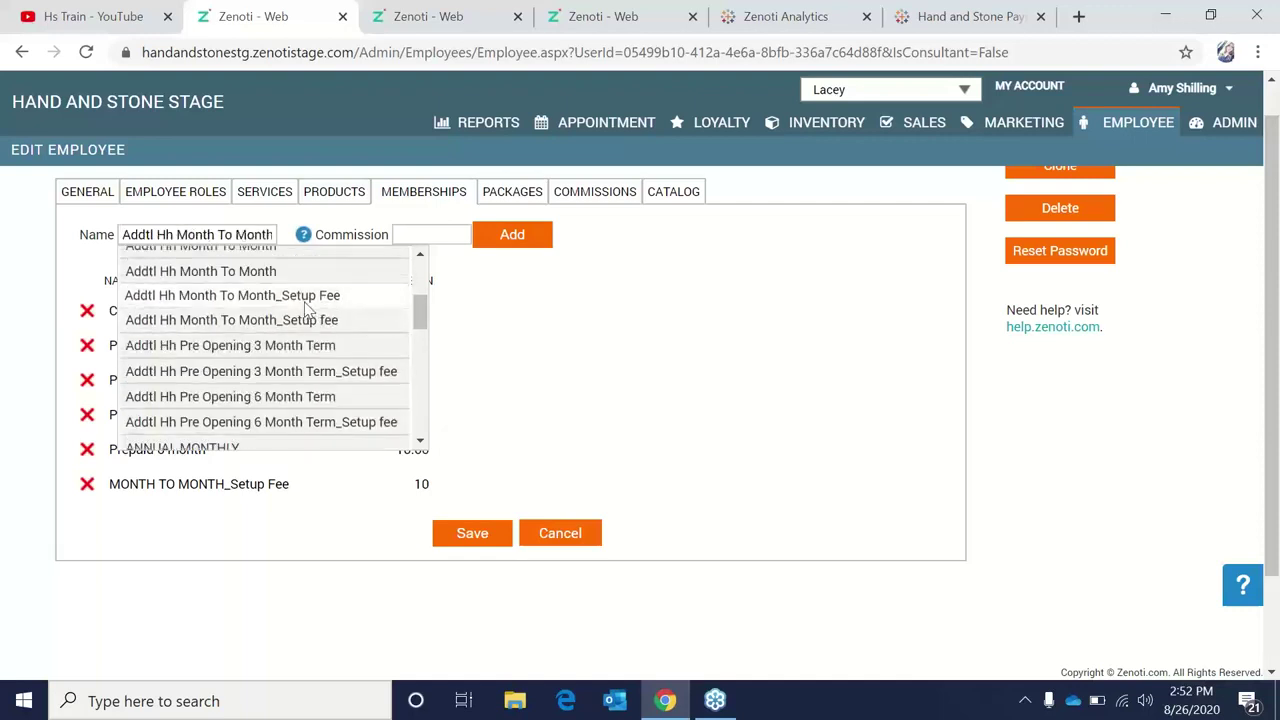
click(305, 304)
click(457, 237)
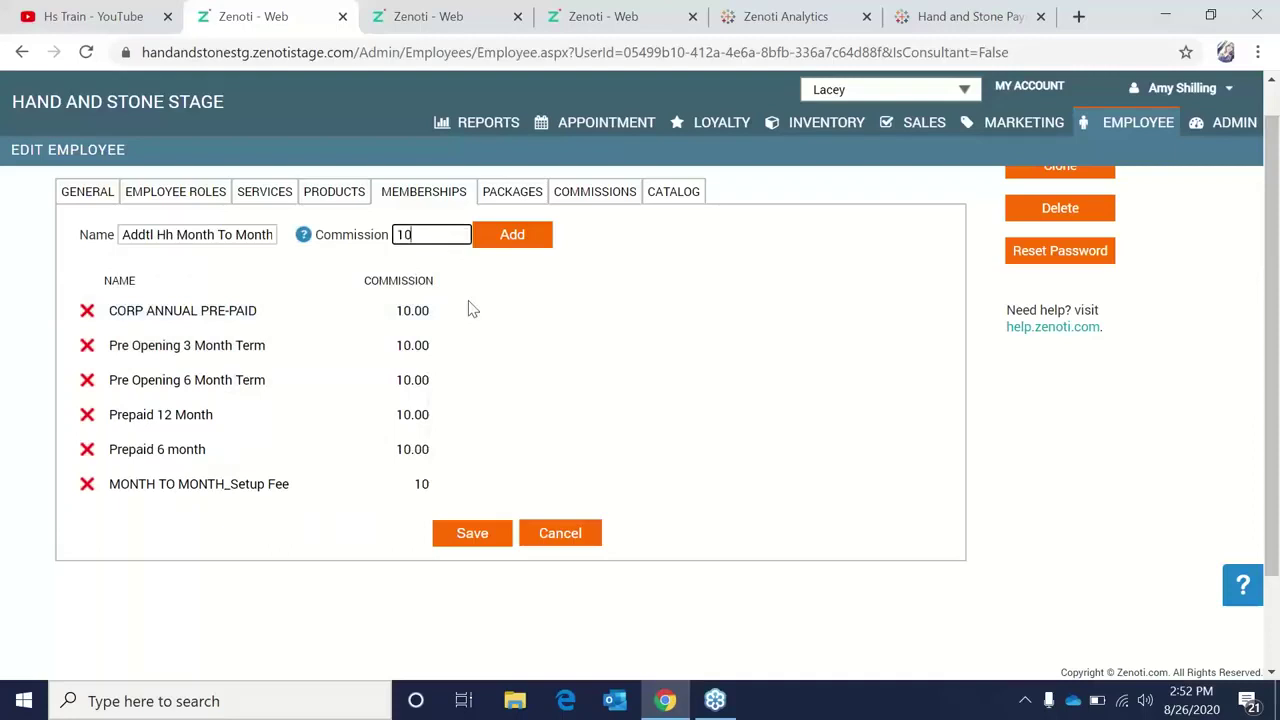
click(506, 238)
click(254, 227)
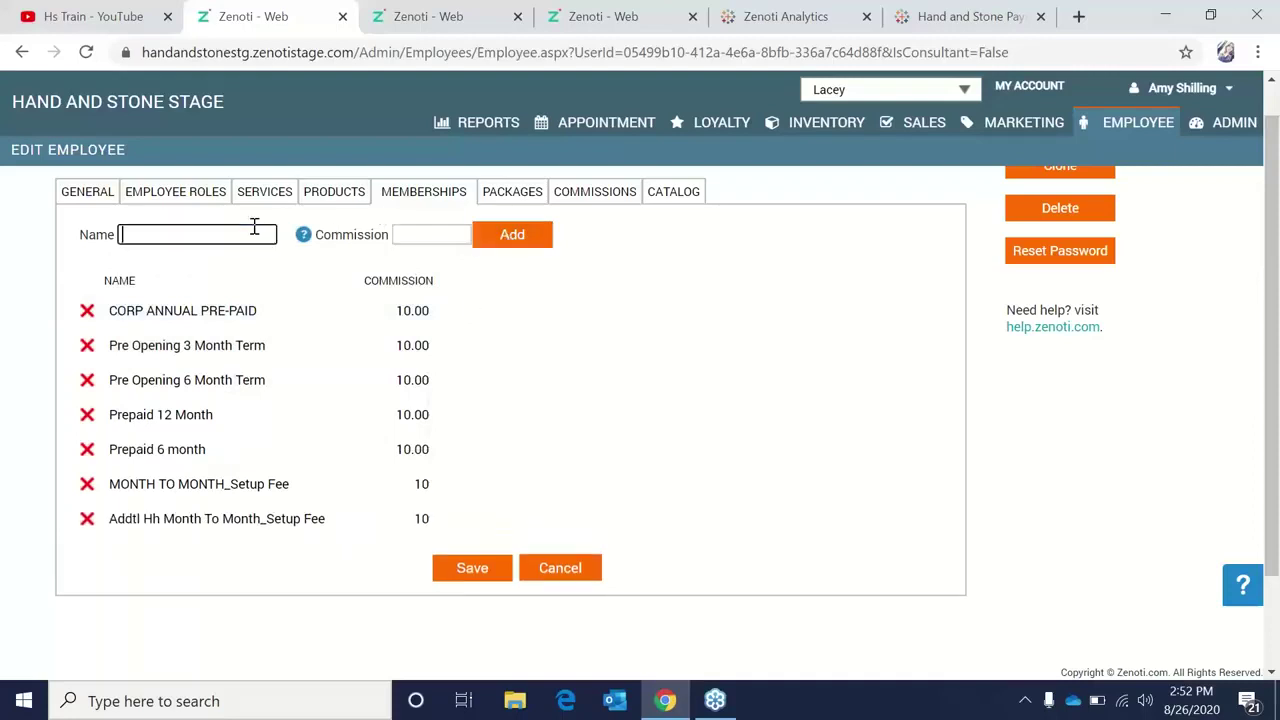
text(month)
scroll(421, 258, up, 3)
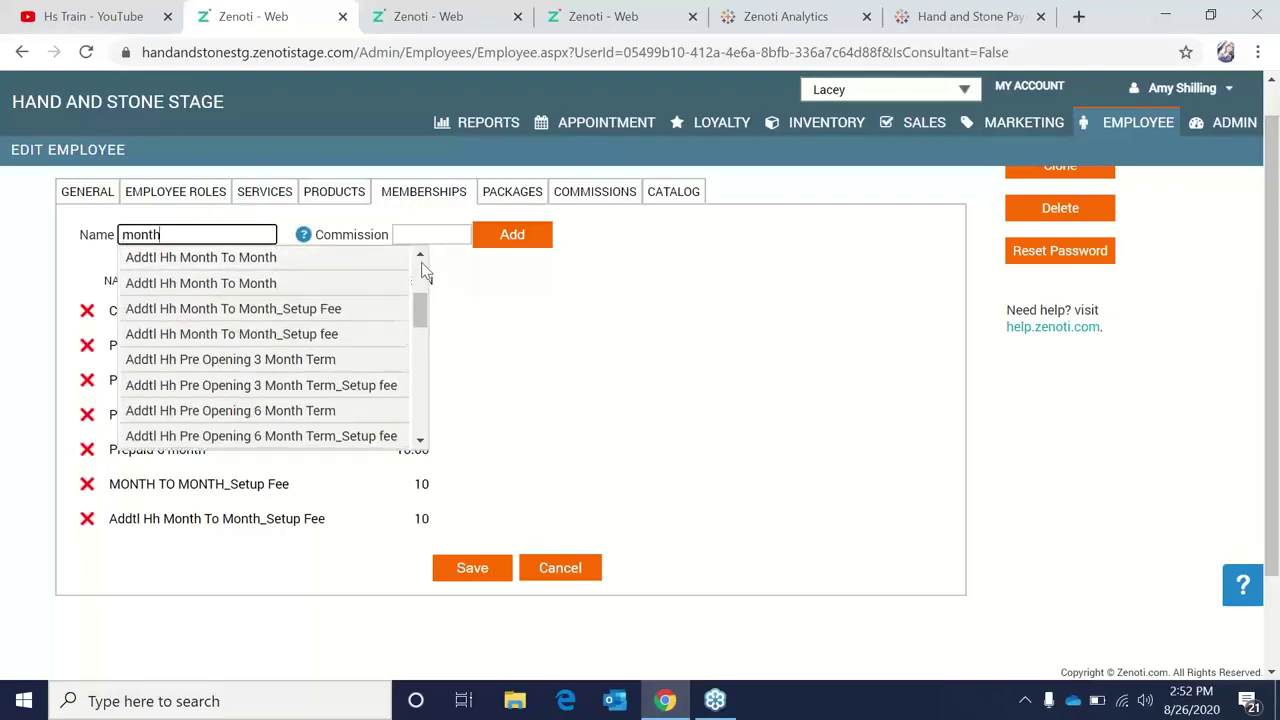
scroll(421, 258, up, 2)
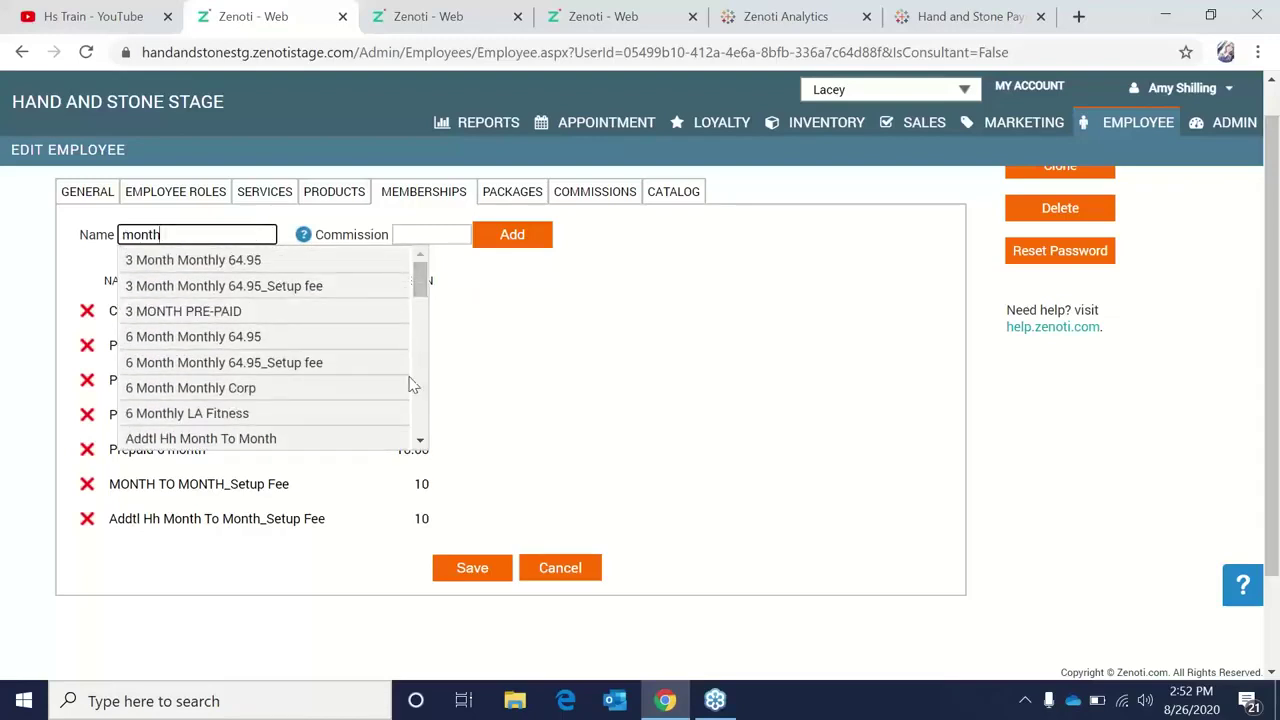
click(420, 443)
scroll(420, 445, down, 5)
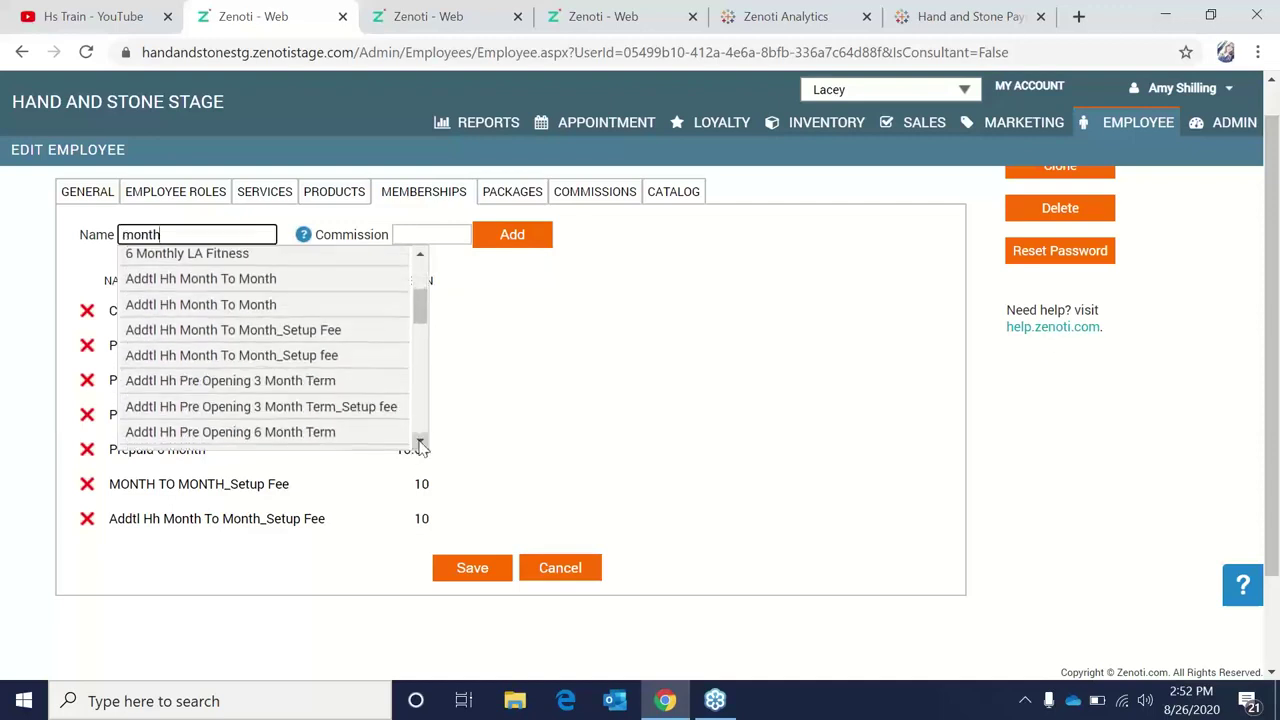
scroll(420, 447, down, 3)
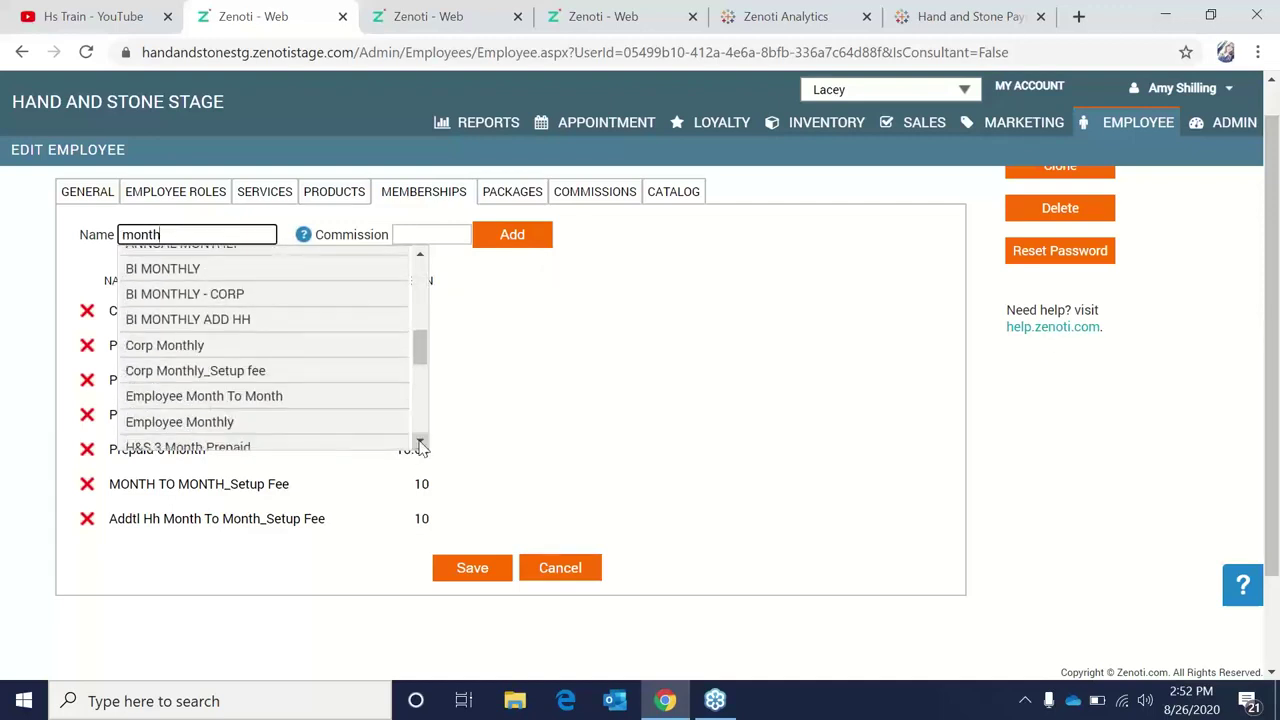
scroll(420, 447, down, 3)
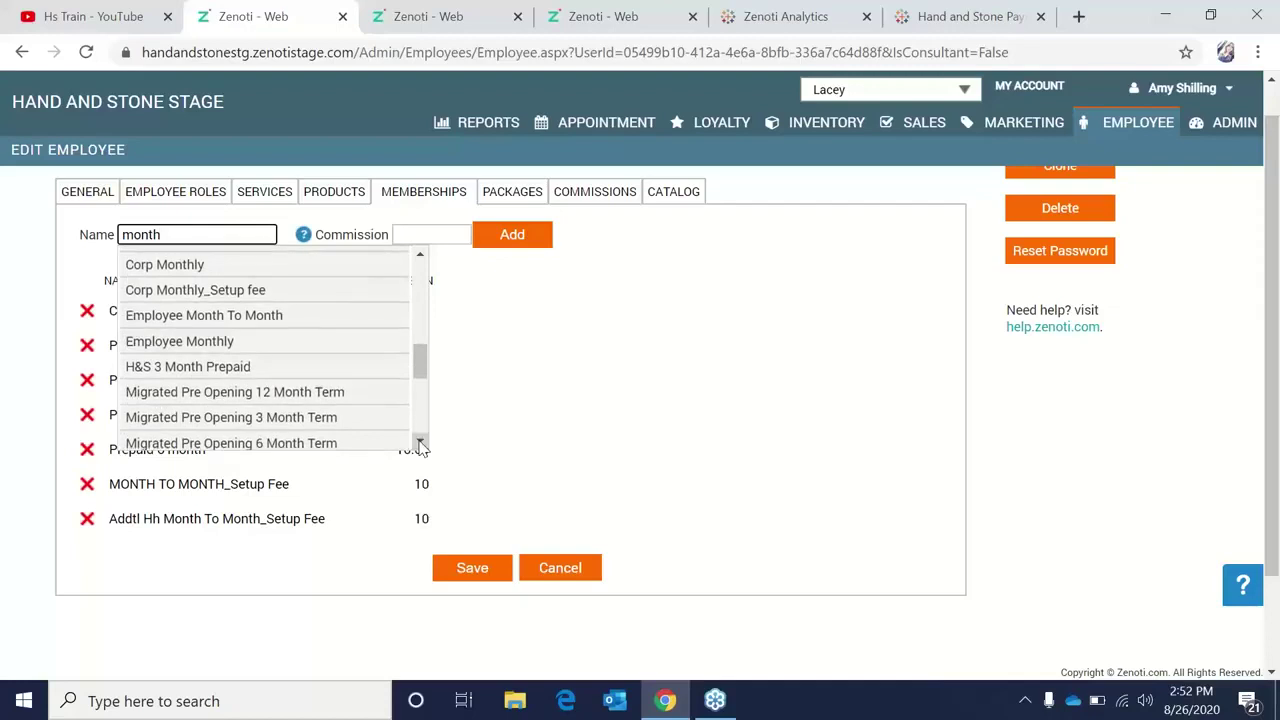
scroll(420, 447, down, 1)
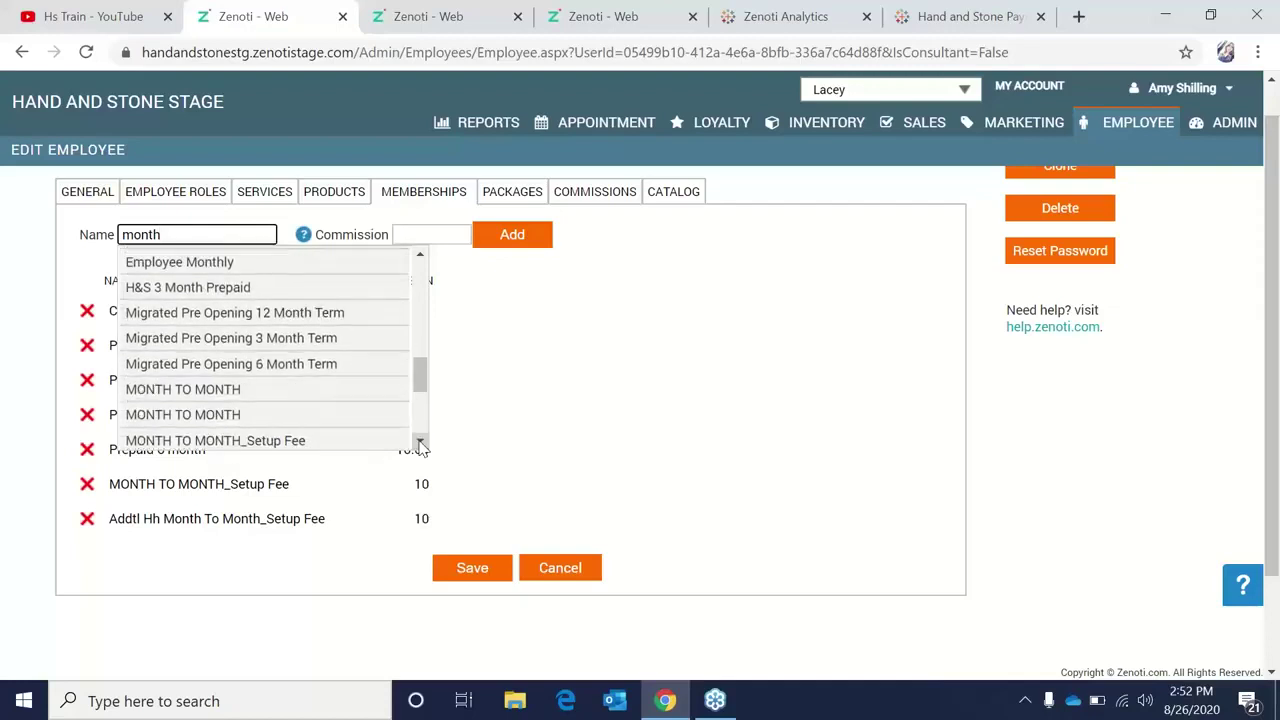
scroll(420, 447, down, 3)
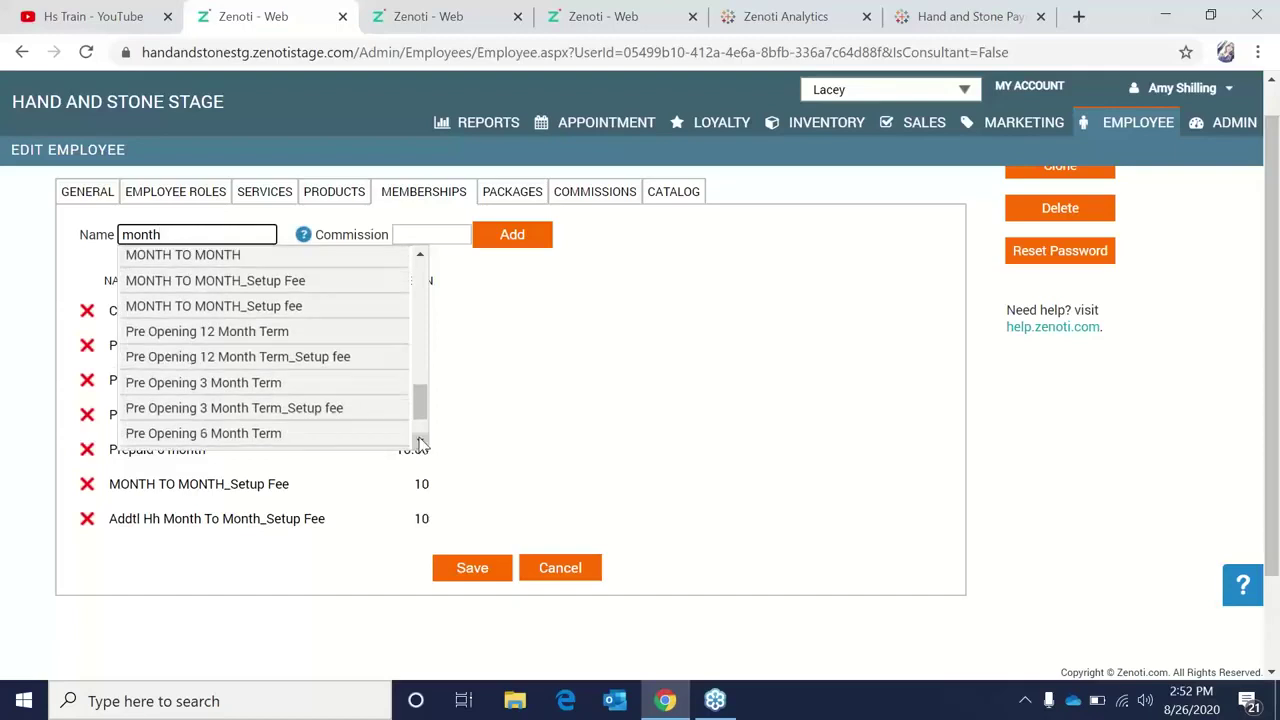
drag(440, 318, 127, 312)
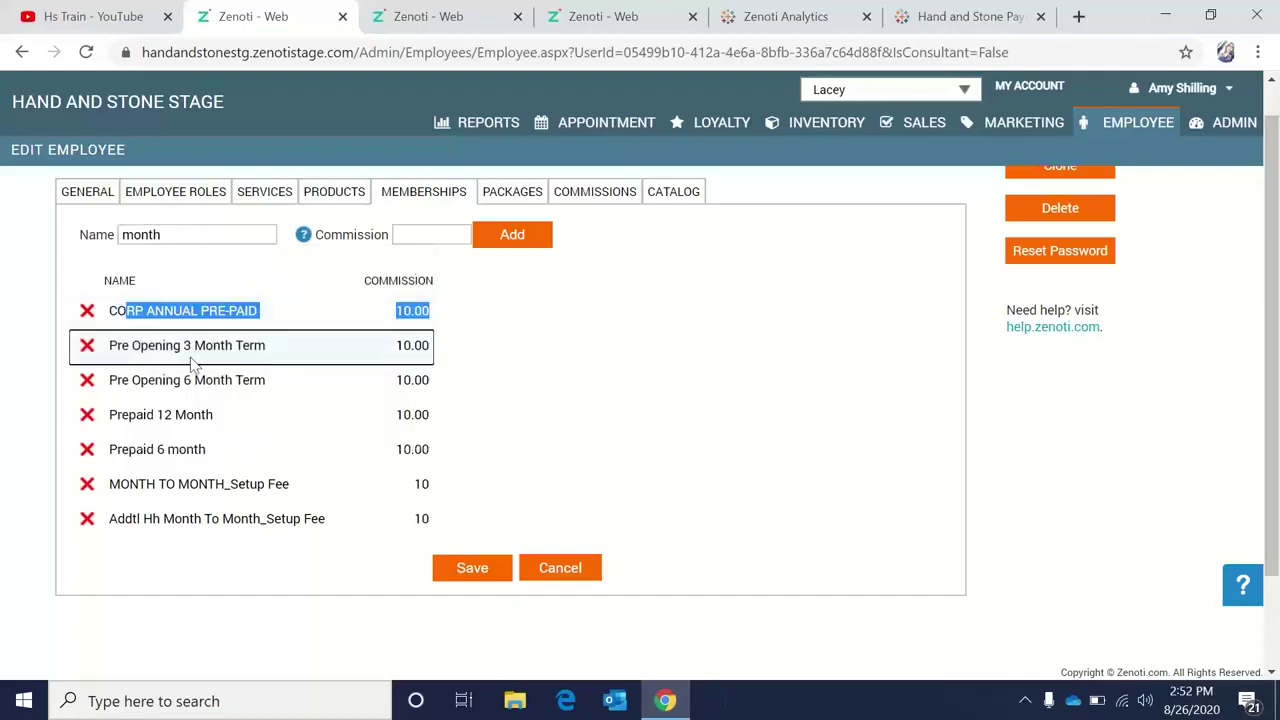
Delete the Pre Opening 3 Month Term, Pre Opening 6 Month Term and CORP ANNUAL PRE-PAID rows.
click(87, 346)
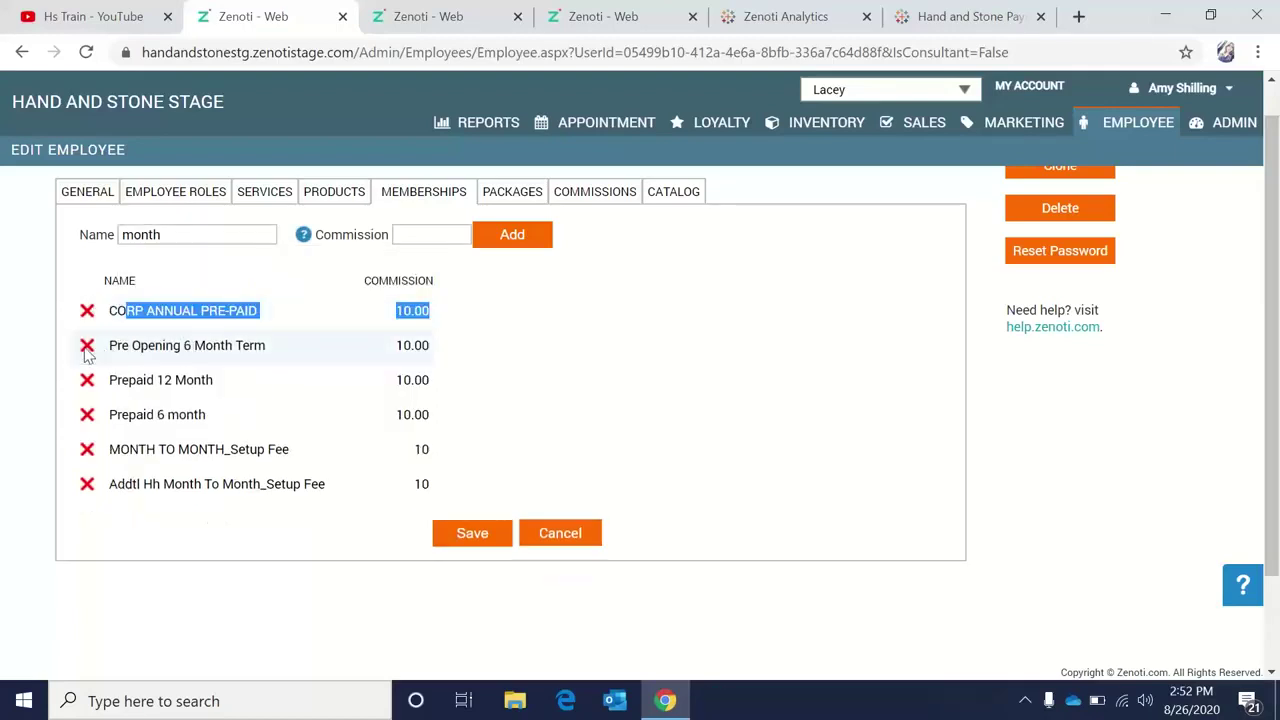
click(87, 346)
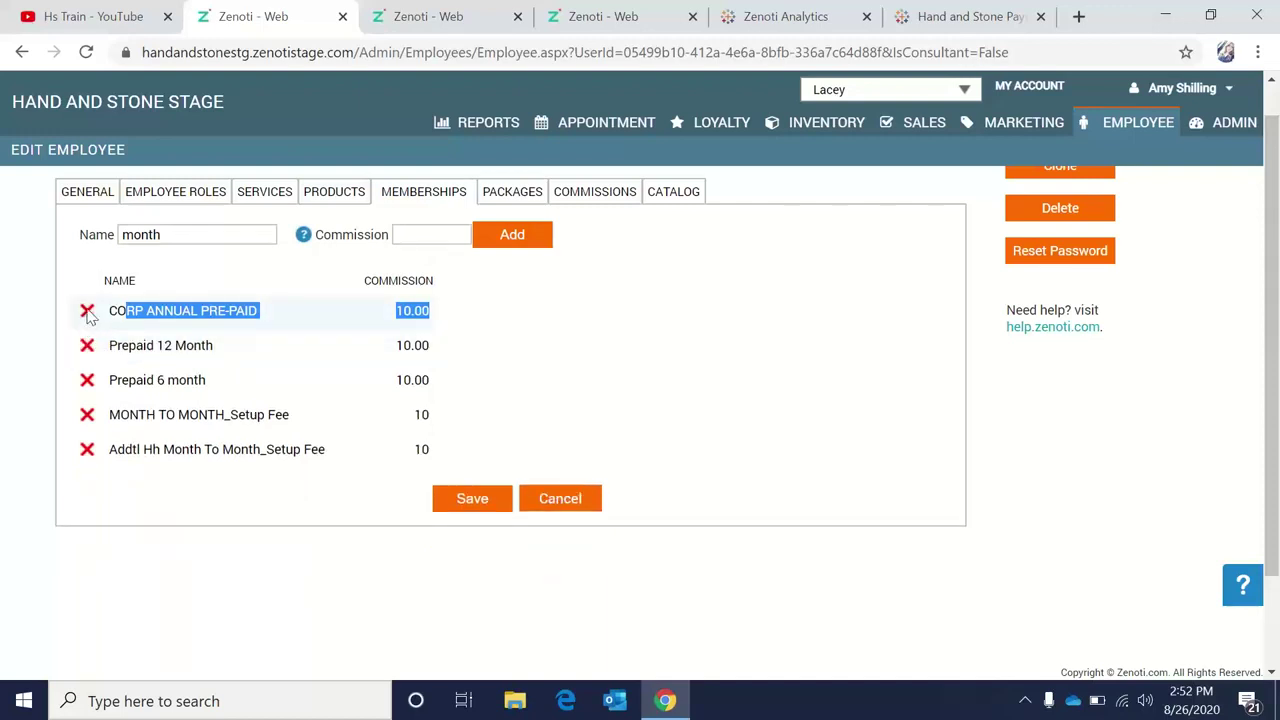
click(87, 311)
click(198, 240)
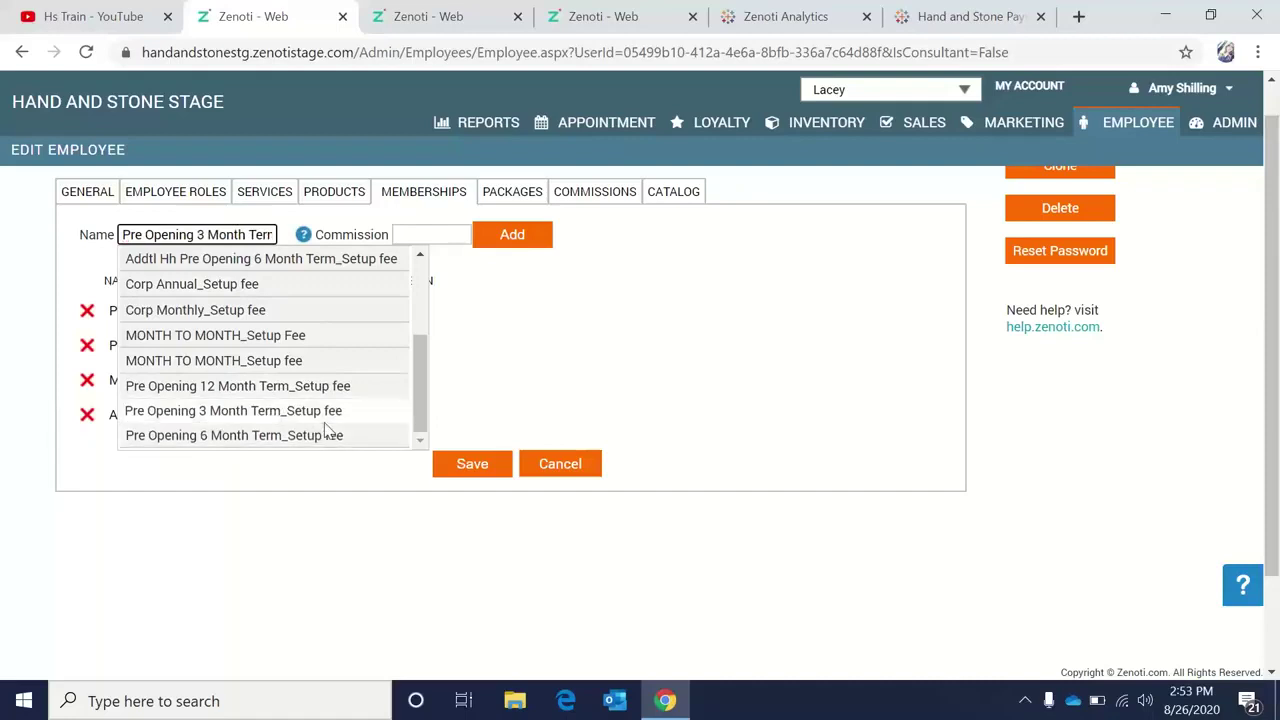
Add the Pre Opening 3 Month Term_Setup fee membership with a commission of 10.
click(326, 414)
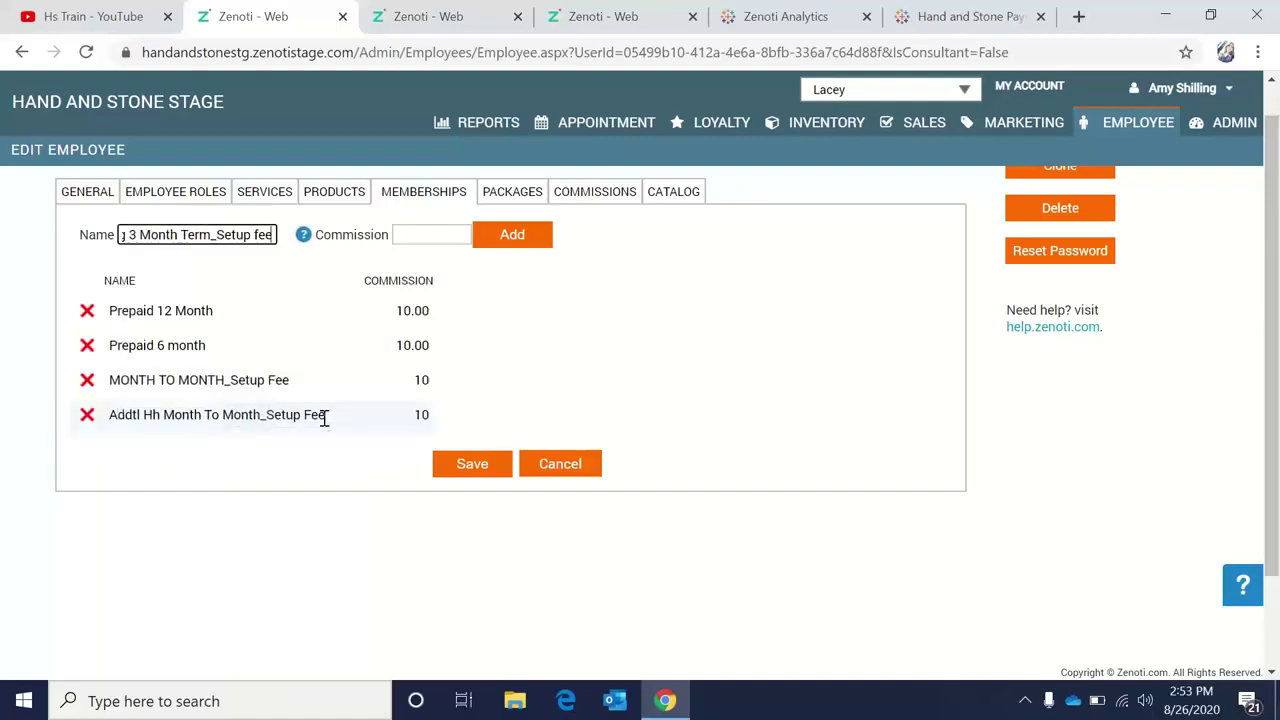
click(413, 234)
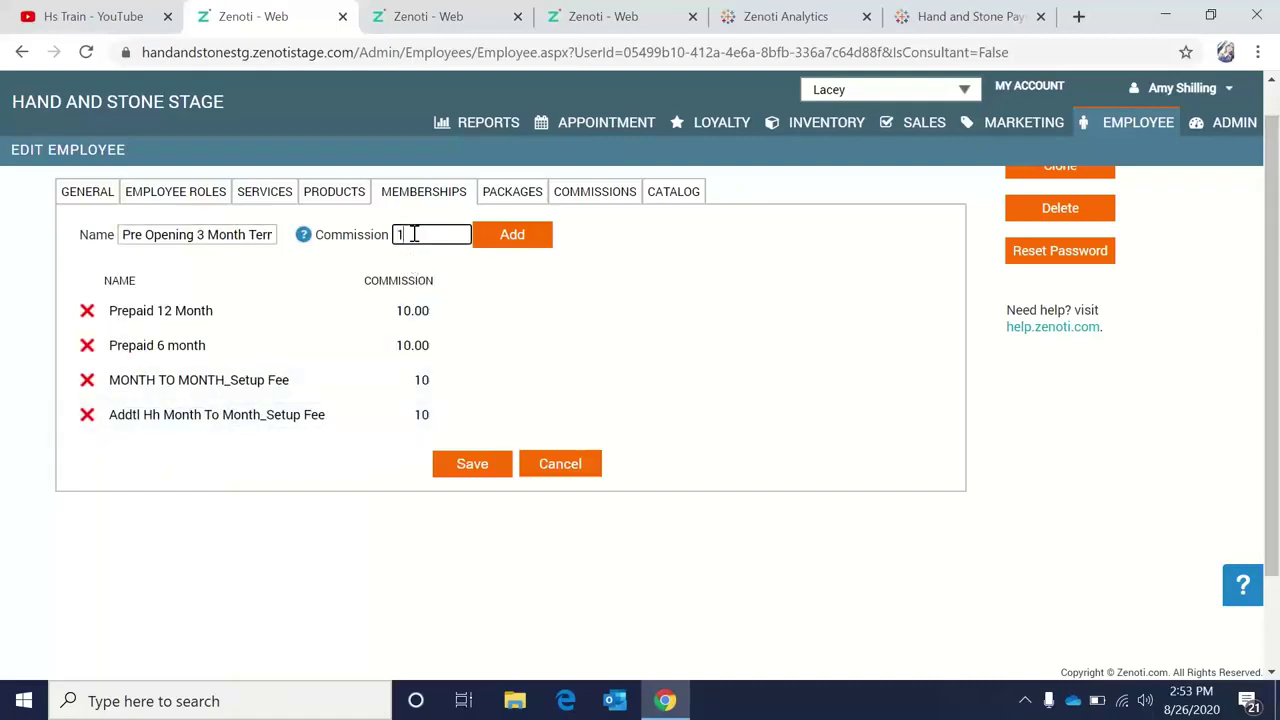
click(494, 246)
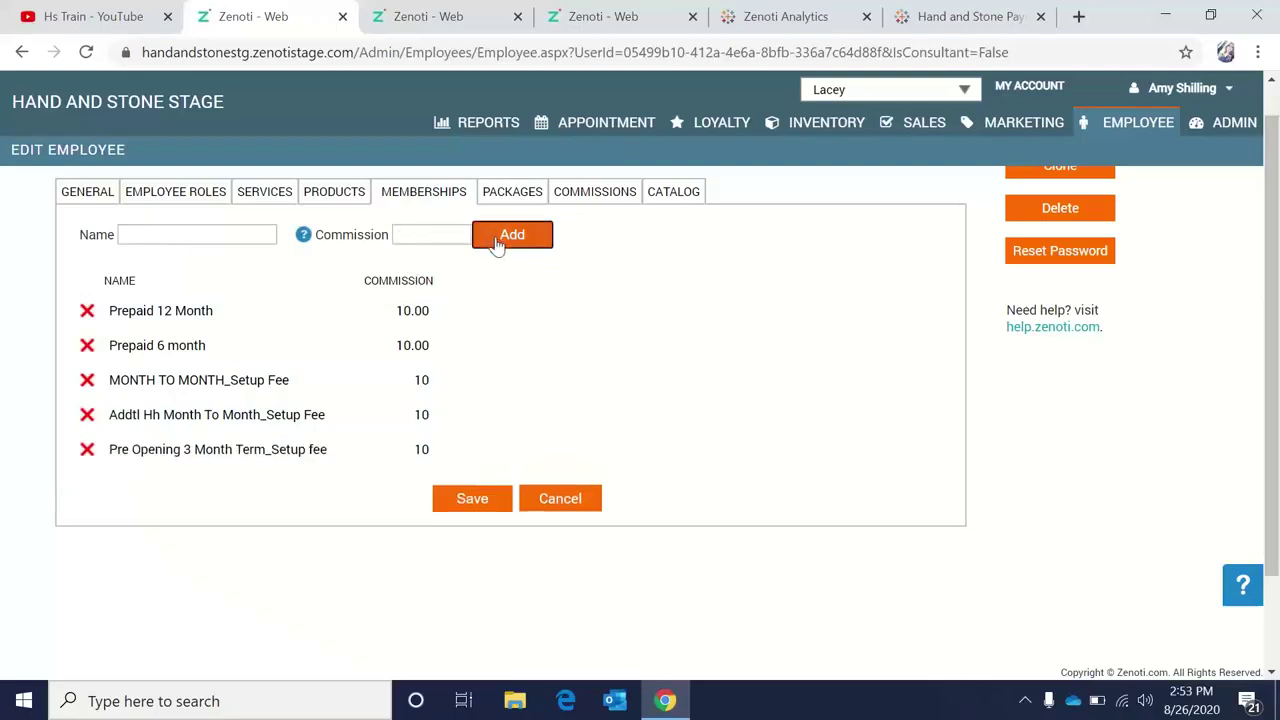
Add the 3 MONTH PRE-PAID membership with a commission of 10.
click(215, 233)
text(3 m)
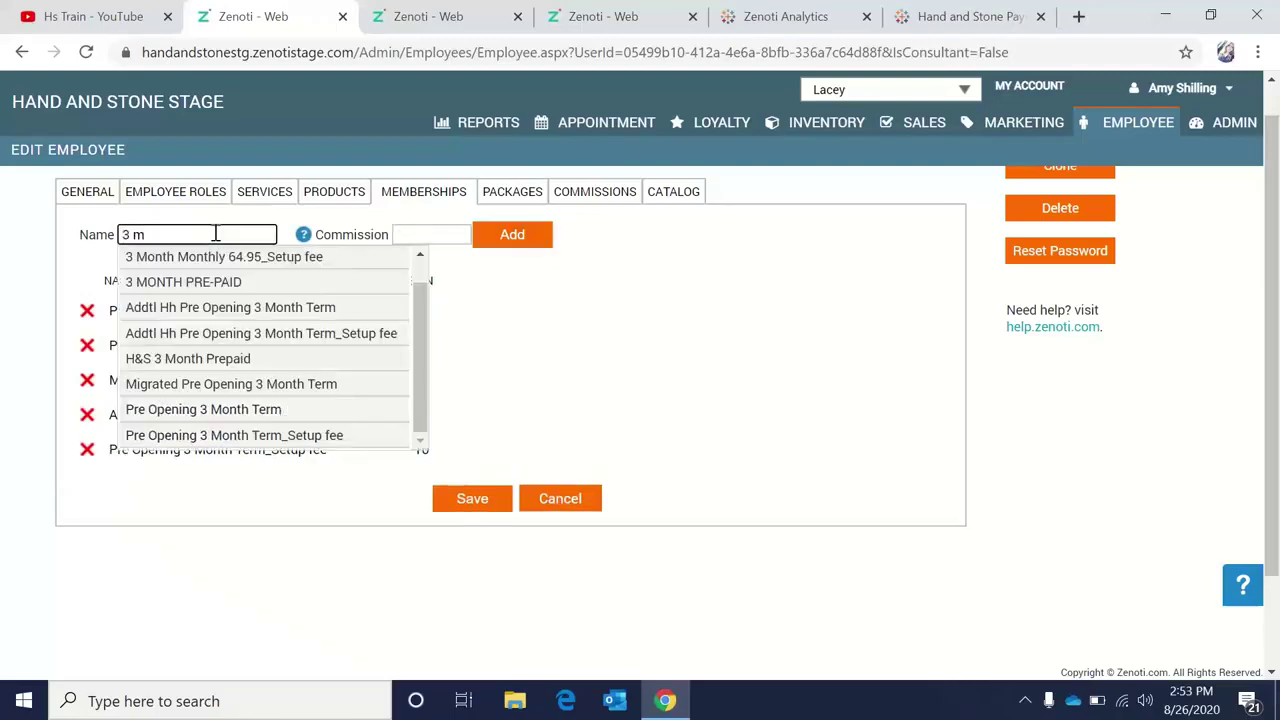
click(223, 284)
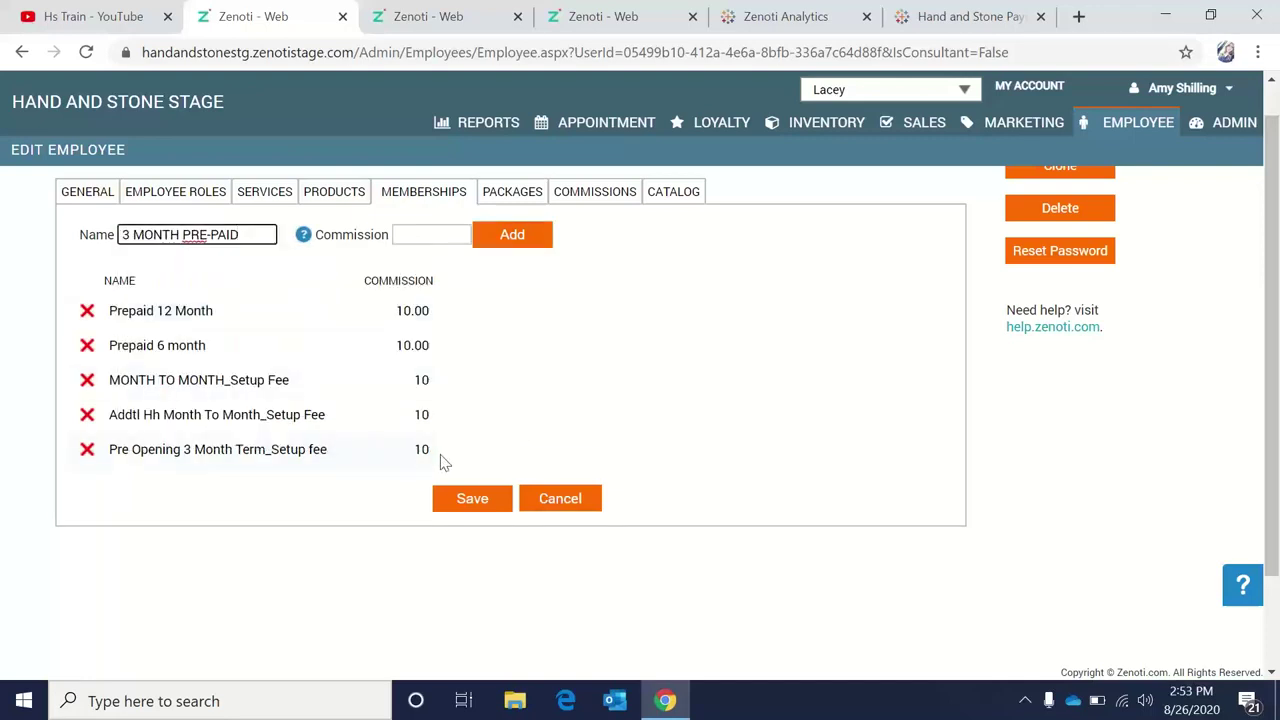
right_click(470, 505)
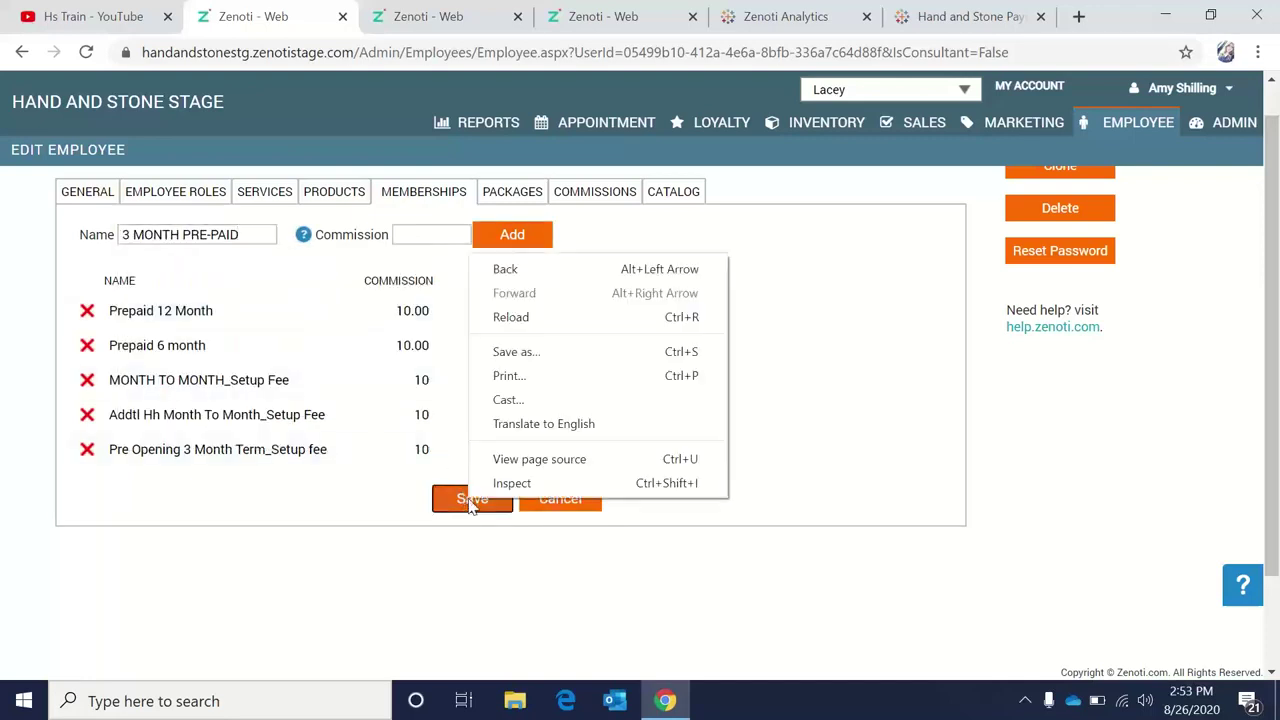
click(438, 233)
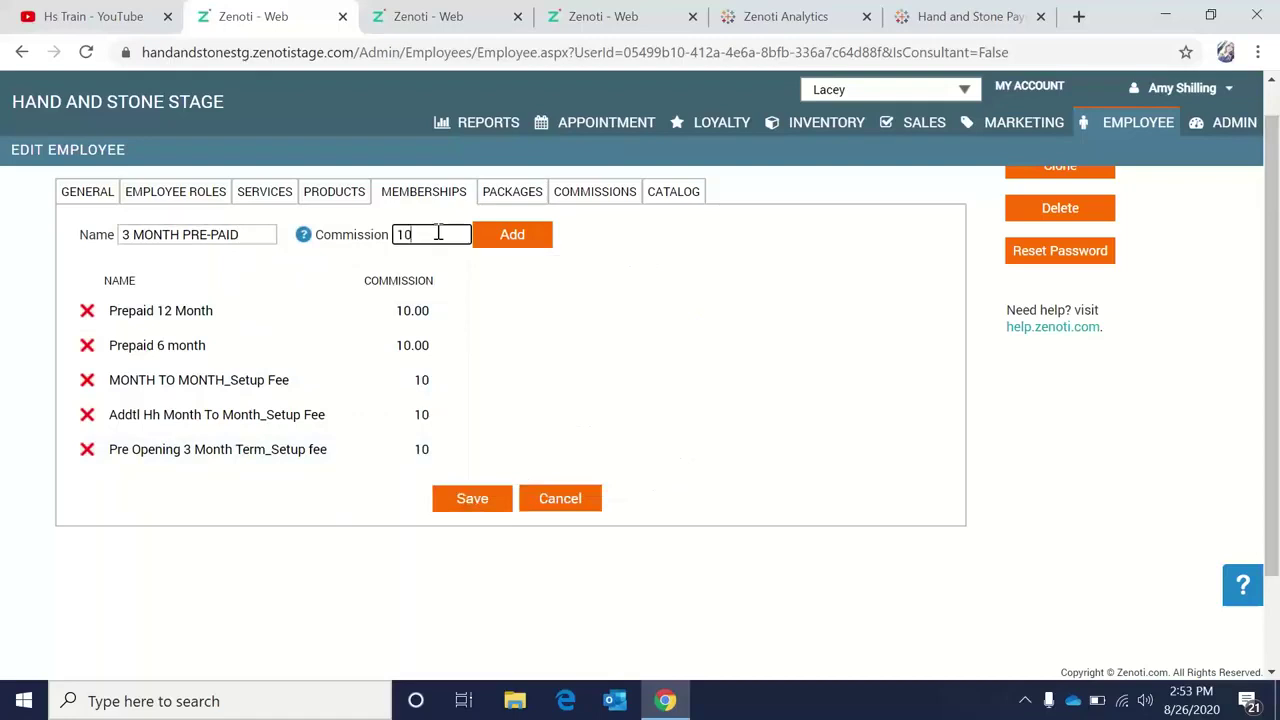
click(506, 244)
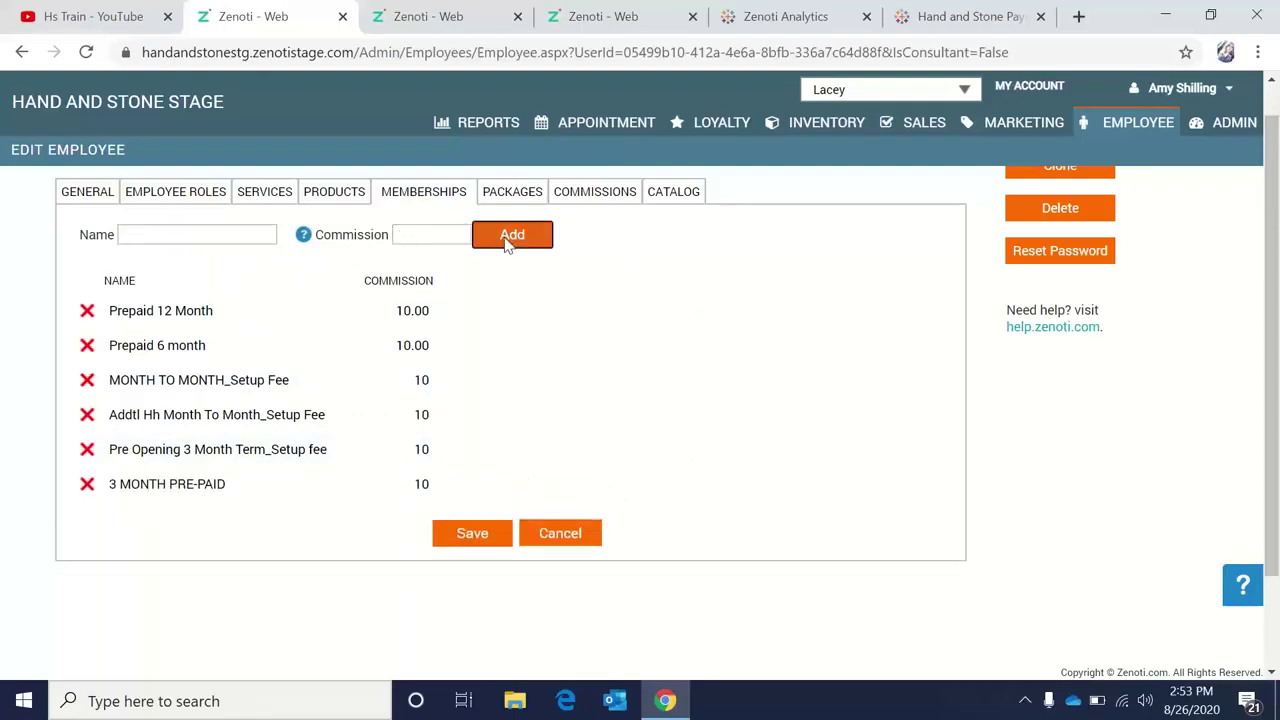
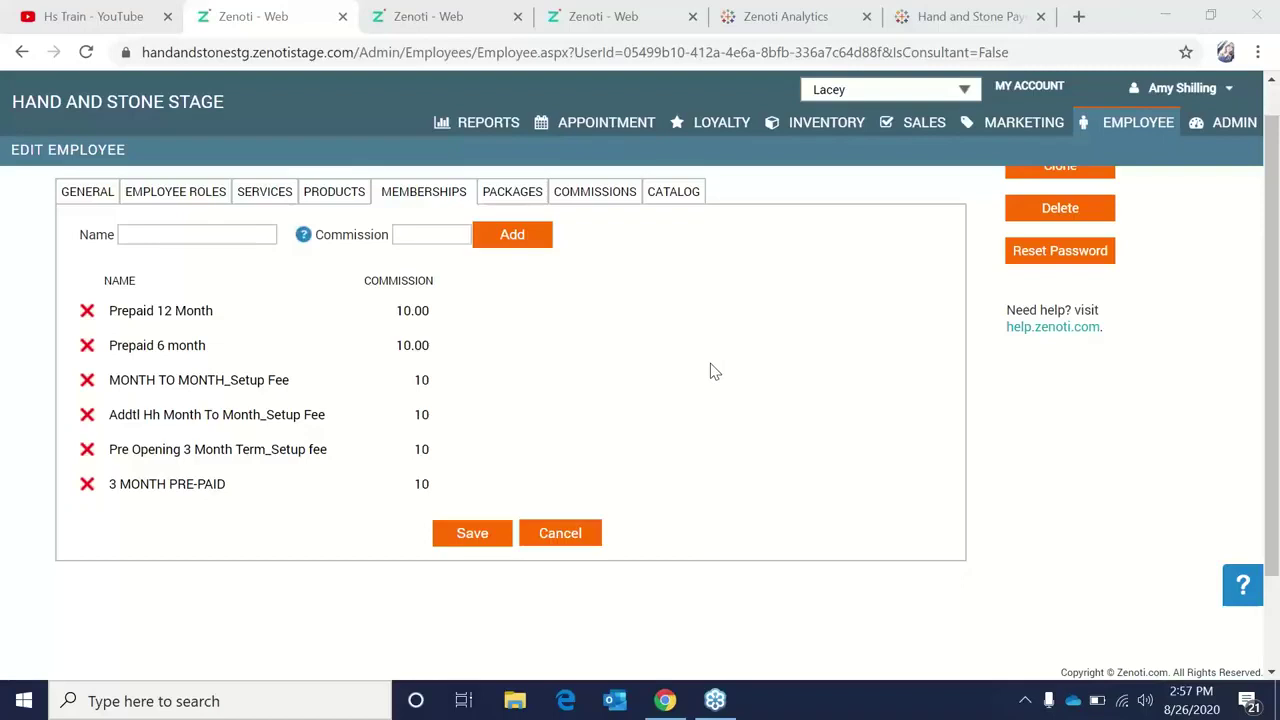
Show 1 Spa Associate's product commissions: Antioxidant Hydramist and Multi Vitamin Power Firm- PRO at 10.00%.
scroll(714, 372, up, 1)
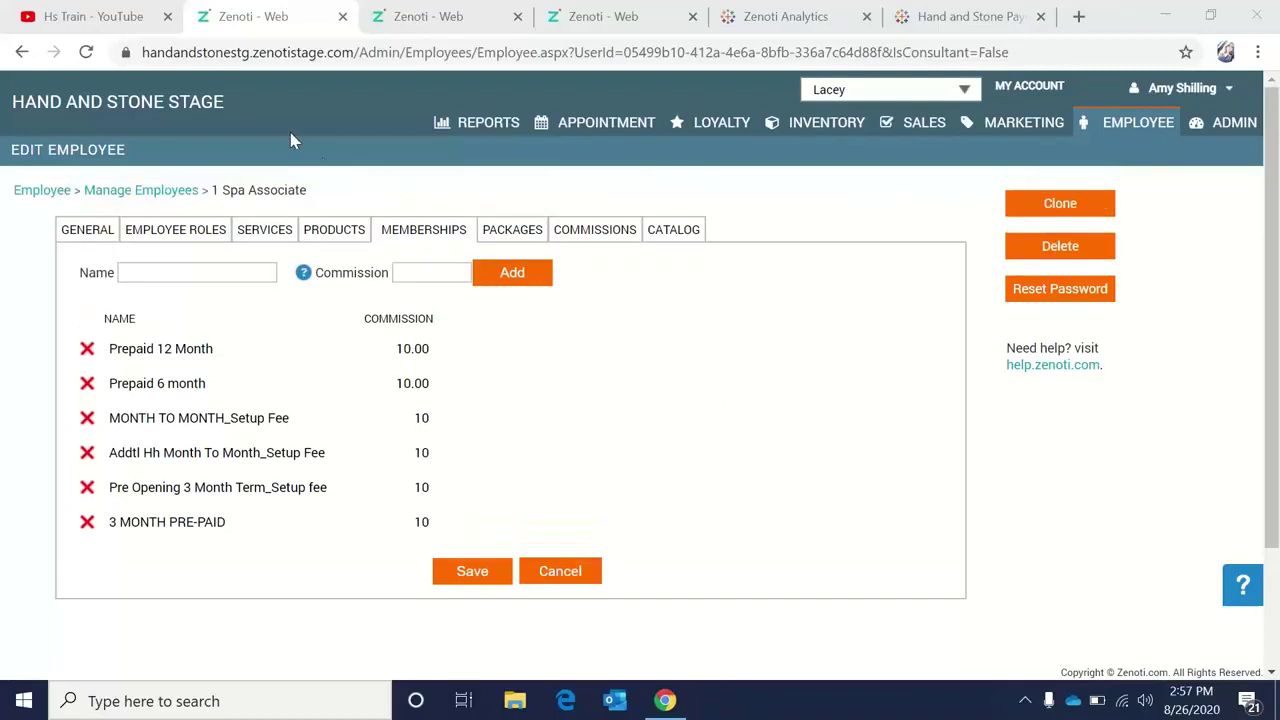
click(347, 243)
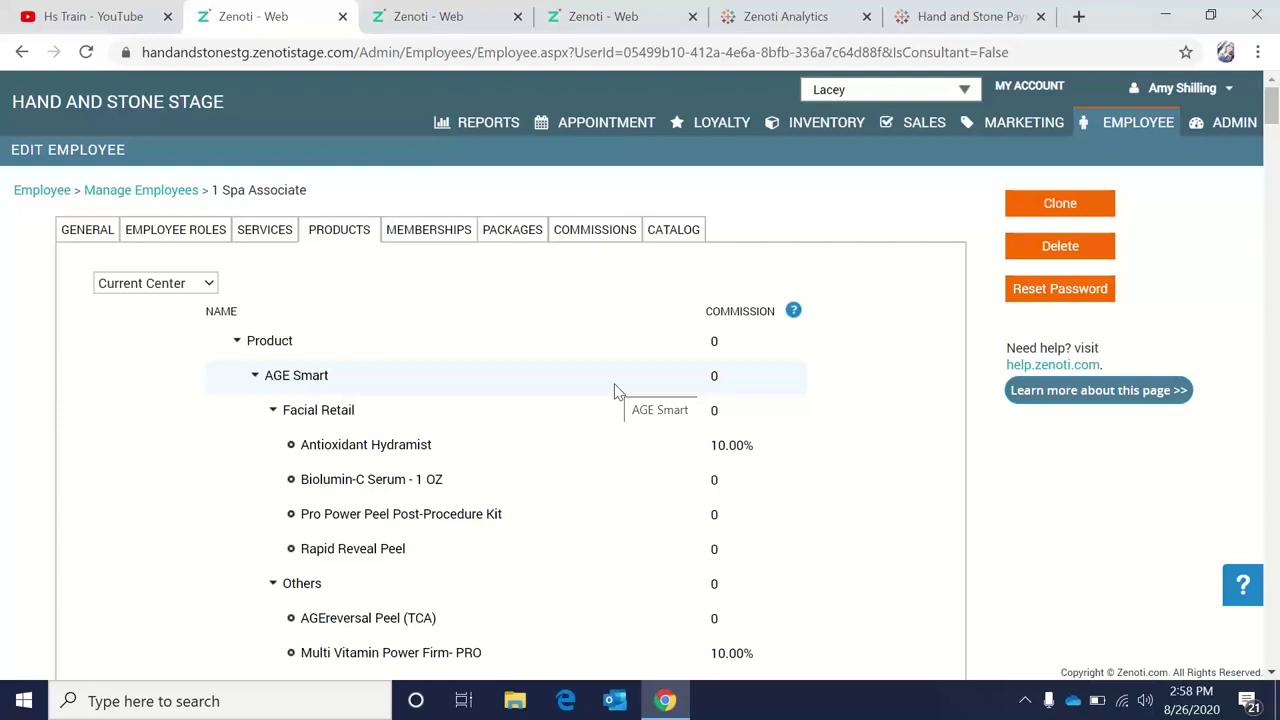
Return from 1 Spa Associate's record to the Manage Employees list for Lacey.
click(115, 196)
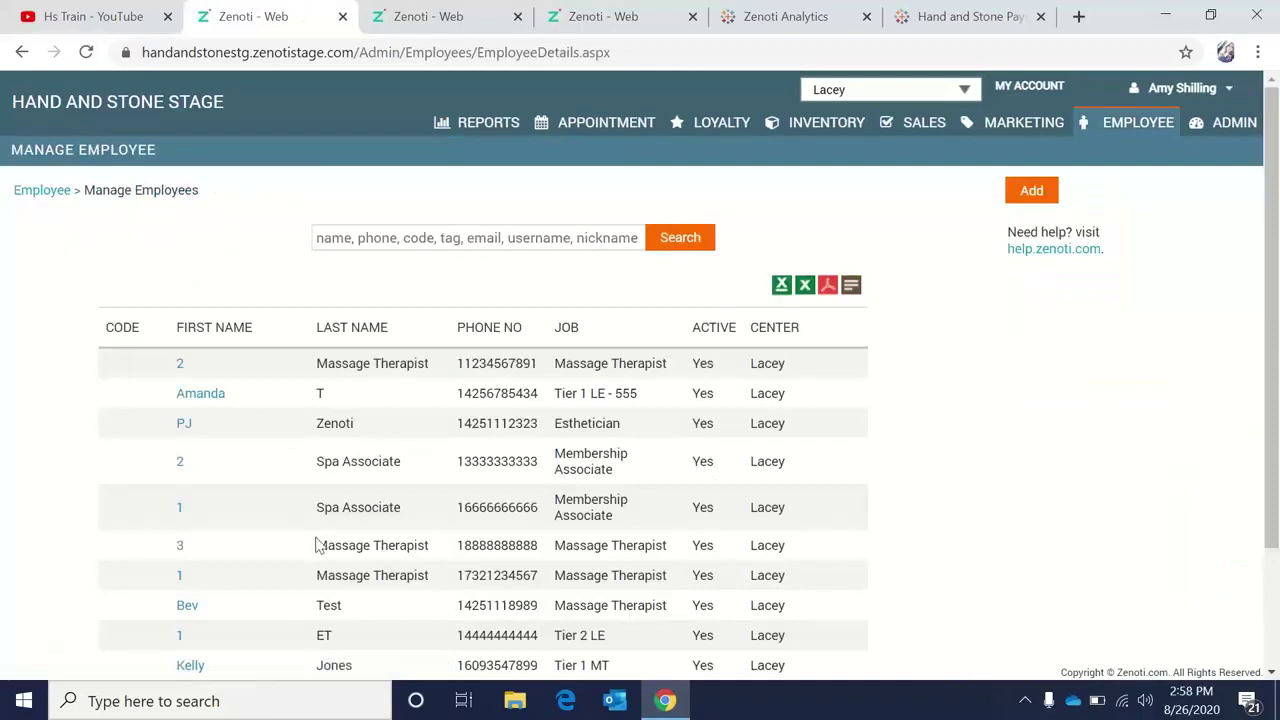
In the 3 Massage Therapist record, check service commissions, then show the Job Info job choices.
click(181, 548)
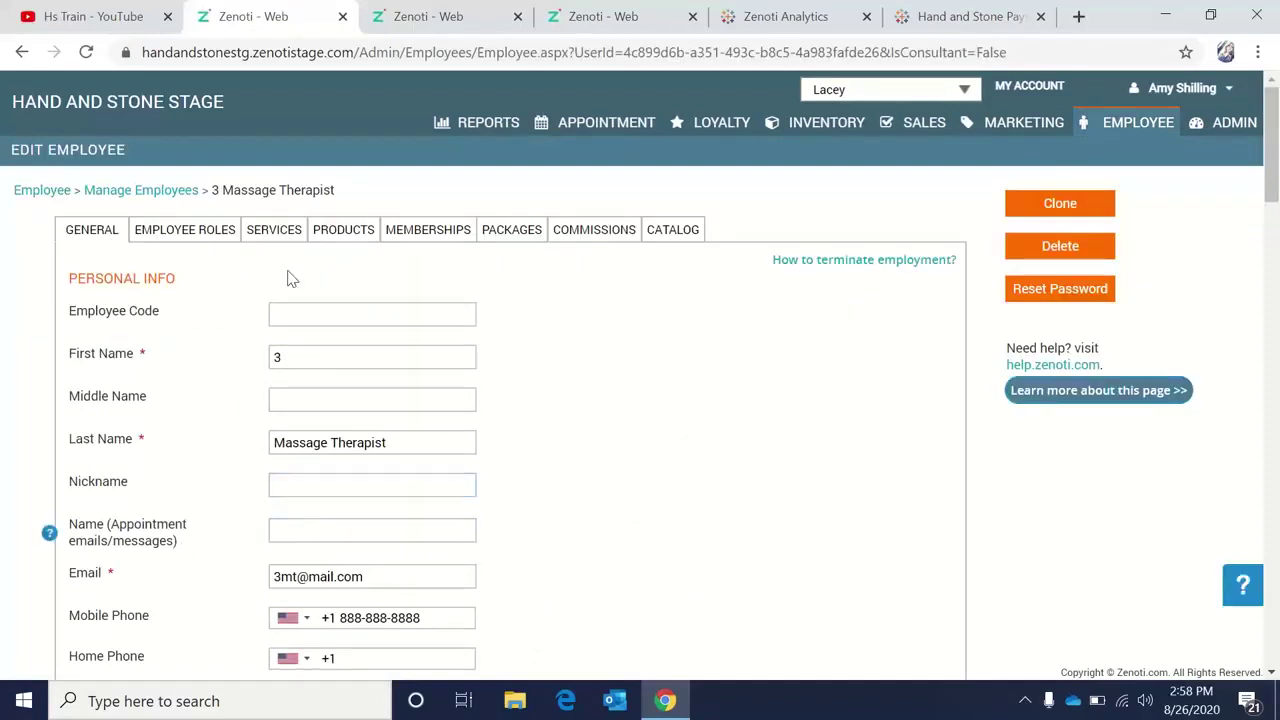
click(273, 237)
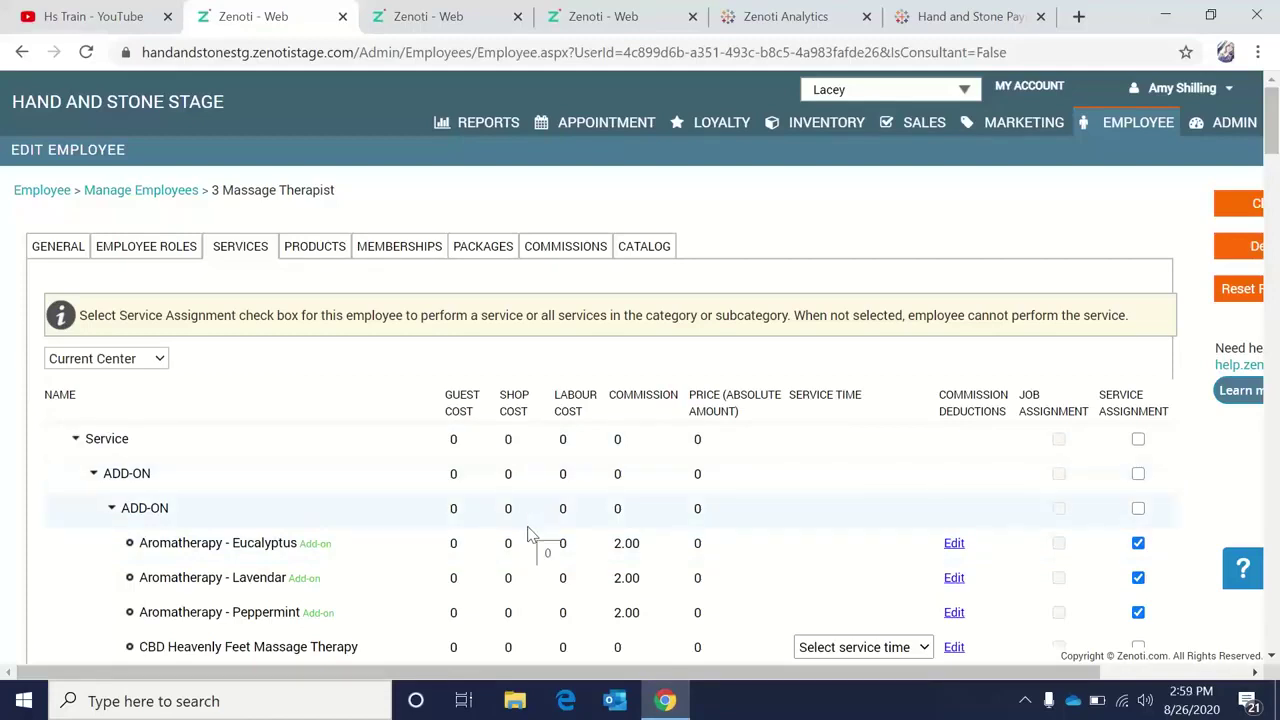
click(72, 256)
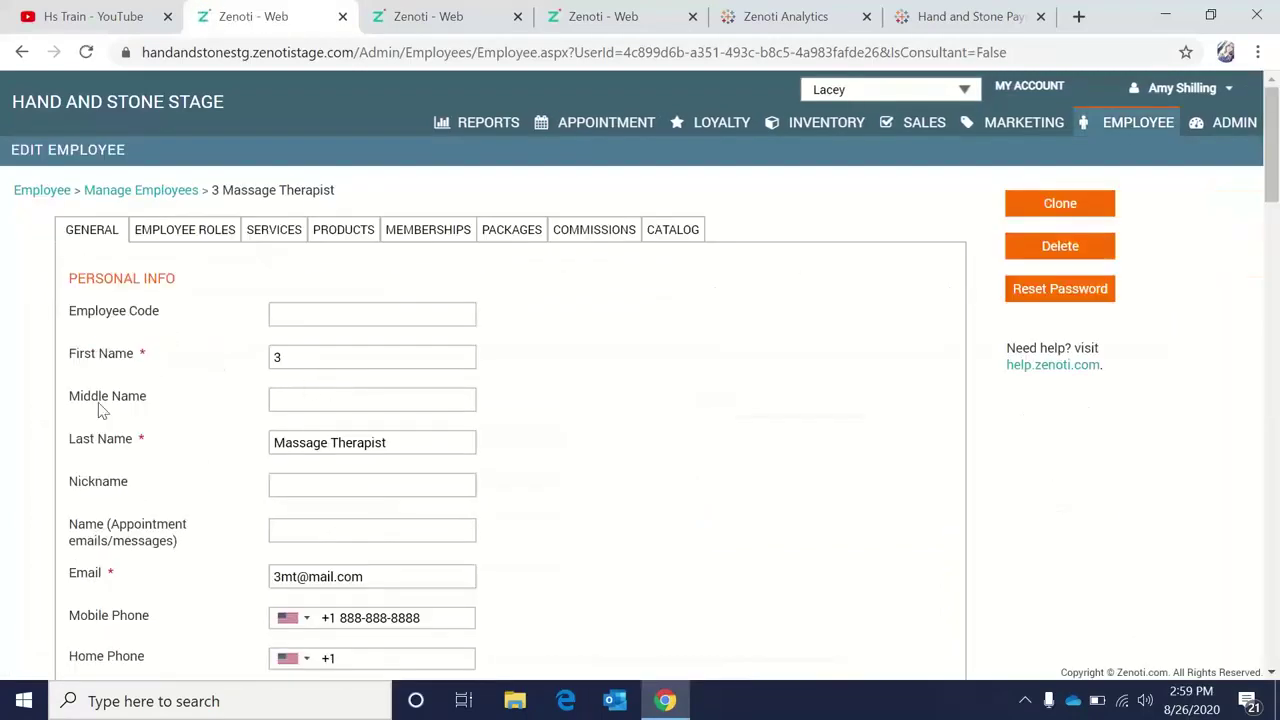
scroll(30, 420, down, 9)
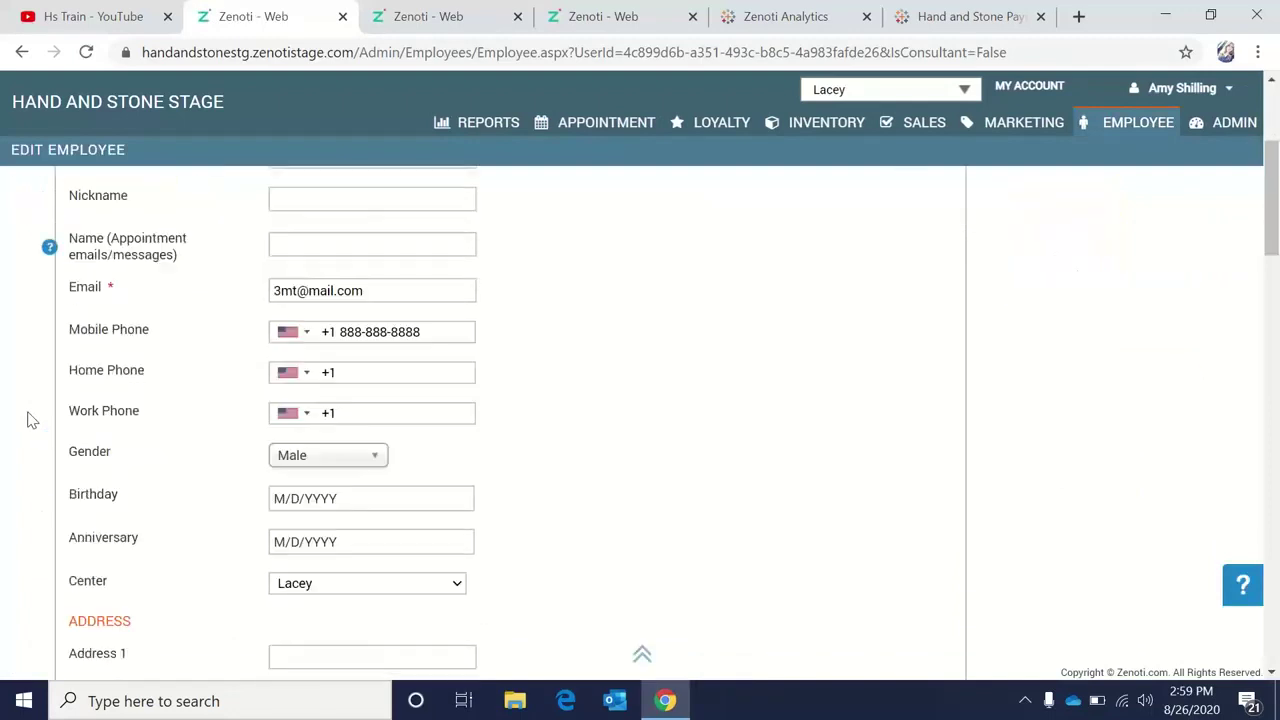
scroll(30, 420, down, 1)
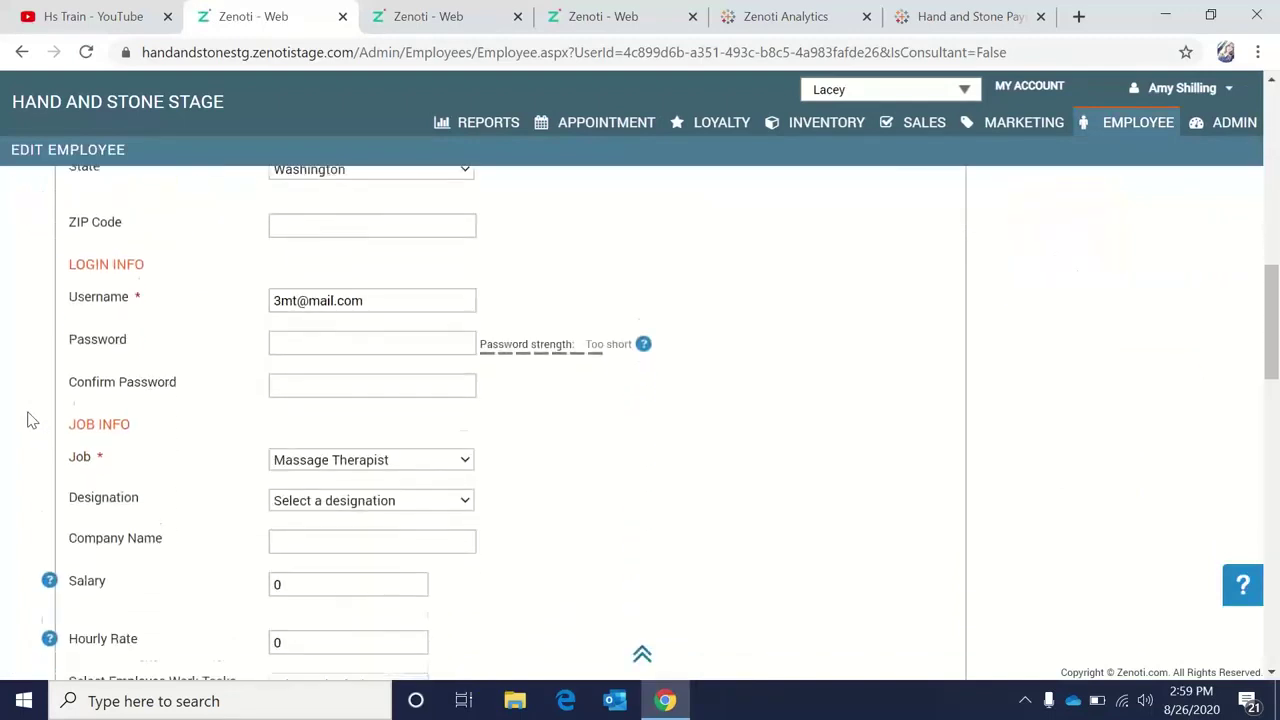
click(370, 442)
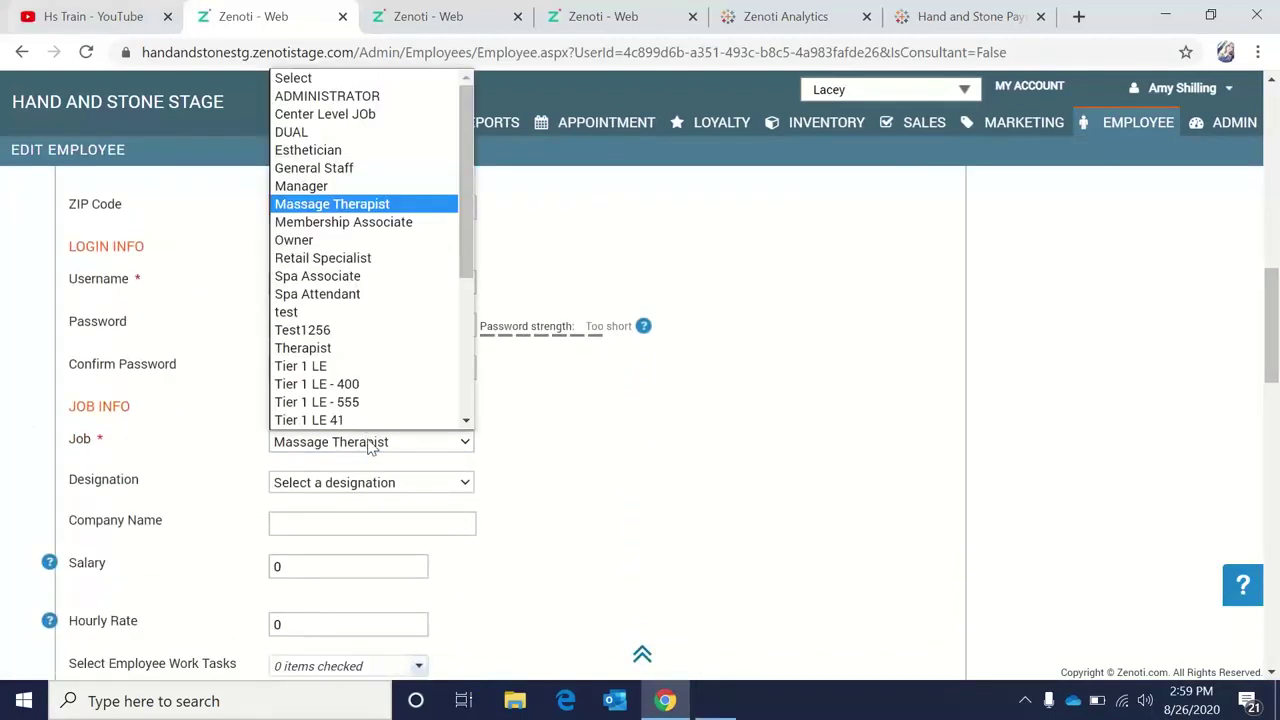
Change the employee's job from Massage Therapist to Tier 1 LE, then go to the Employee Dashboard.
click(320, 366)
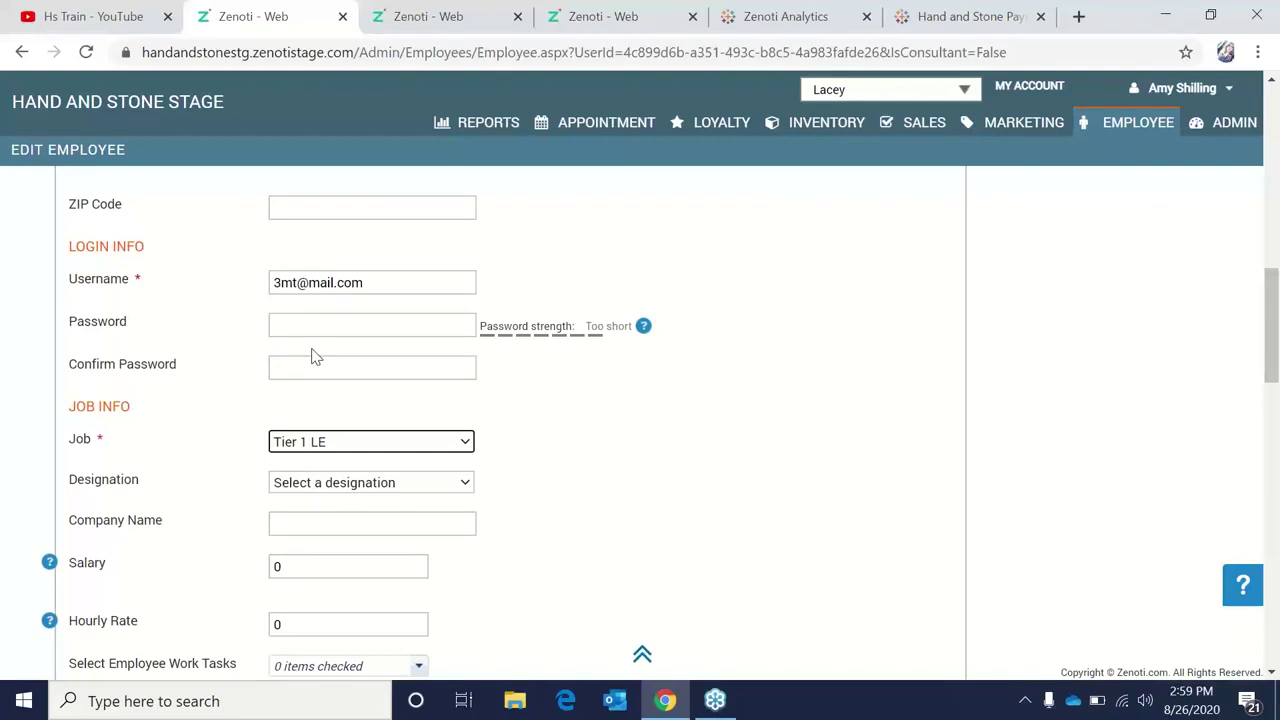
click(1117, 132)
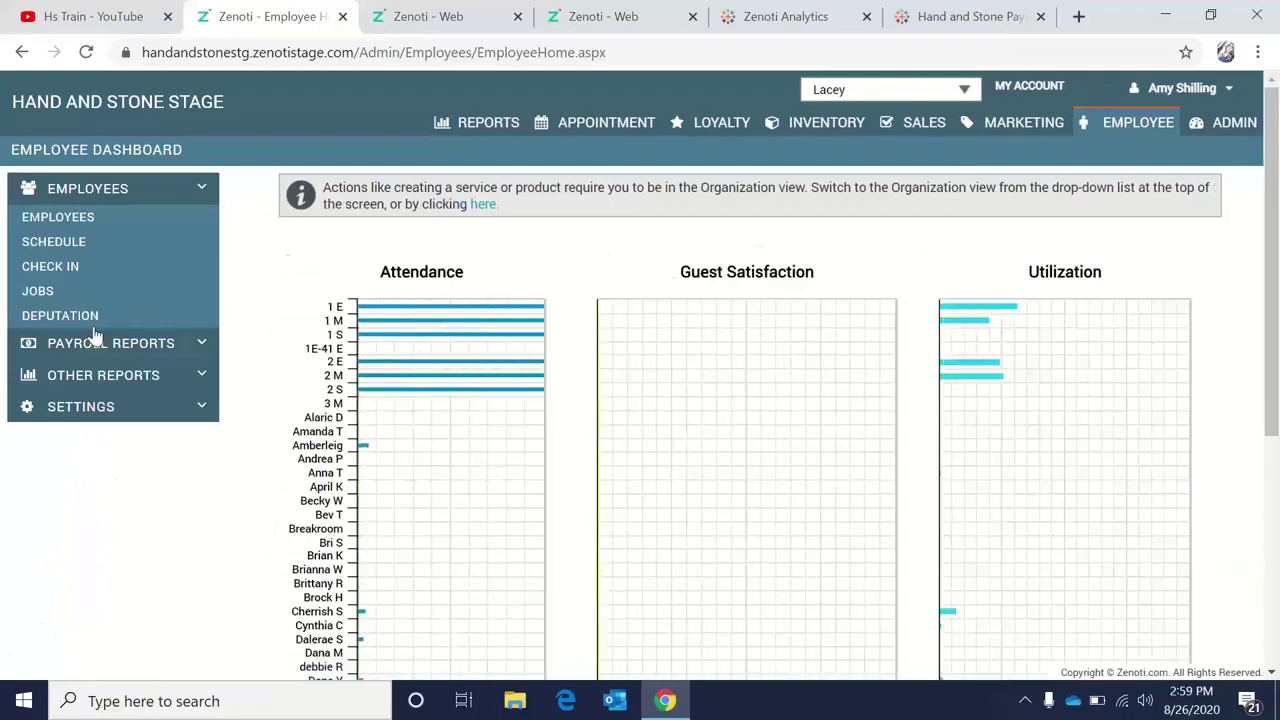
Open the Esthetician job (code JC015) from the Manage Jobs list.
click(44, 294)
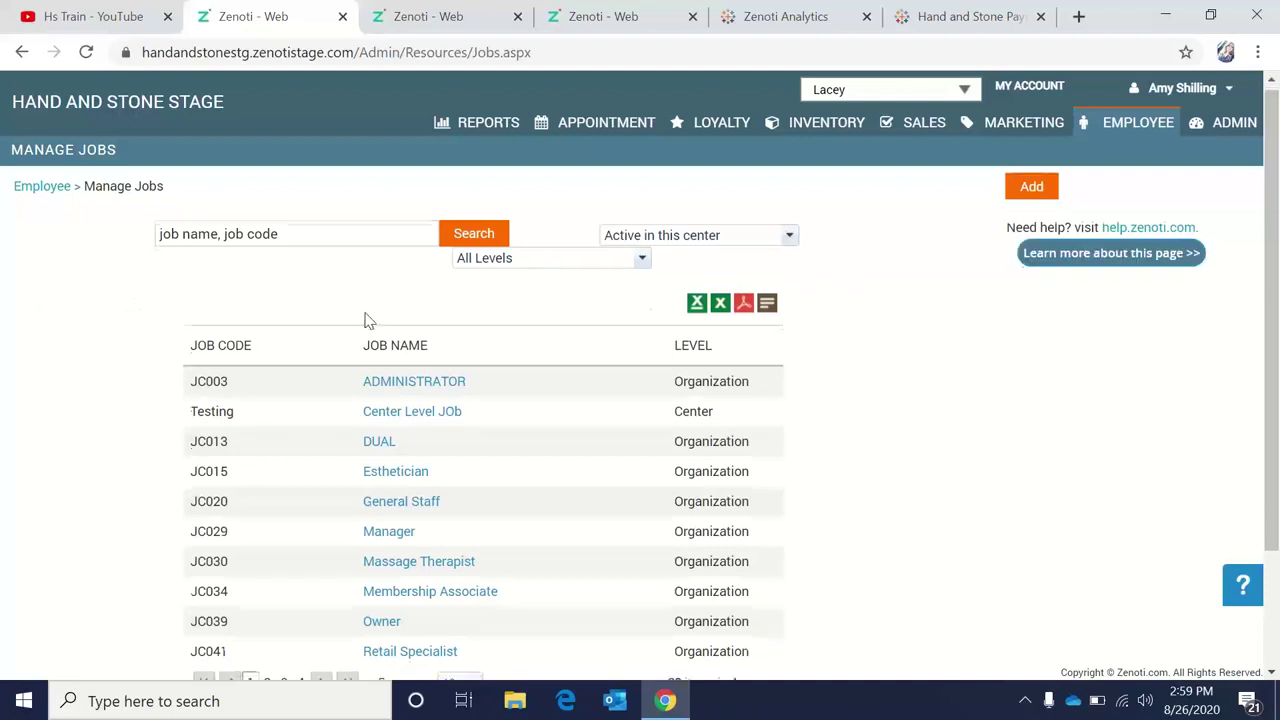
scroll(365, 320, down, 3)
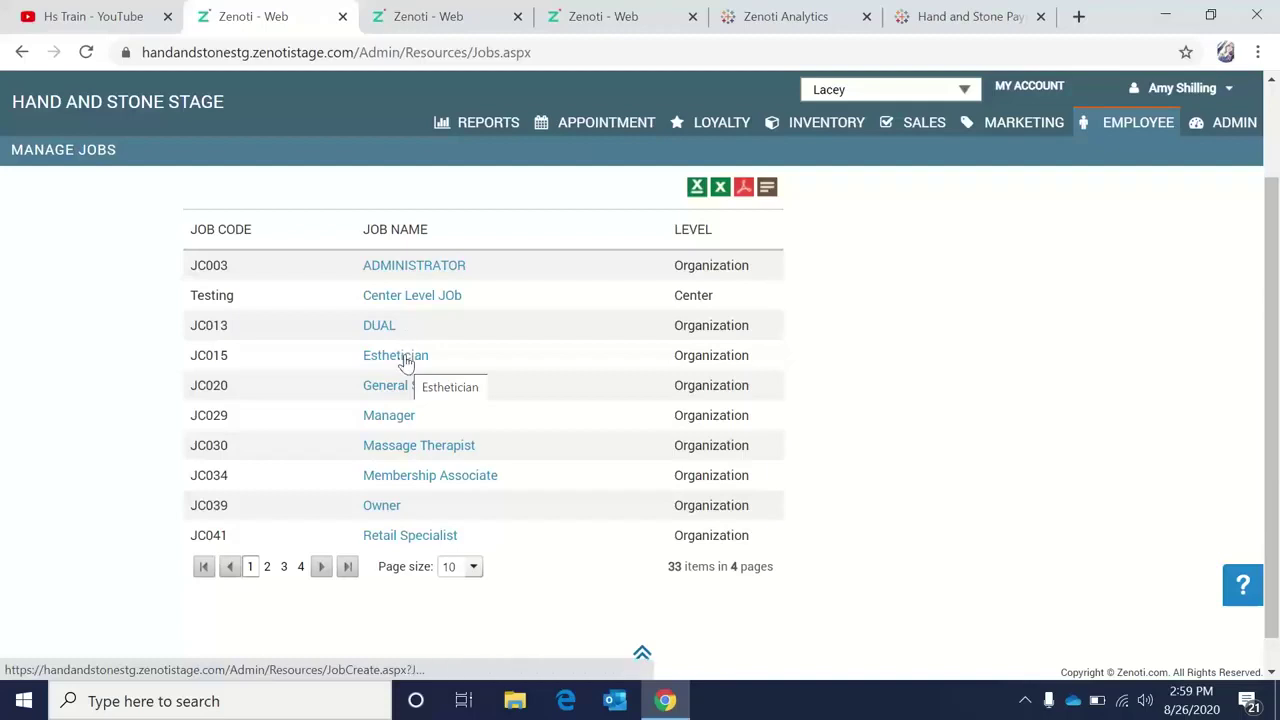
click(405, 357)
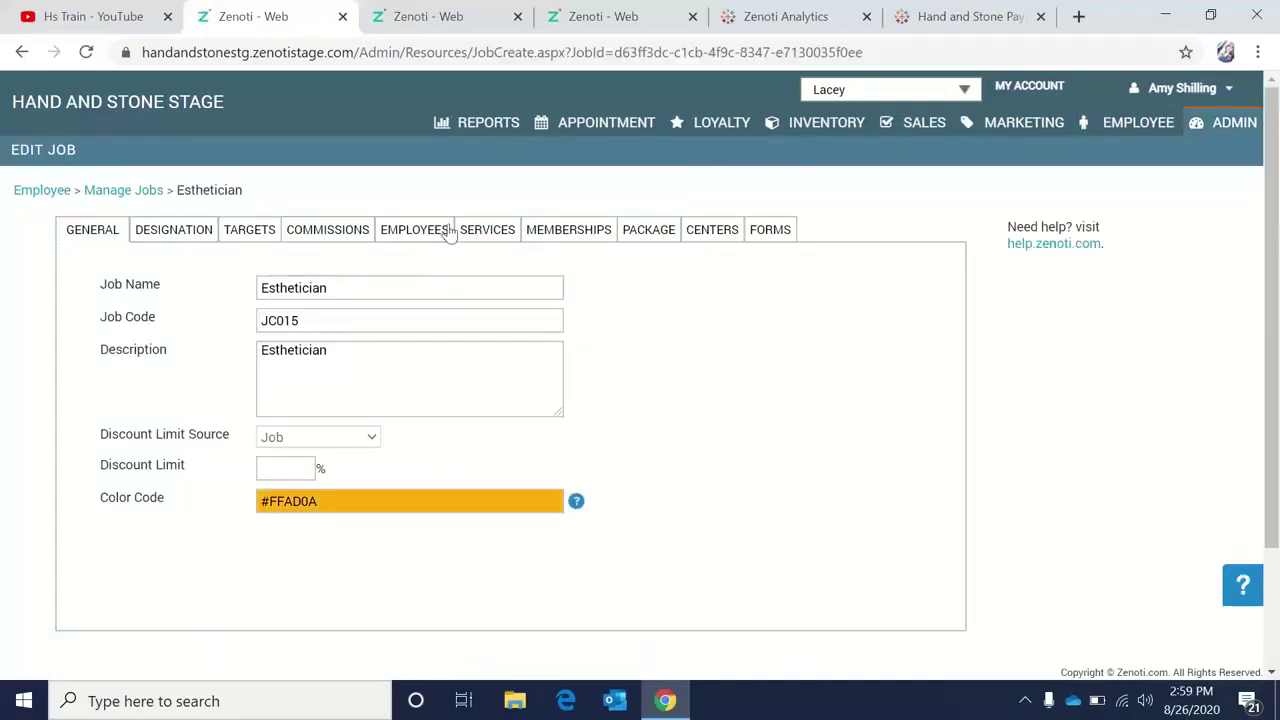
Show the Esthetician job's services with the Service category expanded, every category at 0 commission.
click(480, 244)
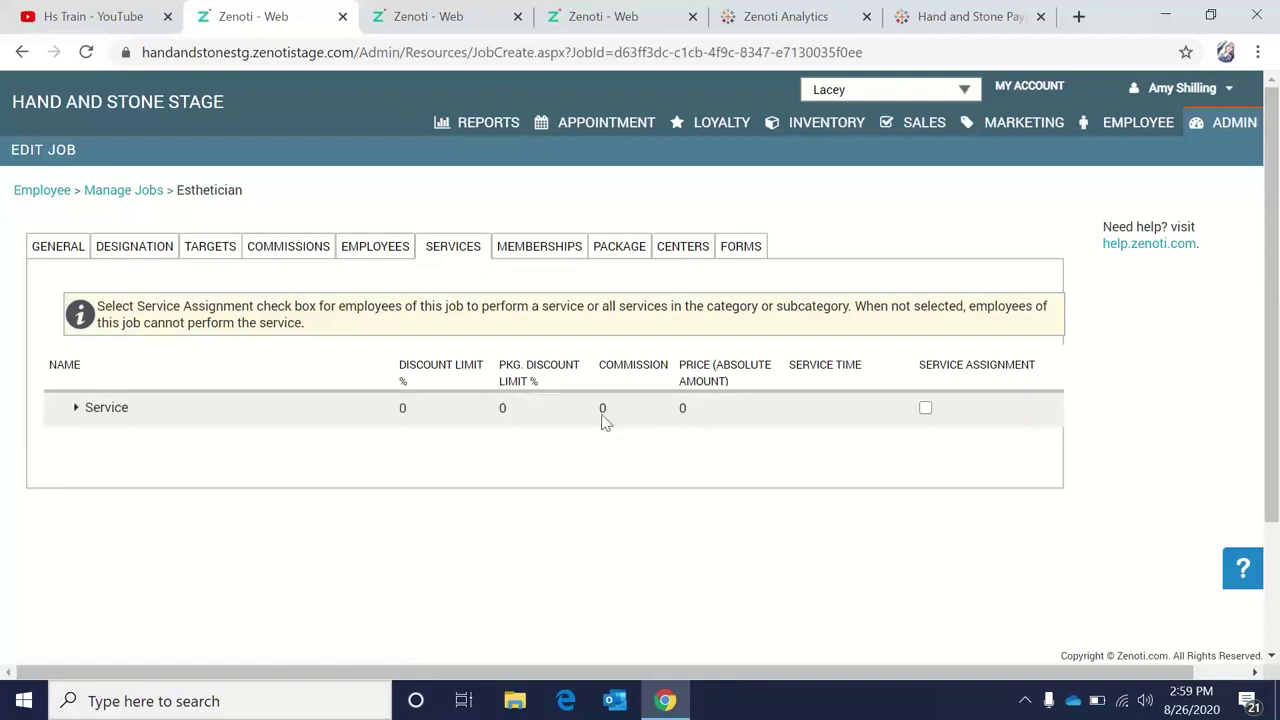
click(75, 409)
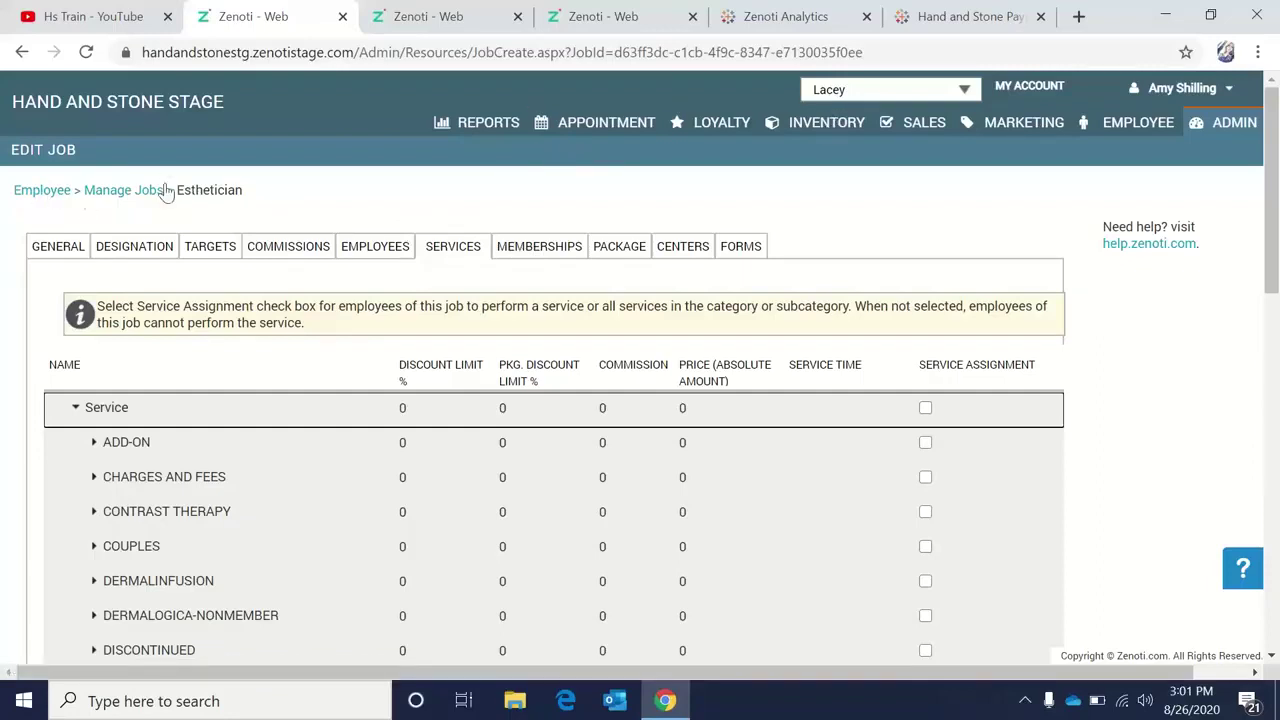
Navigate to the 2 Spa Associate record's Memberships tab, showing each membership at 10.00.
click(50, 194)
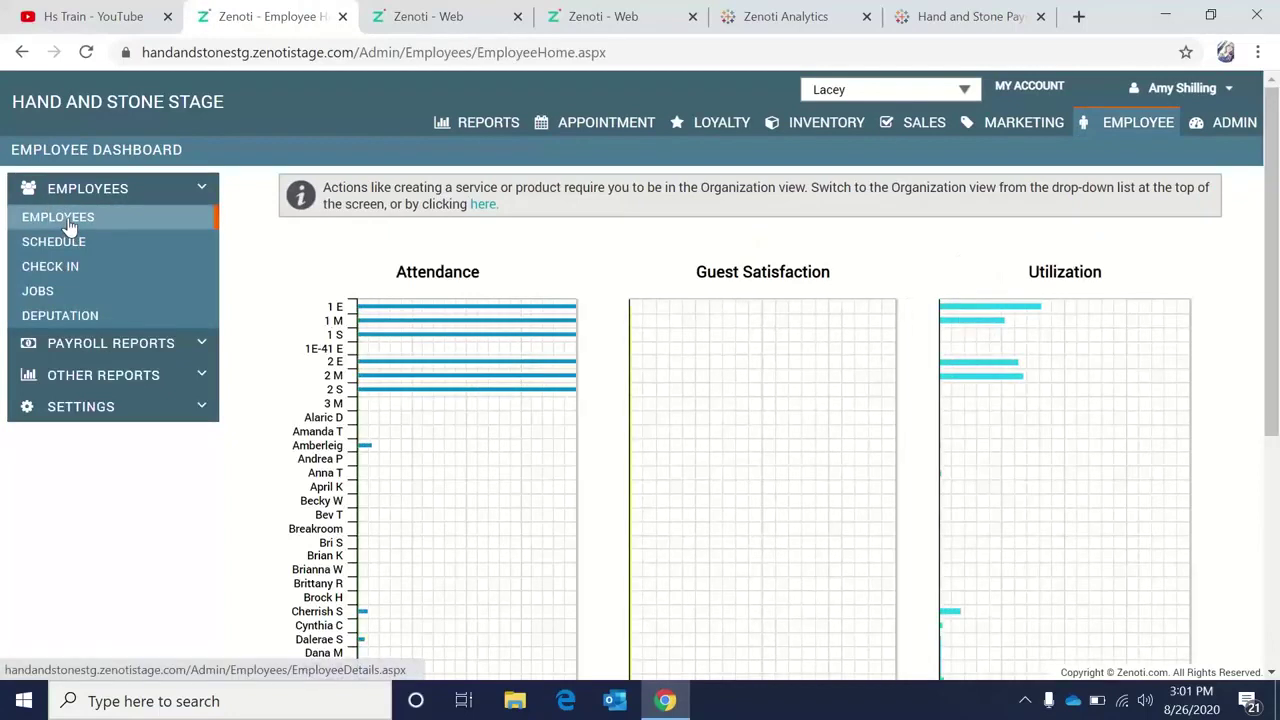
click(68, 220)
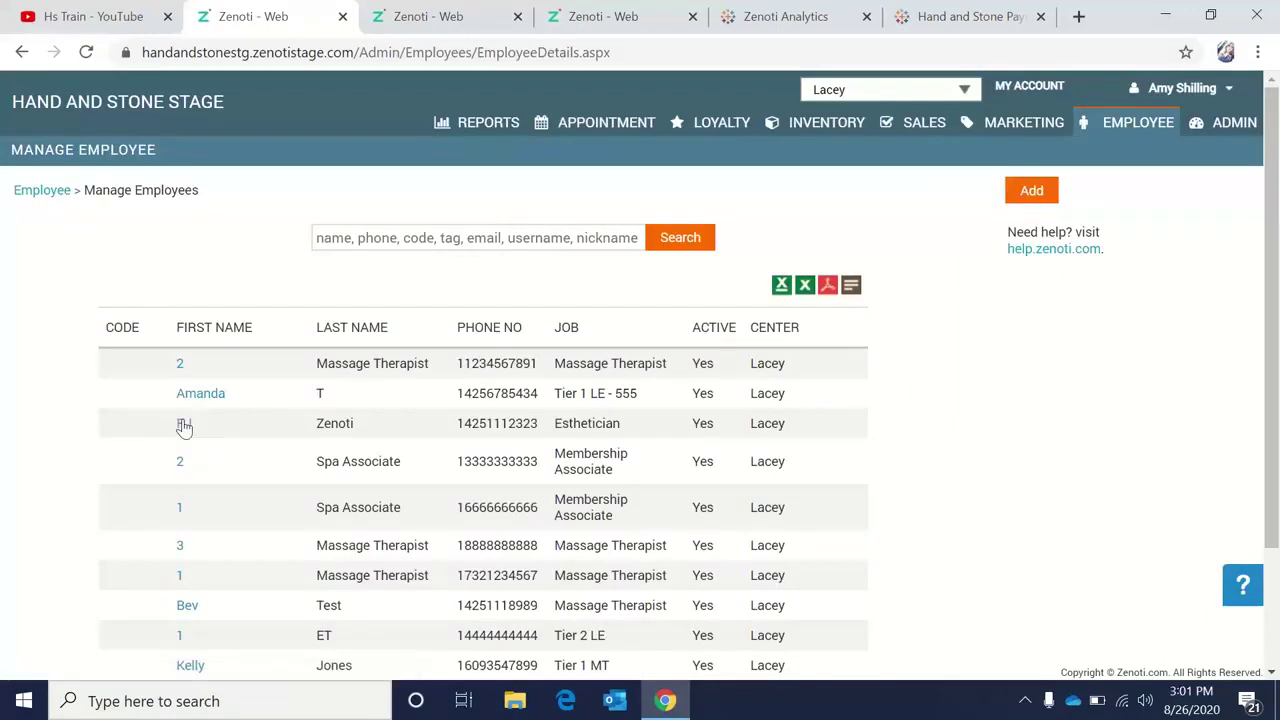
click(180, 465)
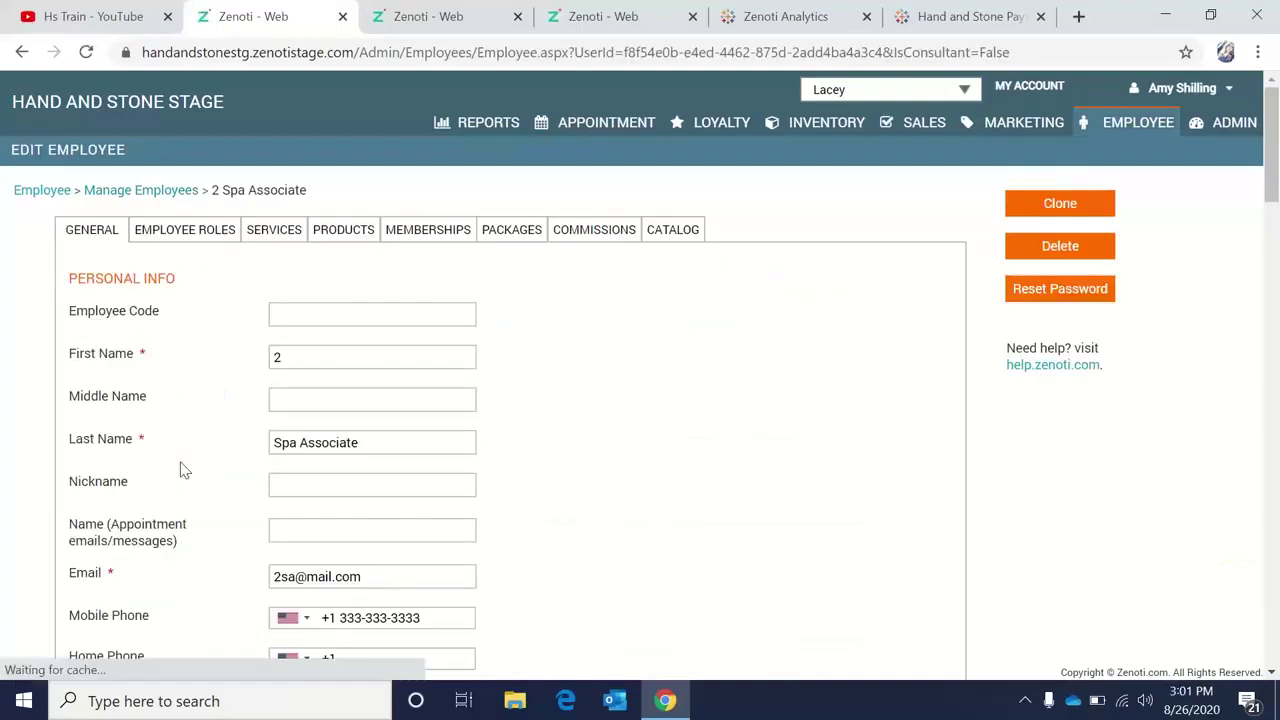
click(430, 232)
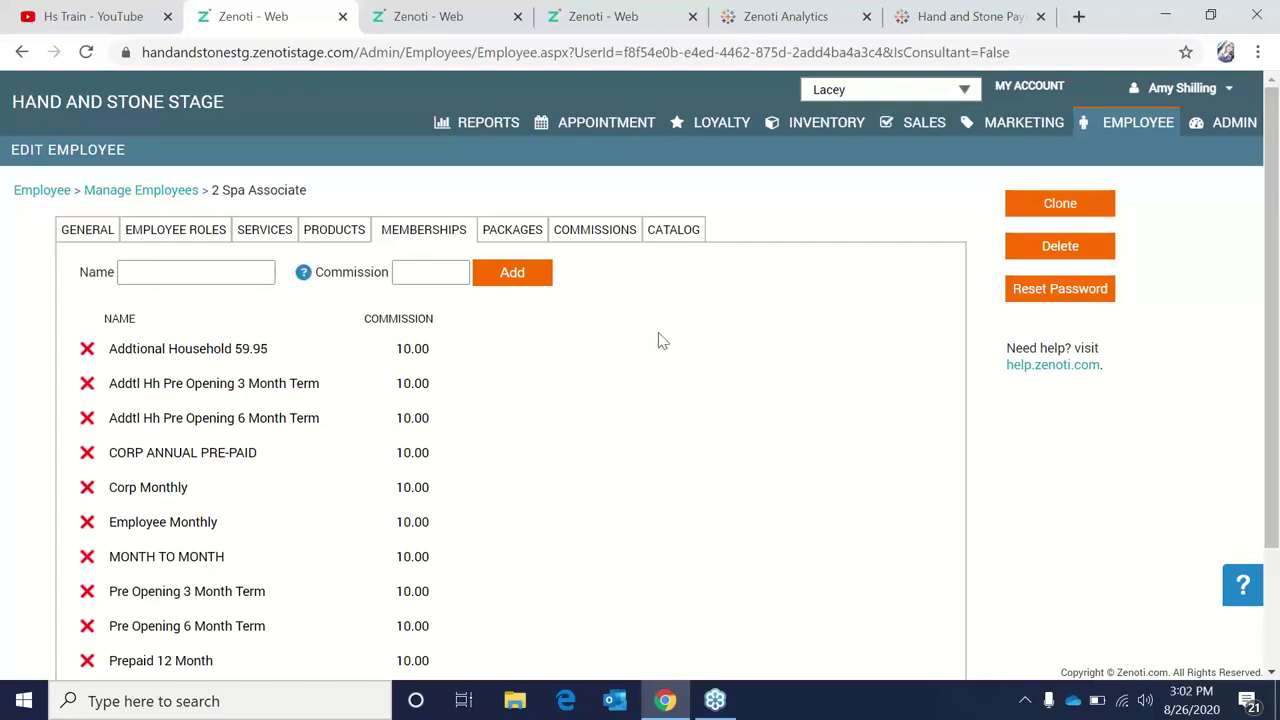
Open the 3 Massage Therapist record's Products tab and scroll through its commission tree.
click(54, 194)
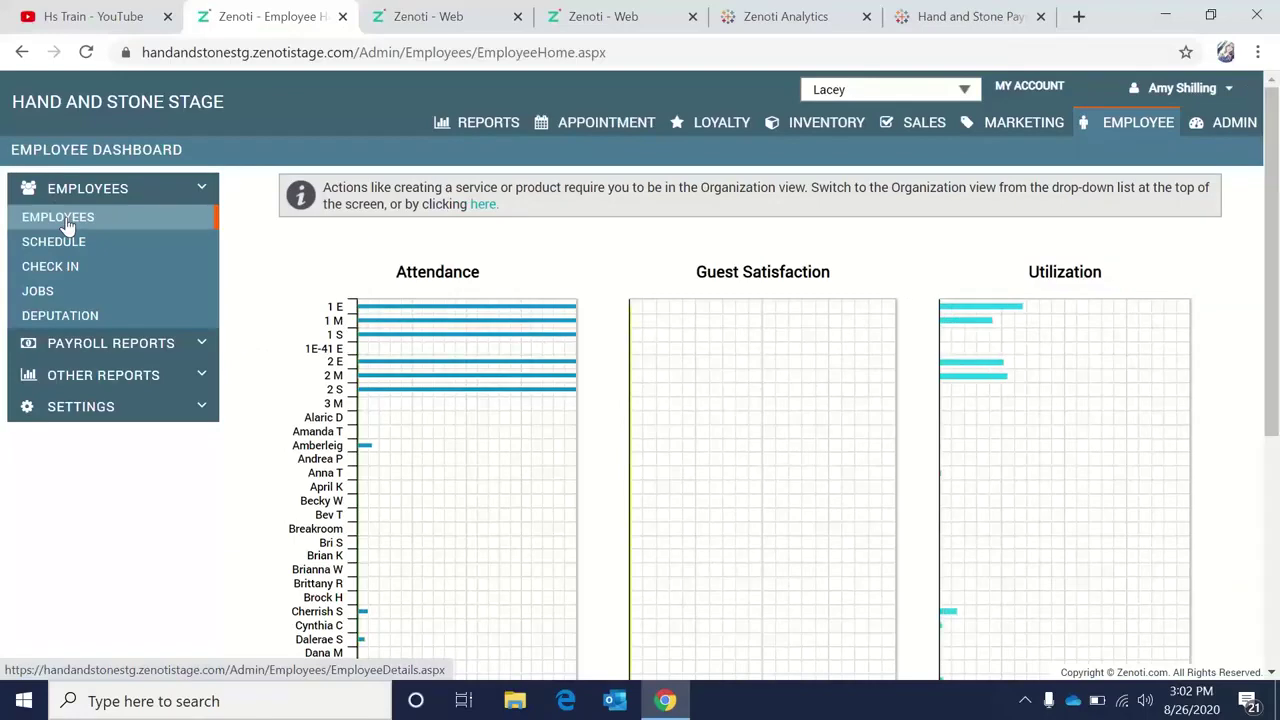
click(65, 225)
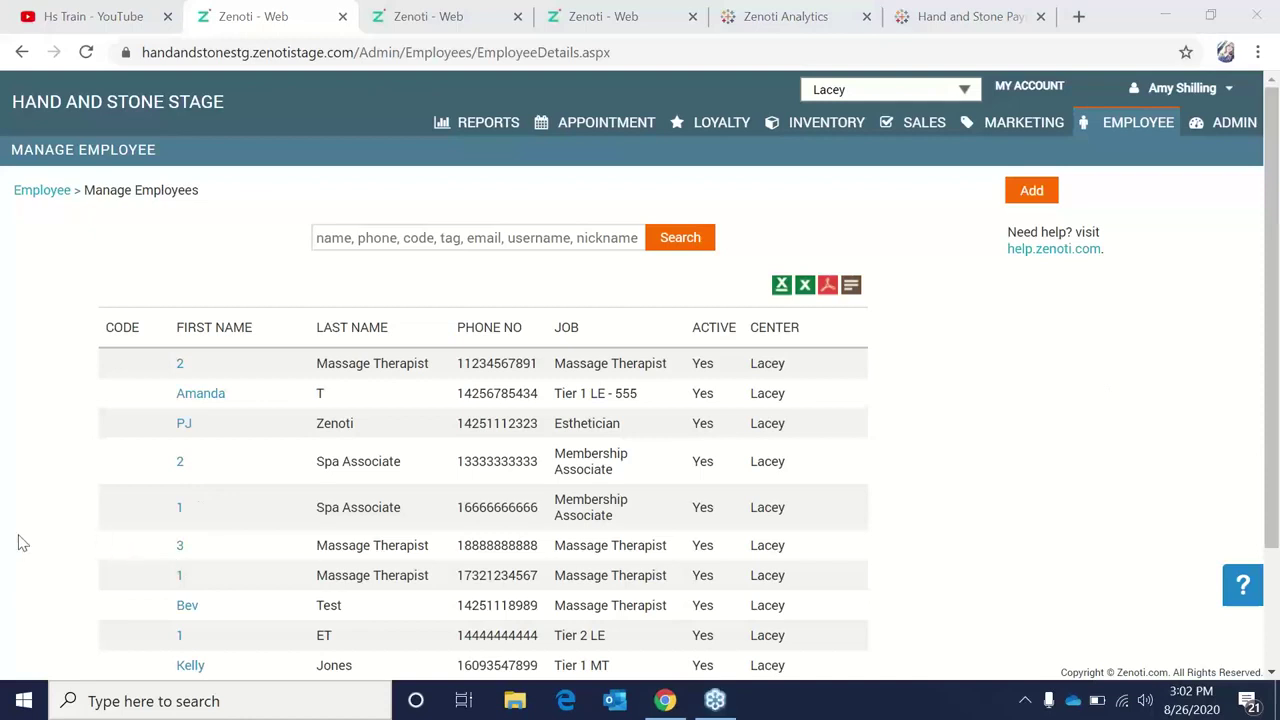
click(180, 548)
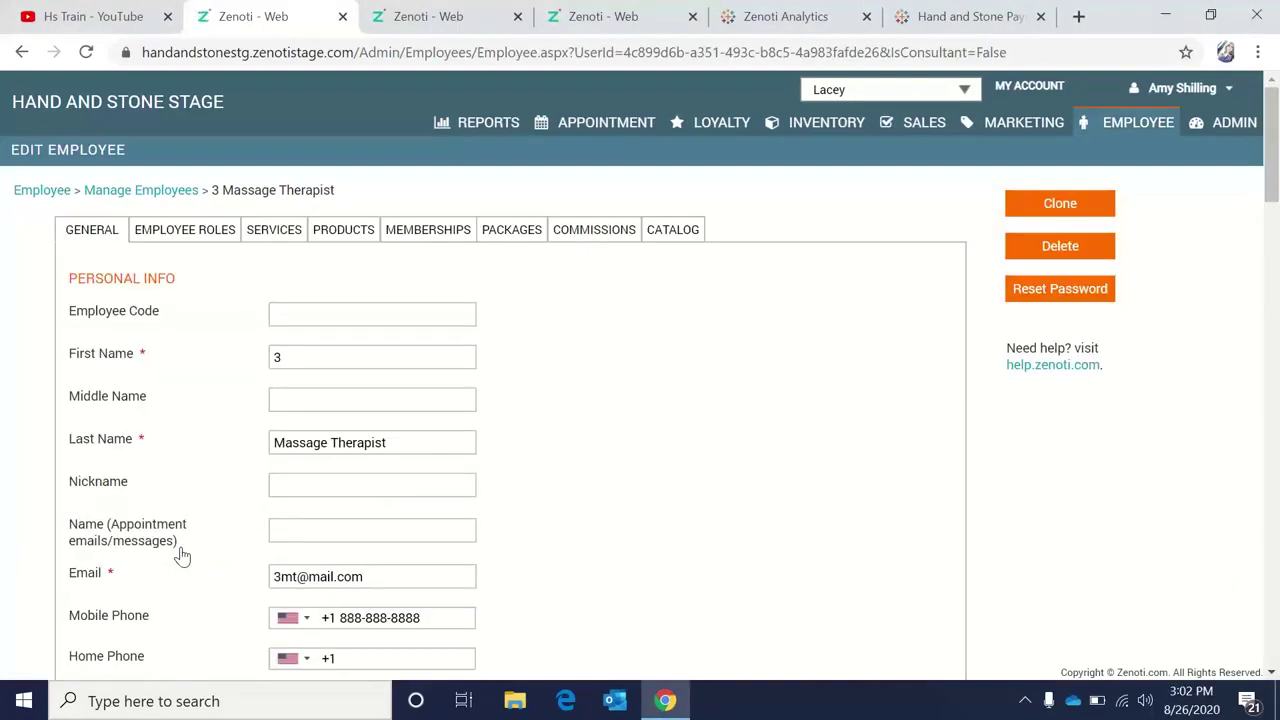
click(275, 232)
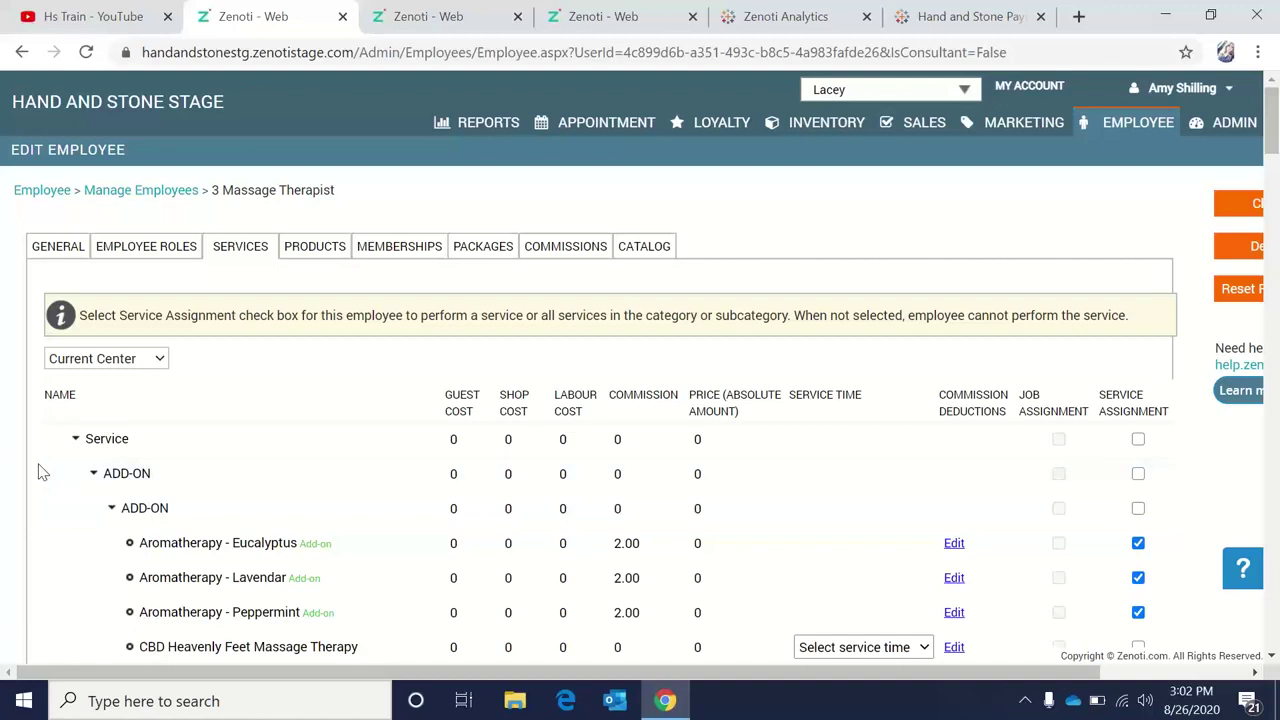
click(316, 252)
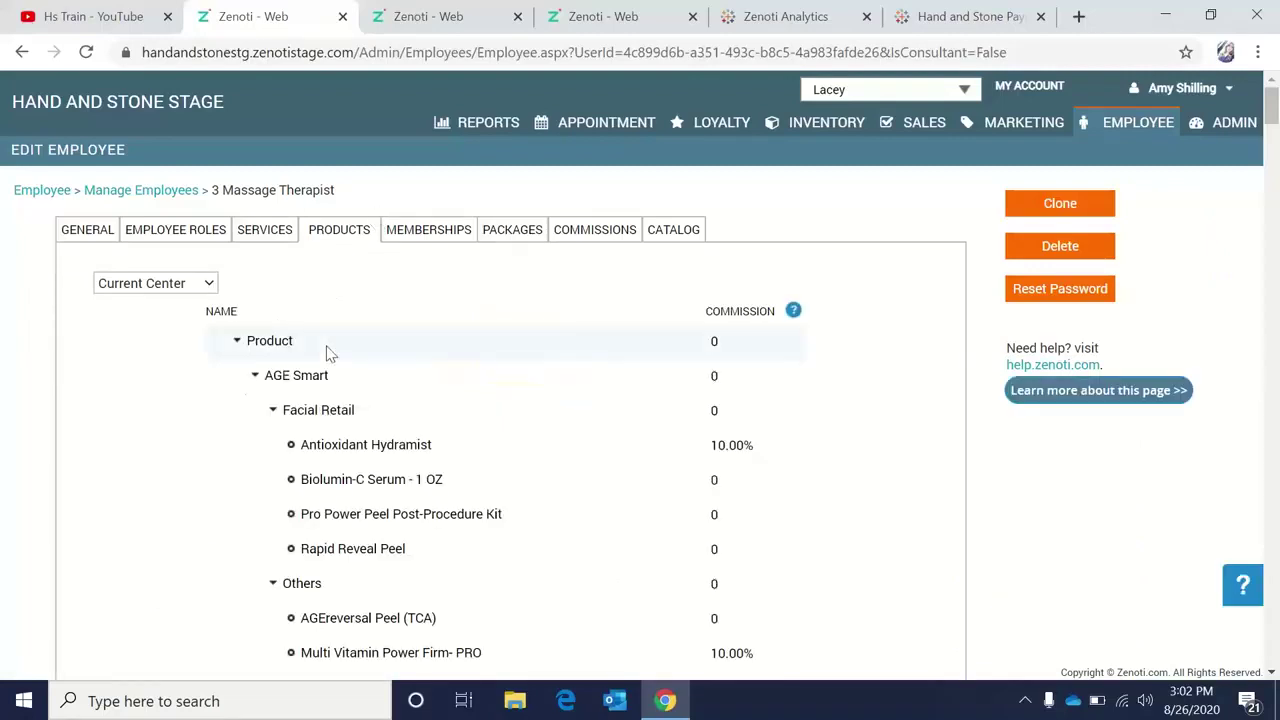
scroll(128, 473, down, 3)
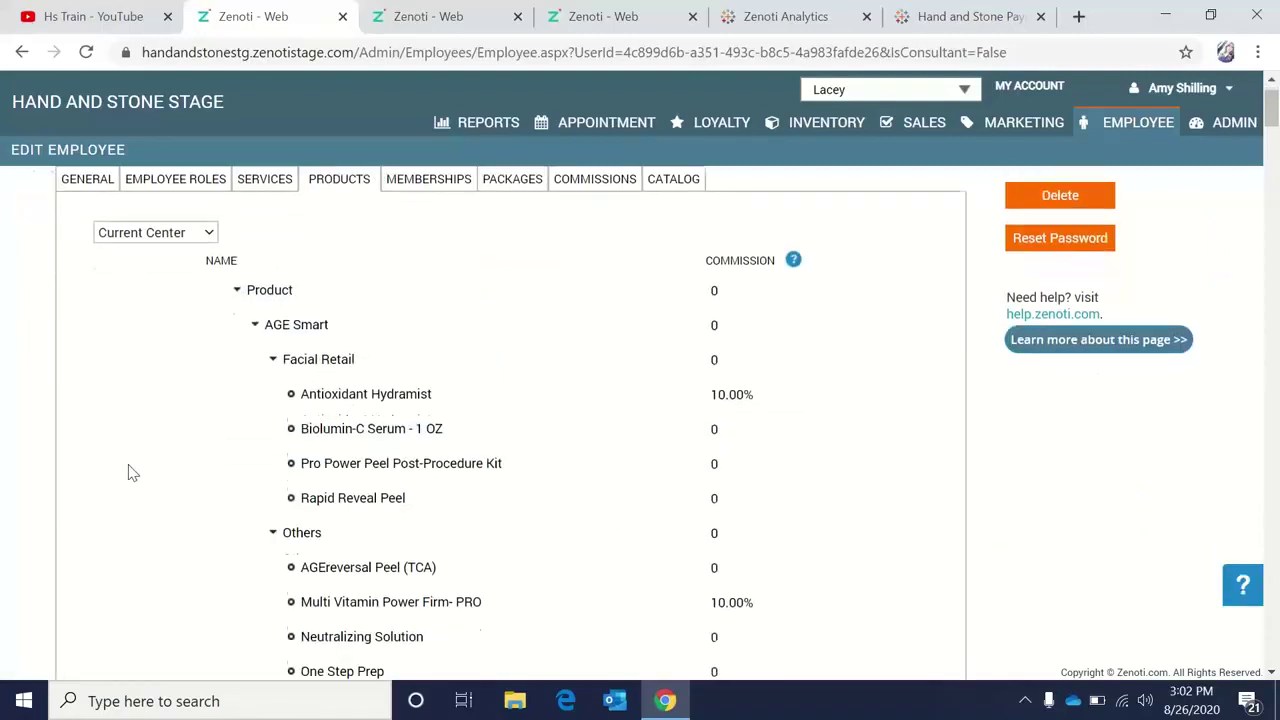
scroll(128, 473, down, 4)
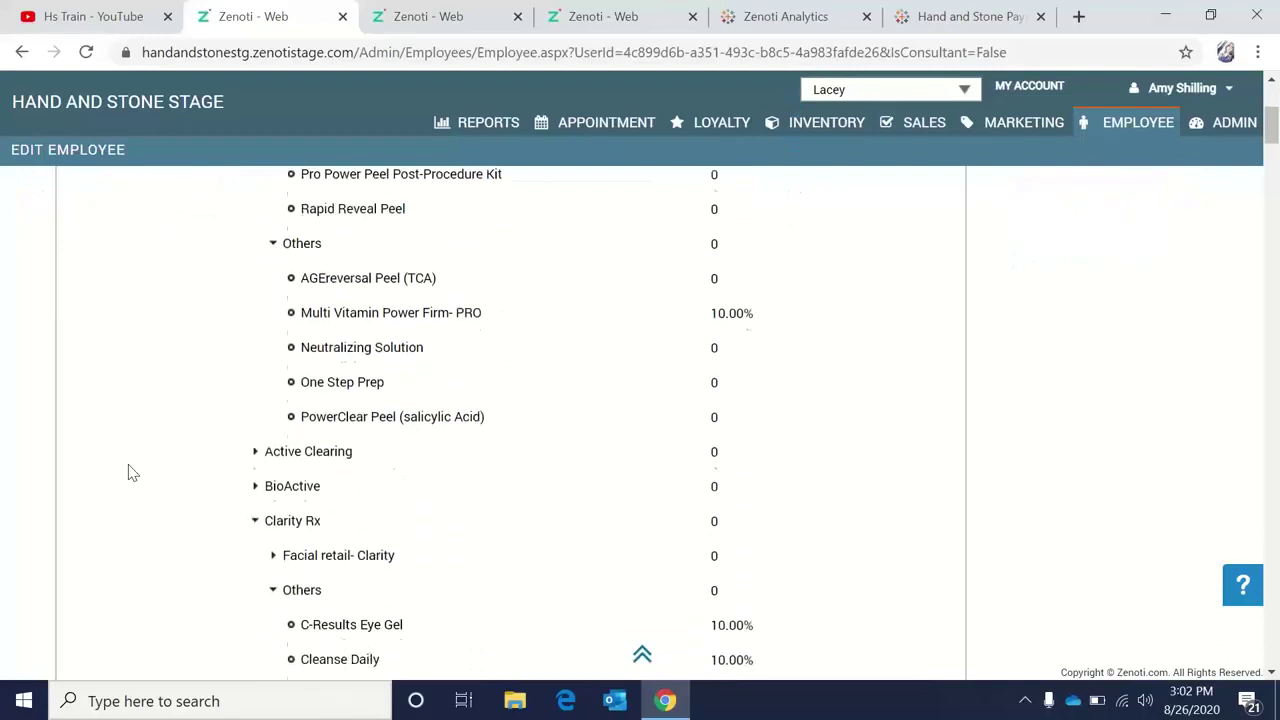
scroll(128, 473, down, 3)
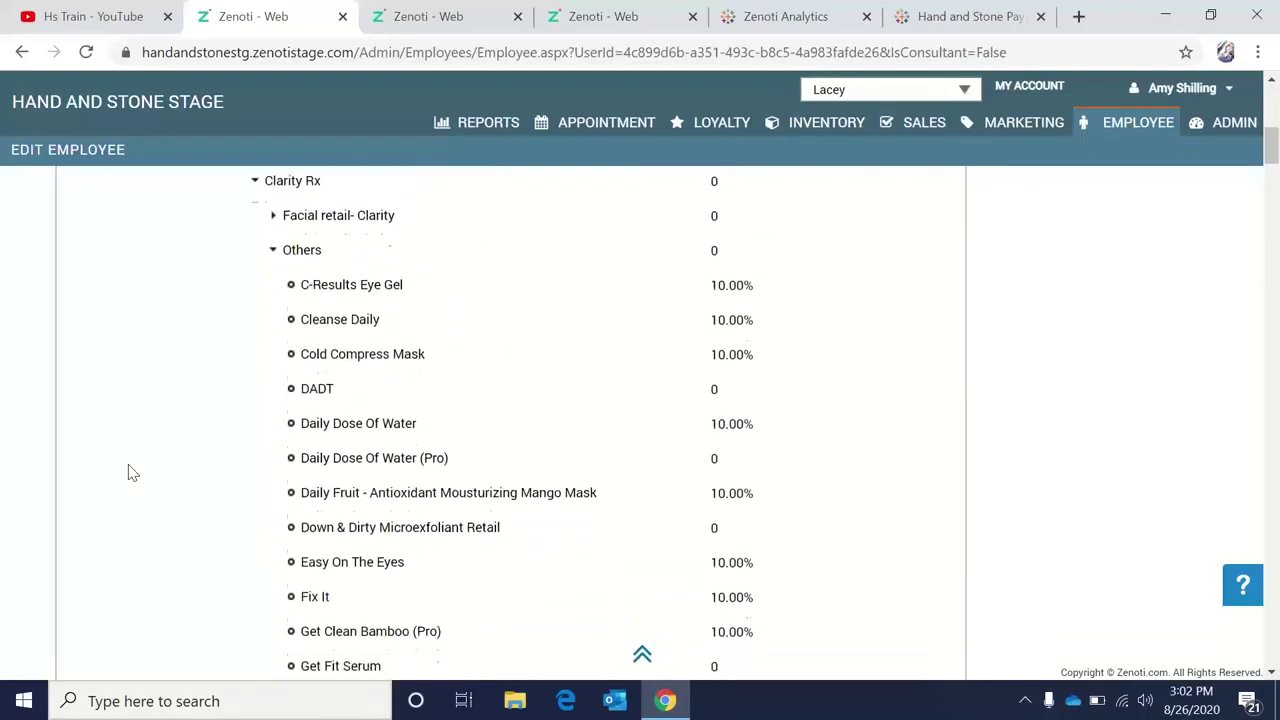
scroll(128, 473, down, 3)
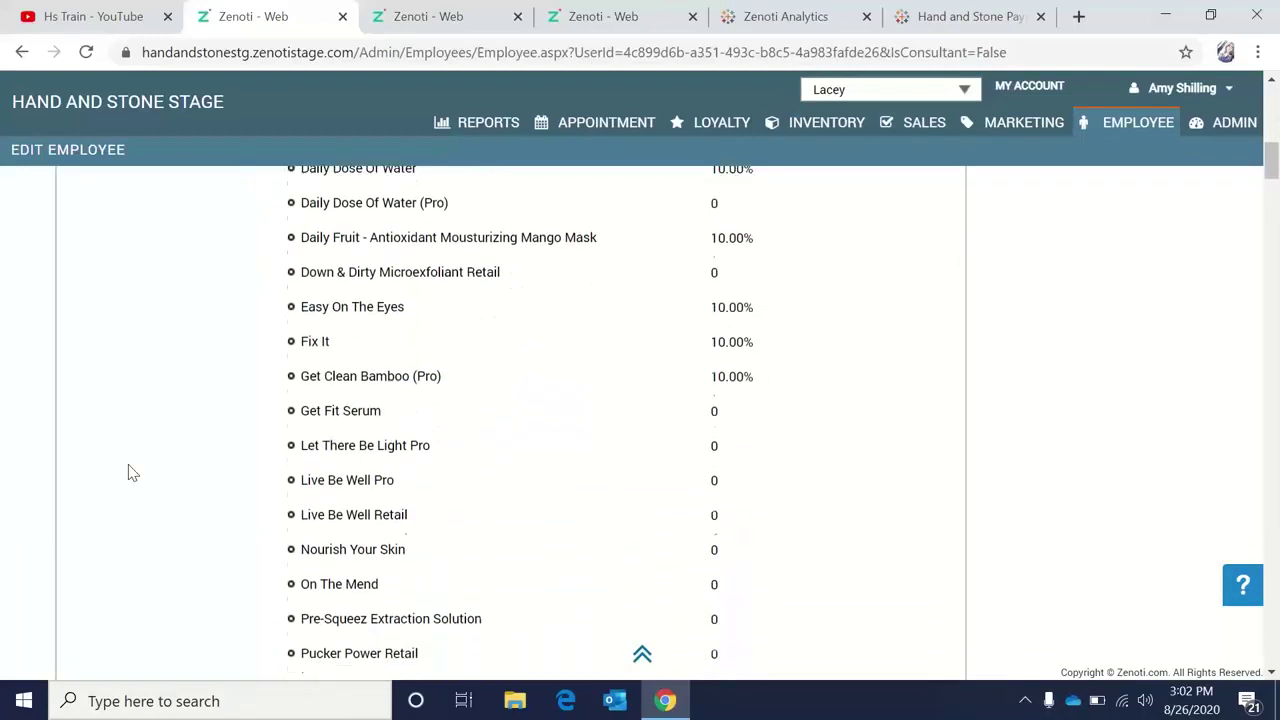
scroll(128, 473, down, 3)
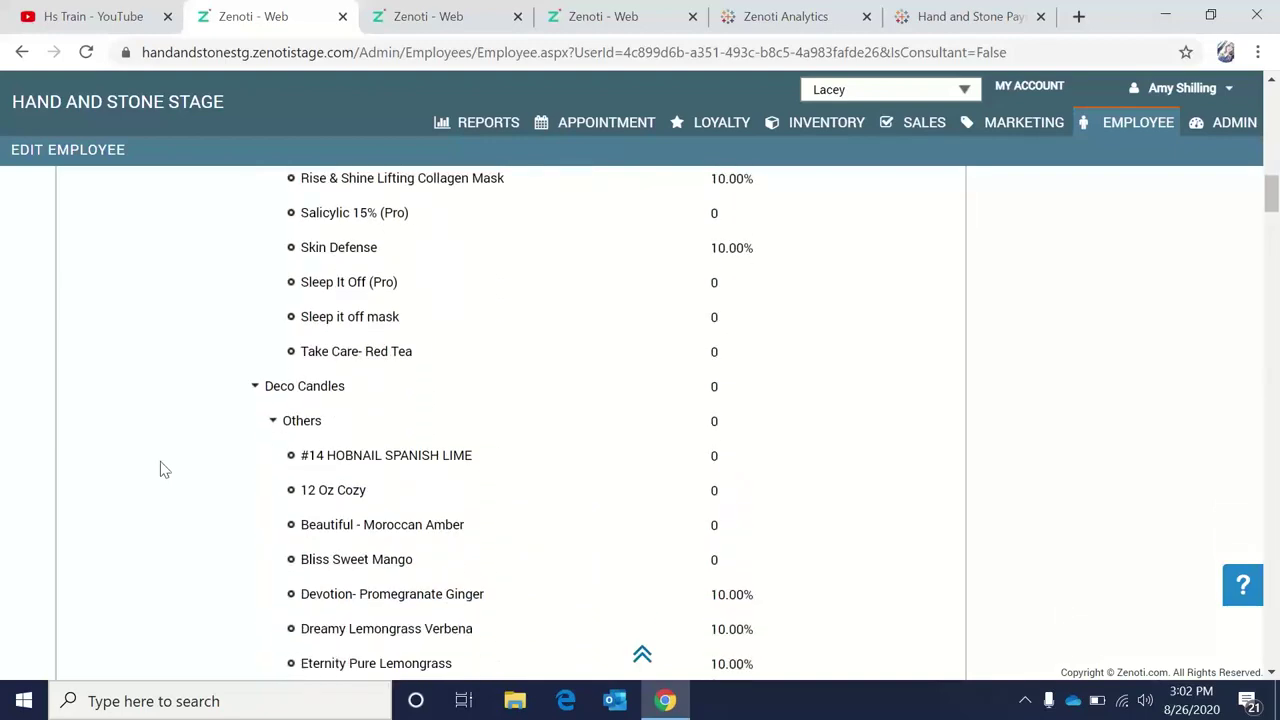
scroll(166, 470, up, 10)
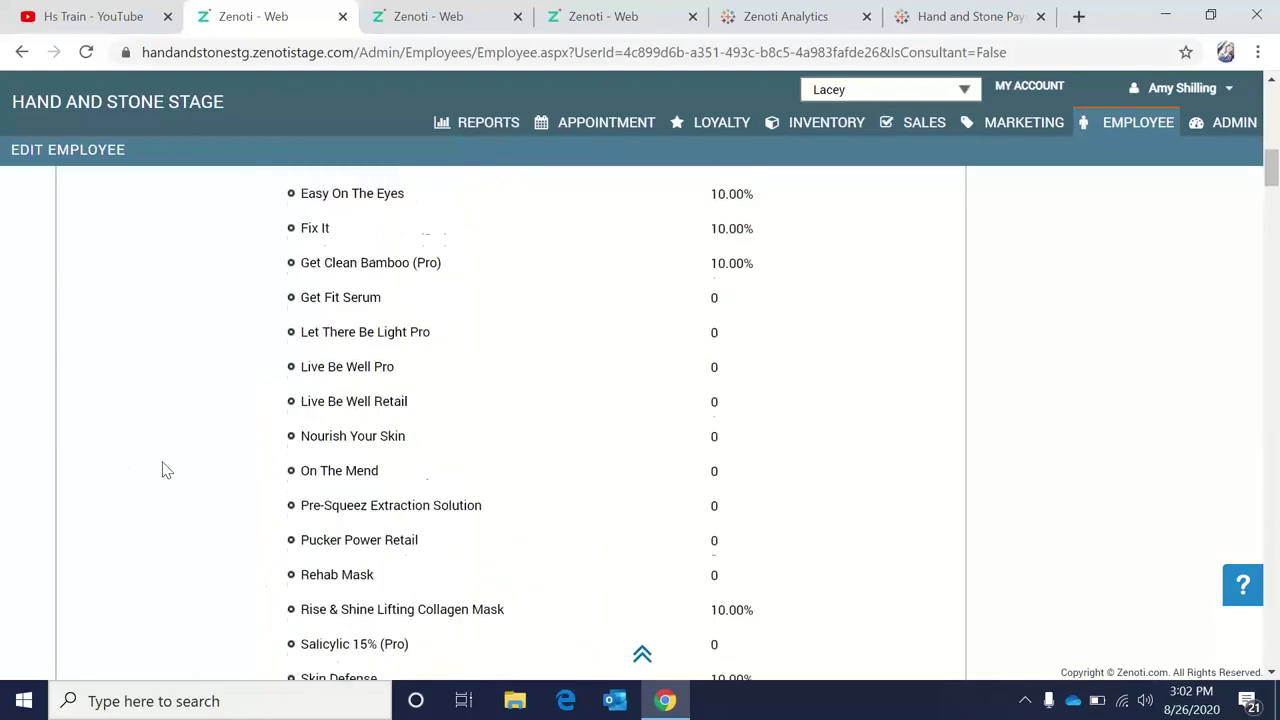
scroll(166, 470, up, 5)
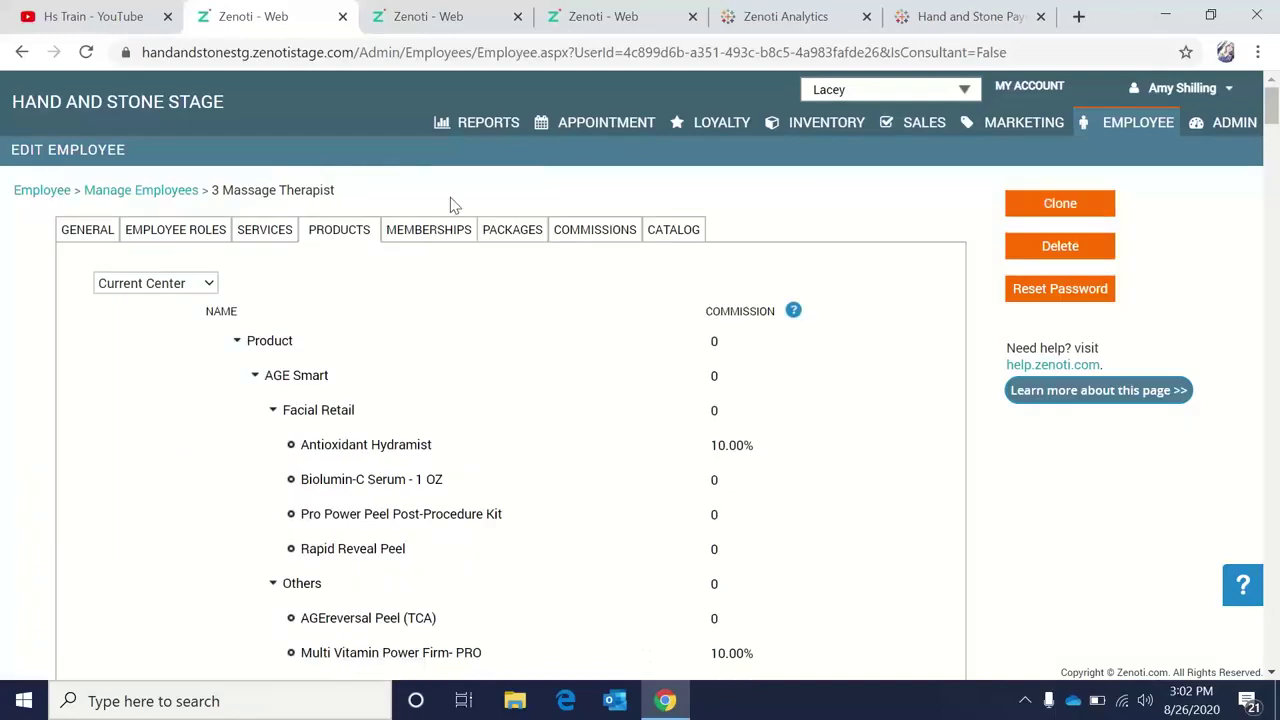
Switch browser tabs, via Split Tip Report, to the live site's Employee Commission Reports page.
click(450, 25)
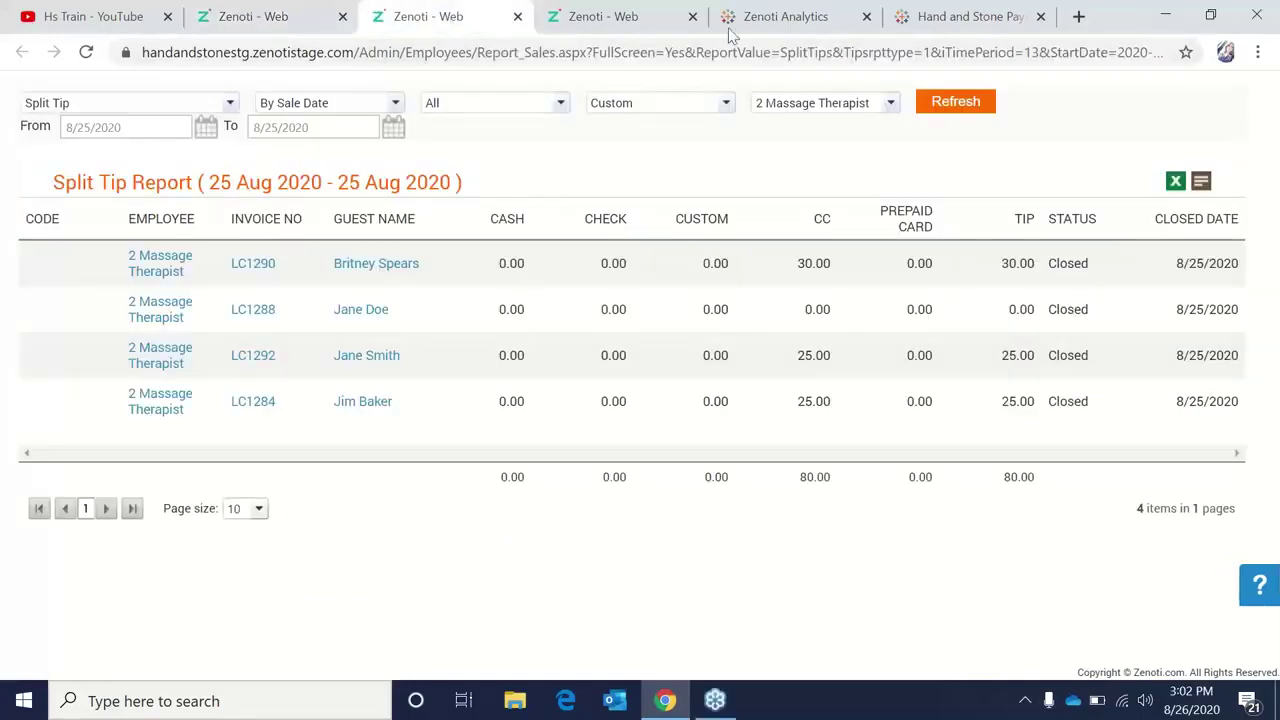
click(606, 10)
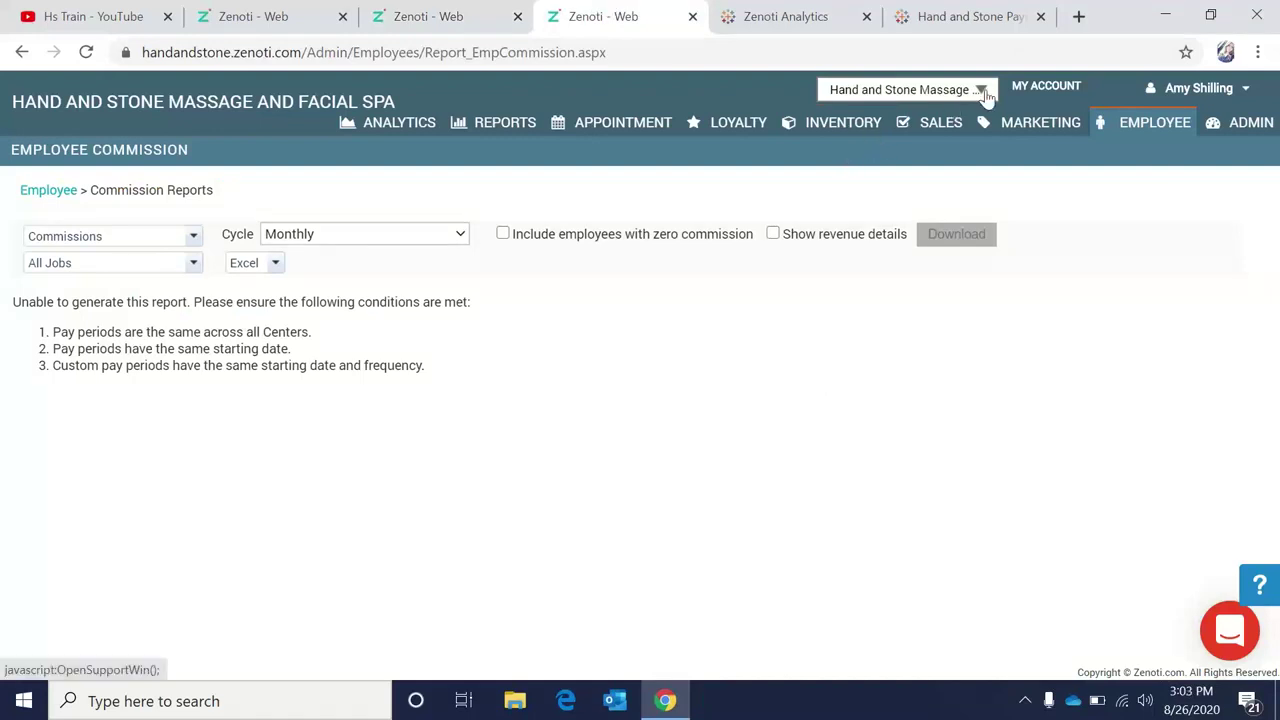
Browse the employee list and center dropdown, then open the Corporate Office appointment book for August 26.
click(1148, 136)
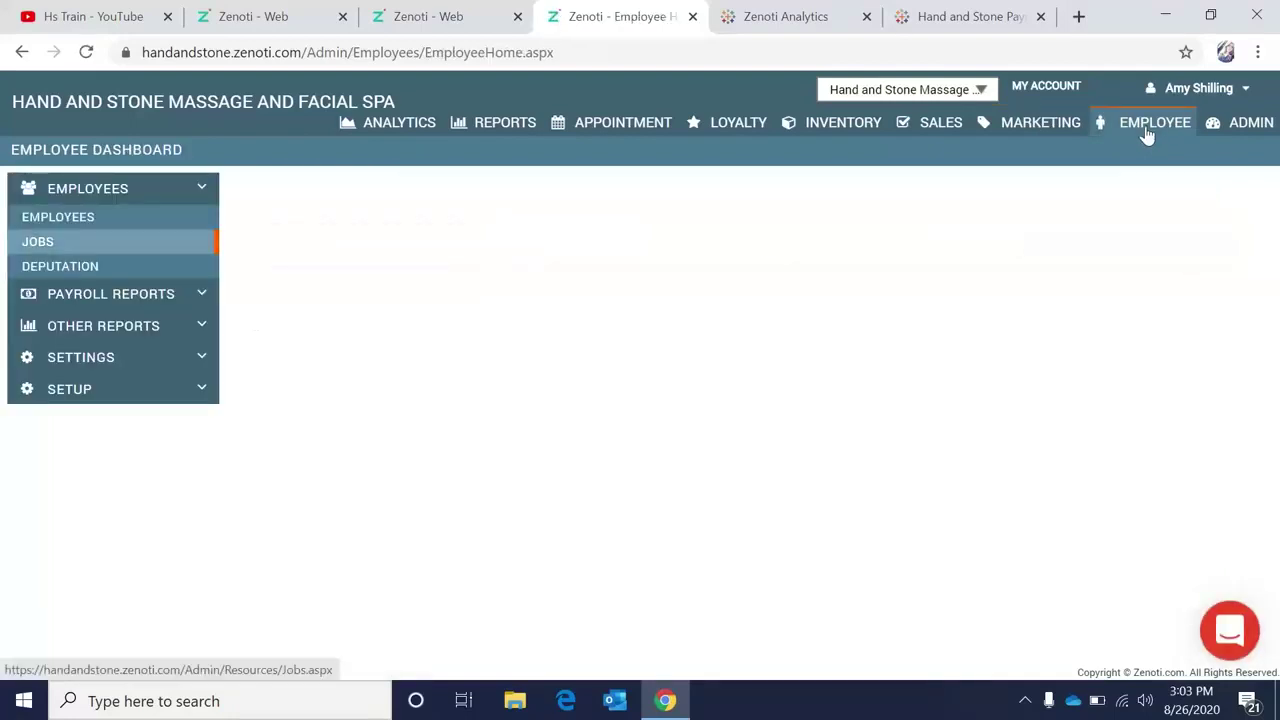
click(60, 218)
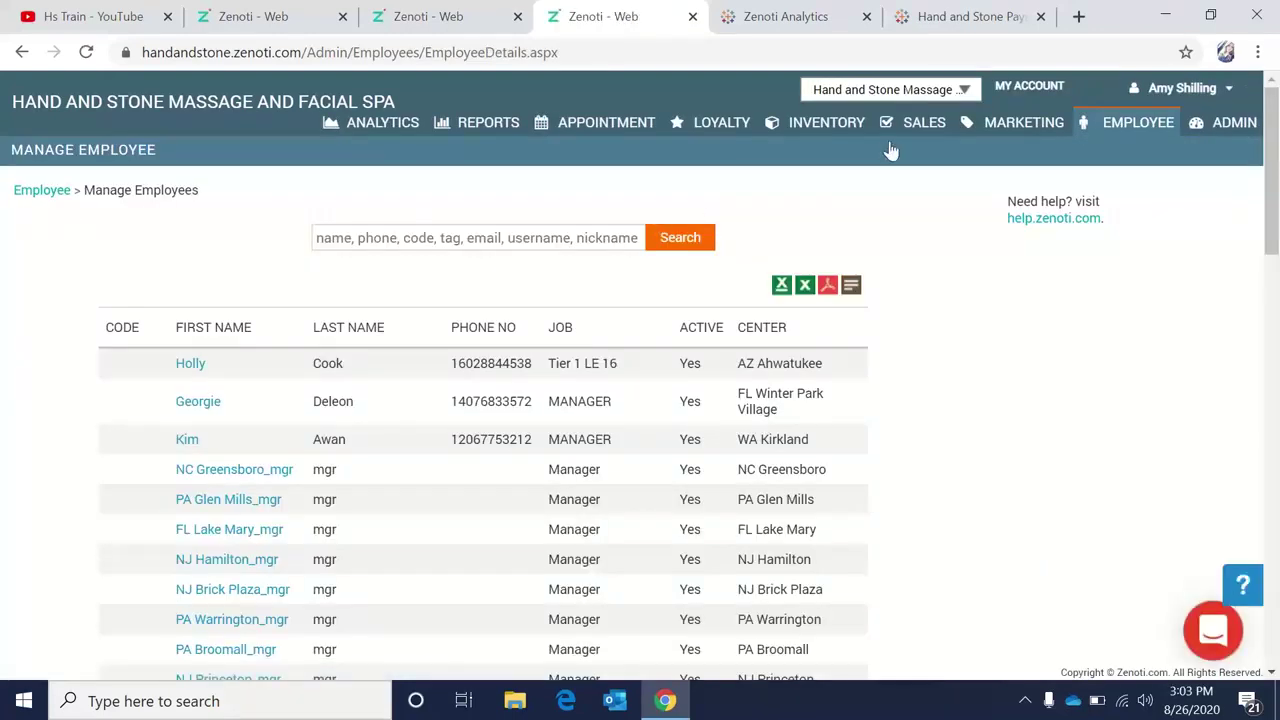
click(962, 90)
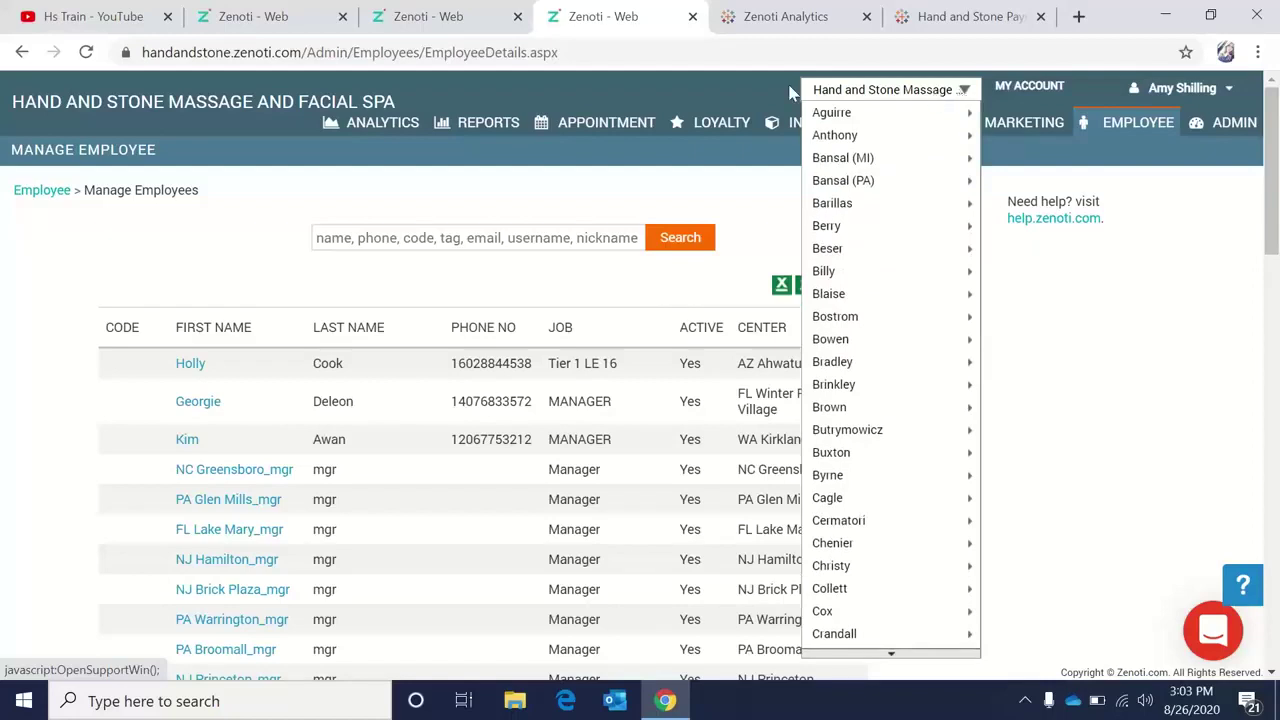
click(331, 168)
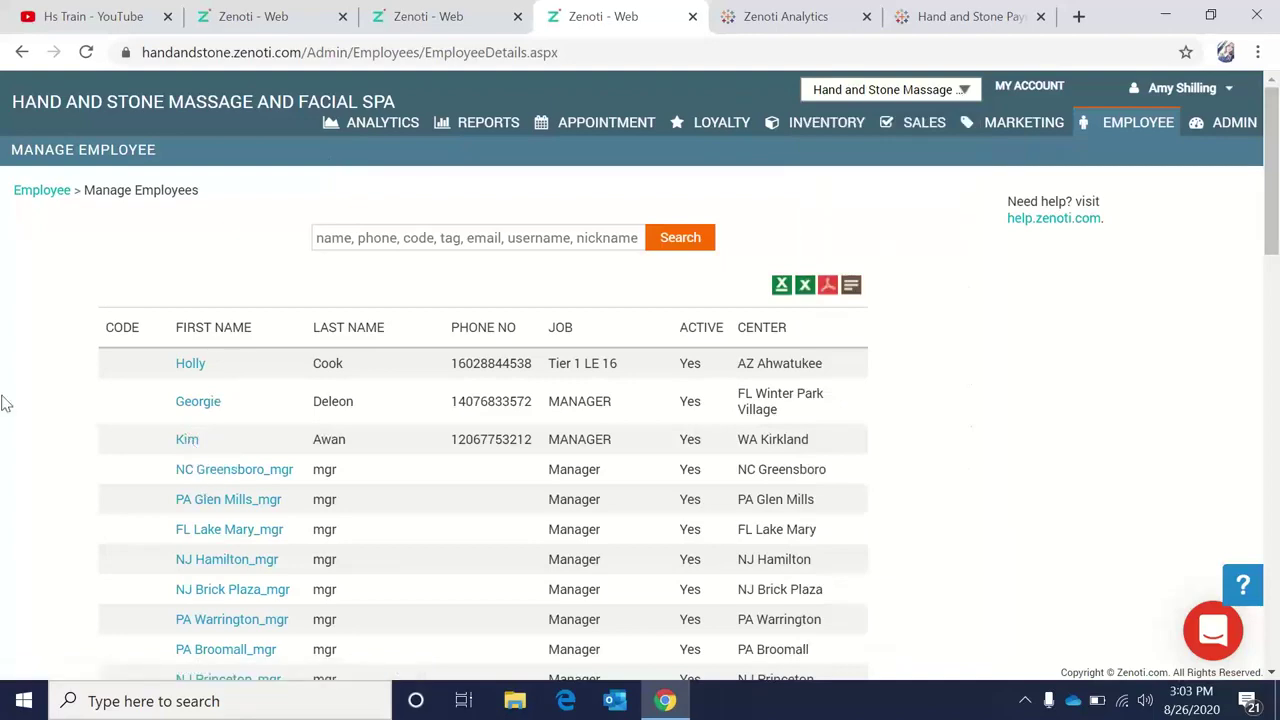
scroll(5, 403, down, 8)
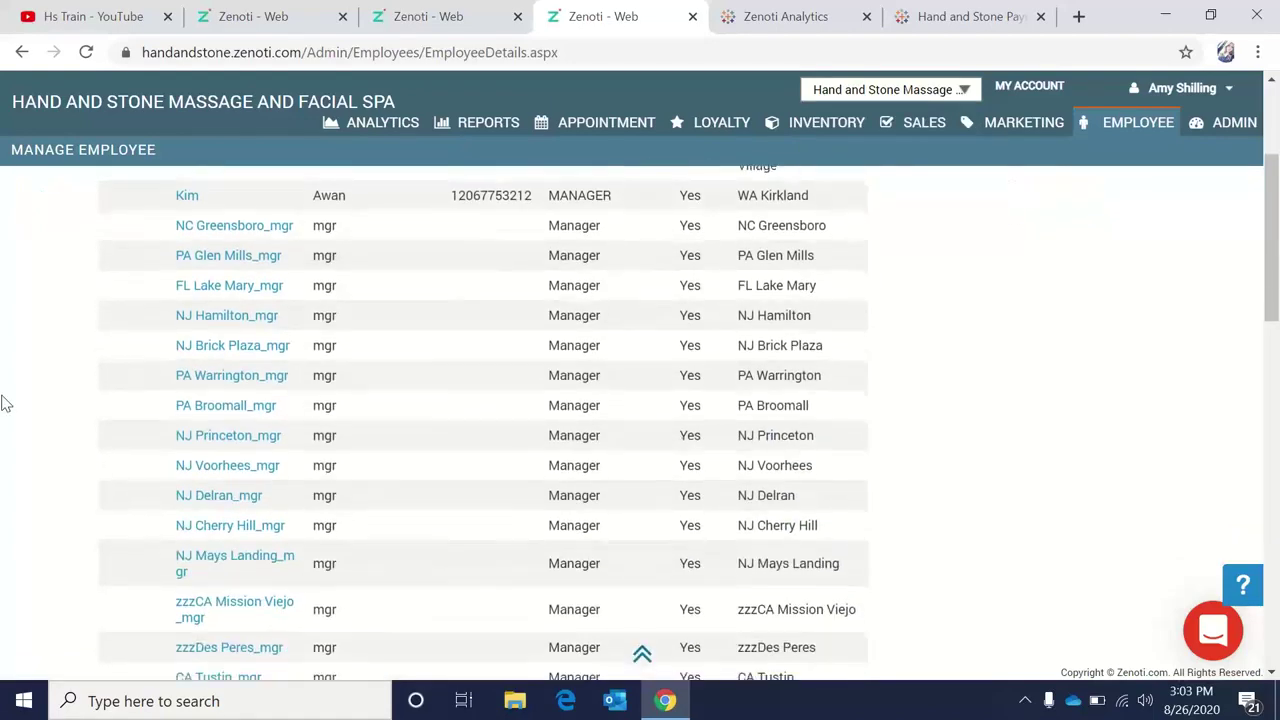
scroll(5, 403, down, 2)
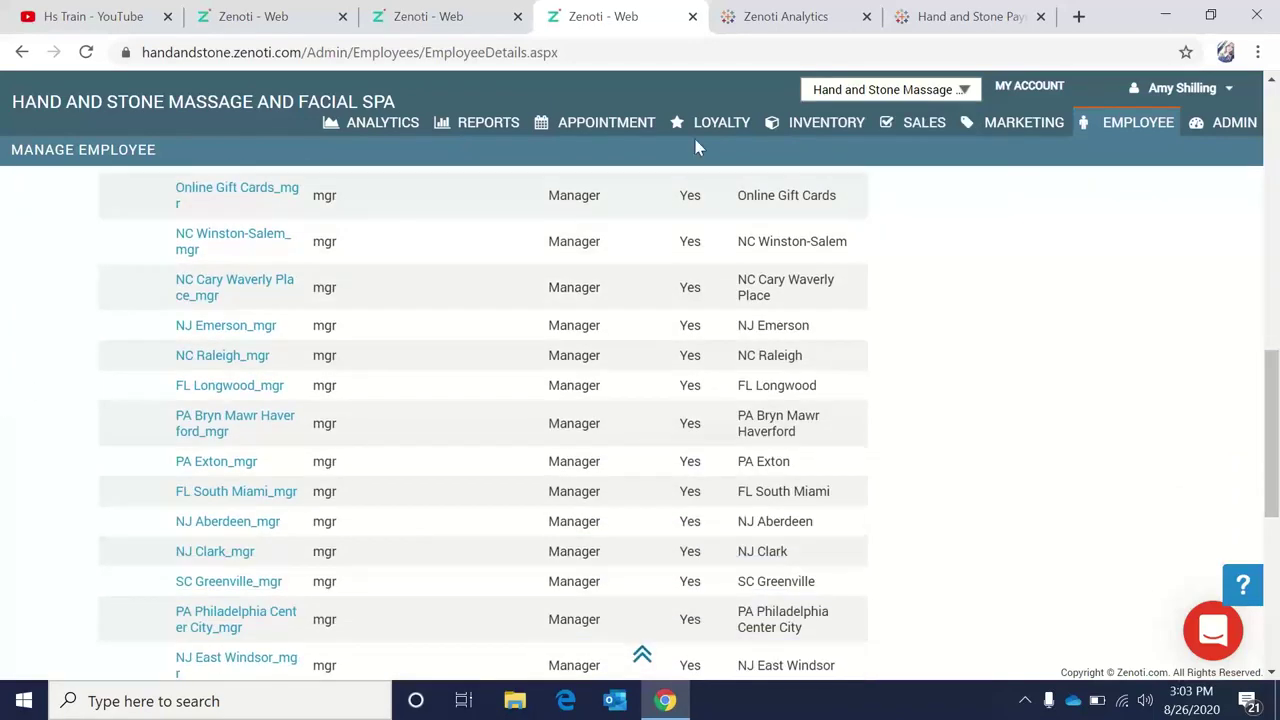
click(603, 125)
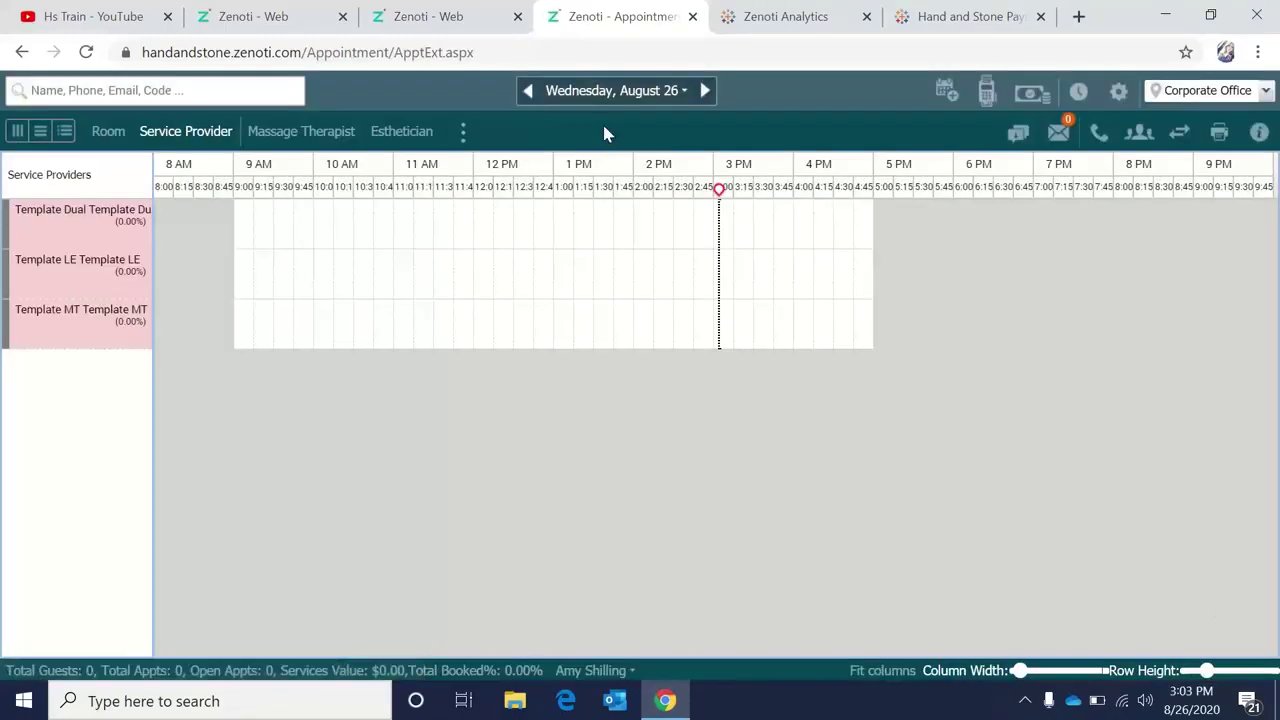
Set the location to NC Mooresville with Register 1, then go to the Admin Dashboard.
click(1190, 92)
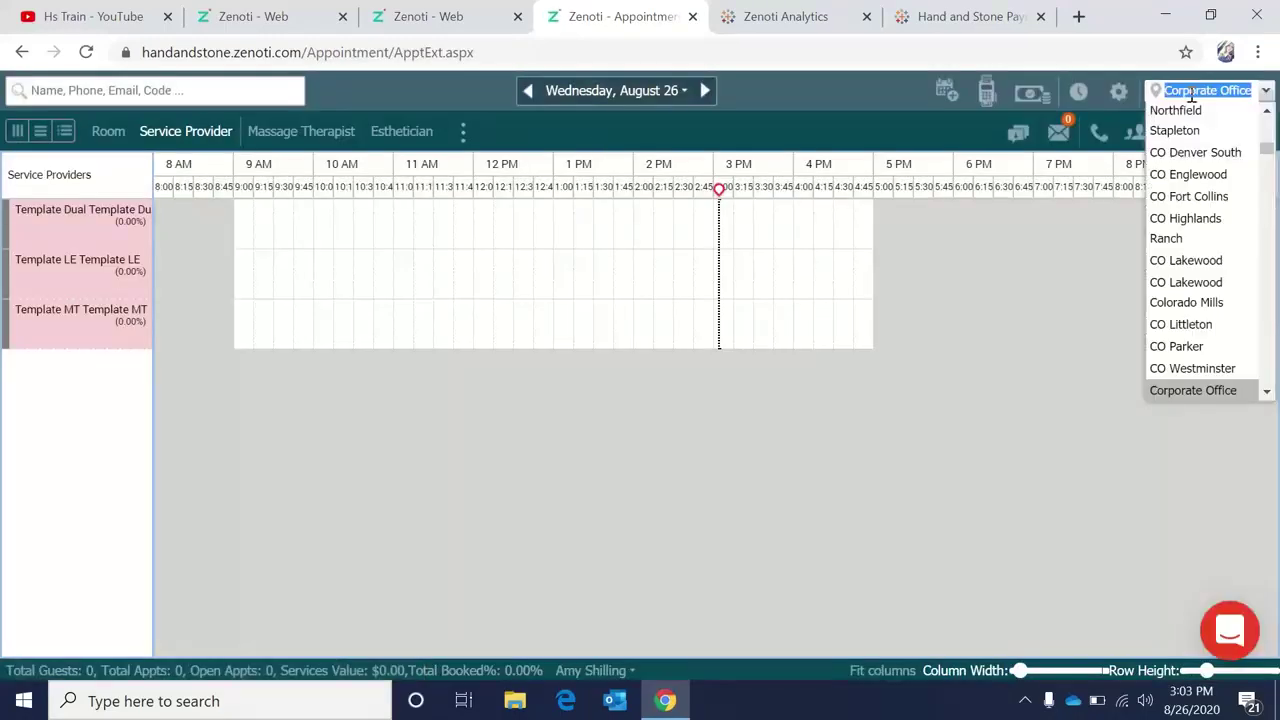
text(nc m)
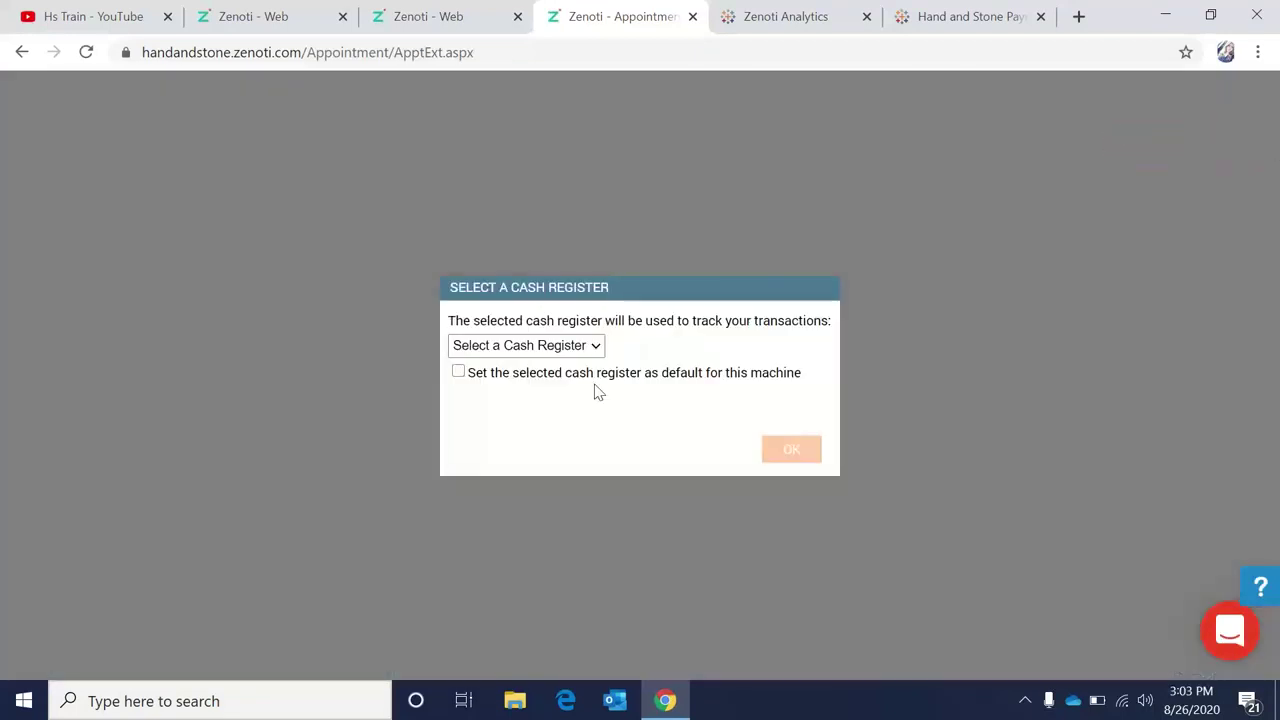
click(591, 345)
click(543, 386)
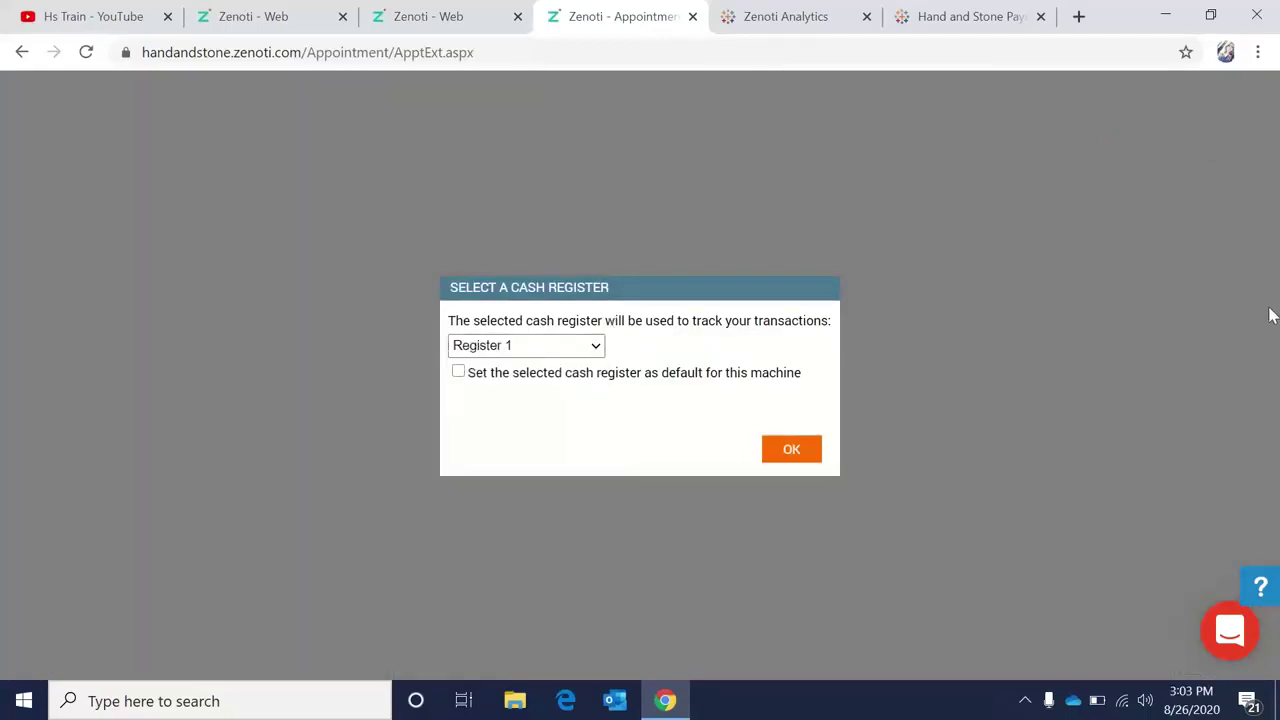
click(785, 454)
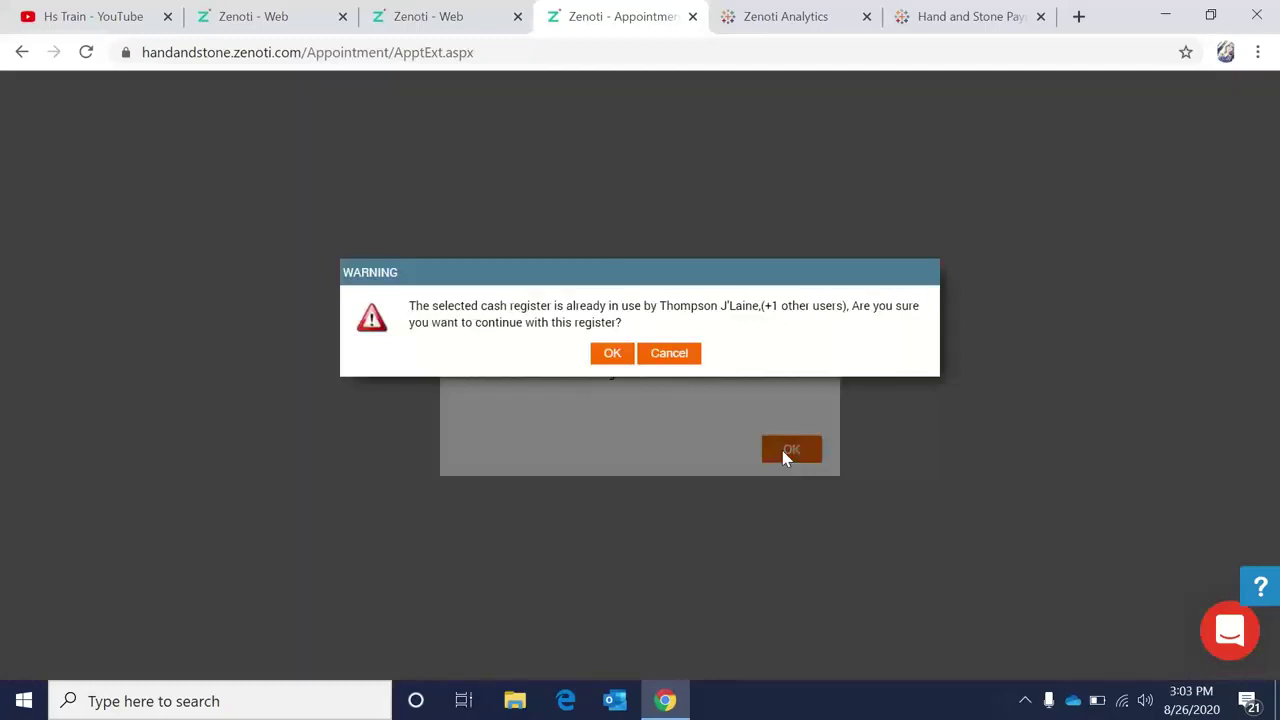
click(612, 354)
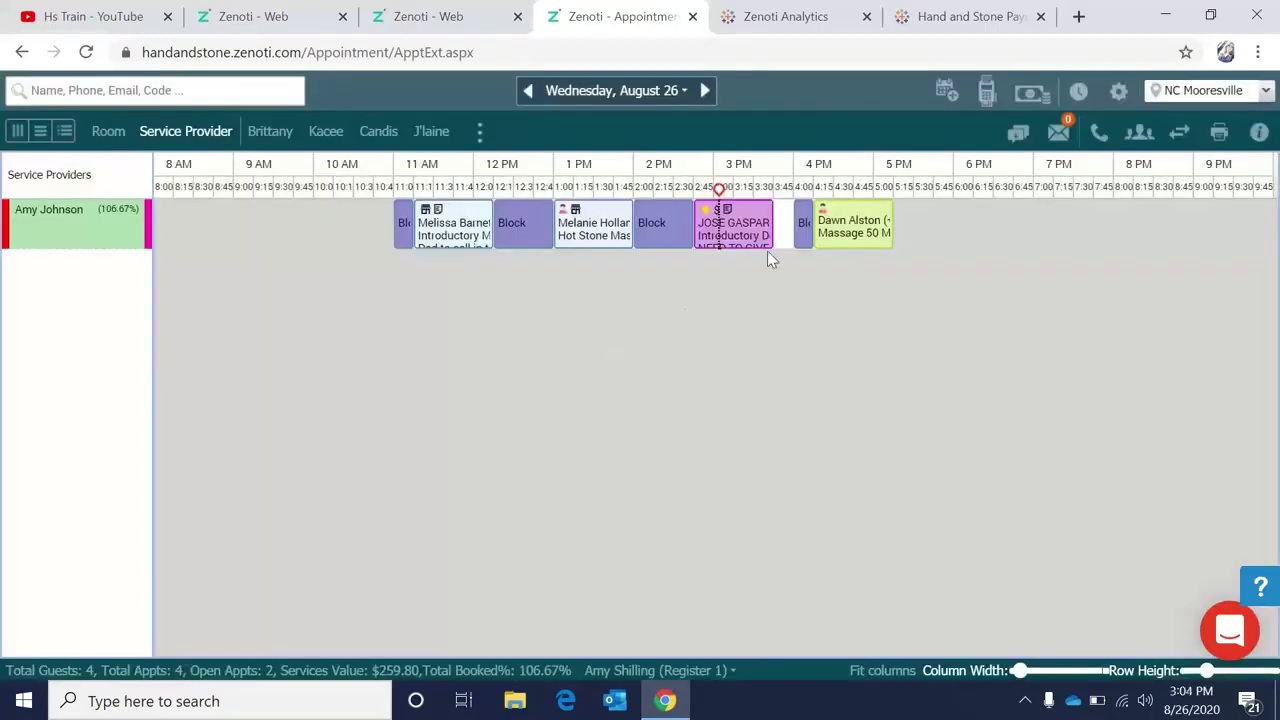
click(1120, 92)
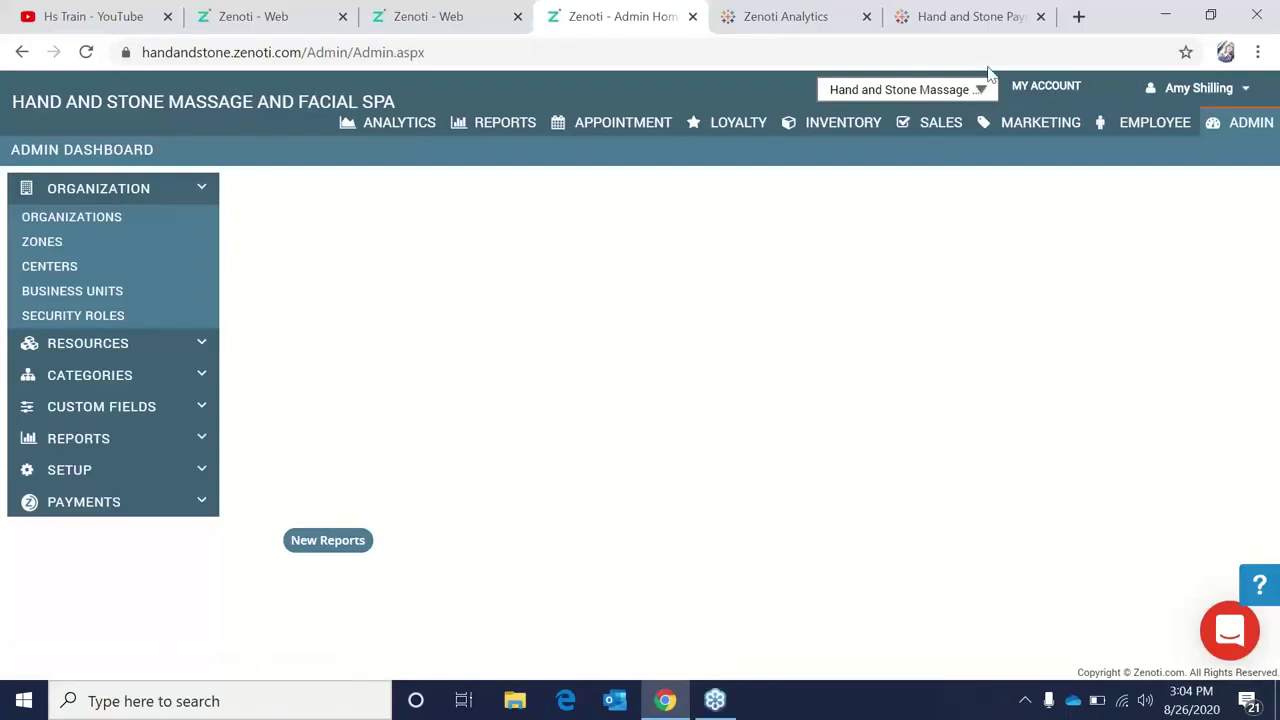
Log out of Zenoti and sign back in with the saved username and account password.
click(1242, 92)
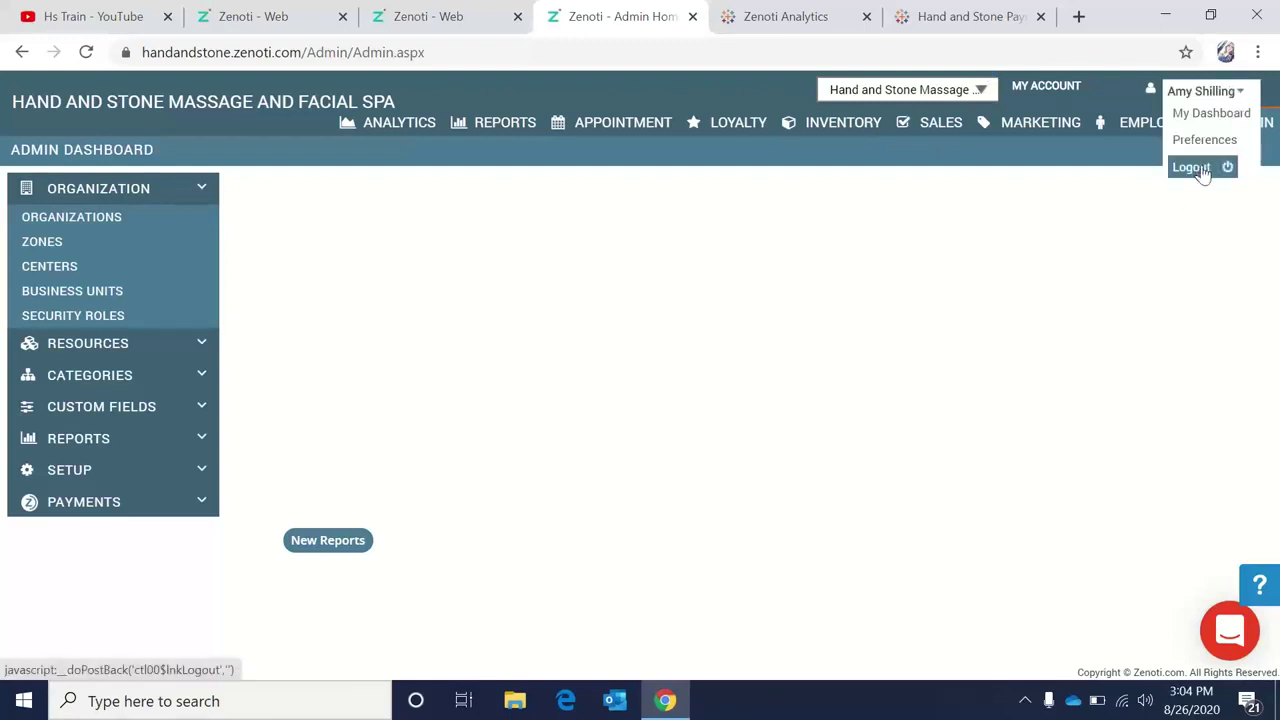
click(1200, 168)
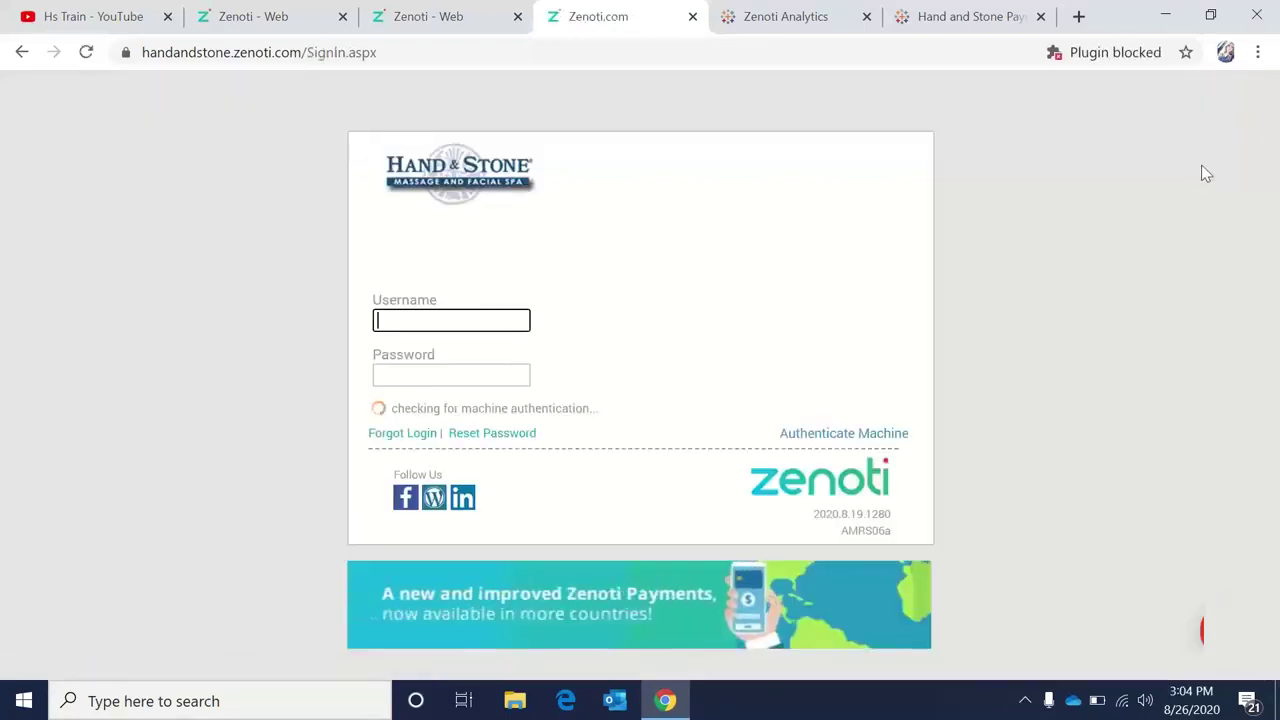
click(380, 322)
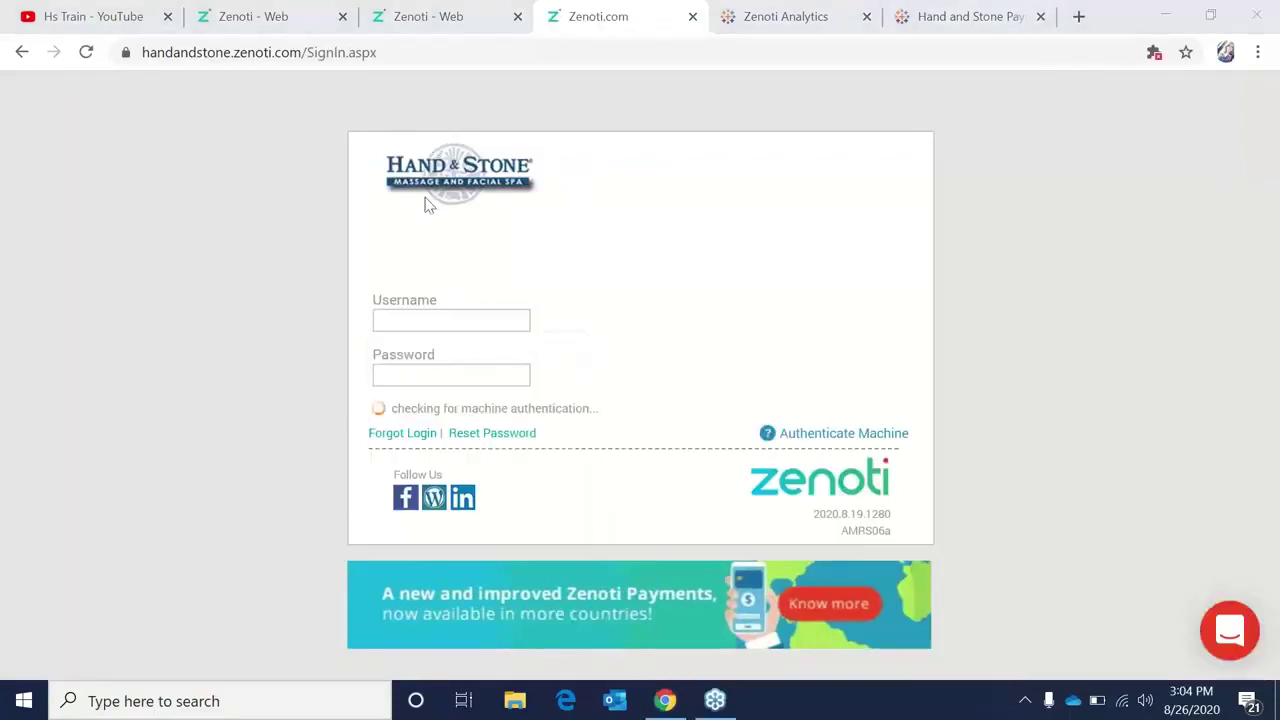
click(428, 316)
click(428, 357)
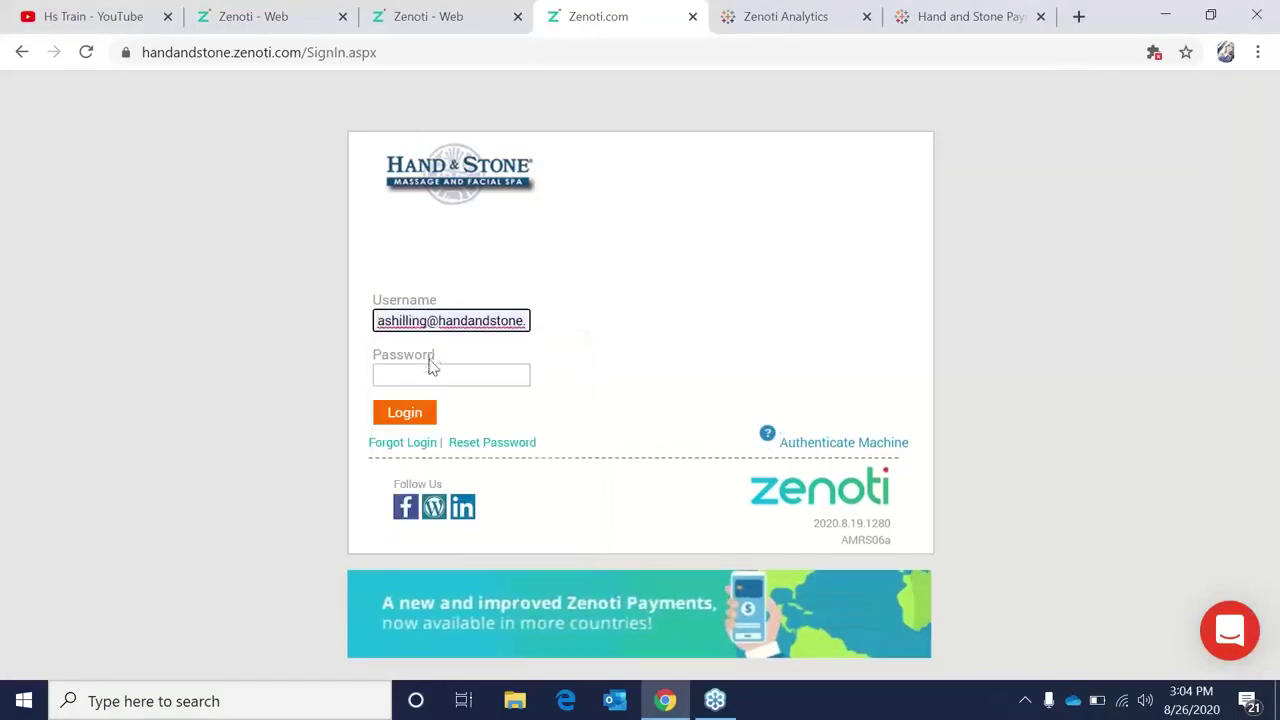
click(426, 376)
text(•••)
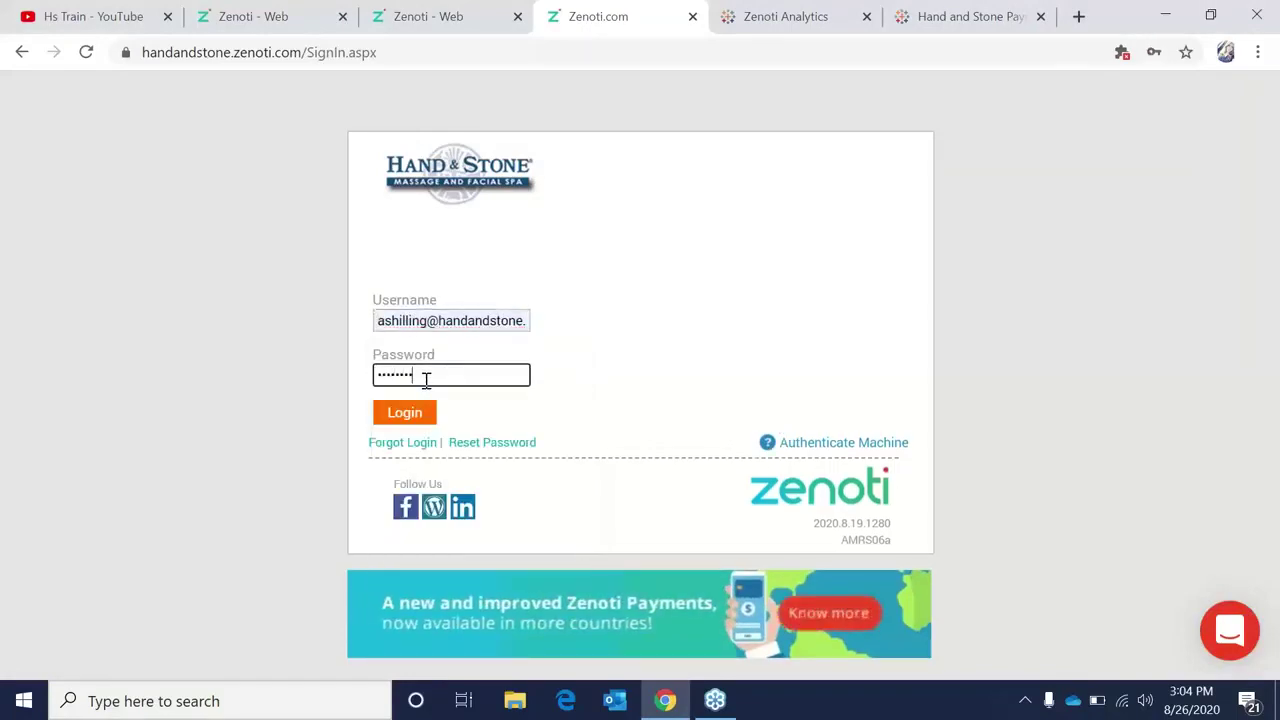
text(•)
key(Return)
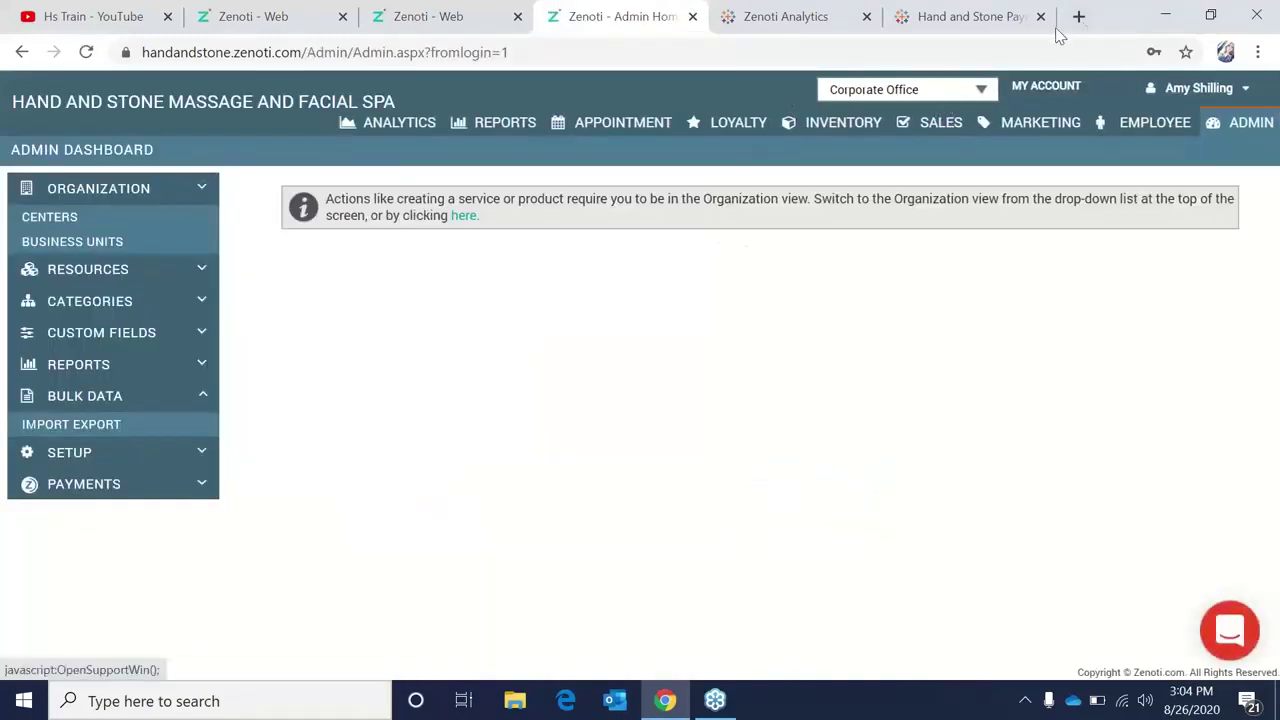
From the appointment book, switch to NC Mooresville on Register 1 and return to the Admin Dashboard.
click(650, 122)
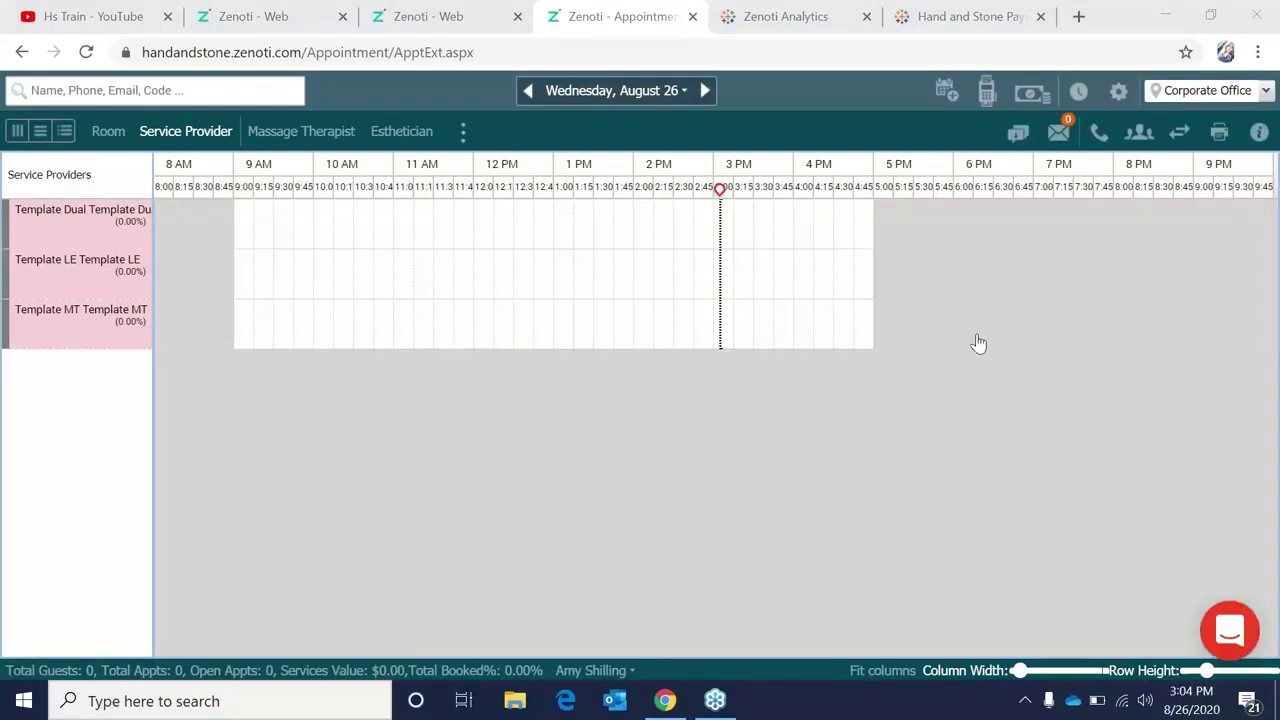
click(1211, 90)
text(nc)
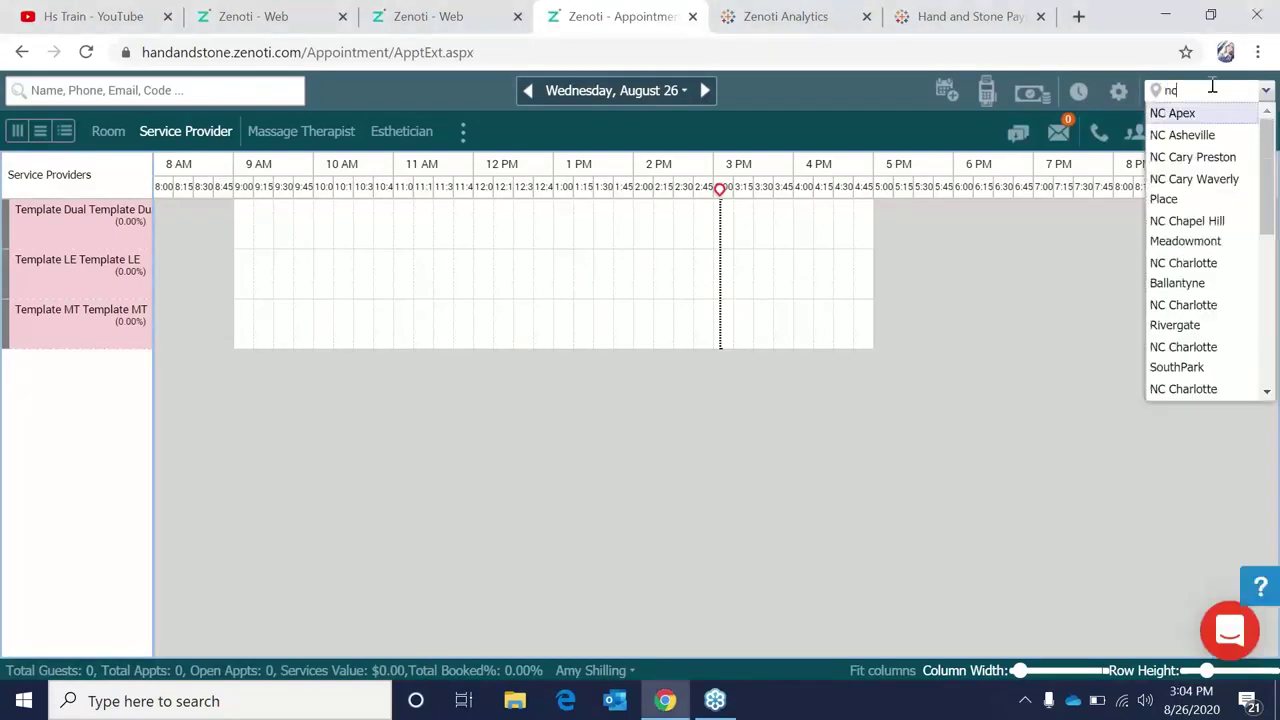
scroll(1195, 260, down, 4)
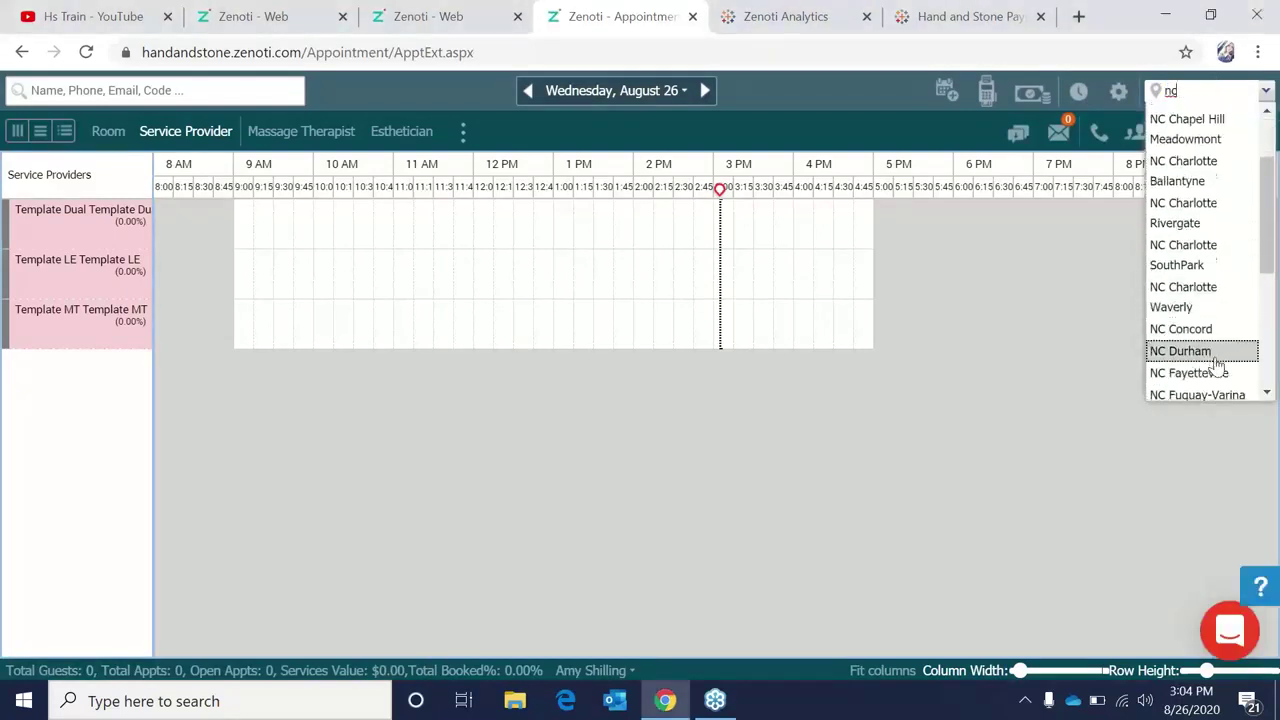
click(1216, 381)
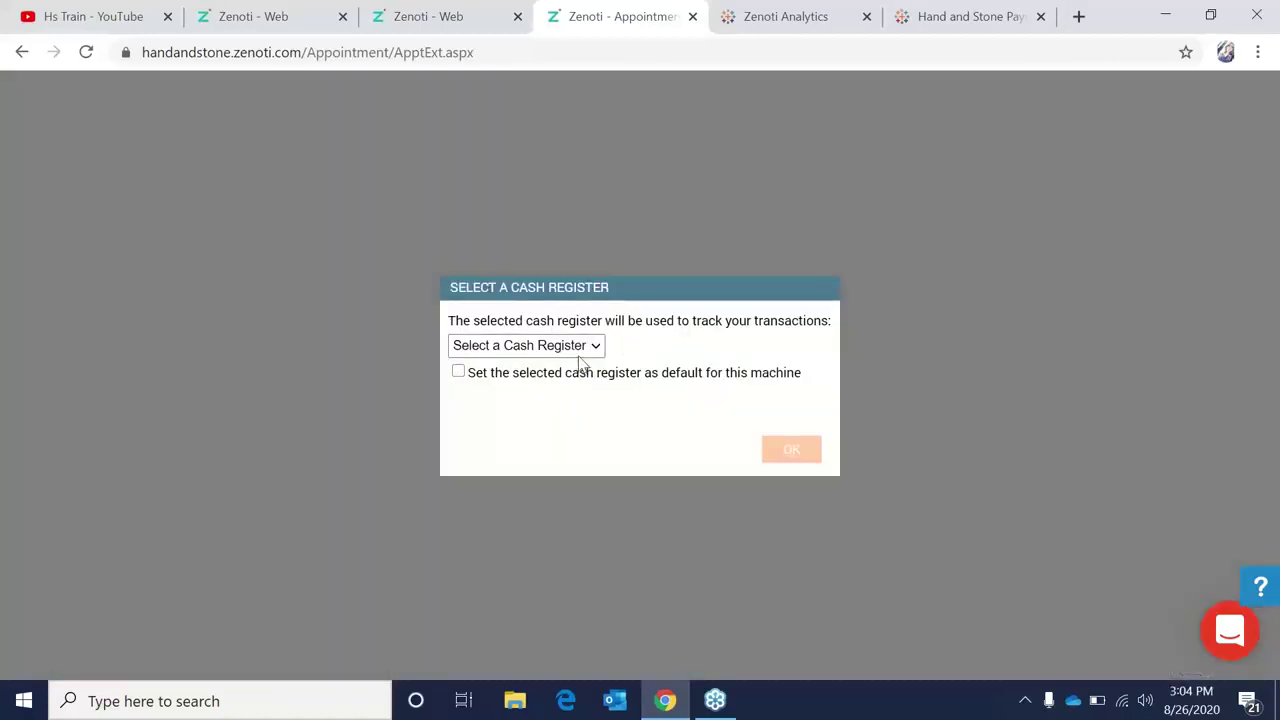
click(577, 350)
click(571, 383)
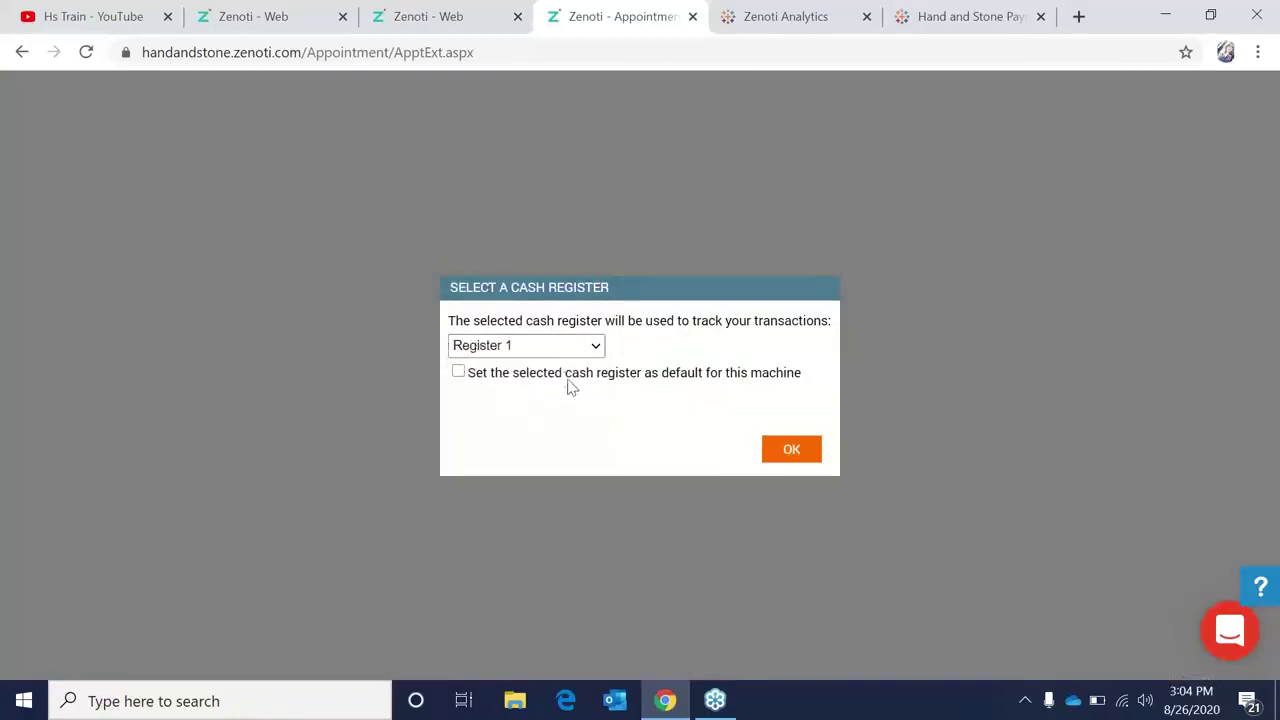
click(772, 456)
click(618, 358)
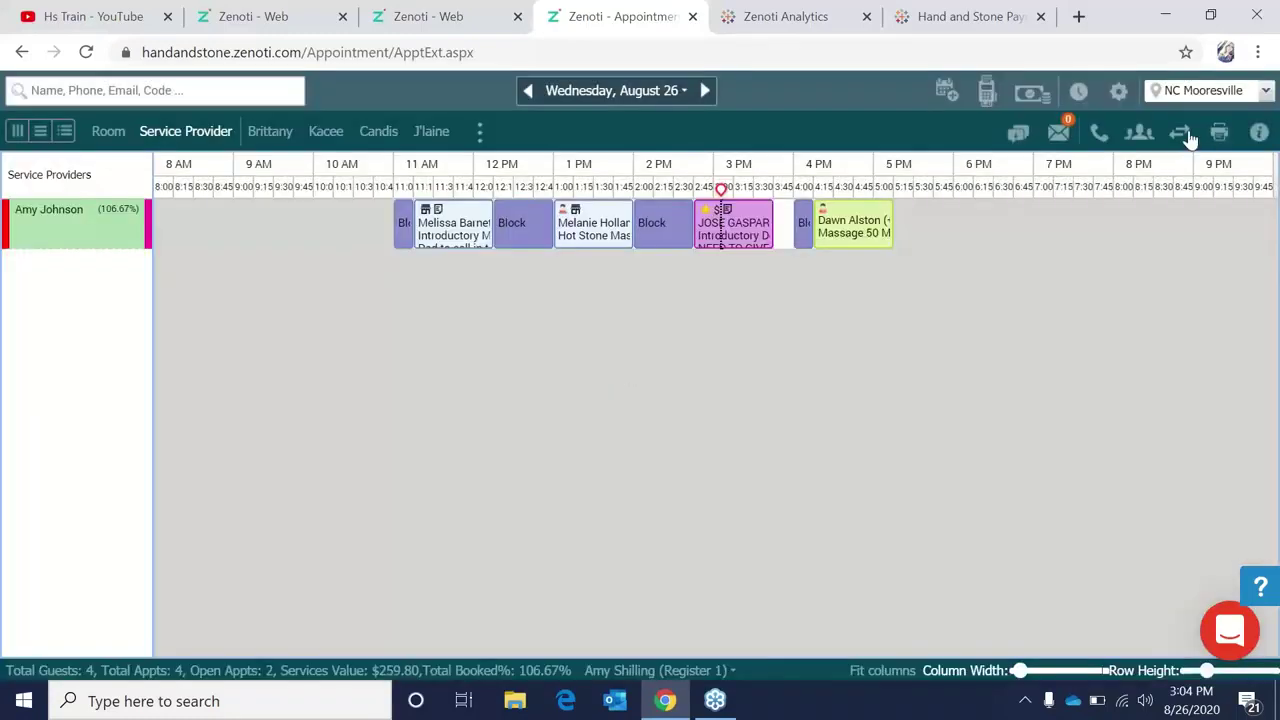
click(1122, 102)
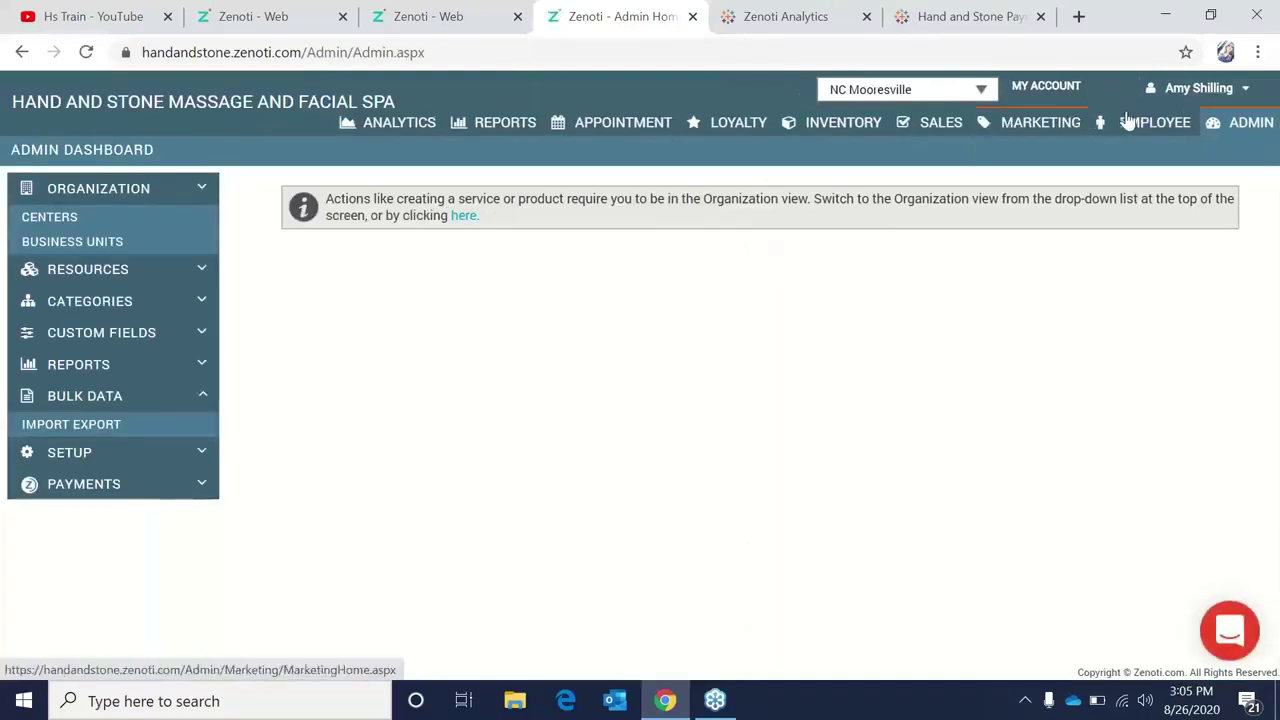
Open the first employee's record from the employee list and view its product commissions.
click(1128, 120)
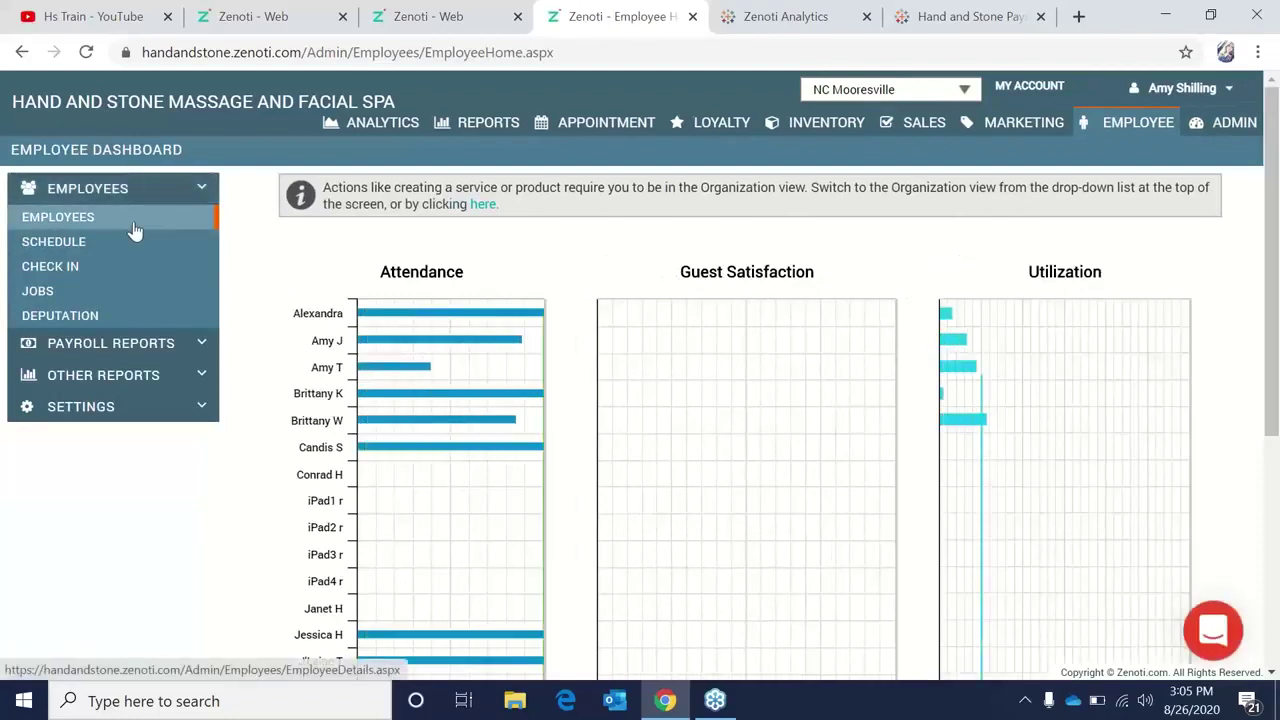
click(135, 230)
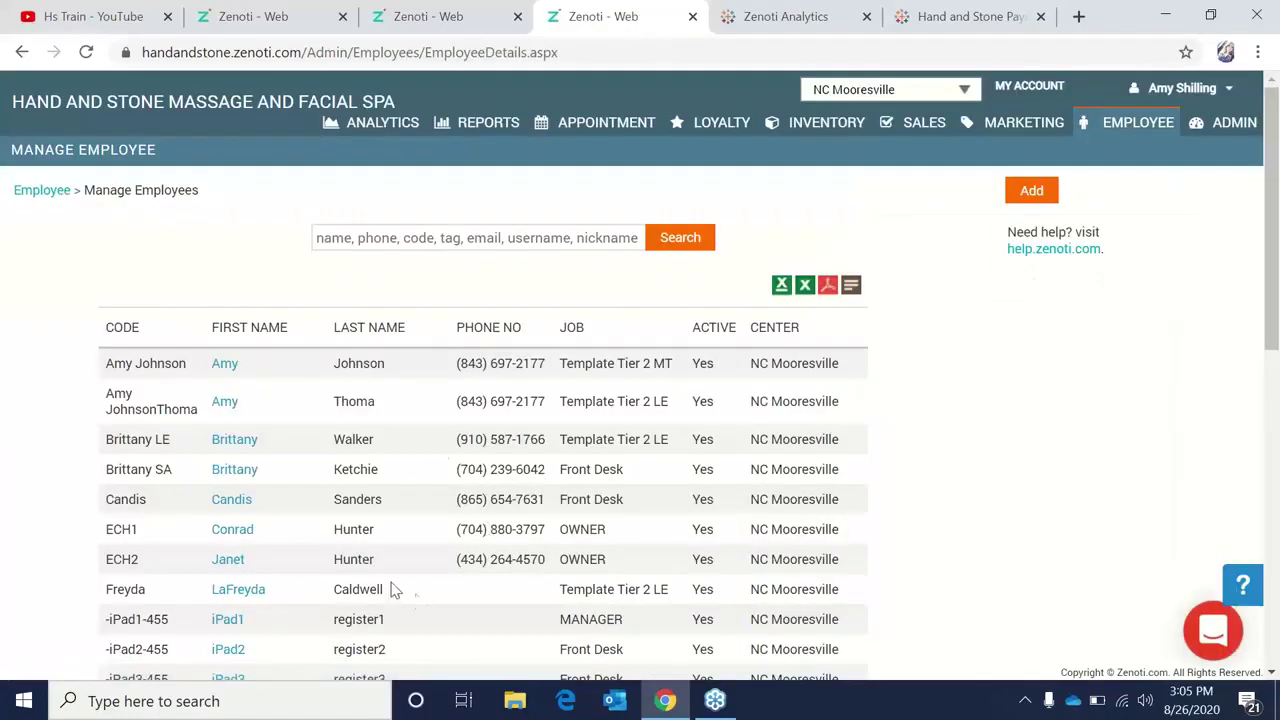
click(224, 367)
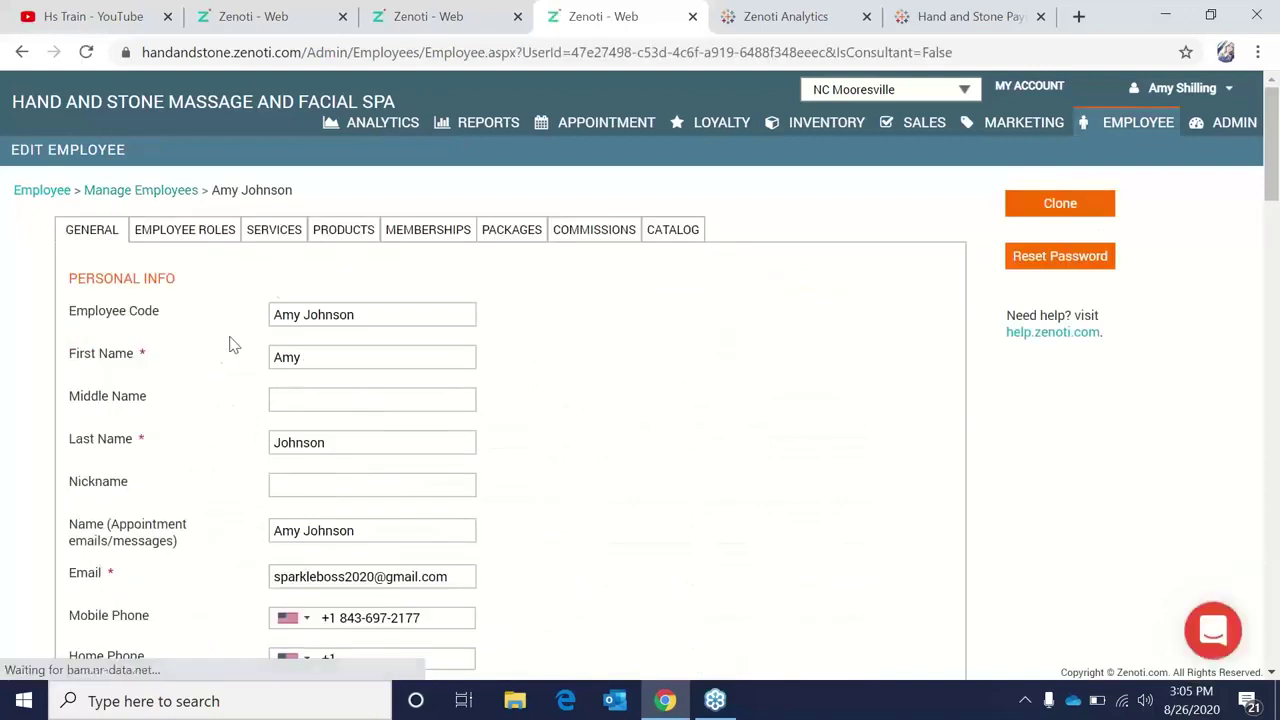
click(350, 237)
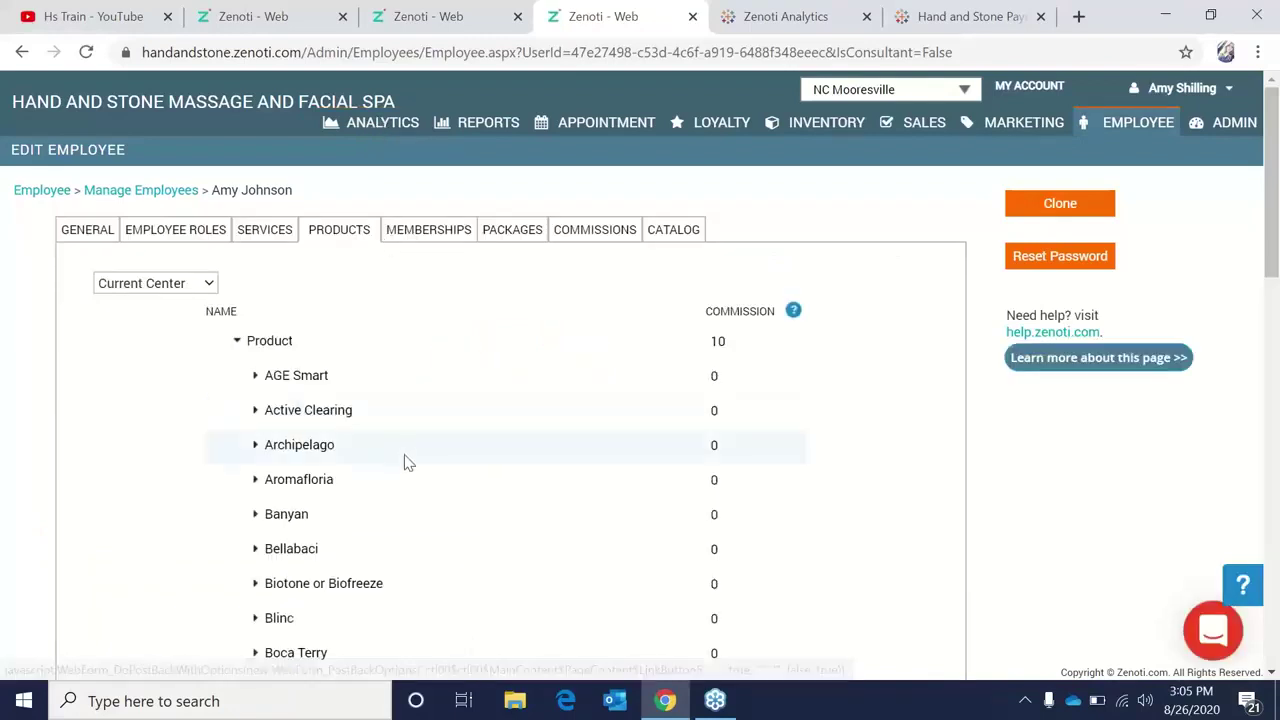
Expand Commission > Commission and select the Massage Therapist Commission value of 0 for editing.
scroll(405, 460, down, 2)
scroll(405, 460, down, 1)
scroll(300, 594, down, 1)
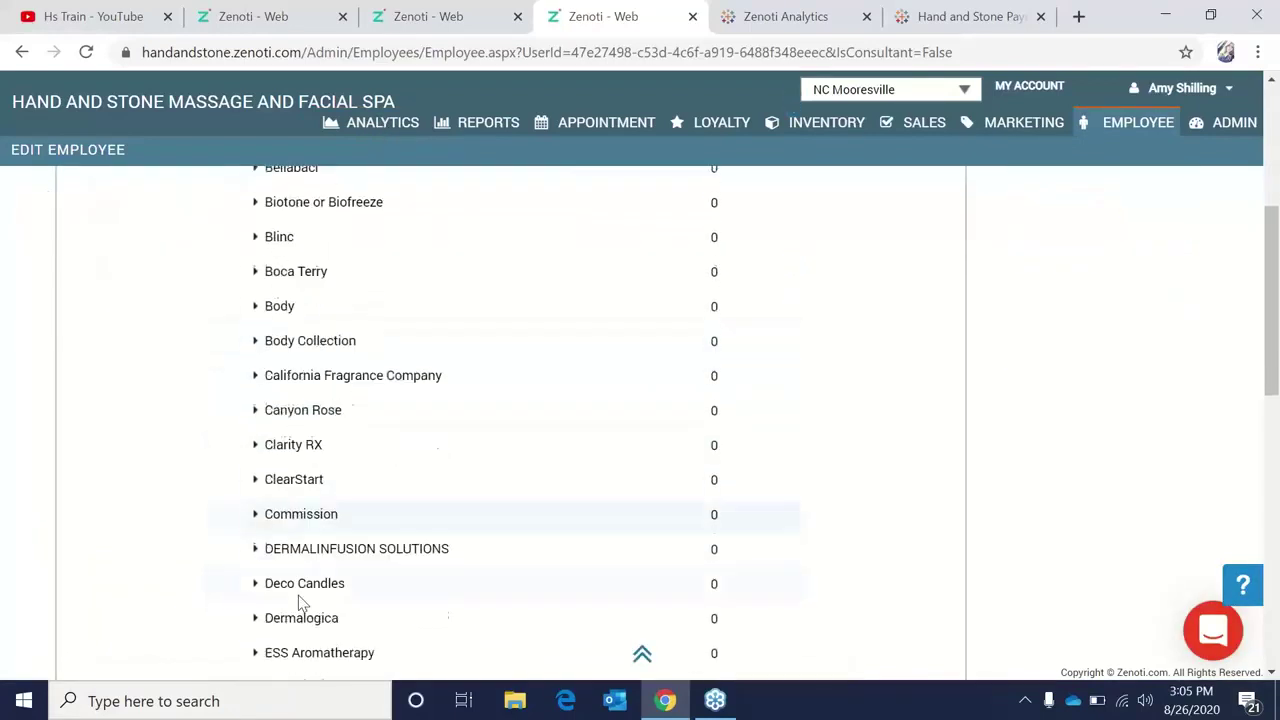
click(257, 499)
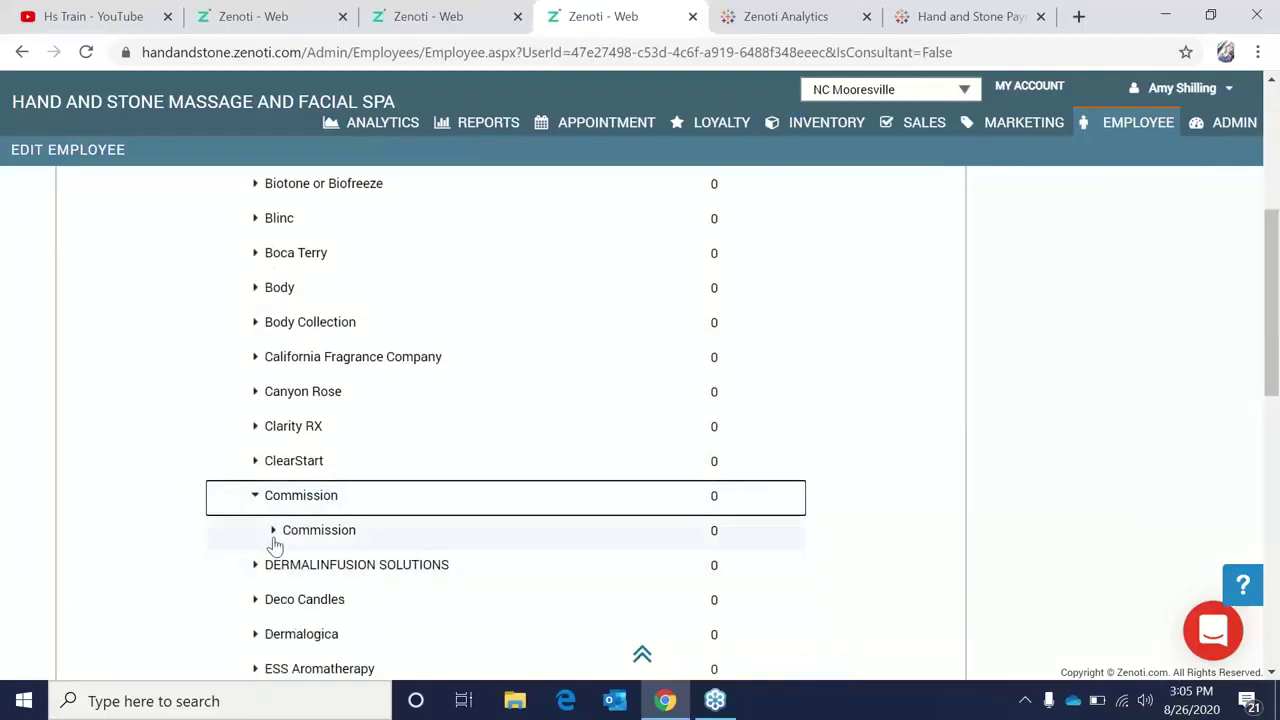
click(274, 536)
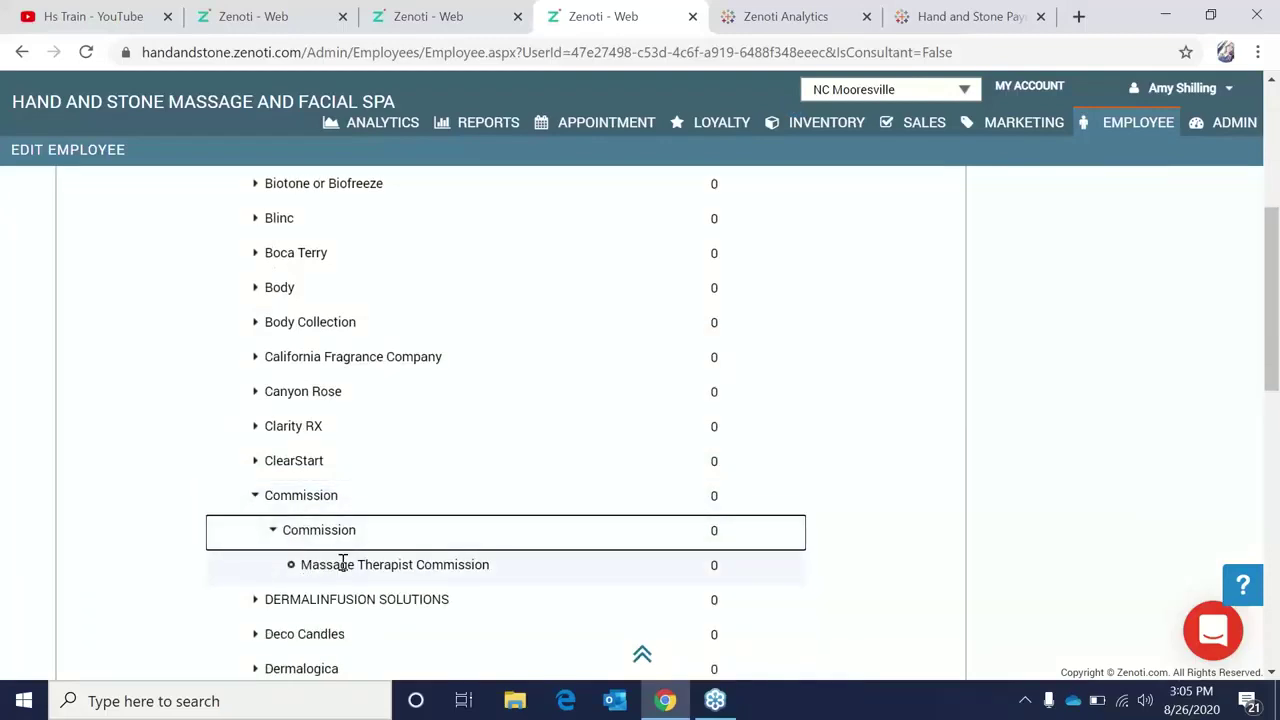
click(714, 565)
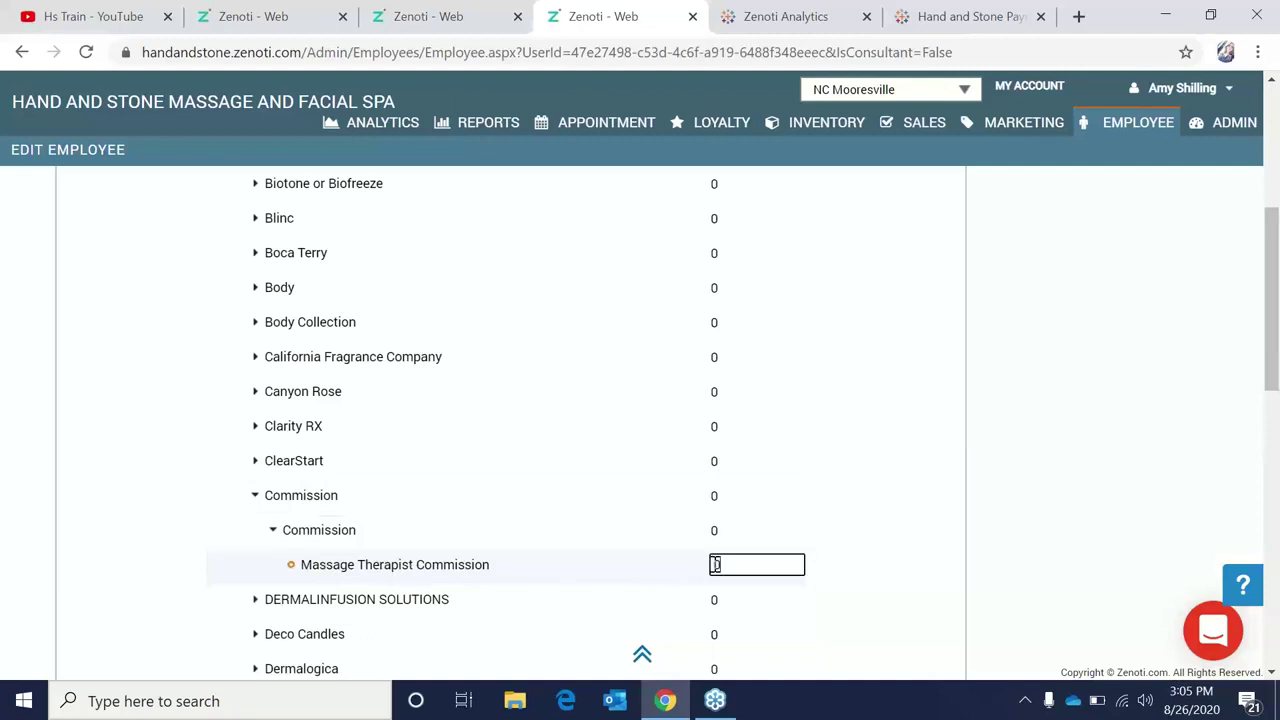
drag(716, 565, 730, 562)
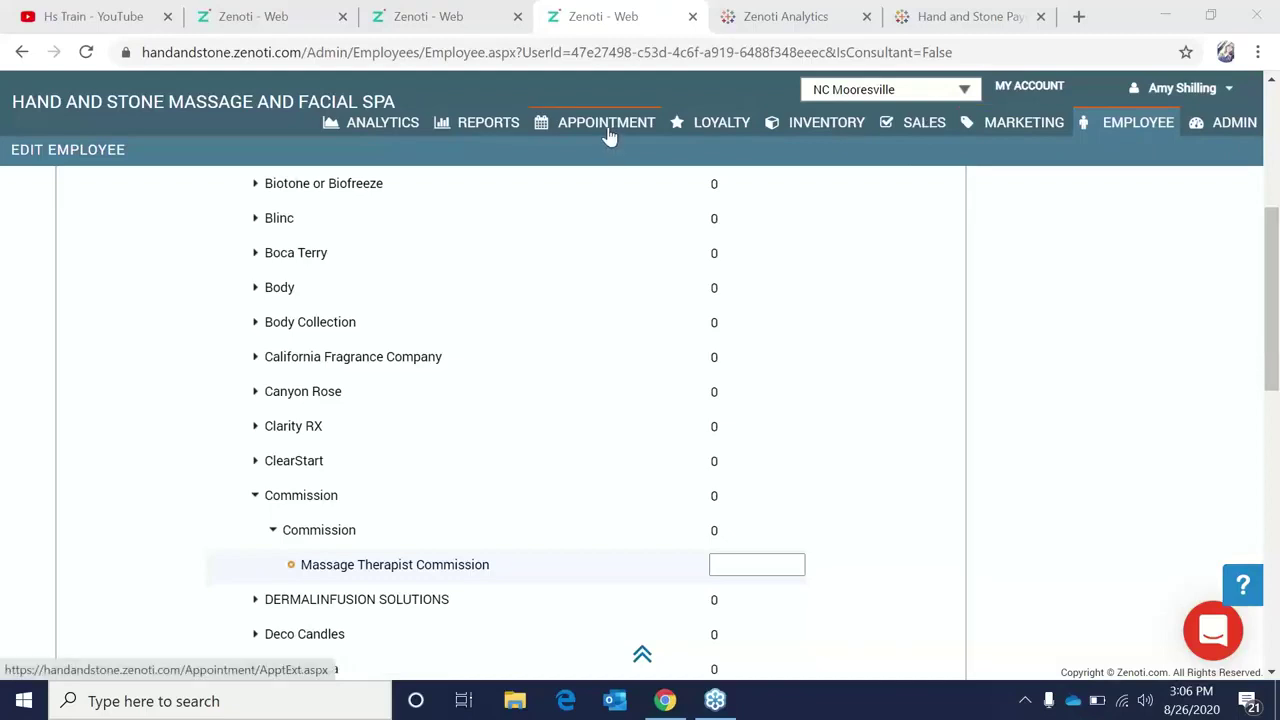
Launch the Point of Sale from the staging site's appointment book.
click(283, 22)
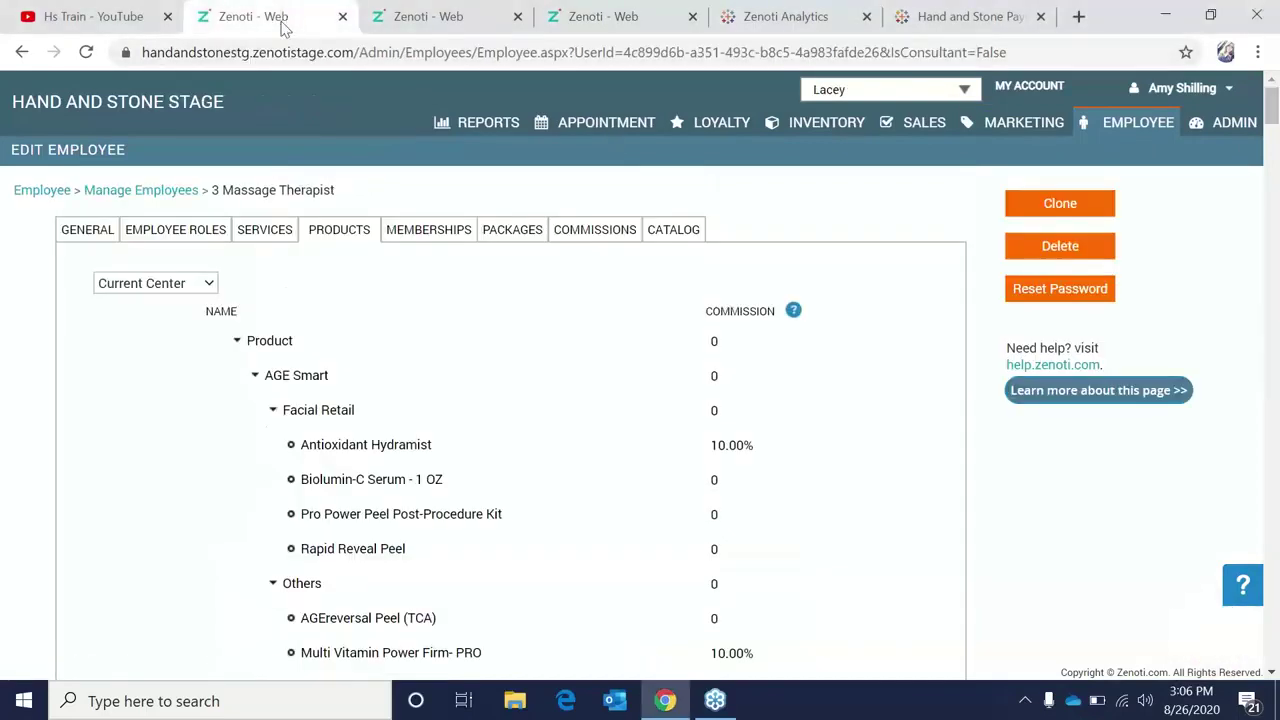
click(632, 126)
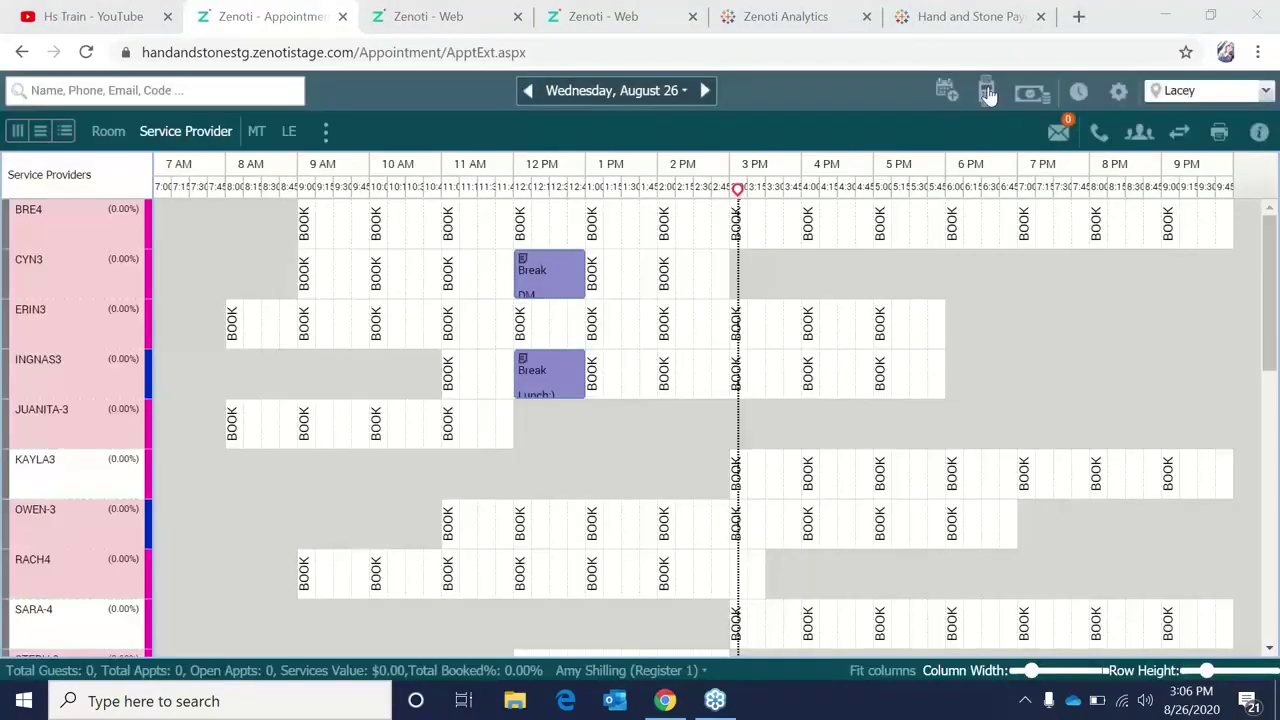
click(987, 92)
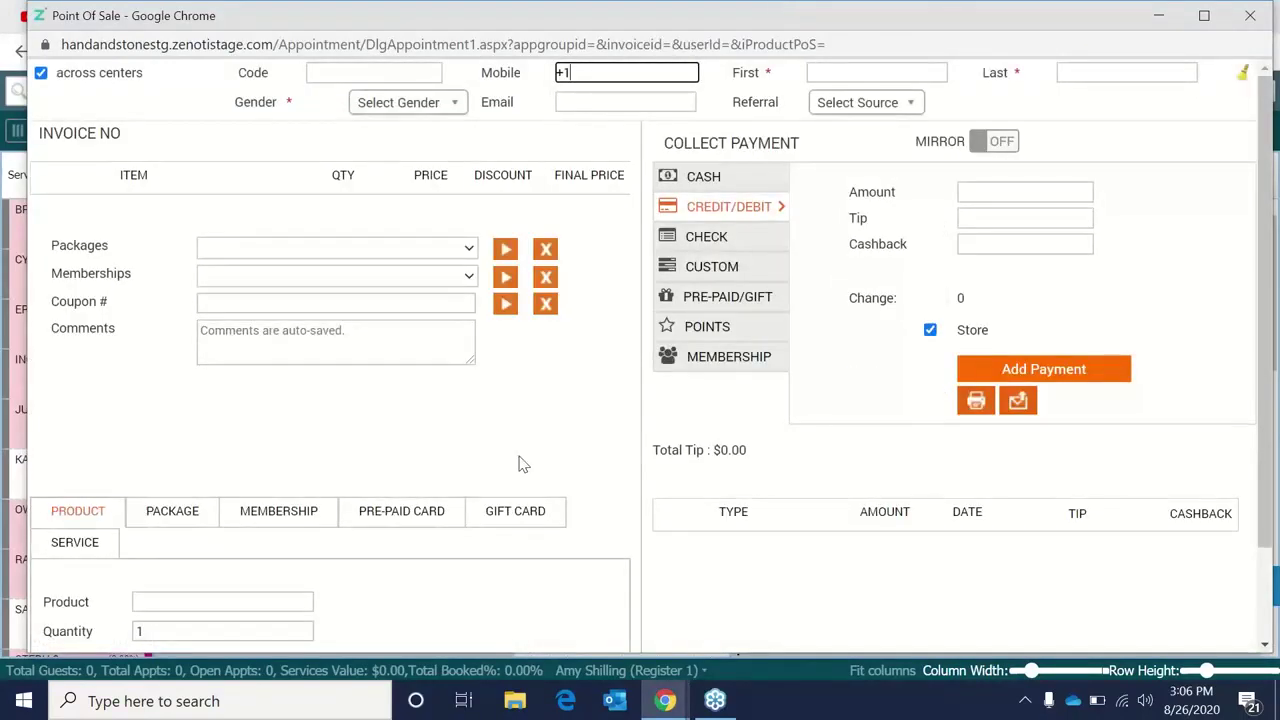
Enter MEMT as the product, leave Sale by empty, then restore and close the POS window.
scroll(391, 423, down, 2)
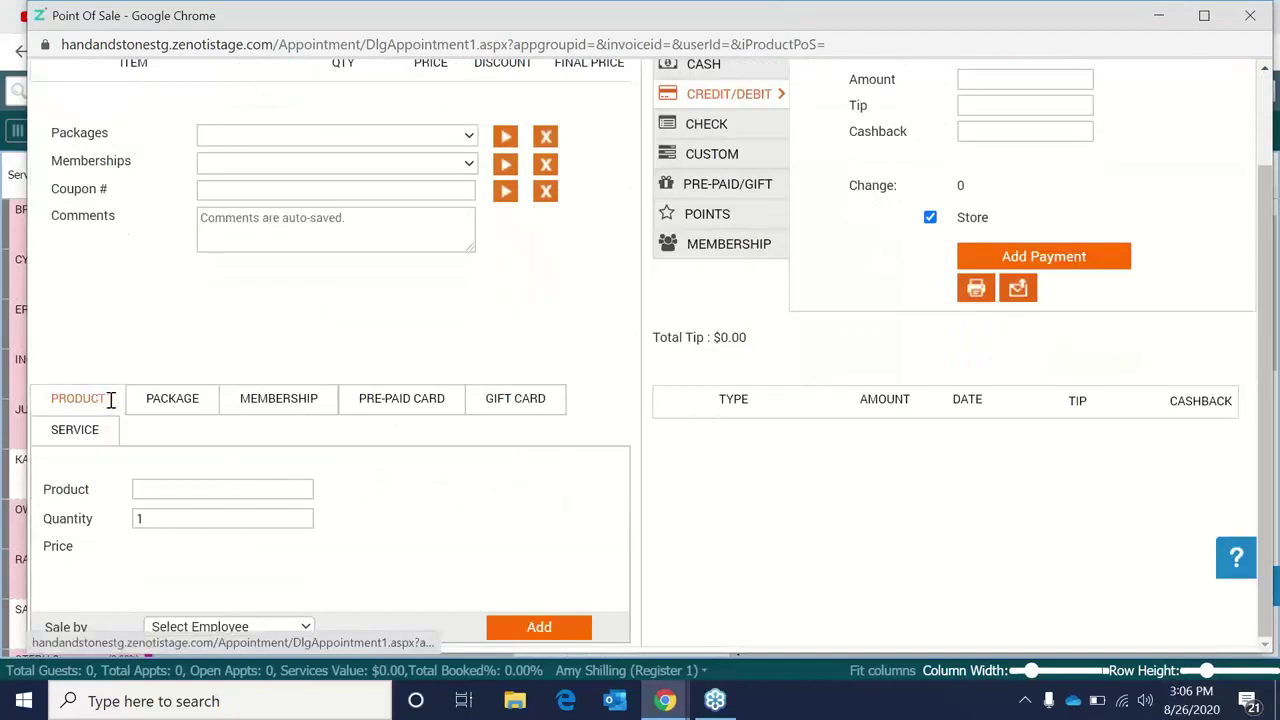
click(163, 488)
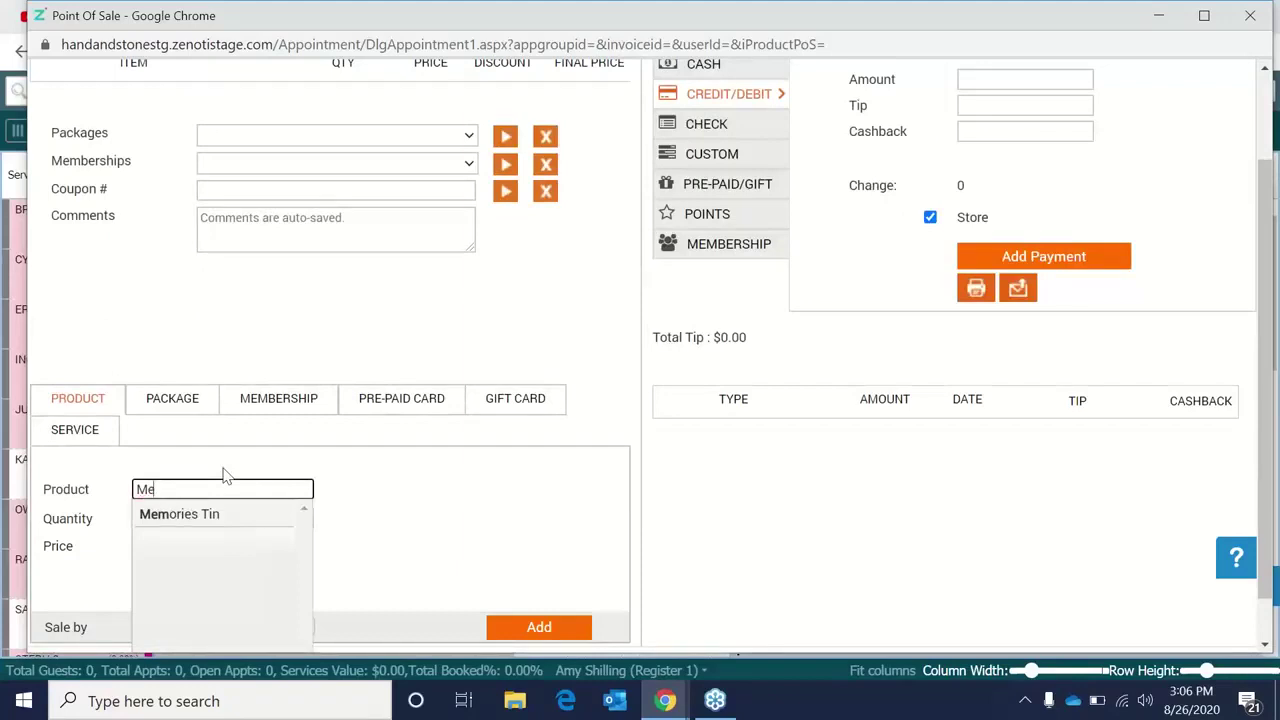
key(BackSpace)
text(T)
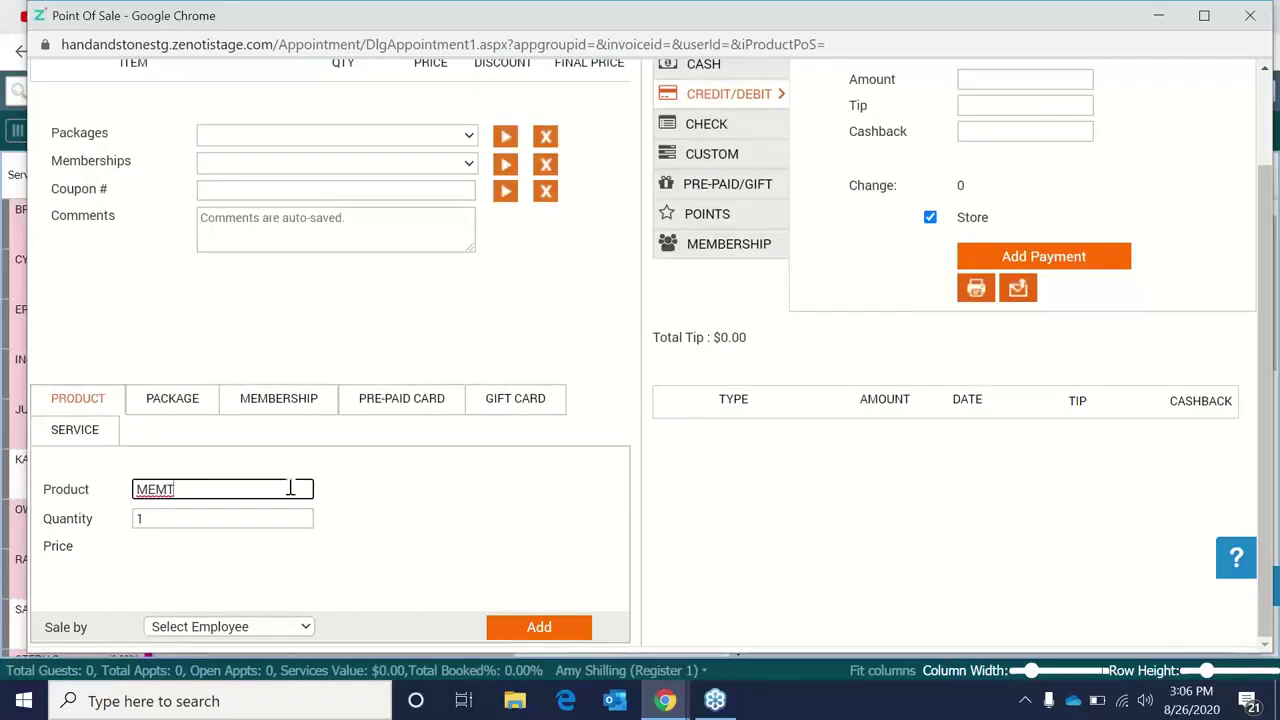
click(296, 626)
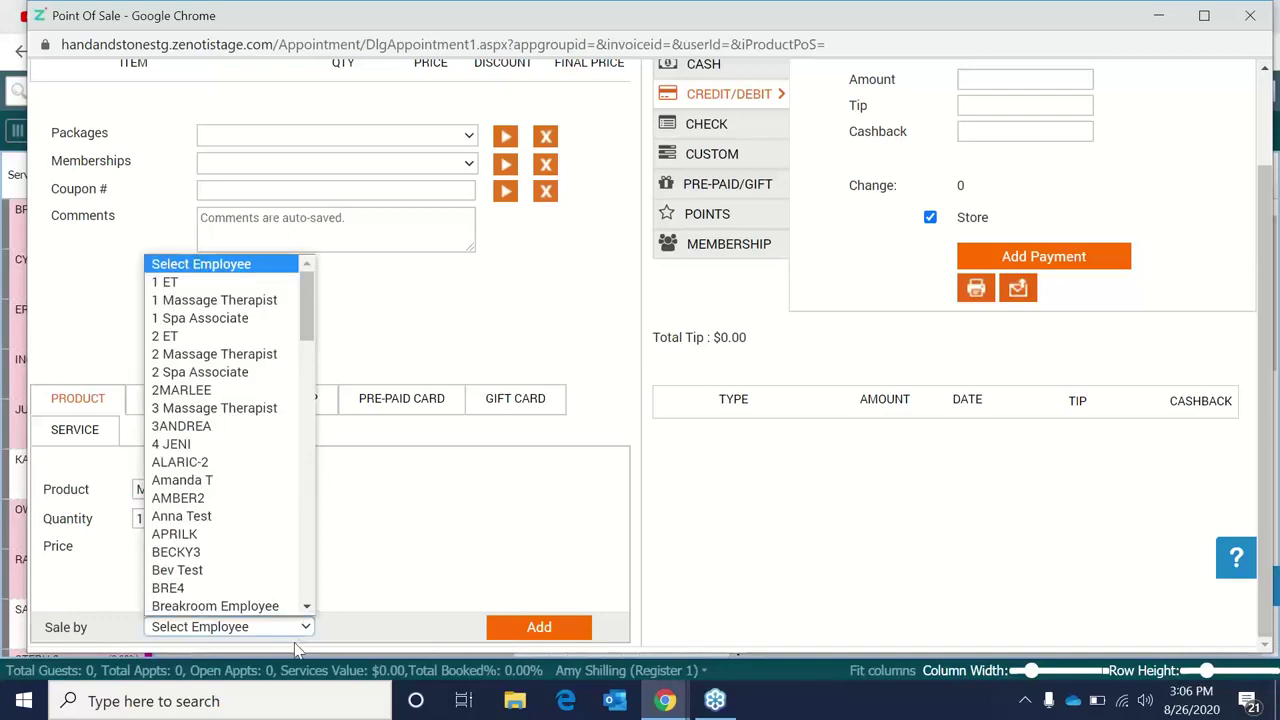
click(420, 597)
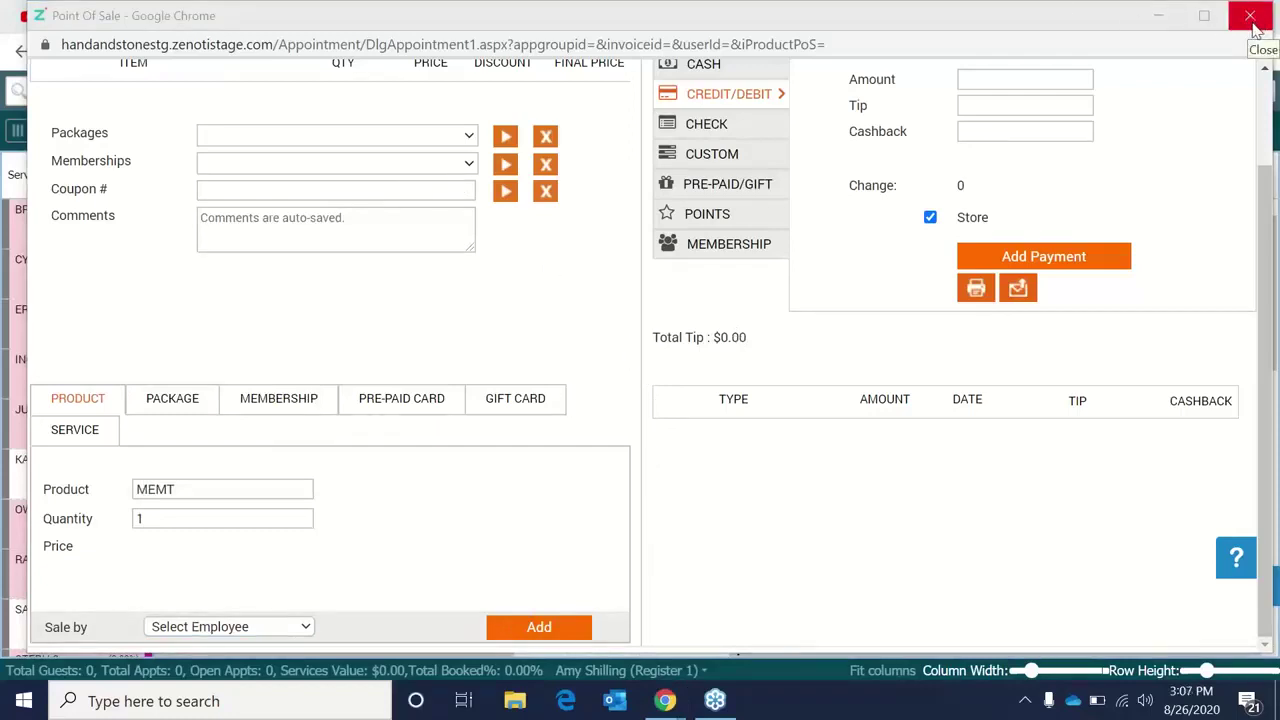
double_click(1123, 22)
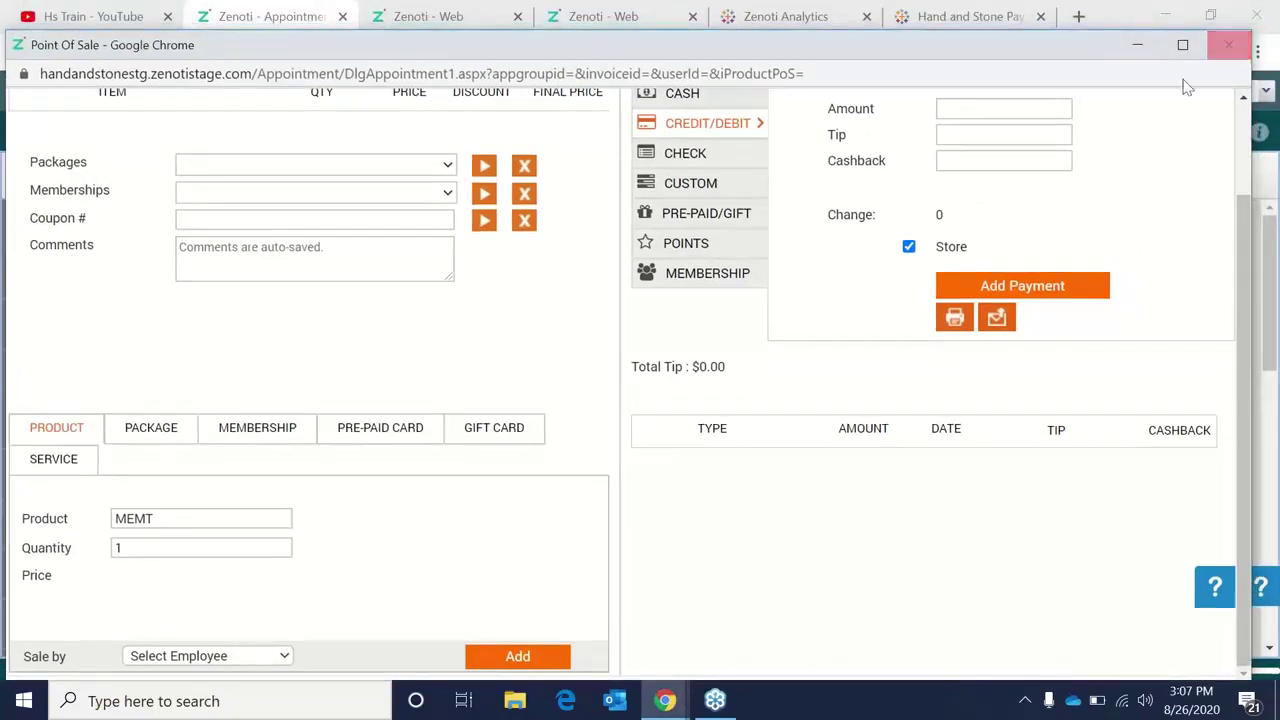
click(1228, 44)
Switch the staging location to Training 4 and relaunch the Point of Sale.
click(1210, 91)
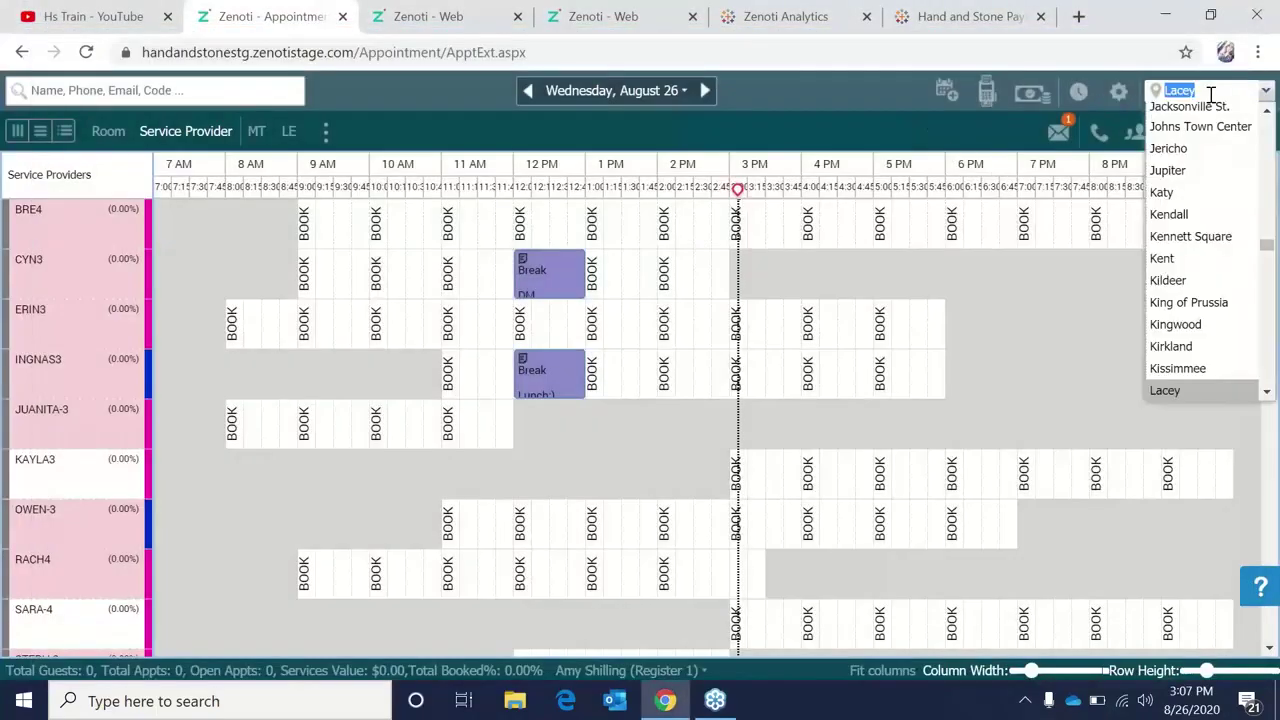
text(train)
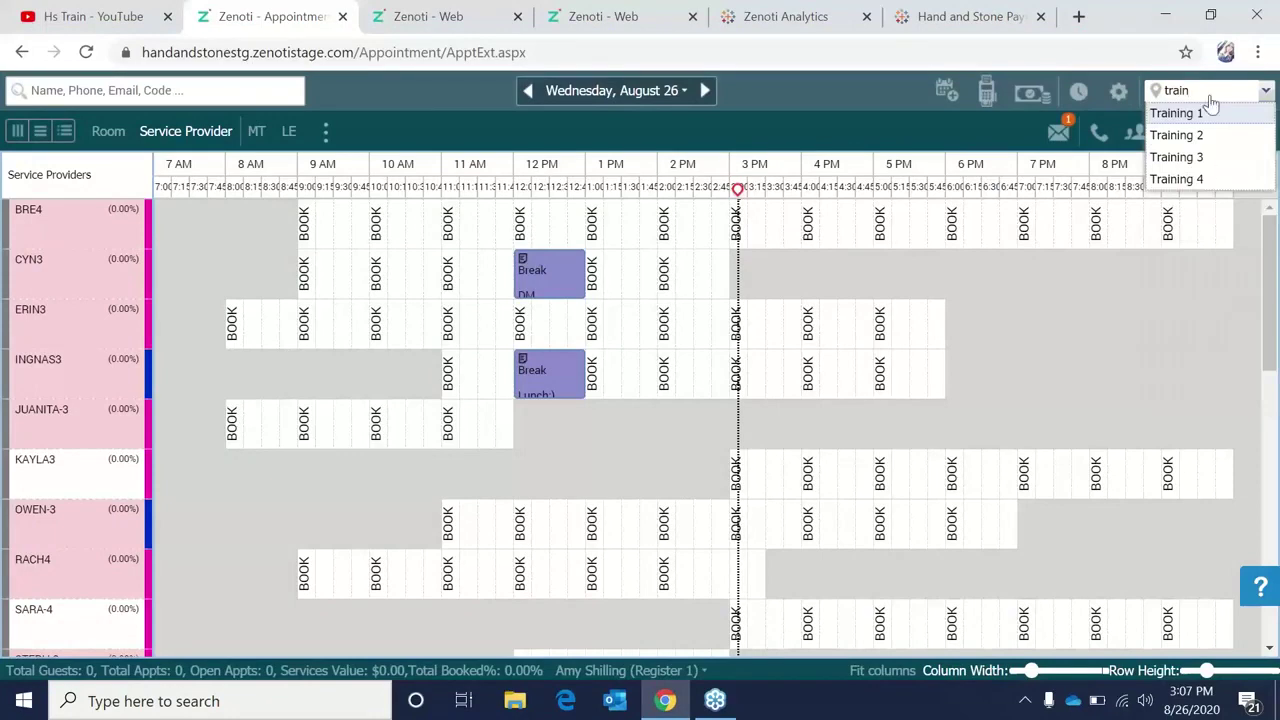
click(1205, 178)
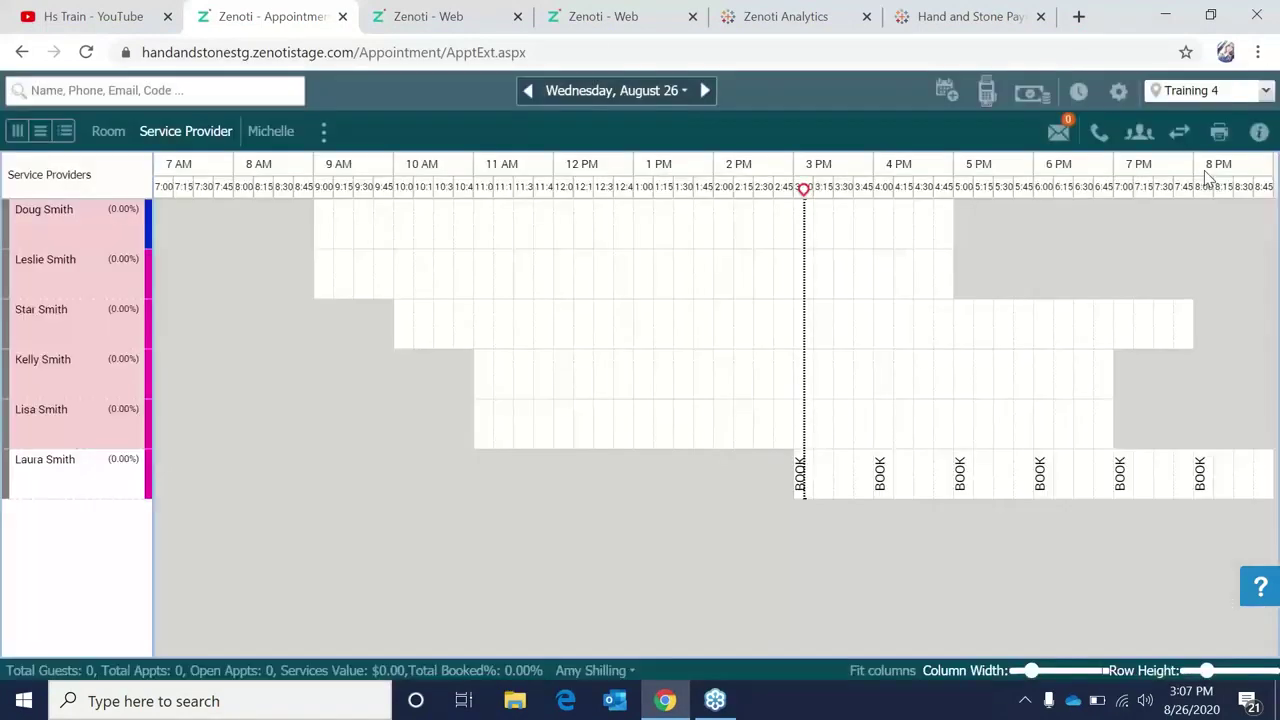
click(992, 91)
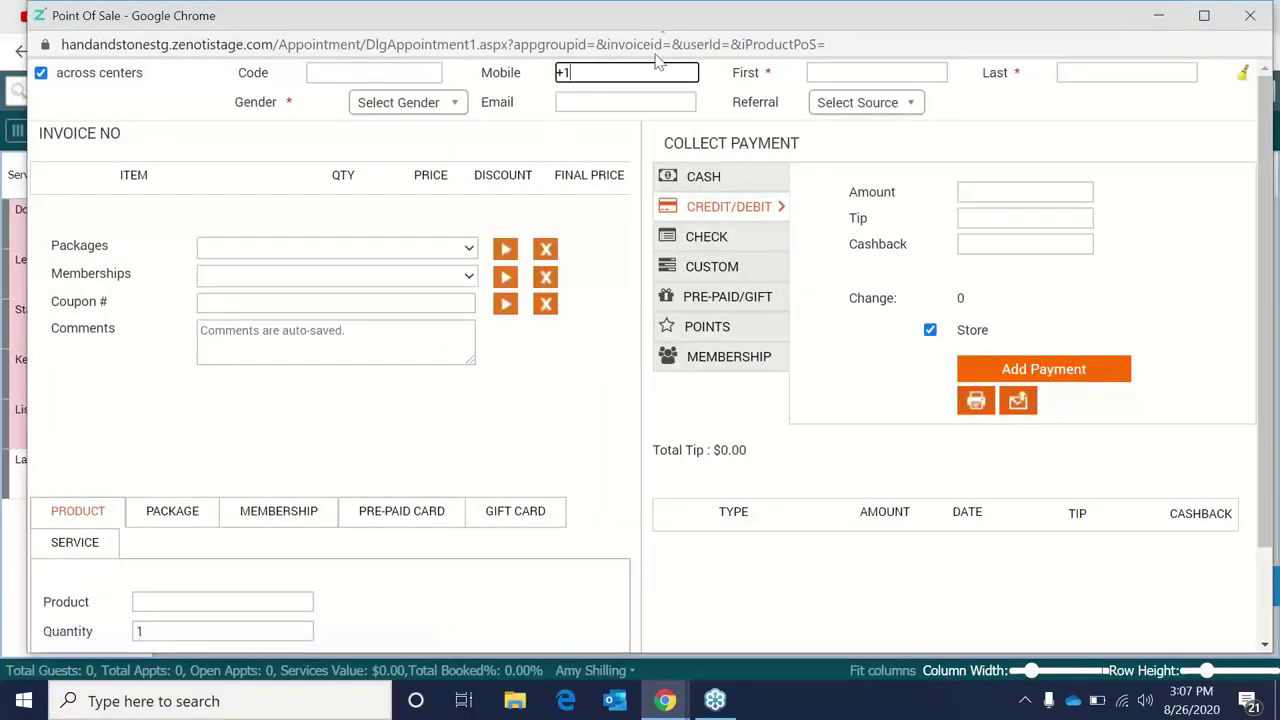
Search products for 'comm' and pick Massage Therapist Commission.
scroll(210, 330, down, 2)
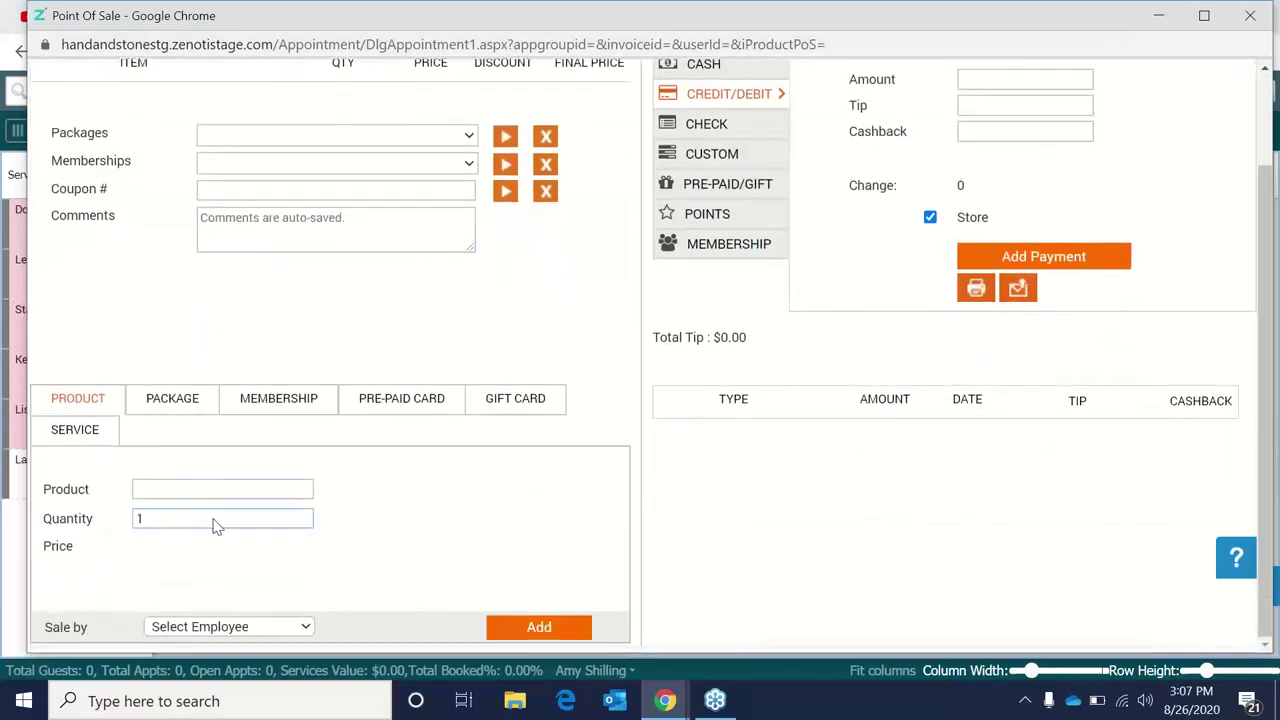
click(226, 487)
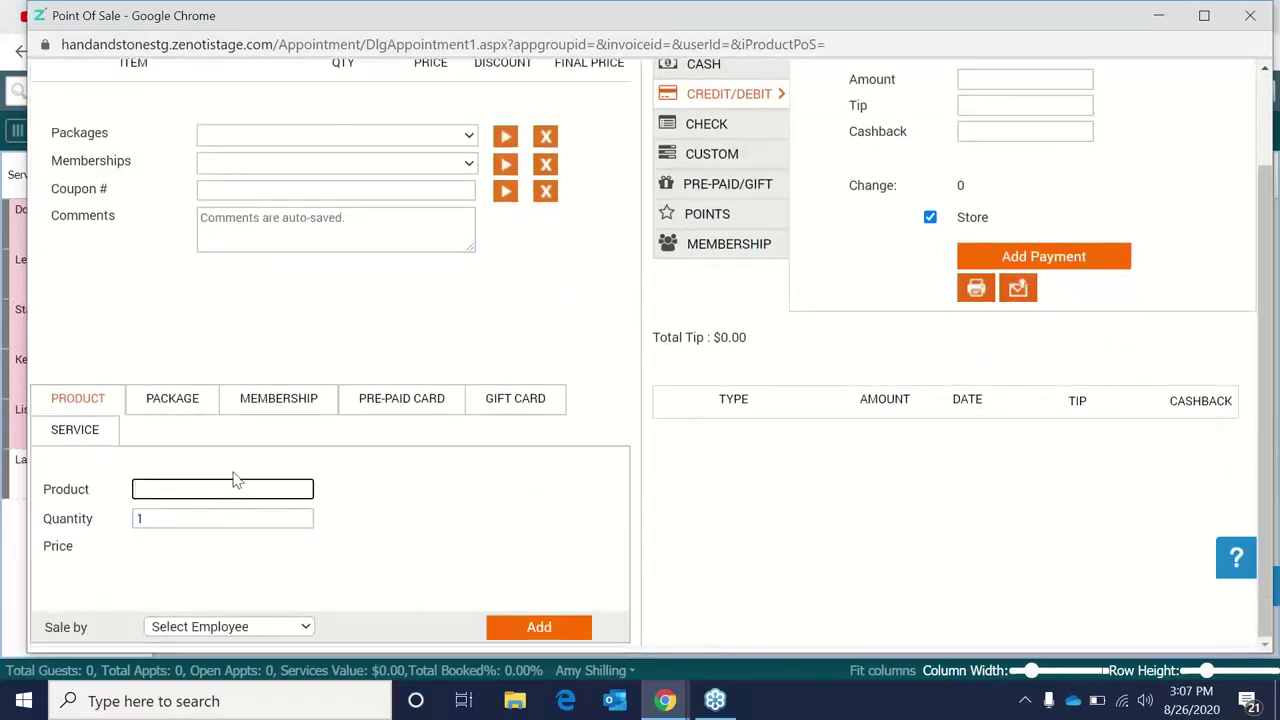
text(membe)
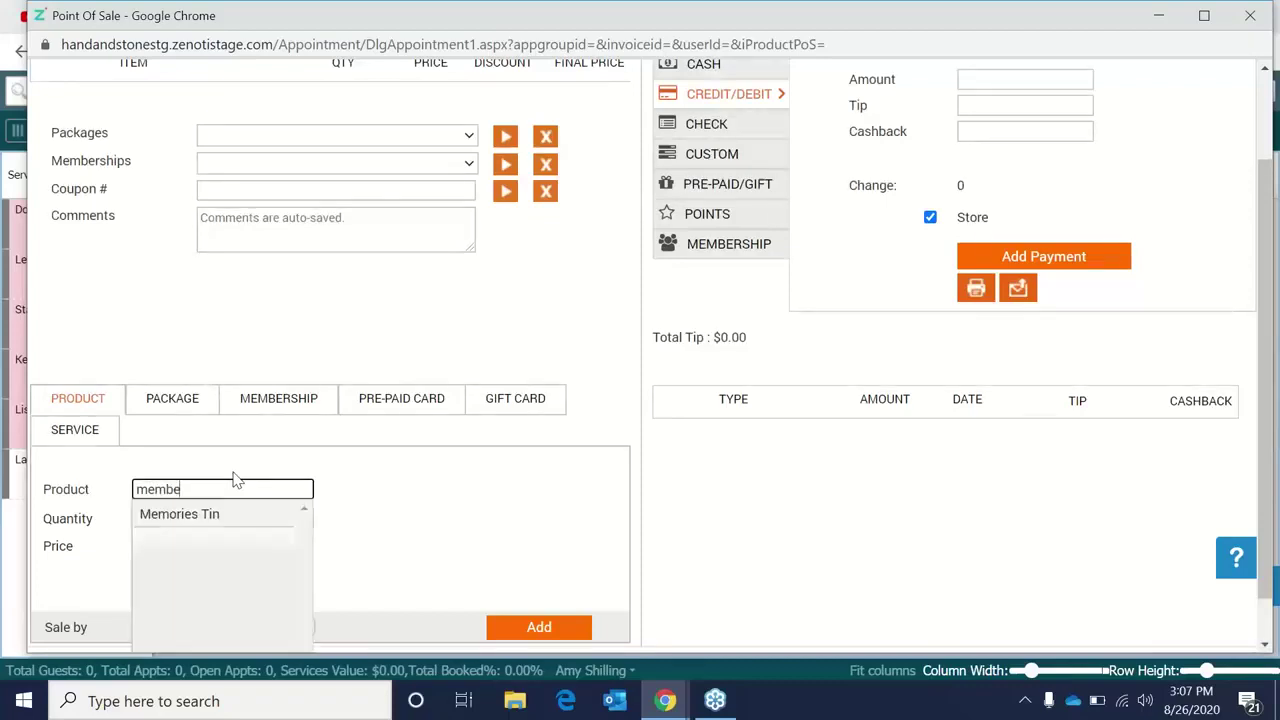
key(BackSpace)
key(BackSpace)
key(BackSpace)
key(BackSpace)
key(BackSpace)
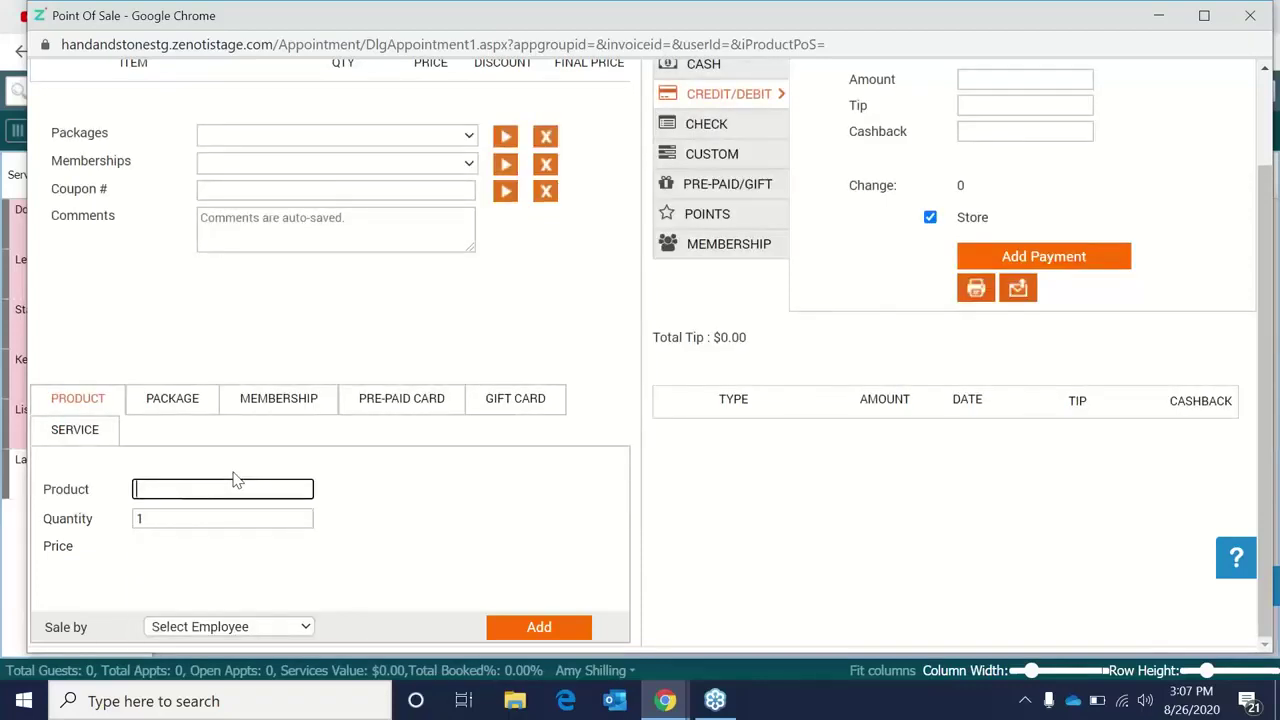
text(com)
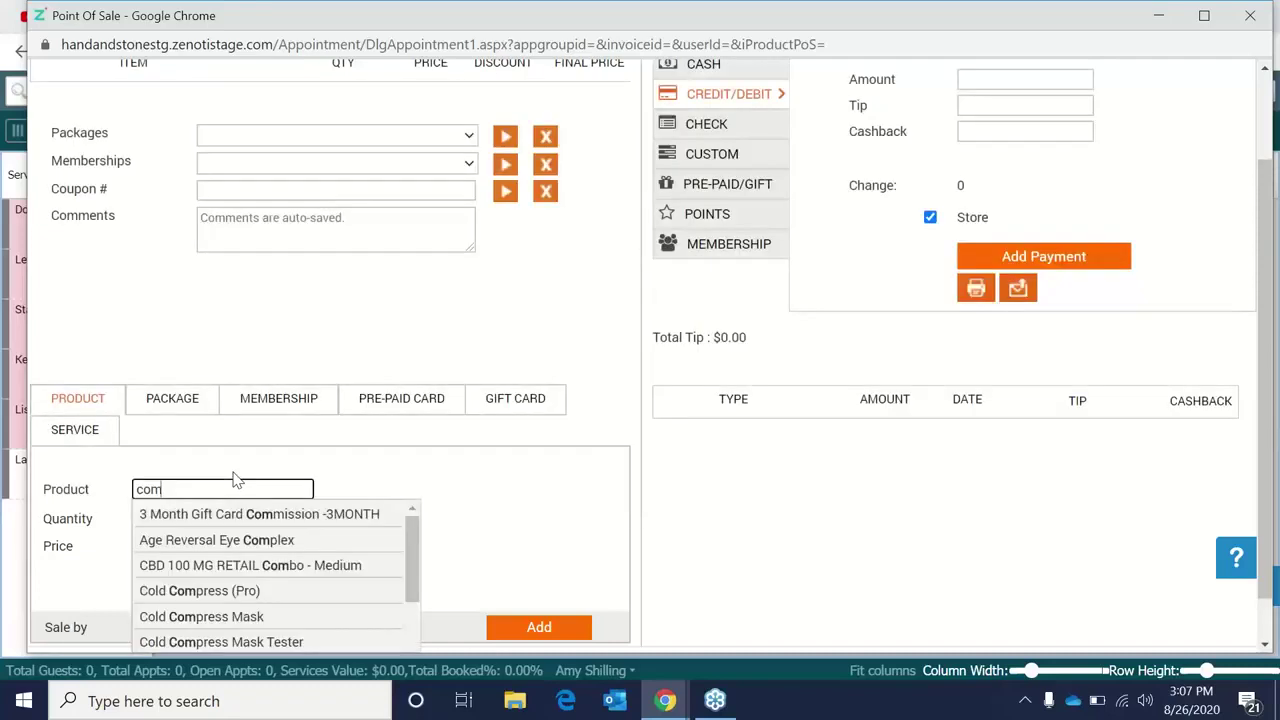
text(m)
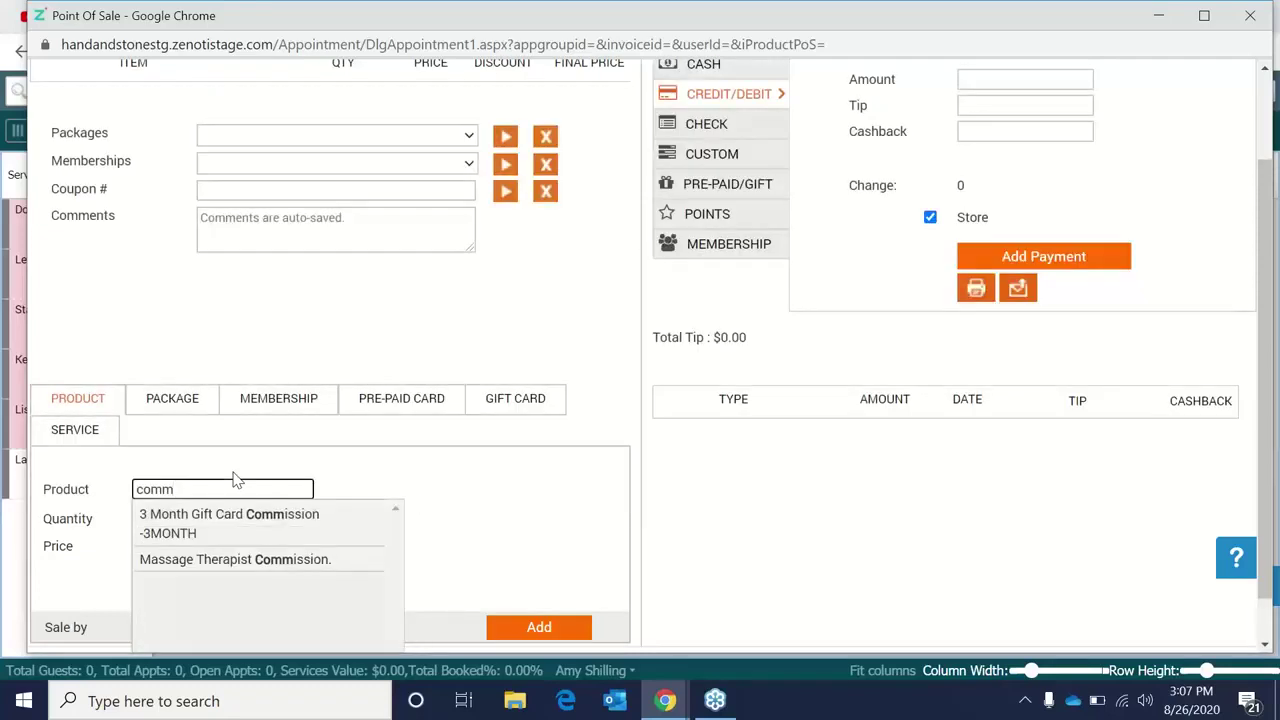
click(257, 564)
Credit the $0.00 sale to Spa Associate 7, add it, and dismiss the customer details warning.
drag(162, 546, 133, 549)
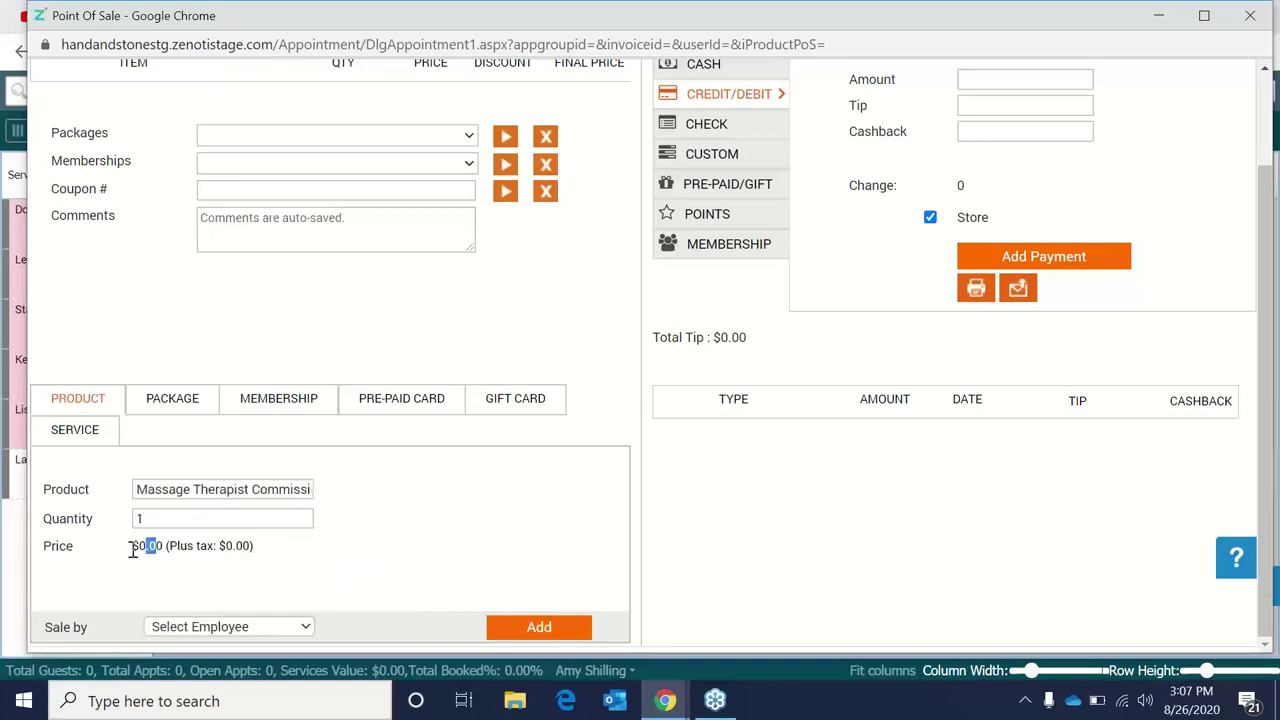
click(306, 628)
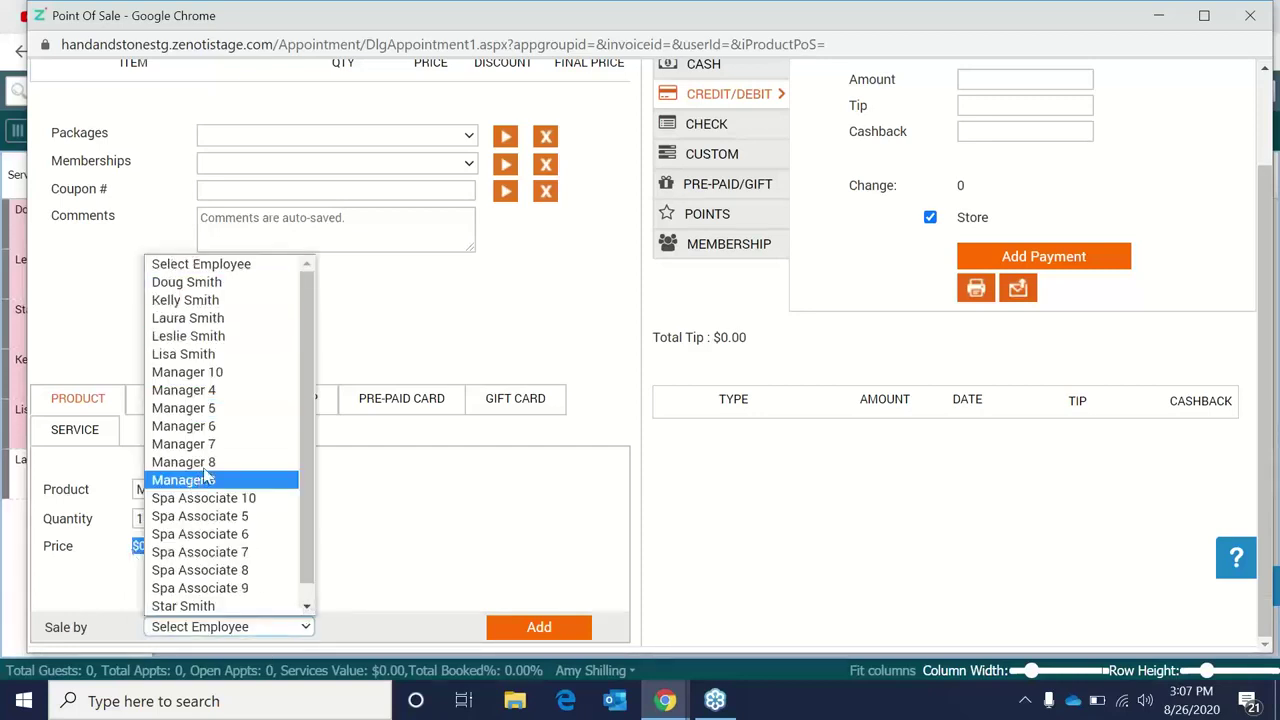
click(206, 553)
click(562, 627)
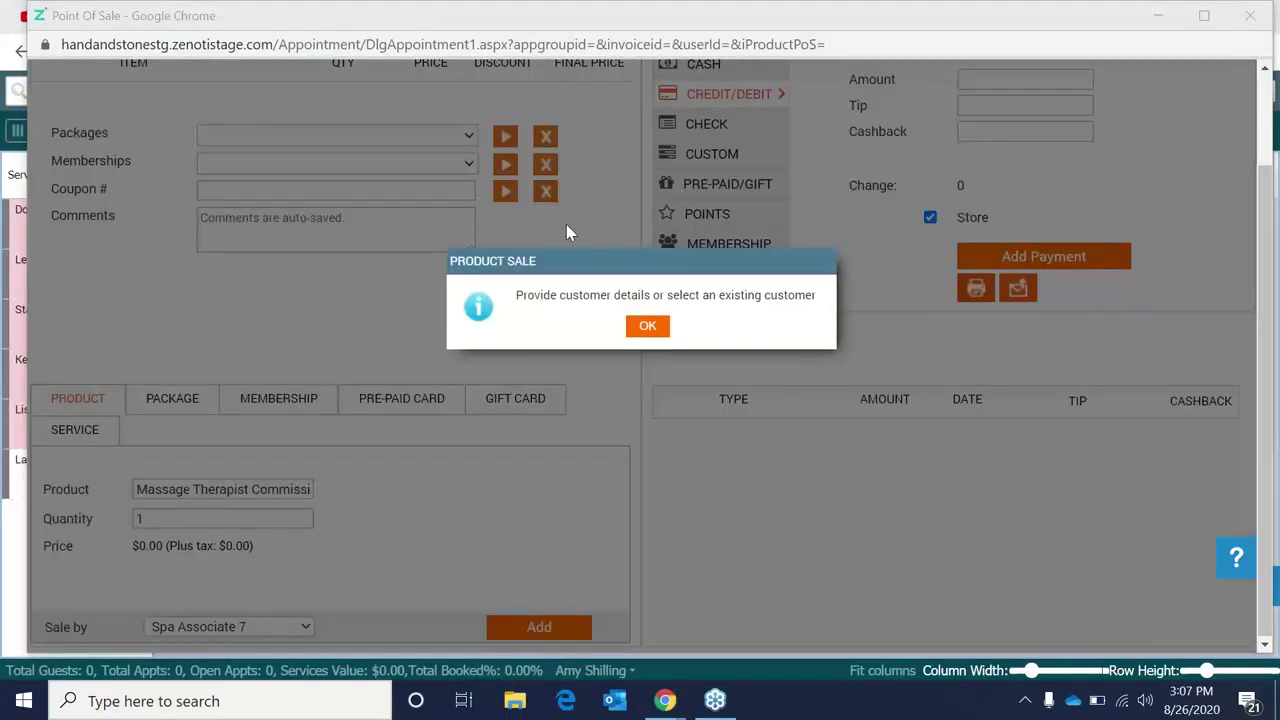
click(647, 326)
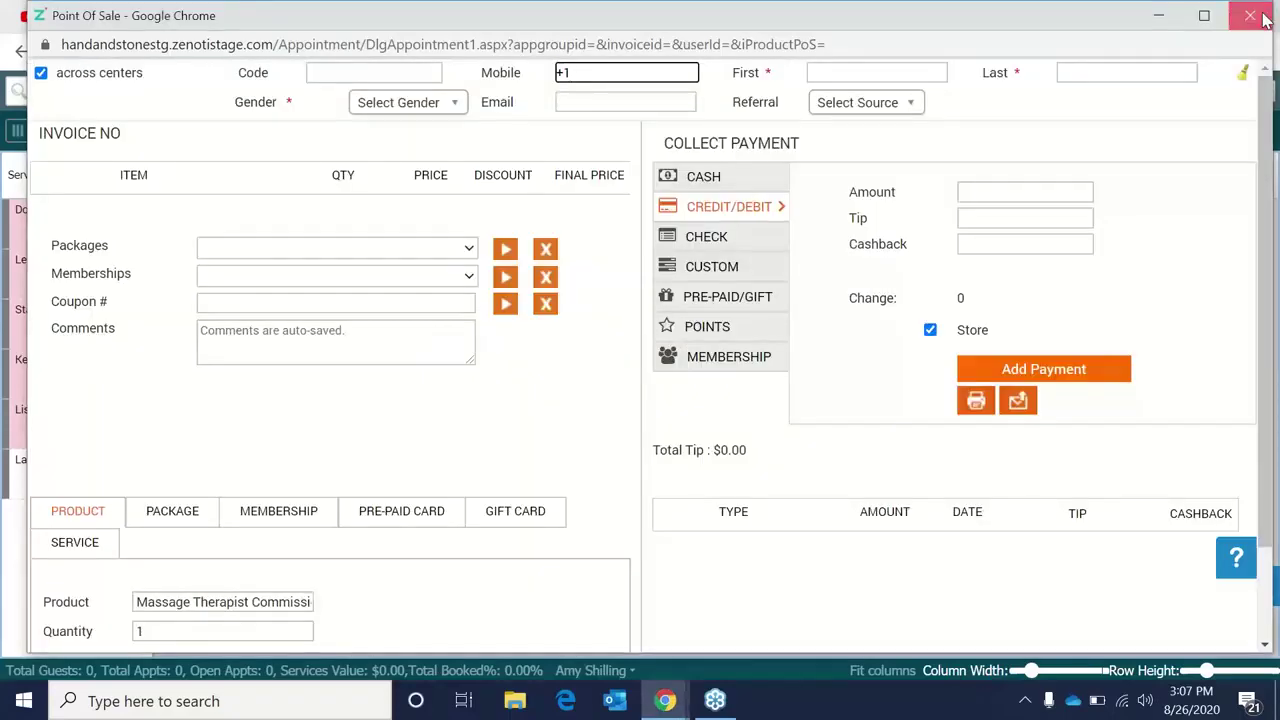
Close the Point of Sale window and switch to the Hs Train - YouTube browser tab.
click(1262, 20)
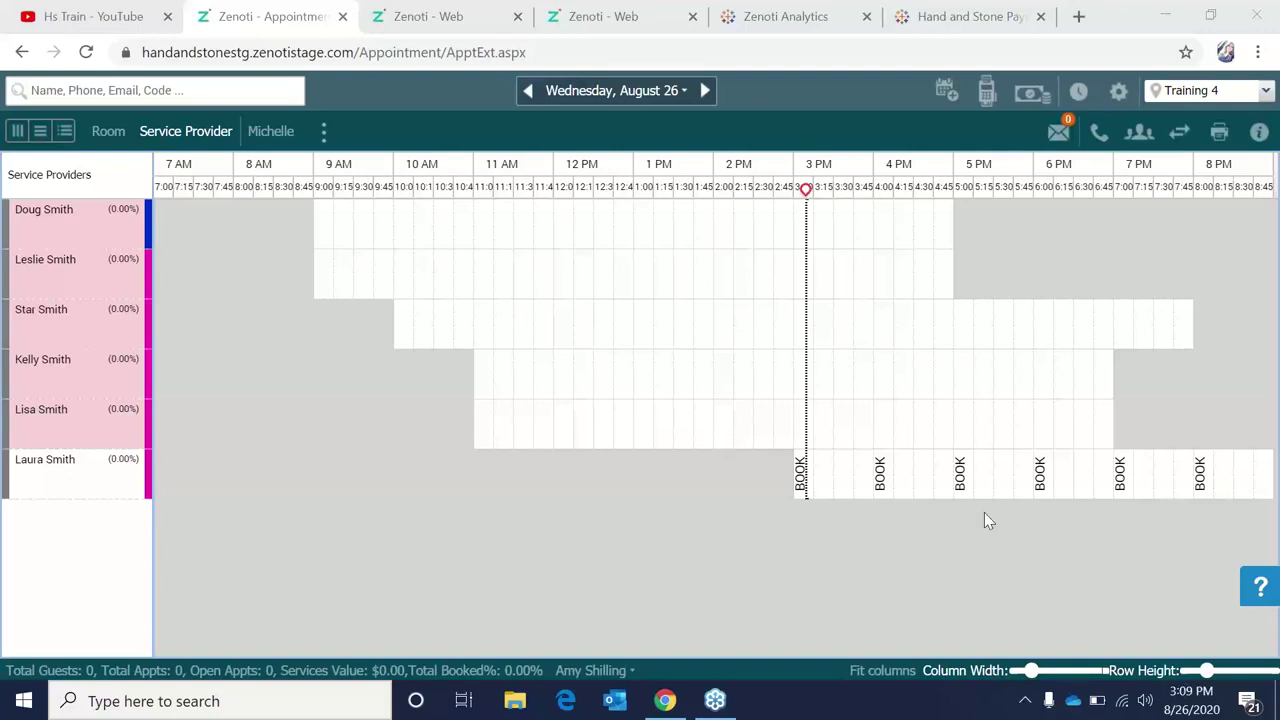
click(109, 18)
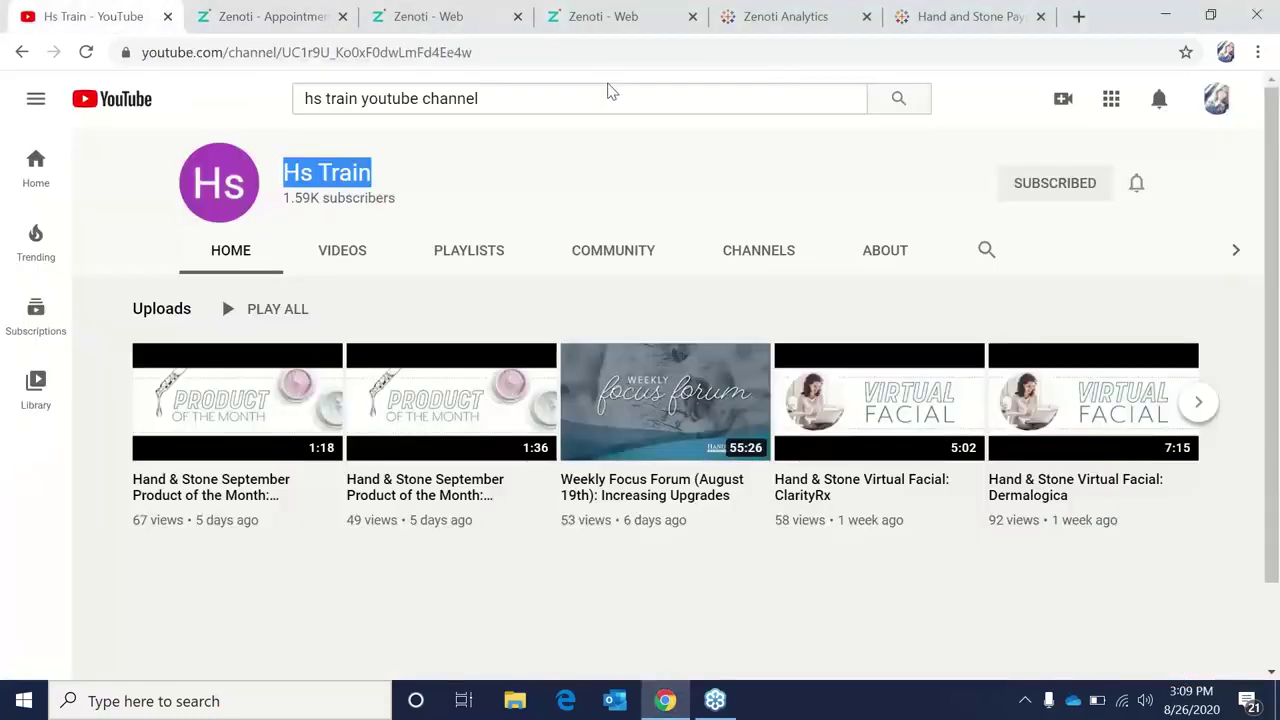